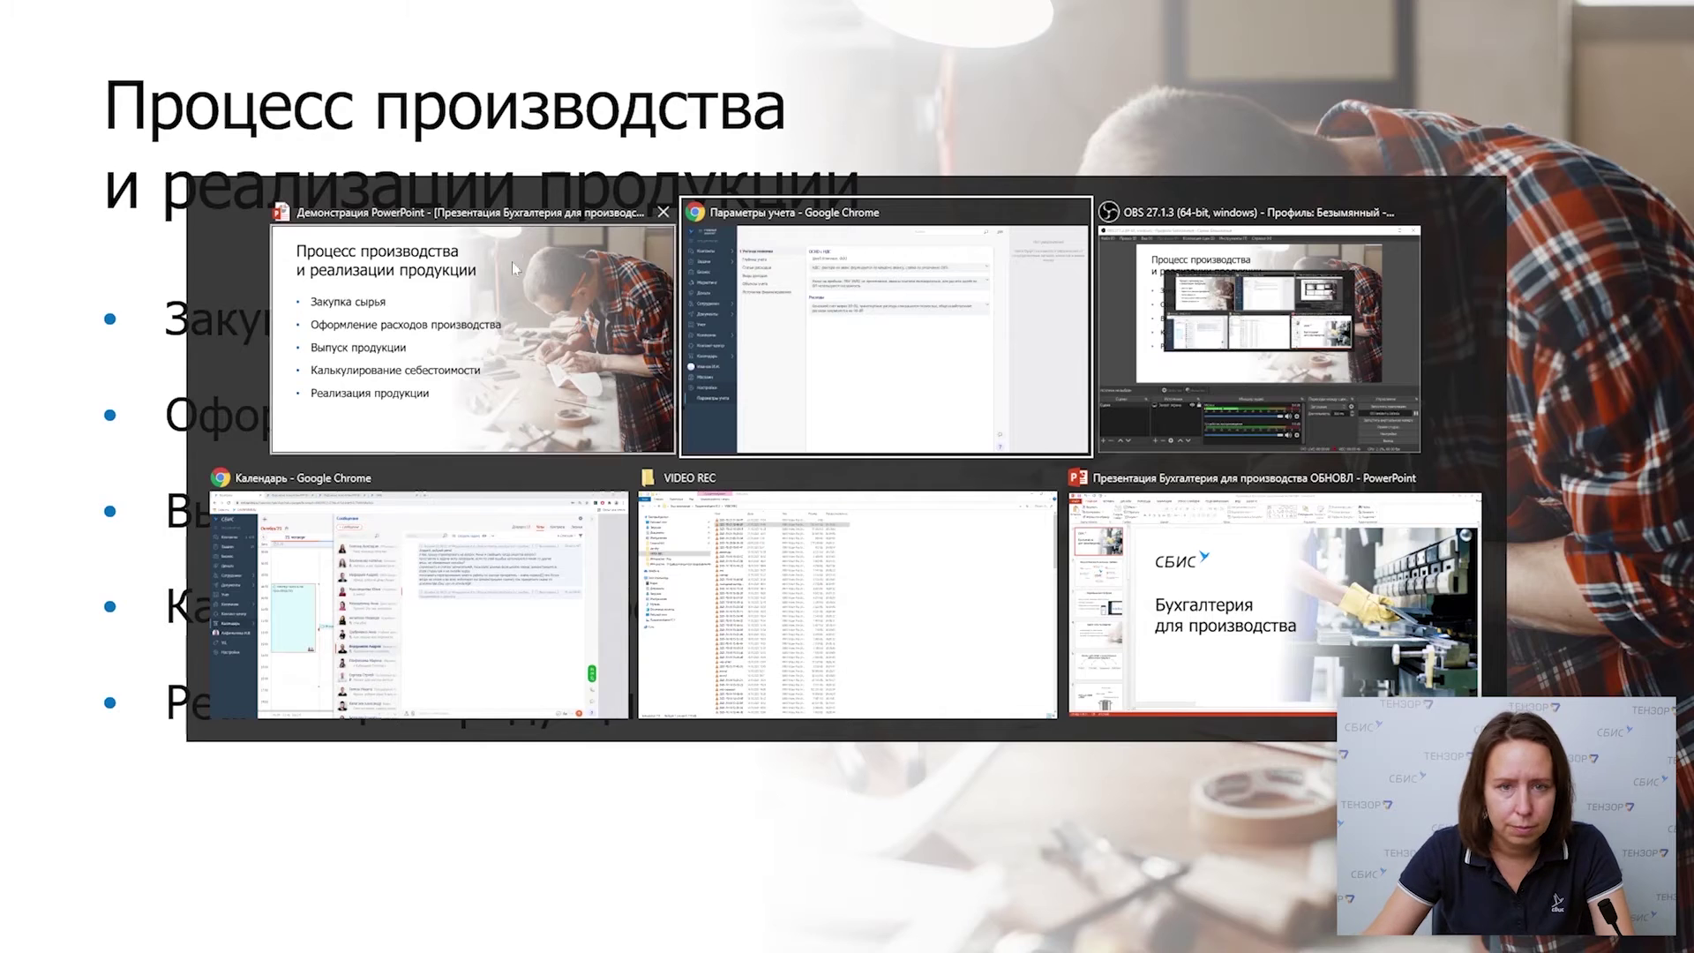
- Switch to the accounting parameters page in Chrome and view the taxation regimes available for Швей Комплект, ООО
left_click(837, 324)
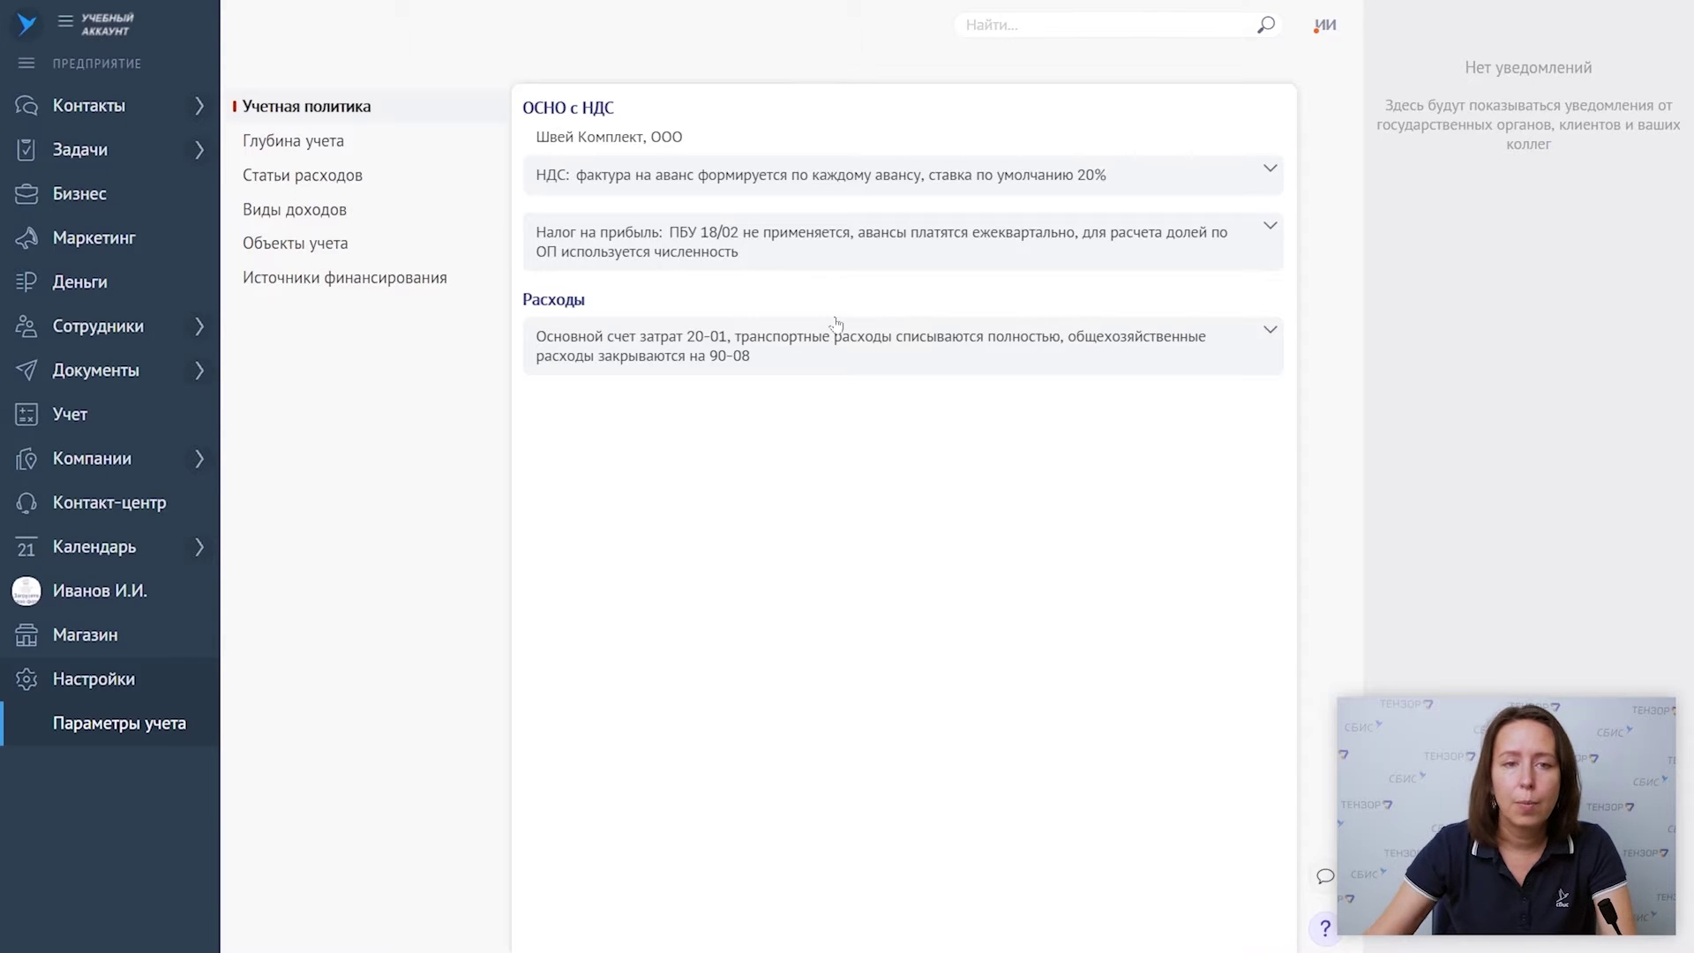
left_click(606, 138)
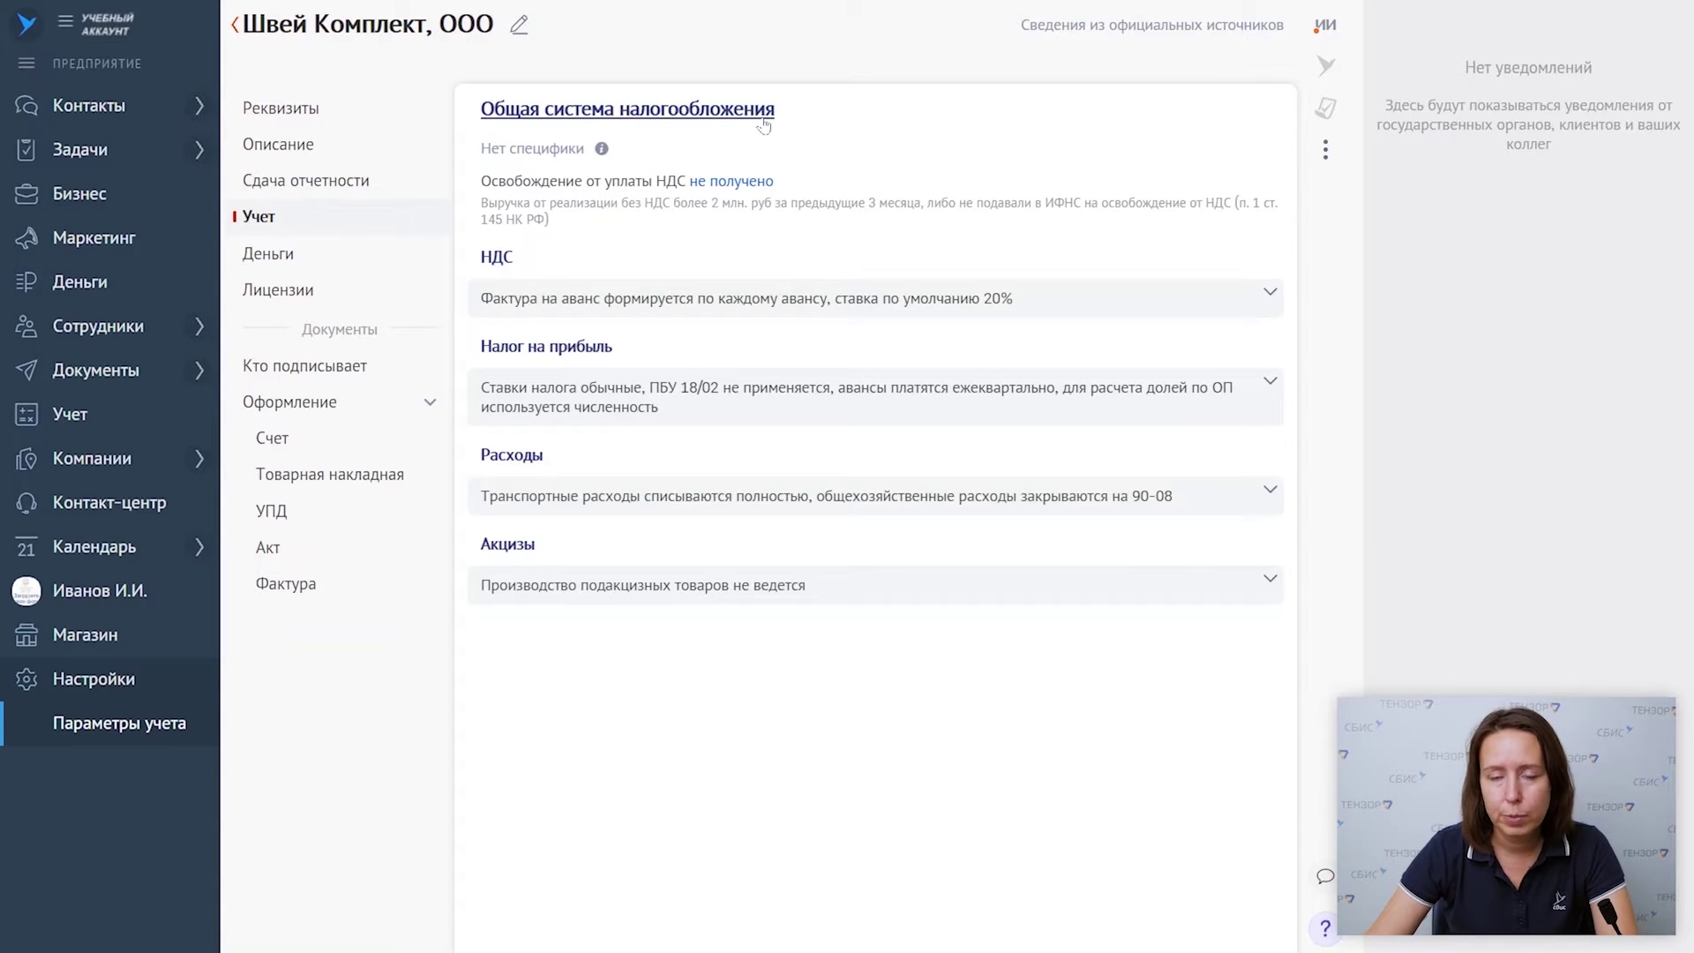
left_click(729, 113)
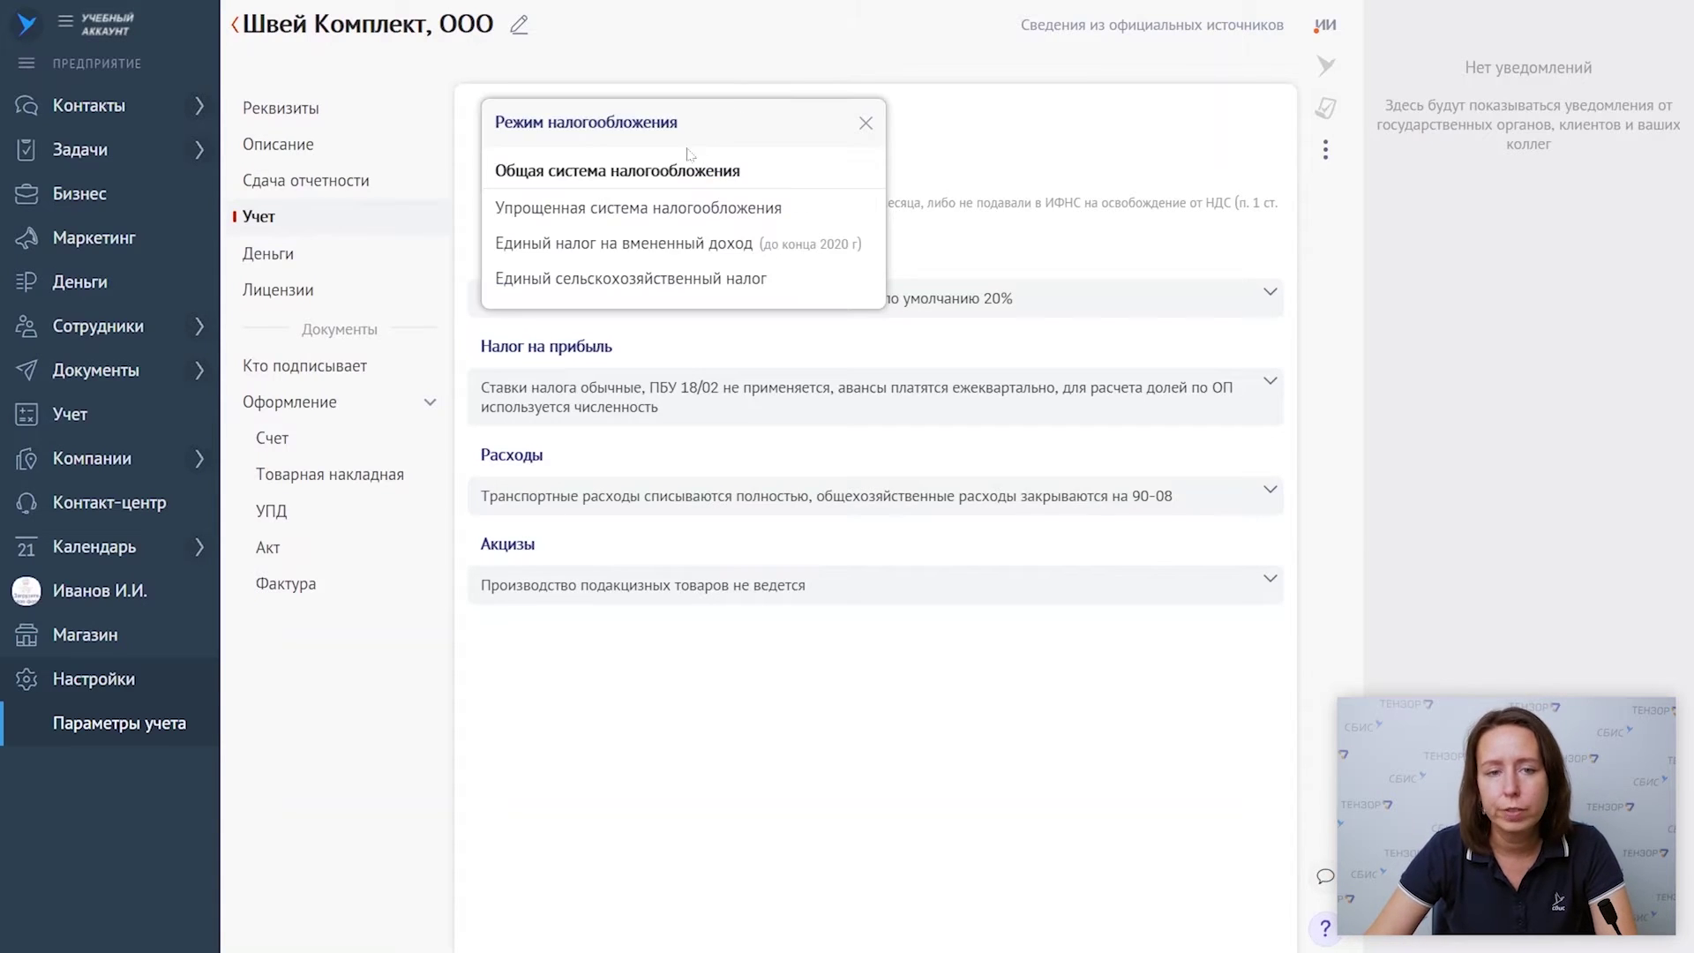
left_click(927, 159)
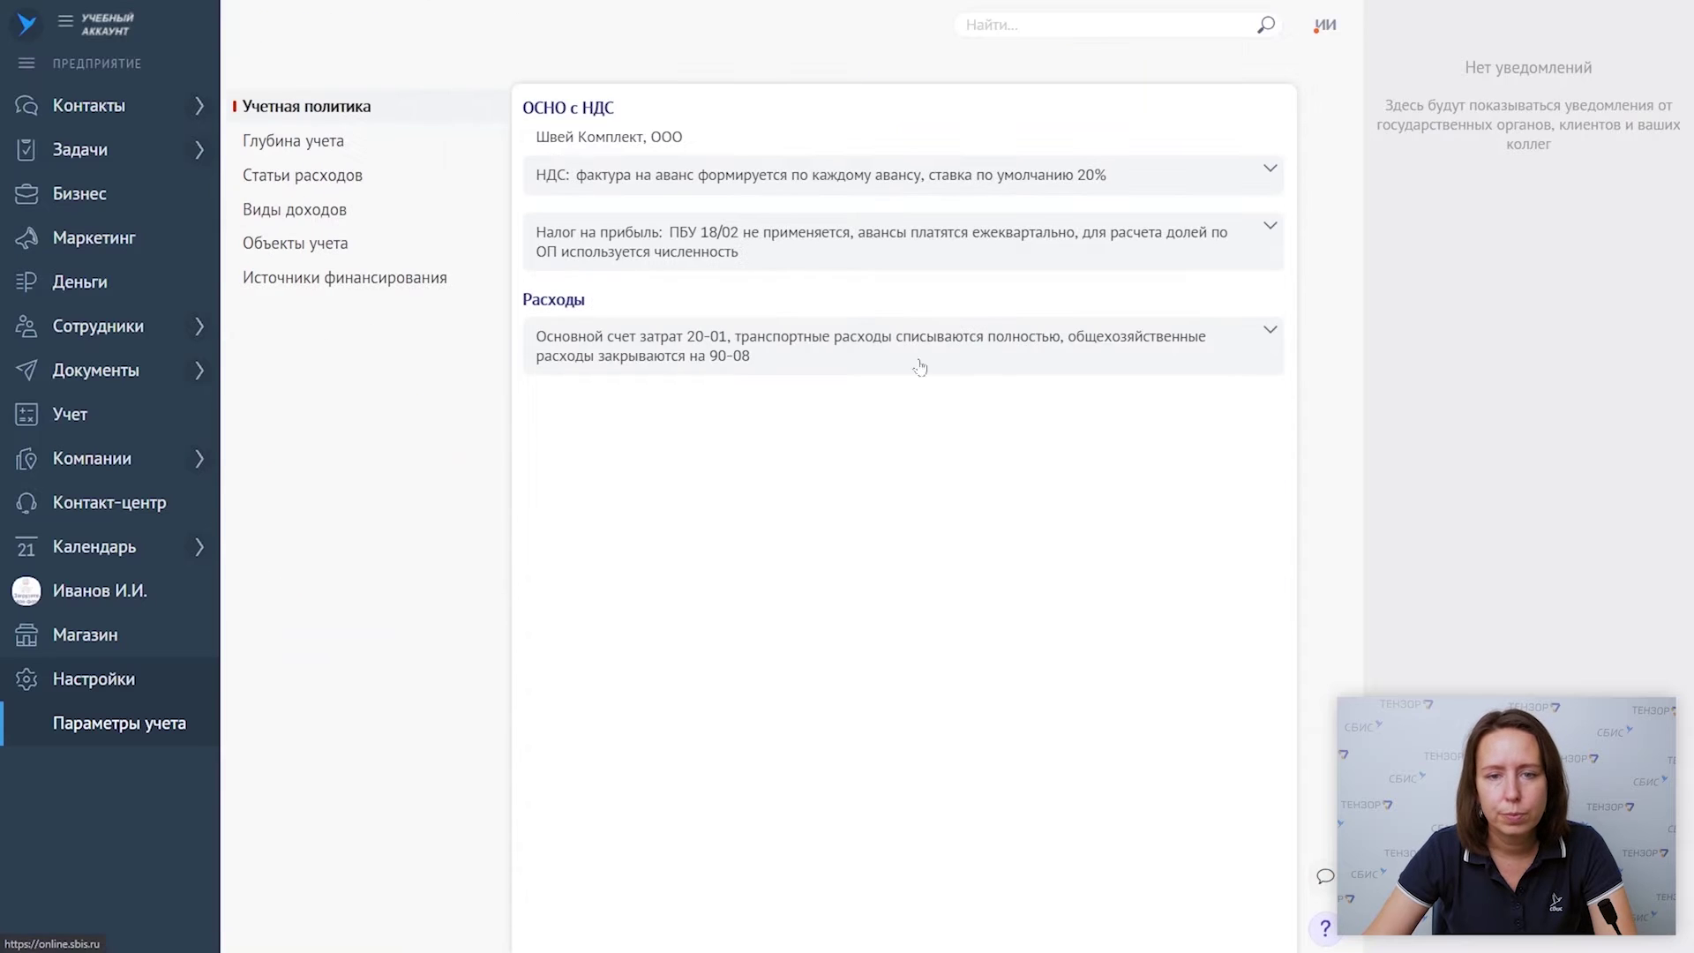
- Expand the Расходы settings of the accounting policy and review the options for including general business expenses in cost
left_click(908, 361)
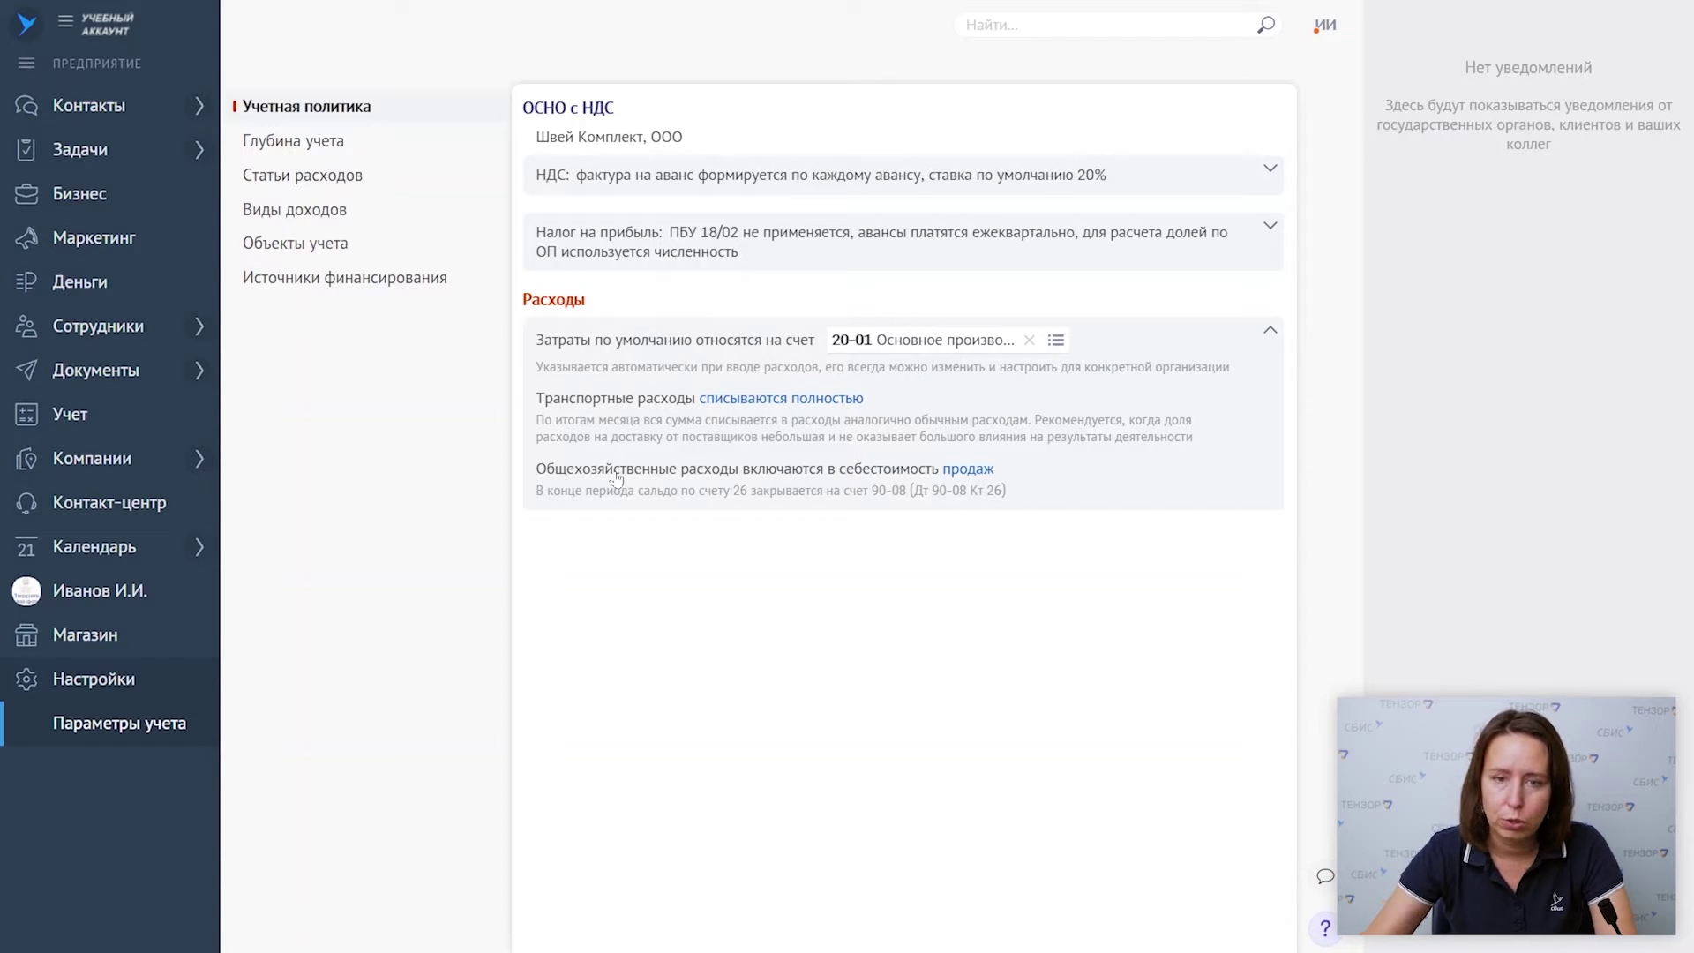
left_click(993, 473)
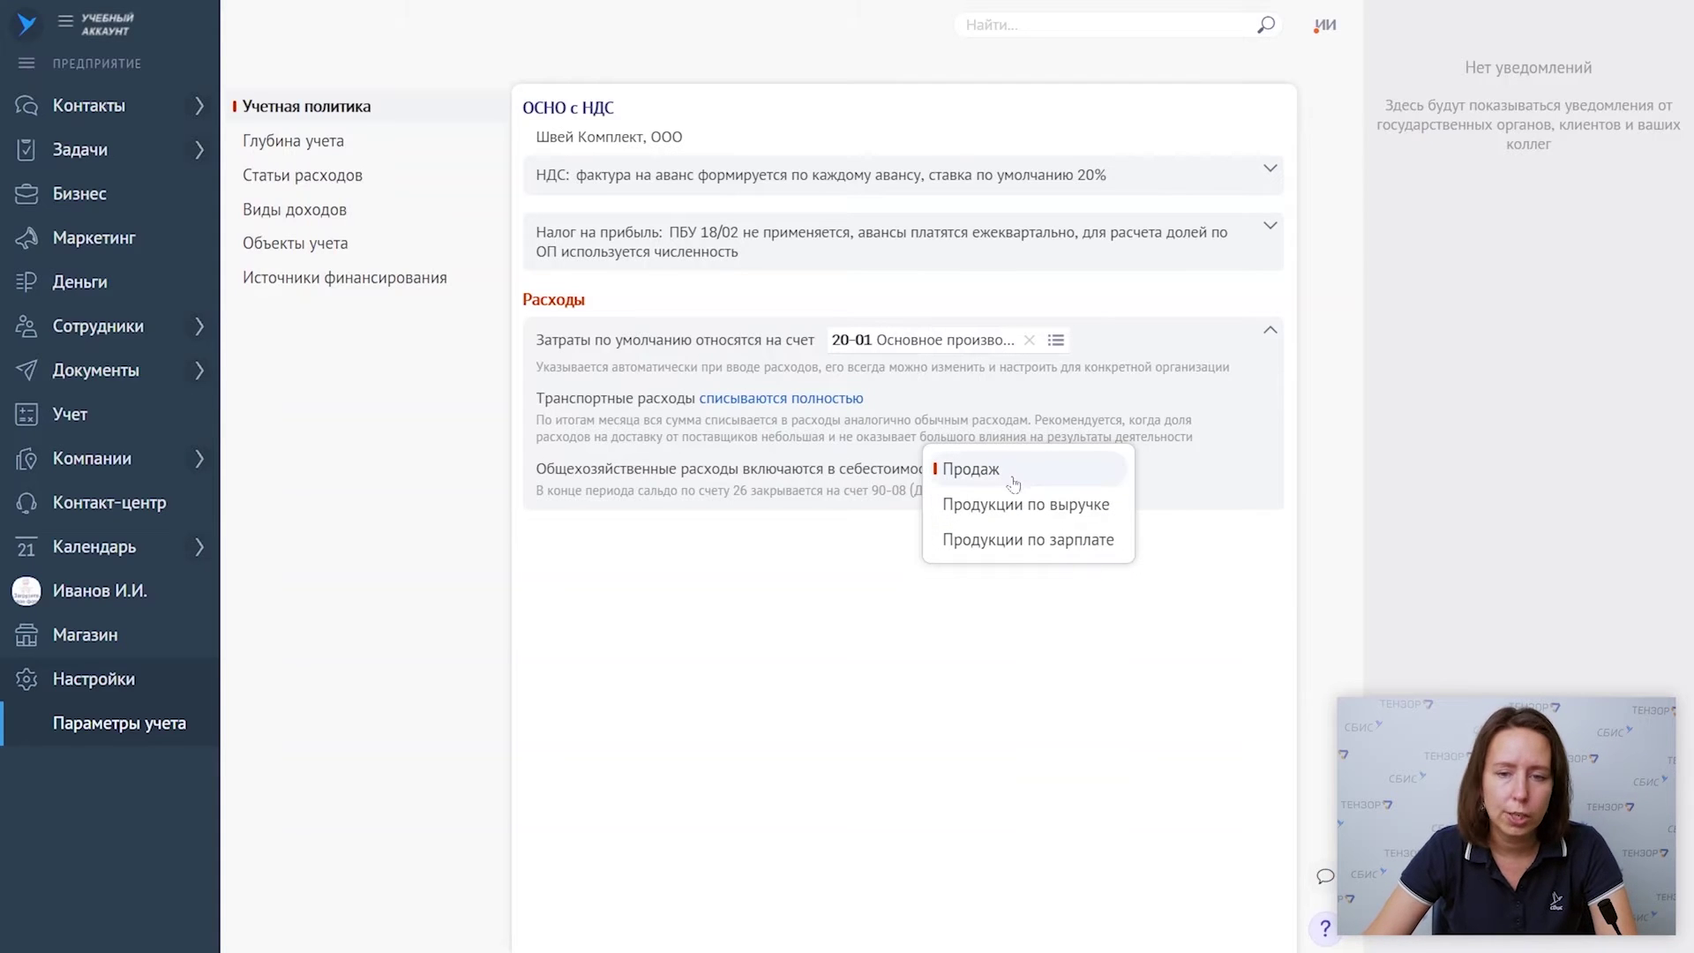
left_click(1097, 475)
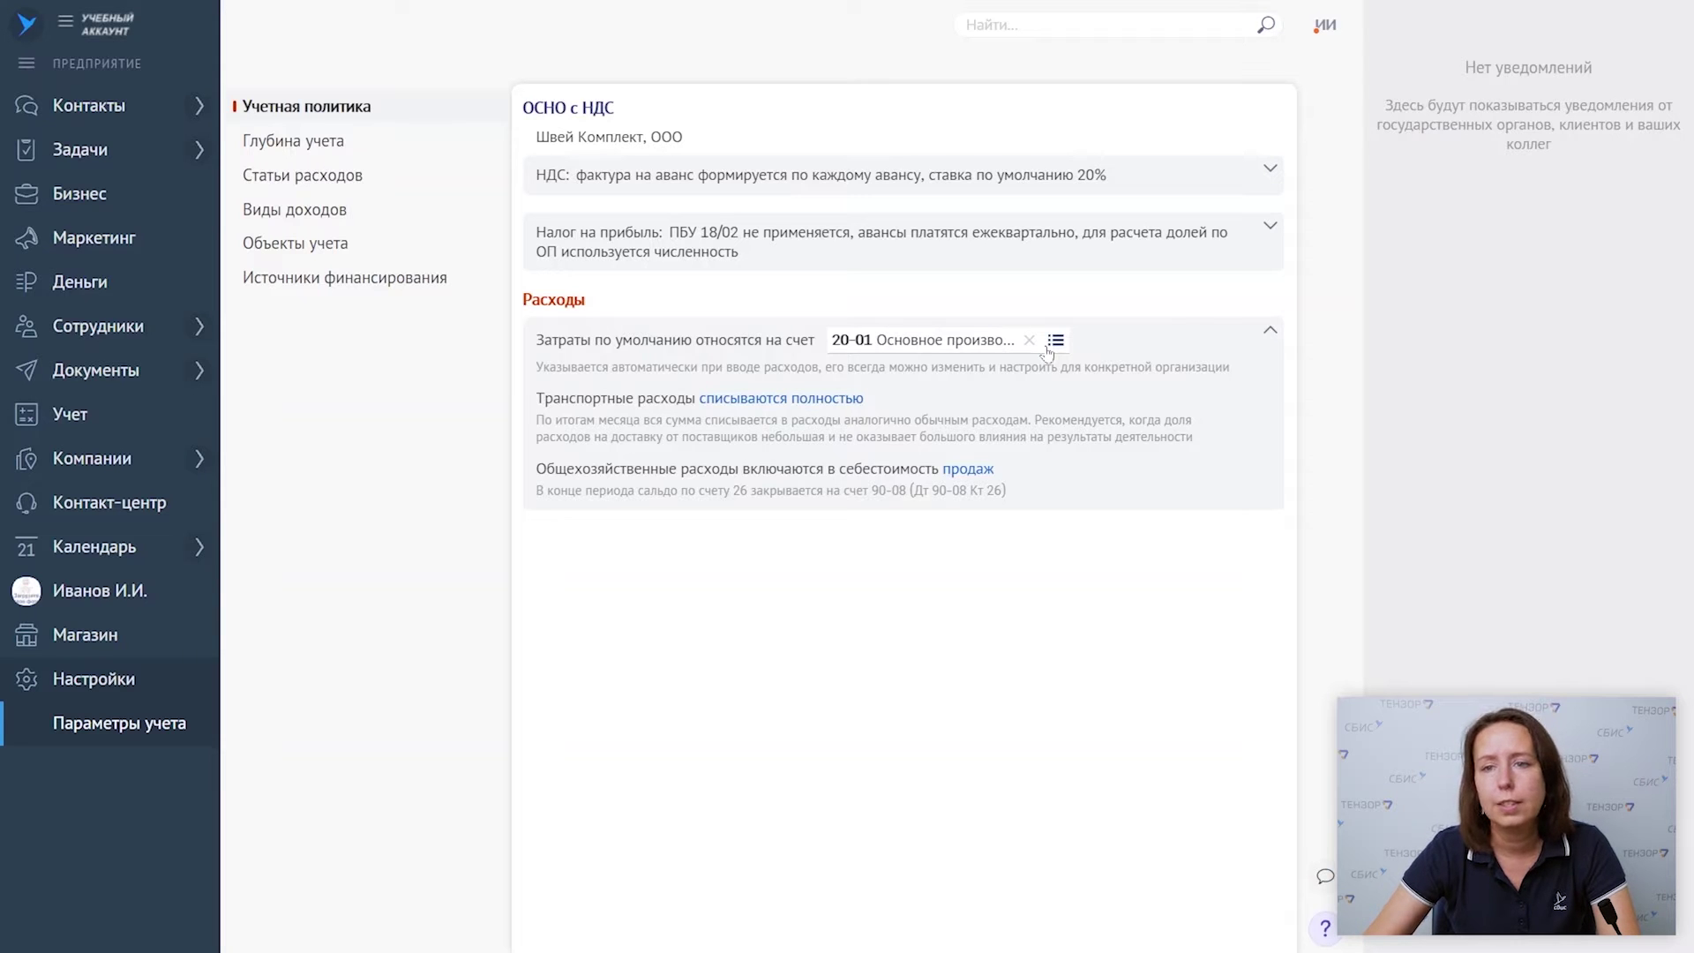
- Open the Статьи расходов directory, expand Содержание компании and review the tax accounting settings of the Аренда помещений item
left_click(265, 180)
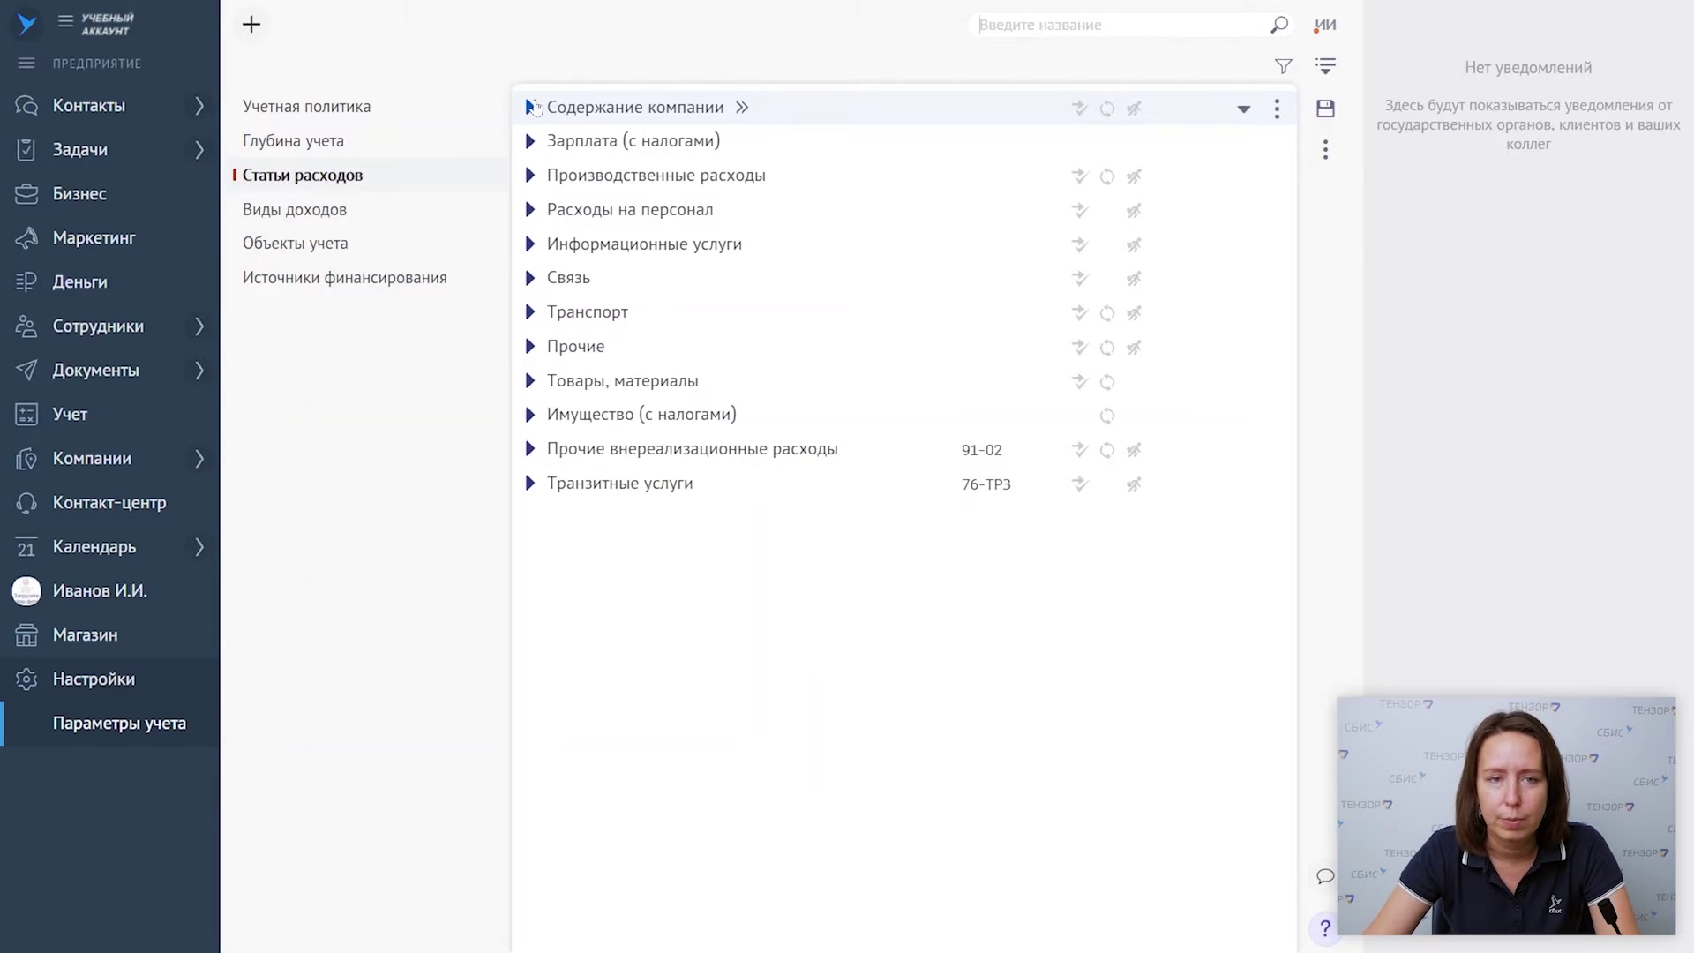
left_click(529, 106)
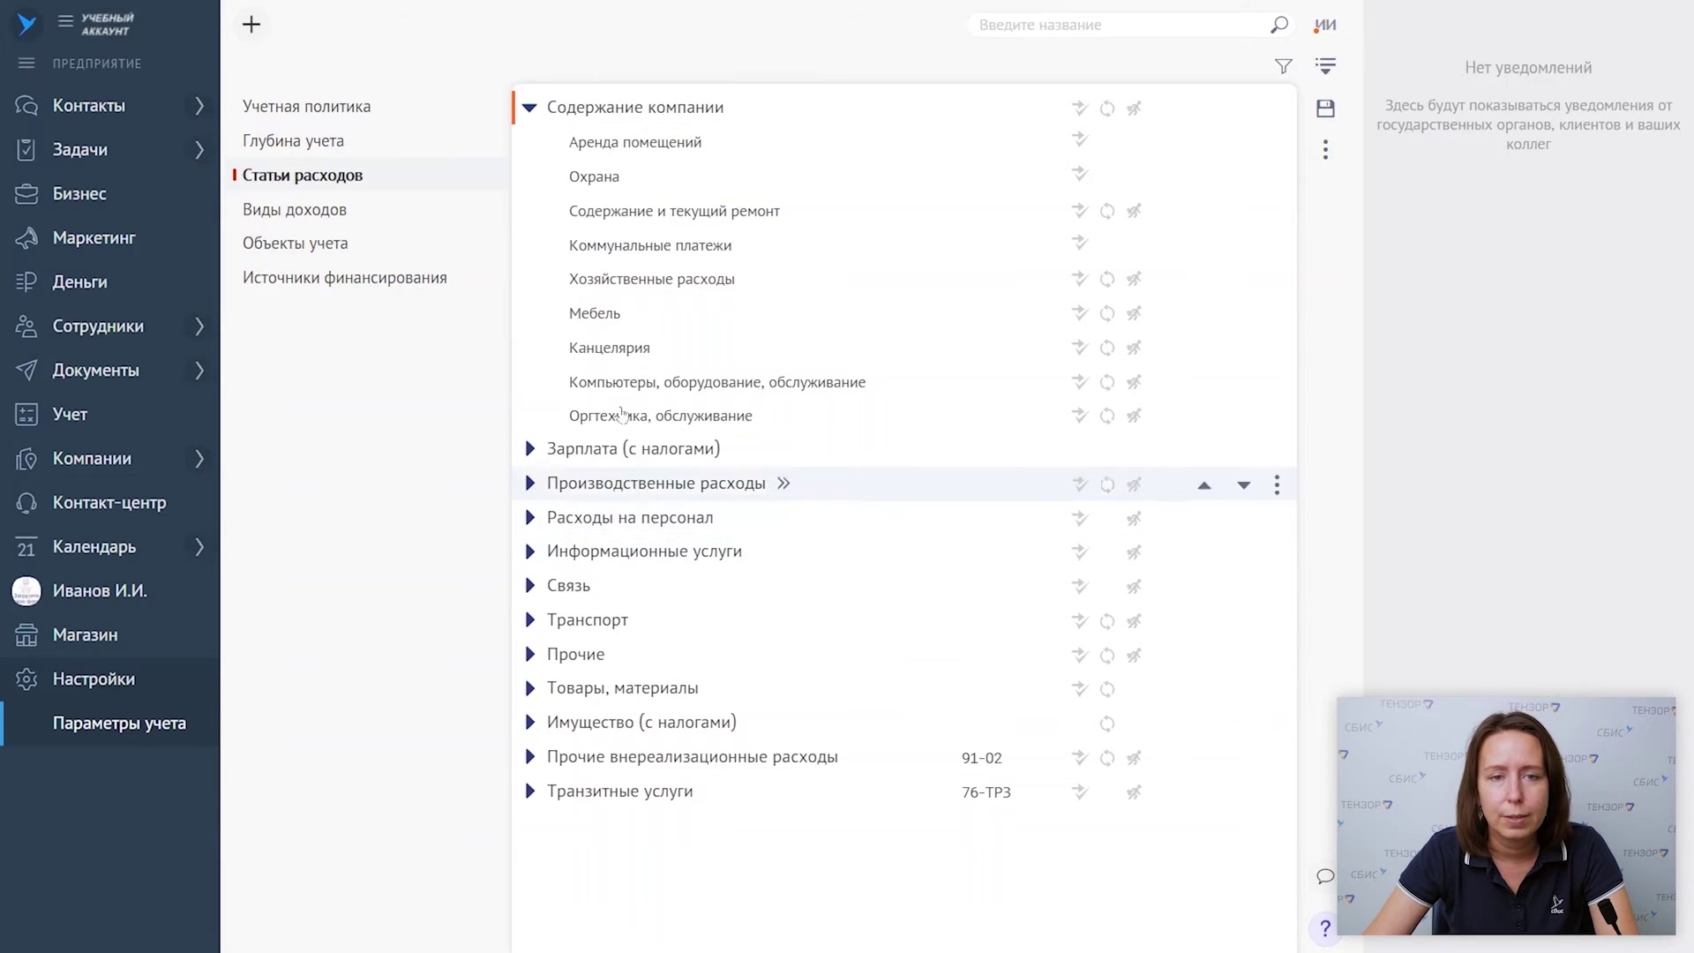
left_click(650, 146)
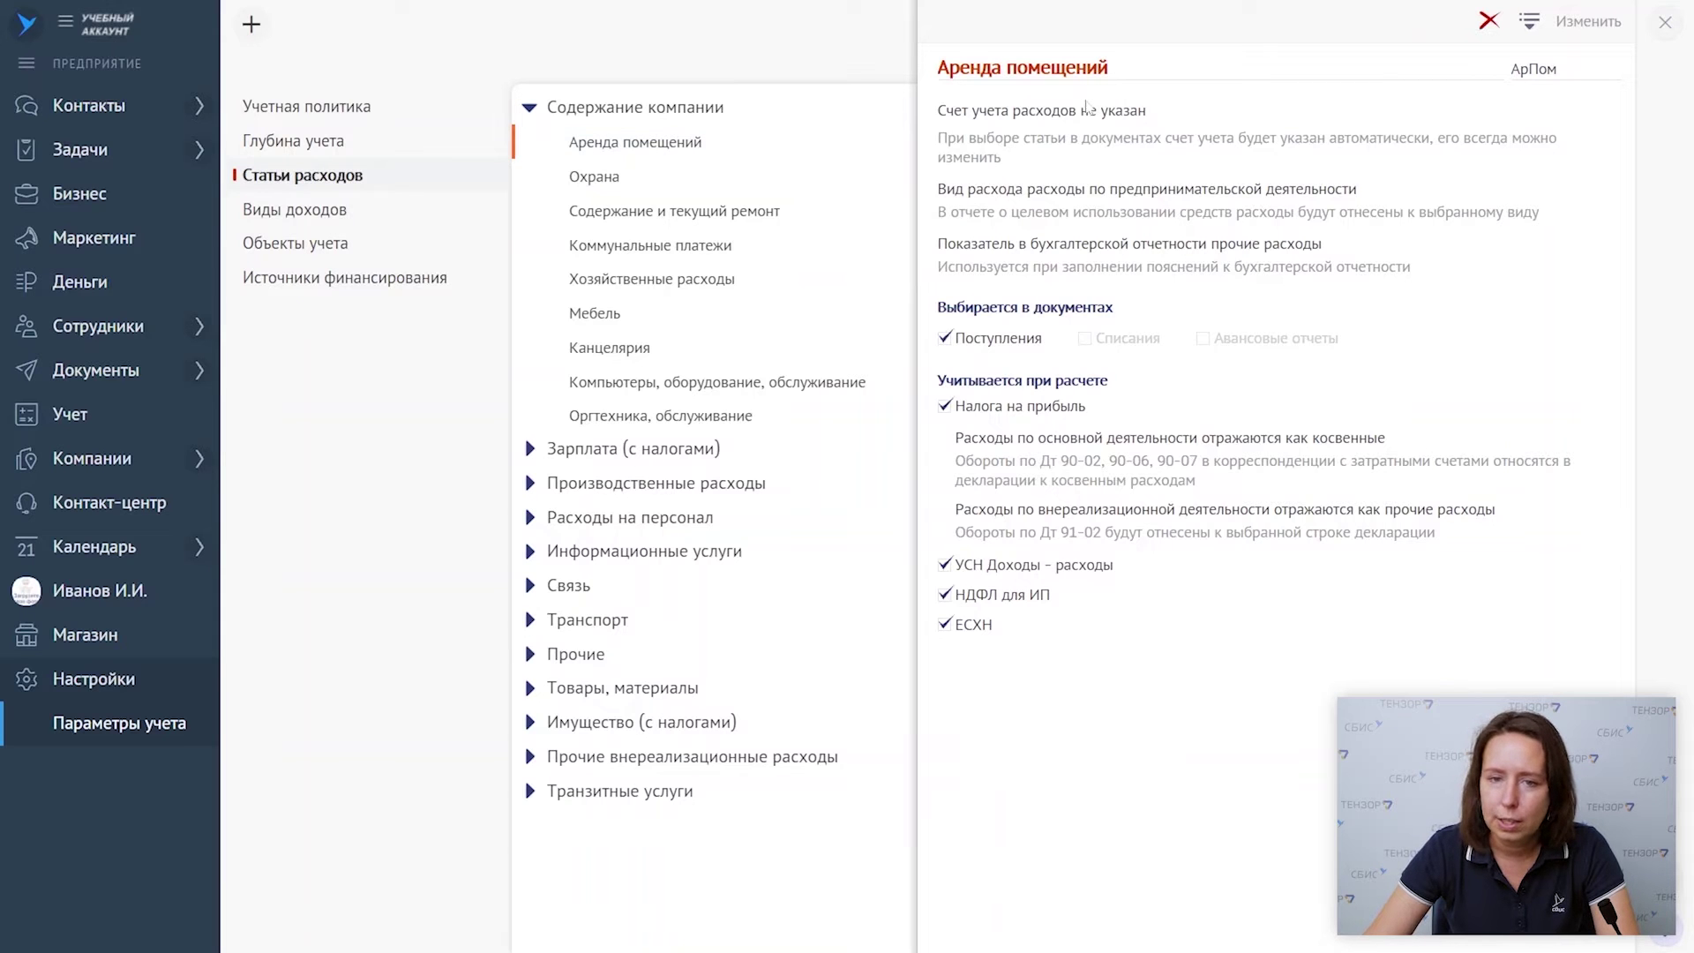
left_click_drag(946, 380, 1109, 382)
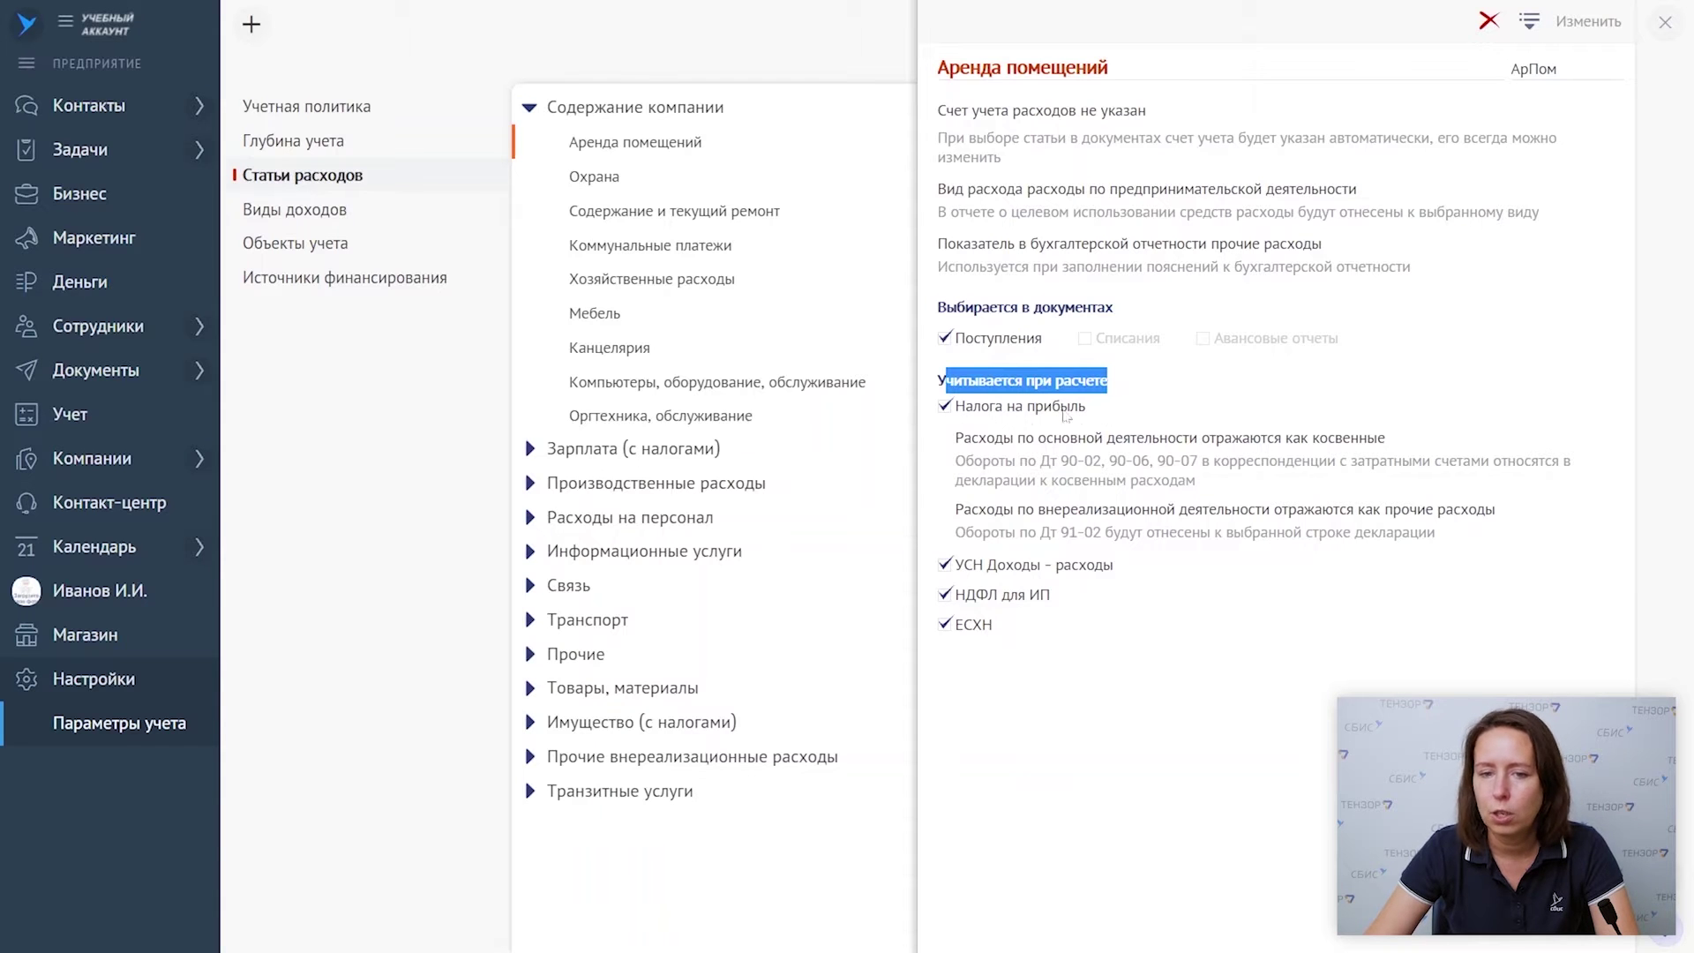
left_click(1667, 23)
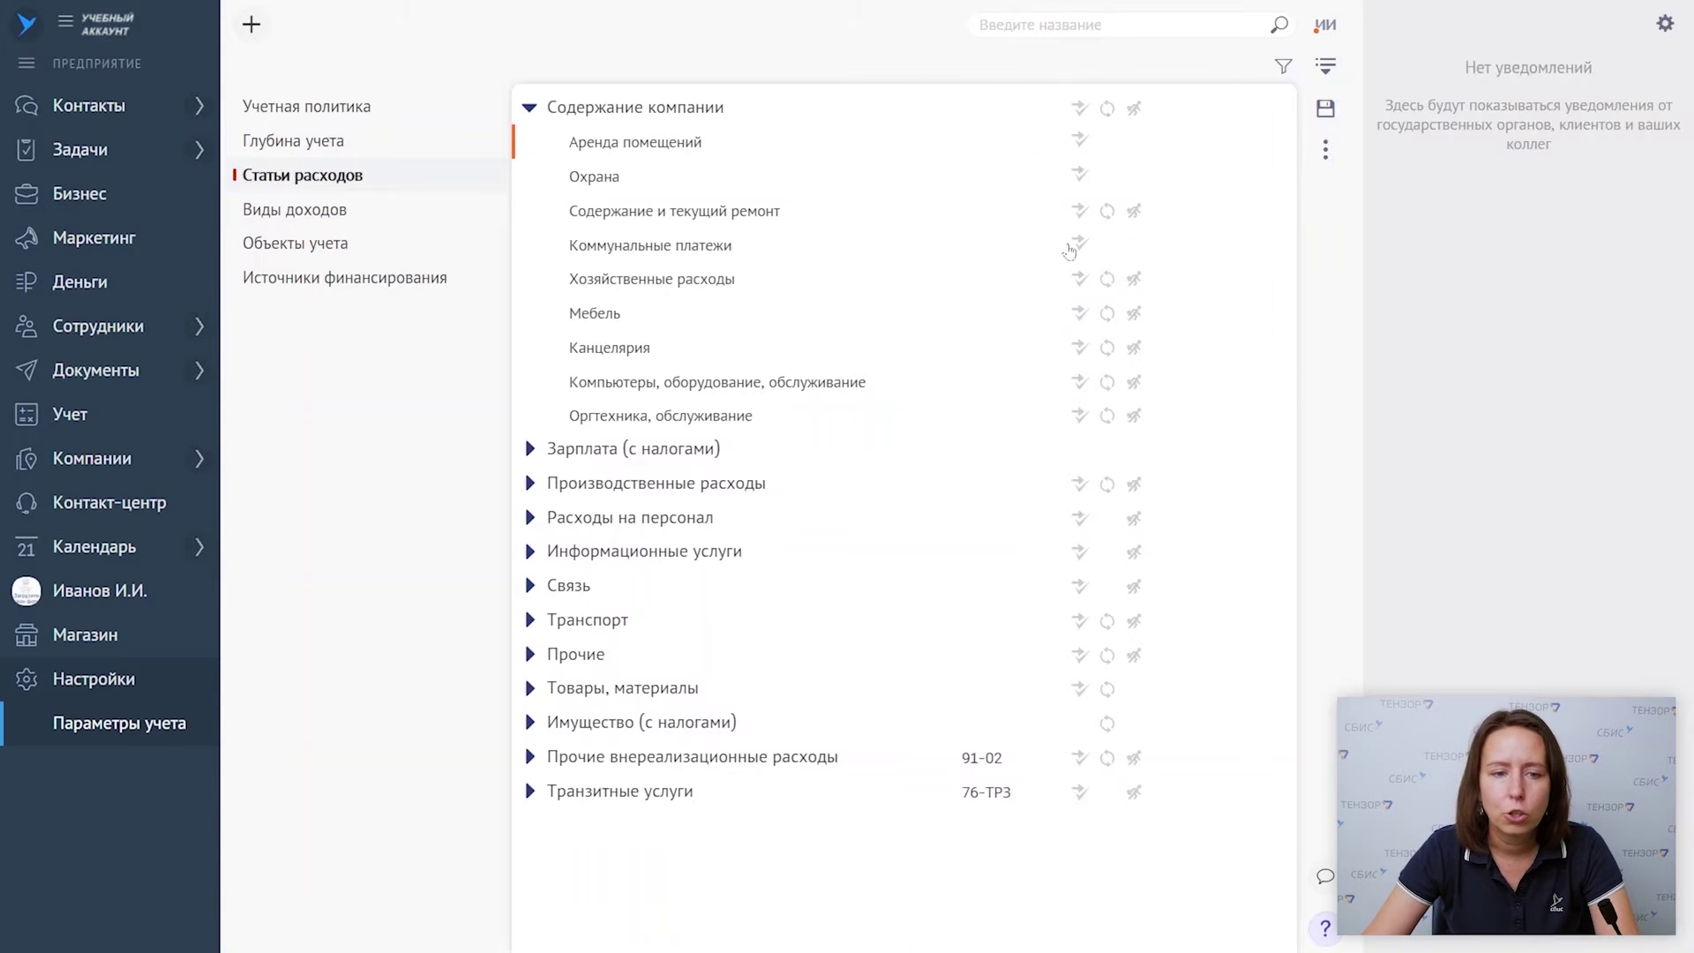
- Expand Расходы на персонал and check the УСН Доходы - расходы setting in the Подбор персонала item
left_click(530, 518)
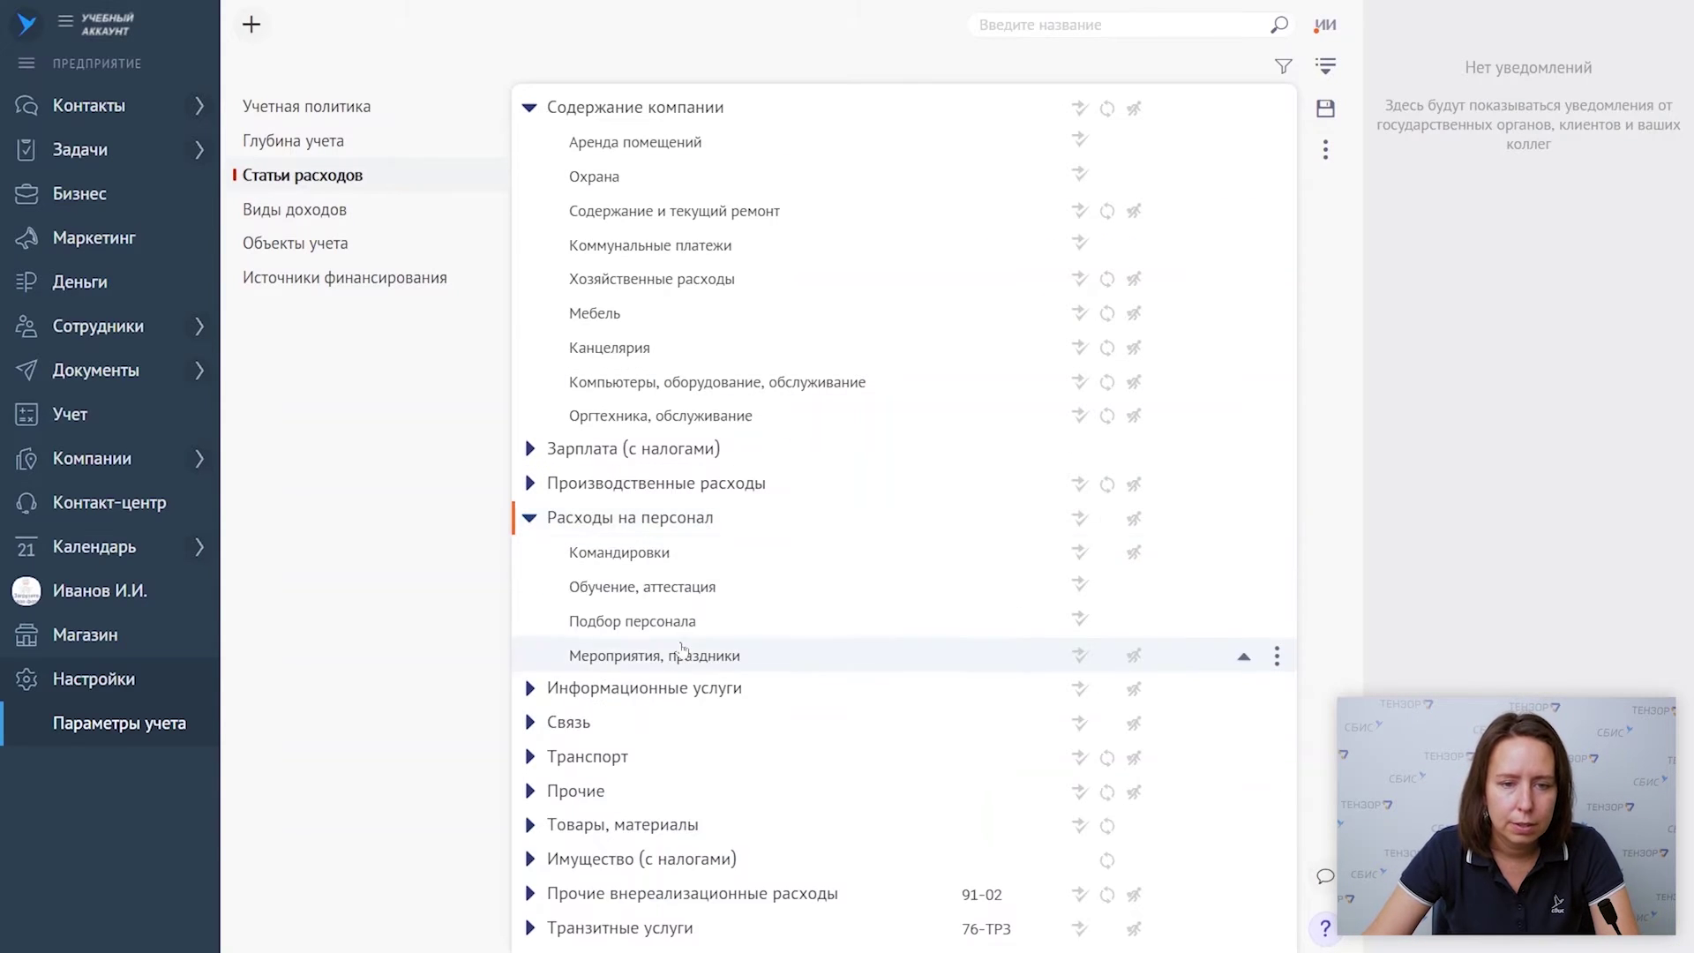
left_click(667, 624)
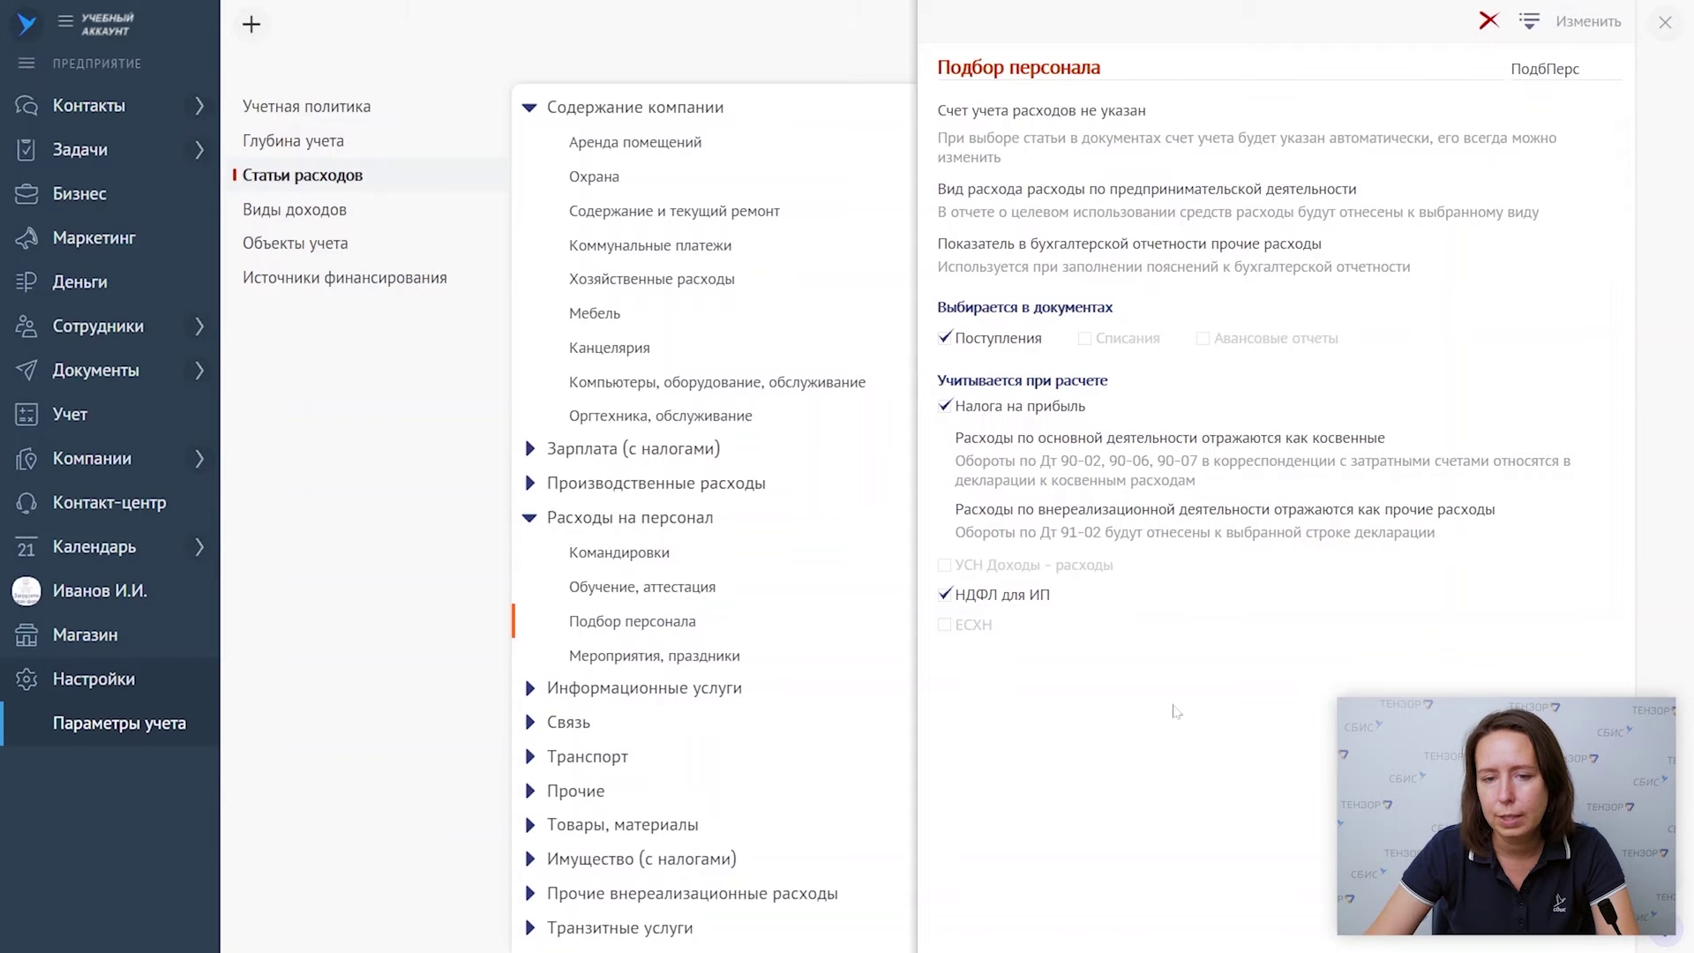
left_click_drag(958, 572, 1100, 575)
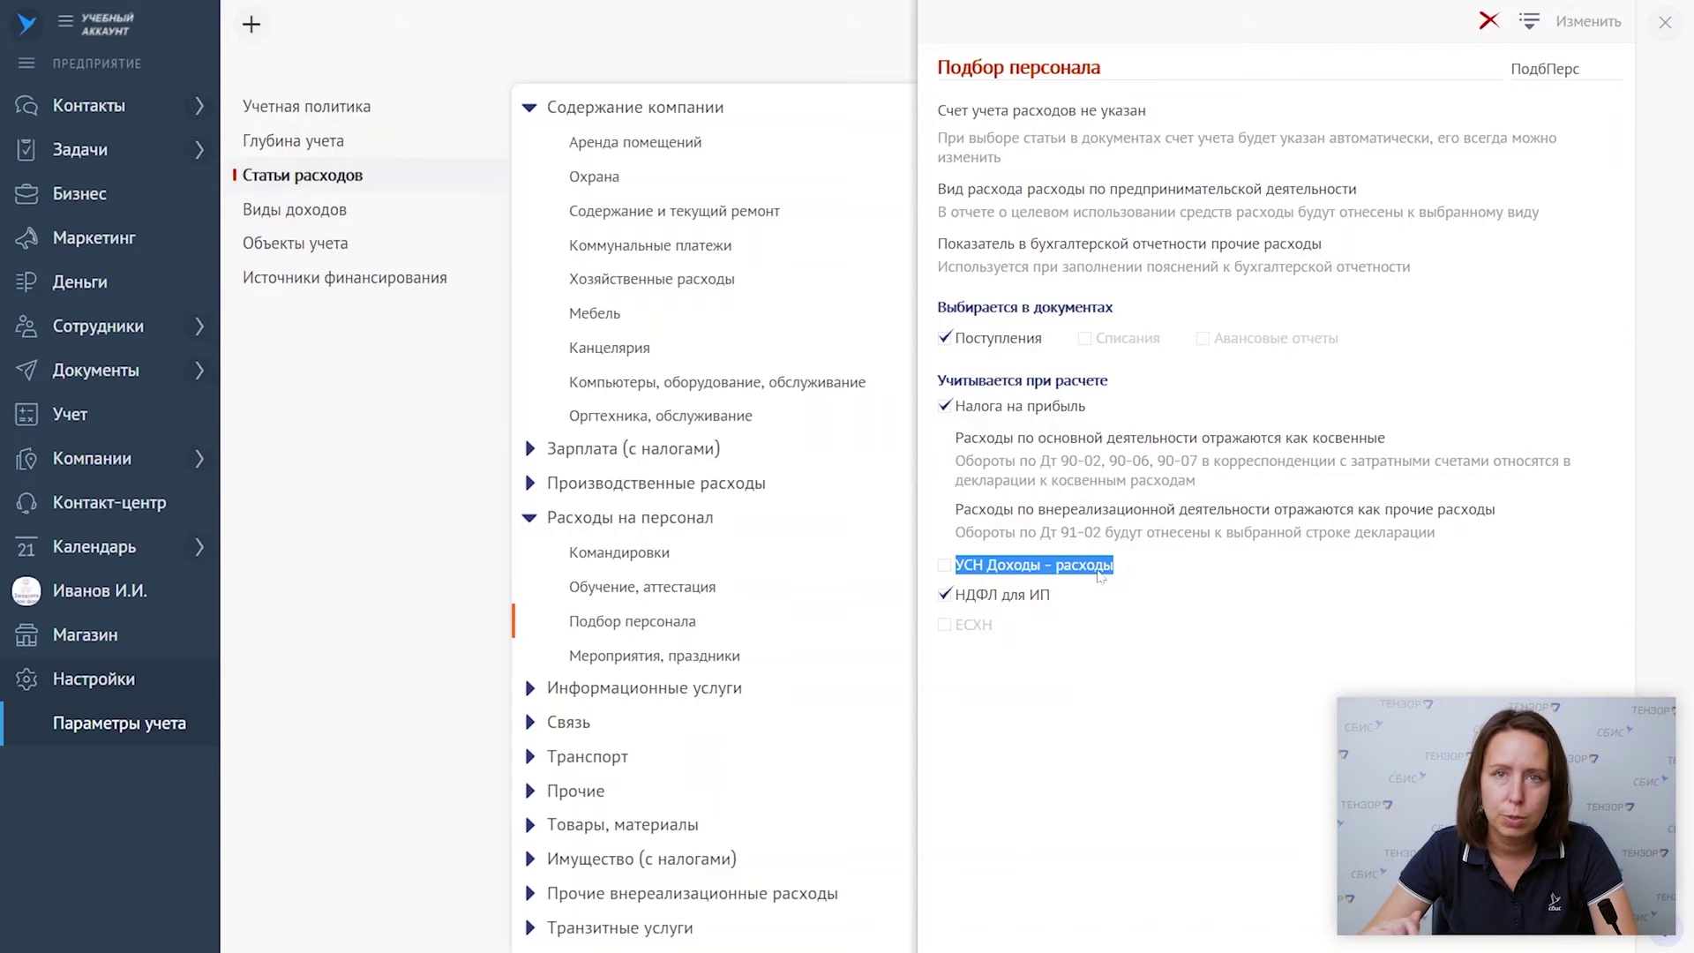
left_click(1665, 22)
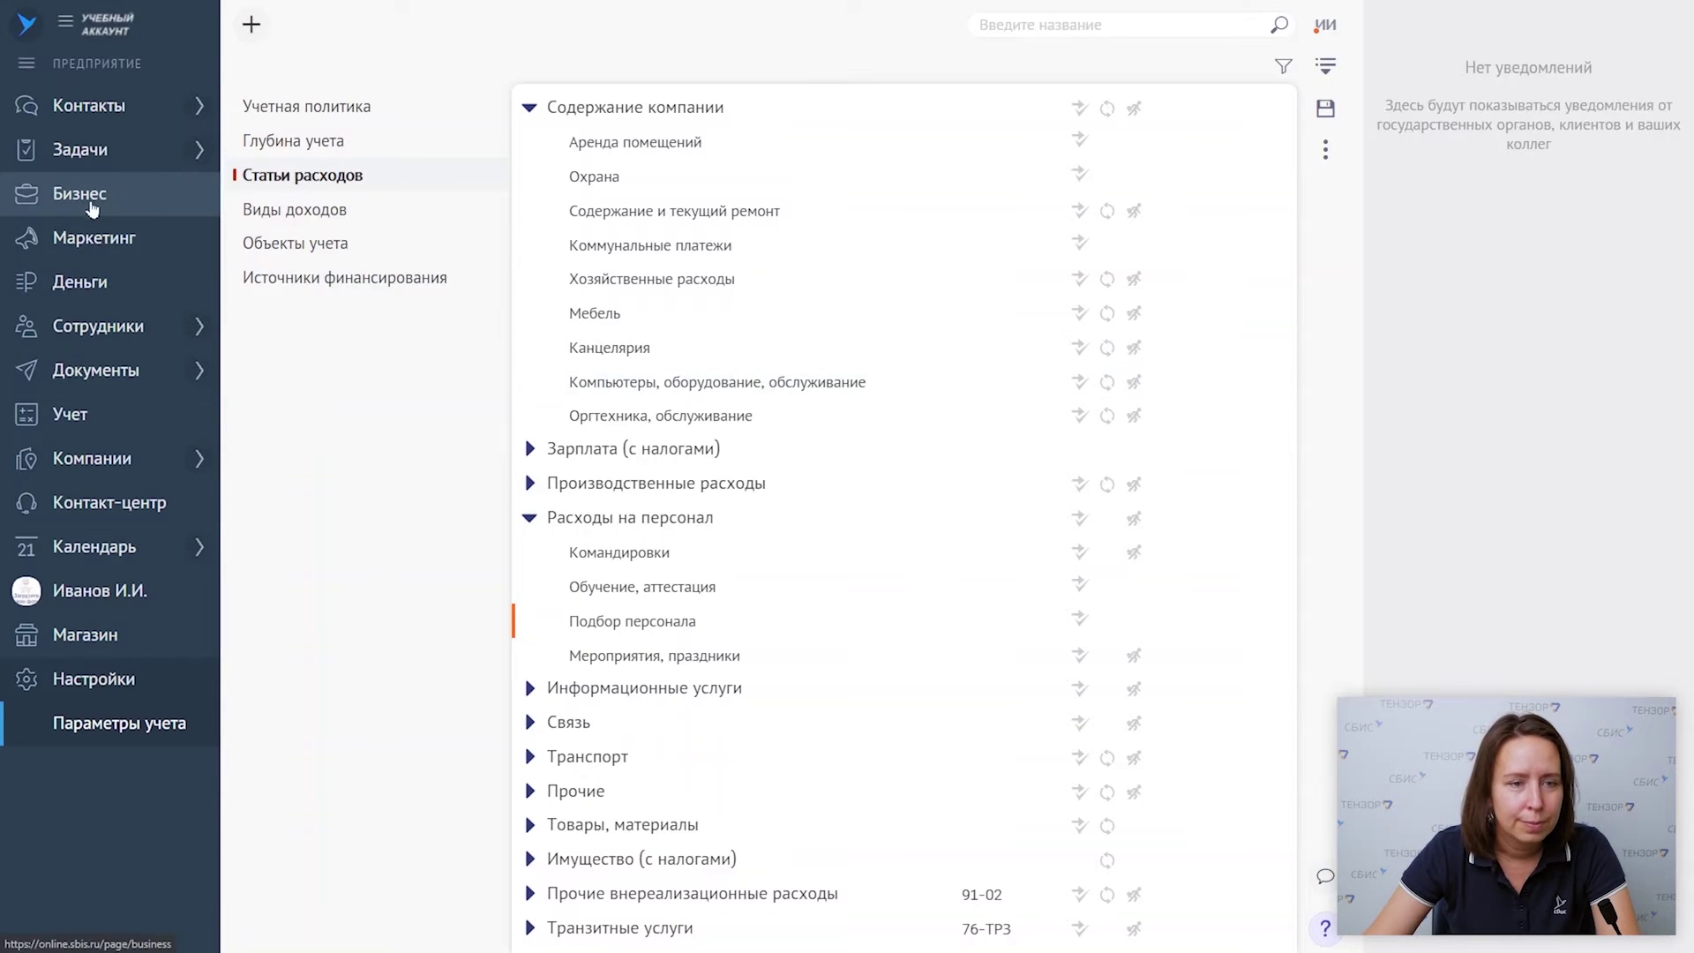
- Go to the Каталог и цены section and show the catalogue's additional actions
mouse_move(84, 193)
left_click(327, 234)
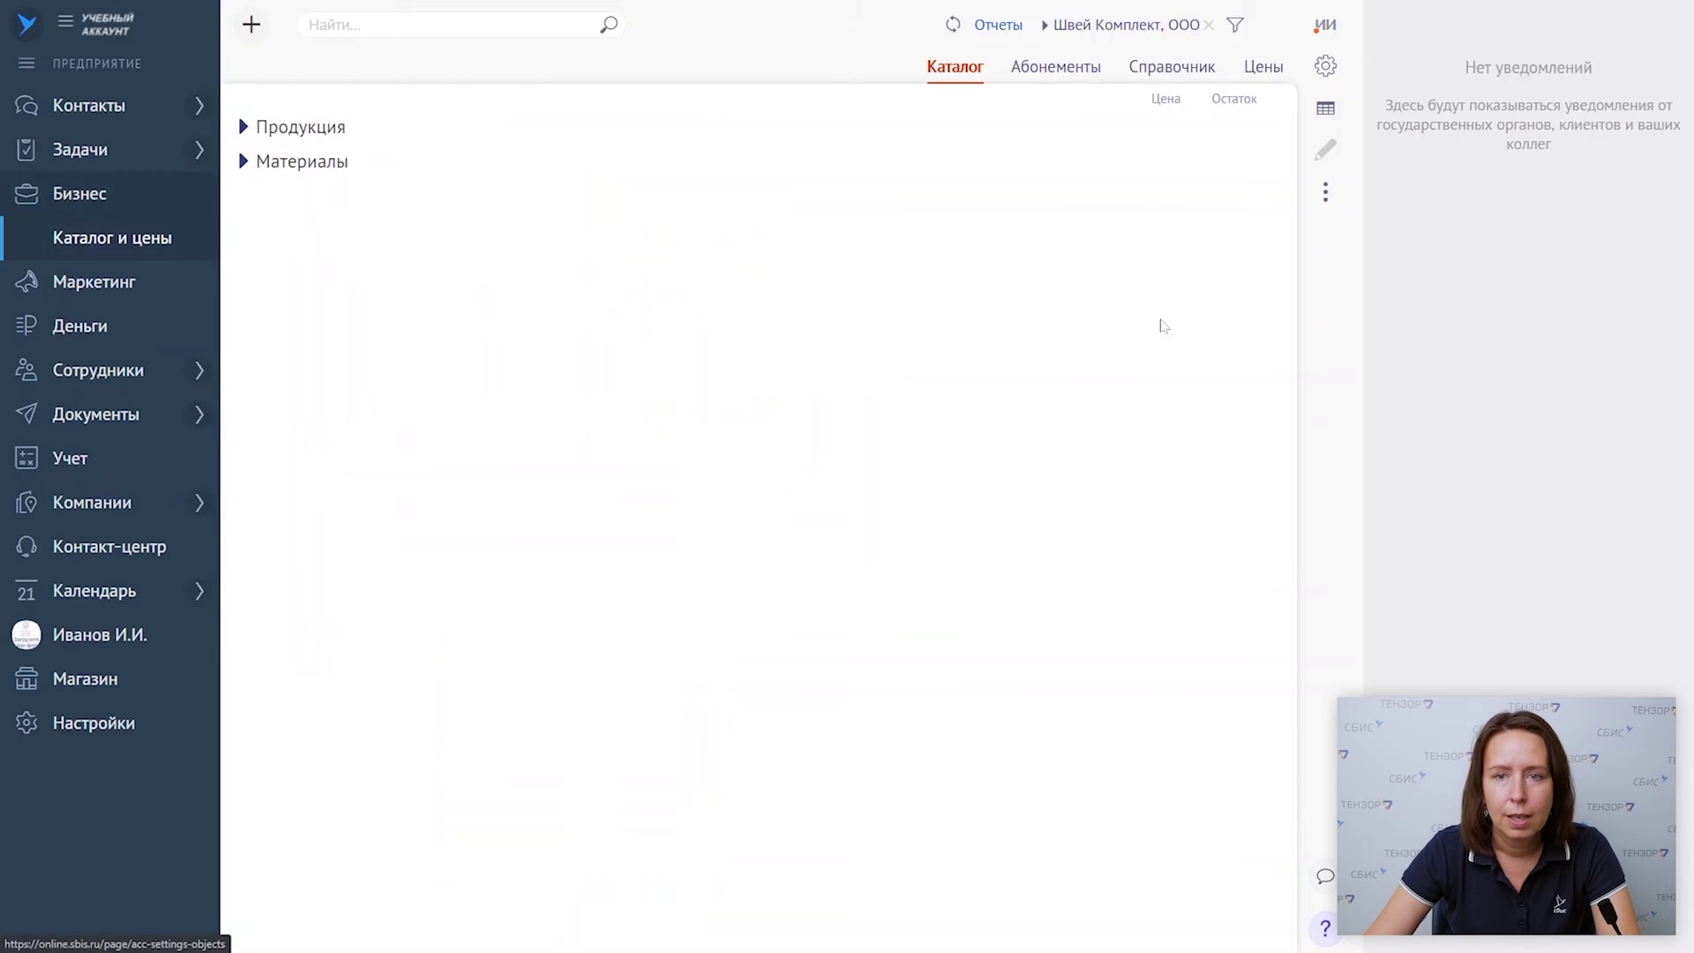
left_click(1326, 192)
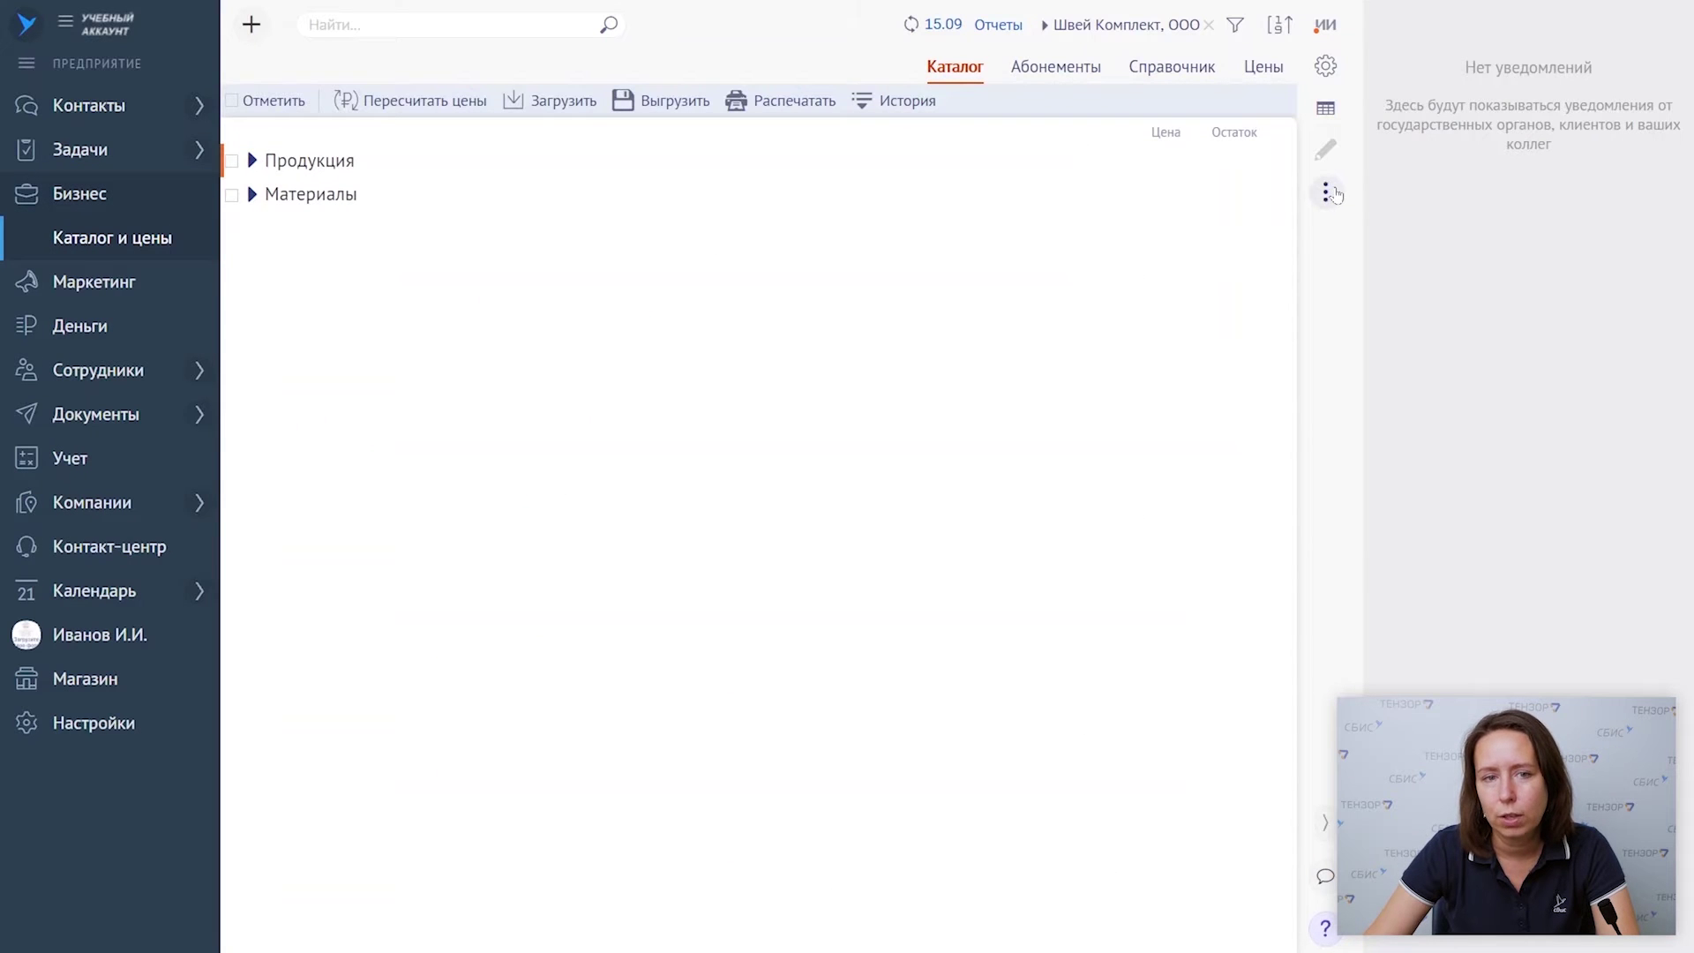
left_click(1326, 194)
left_click(1327, 194)
- Import Файл для импорта составы (2) into the catalogue using the Файл для импорта составы1.xlsx template, confirming the irreversible changes
left_click(565, 101)
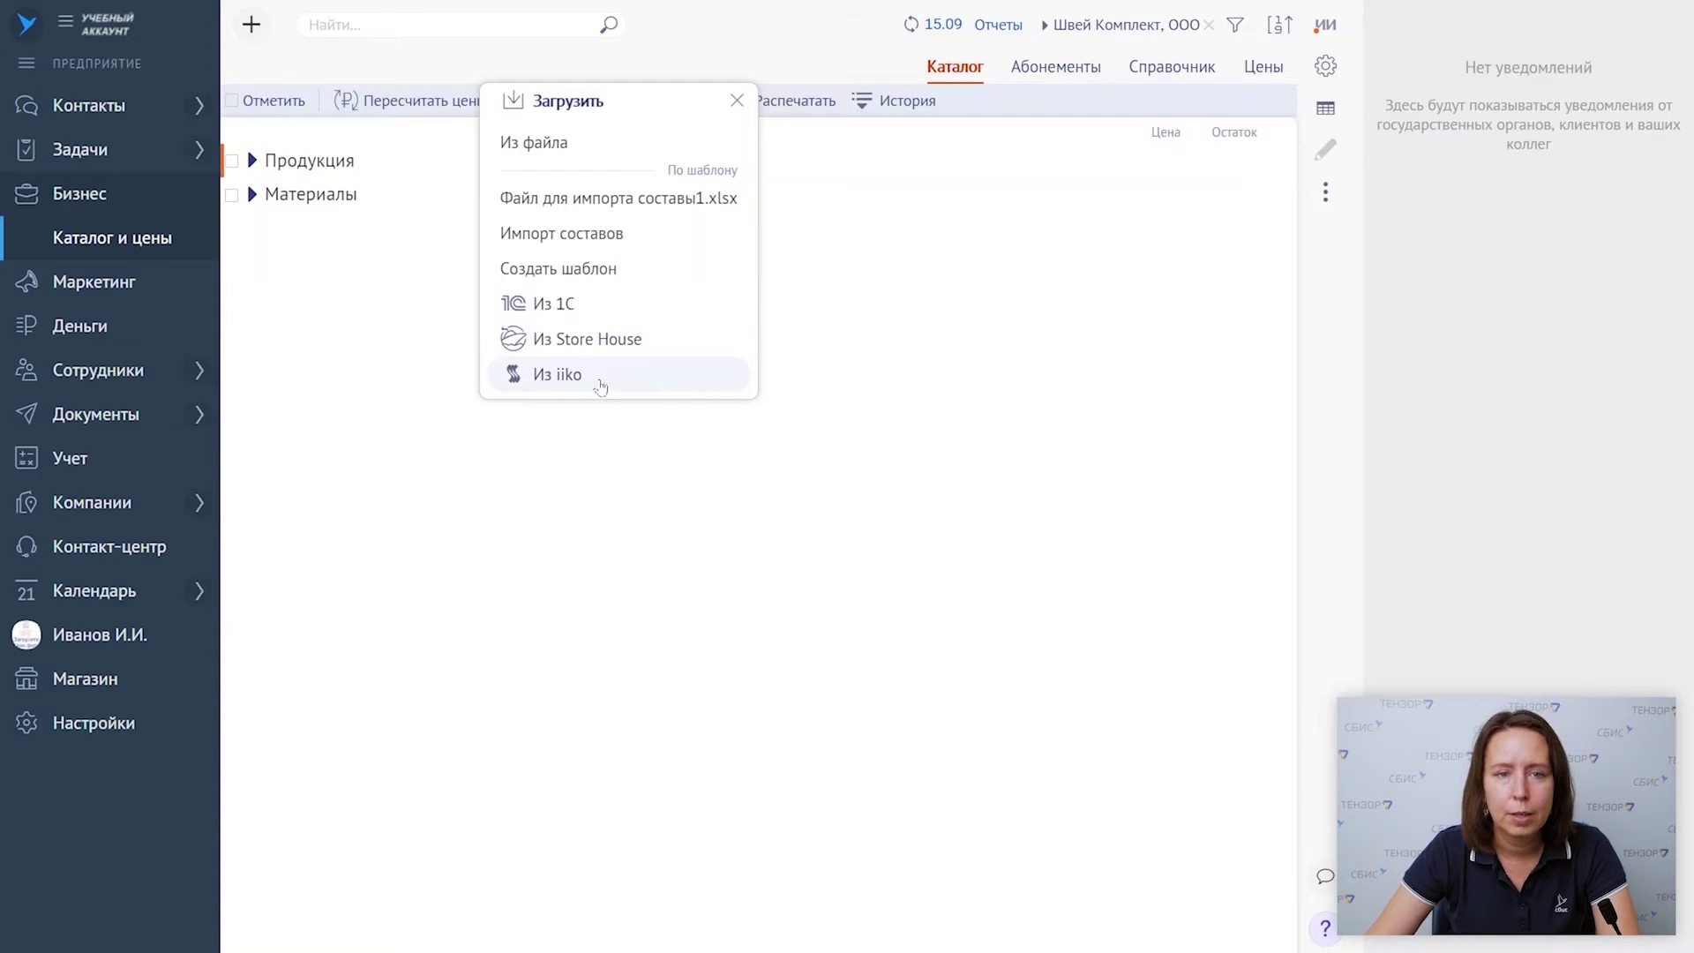
left_click(591, 202)
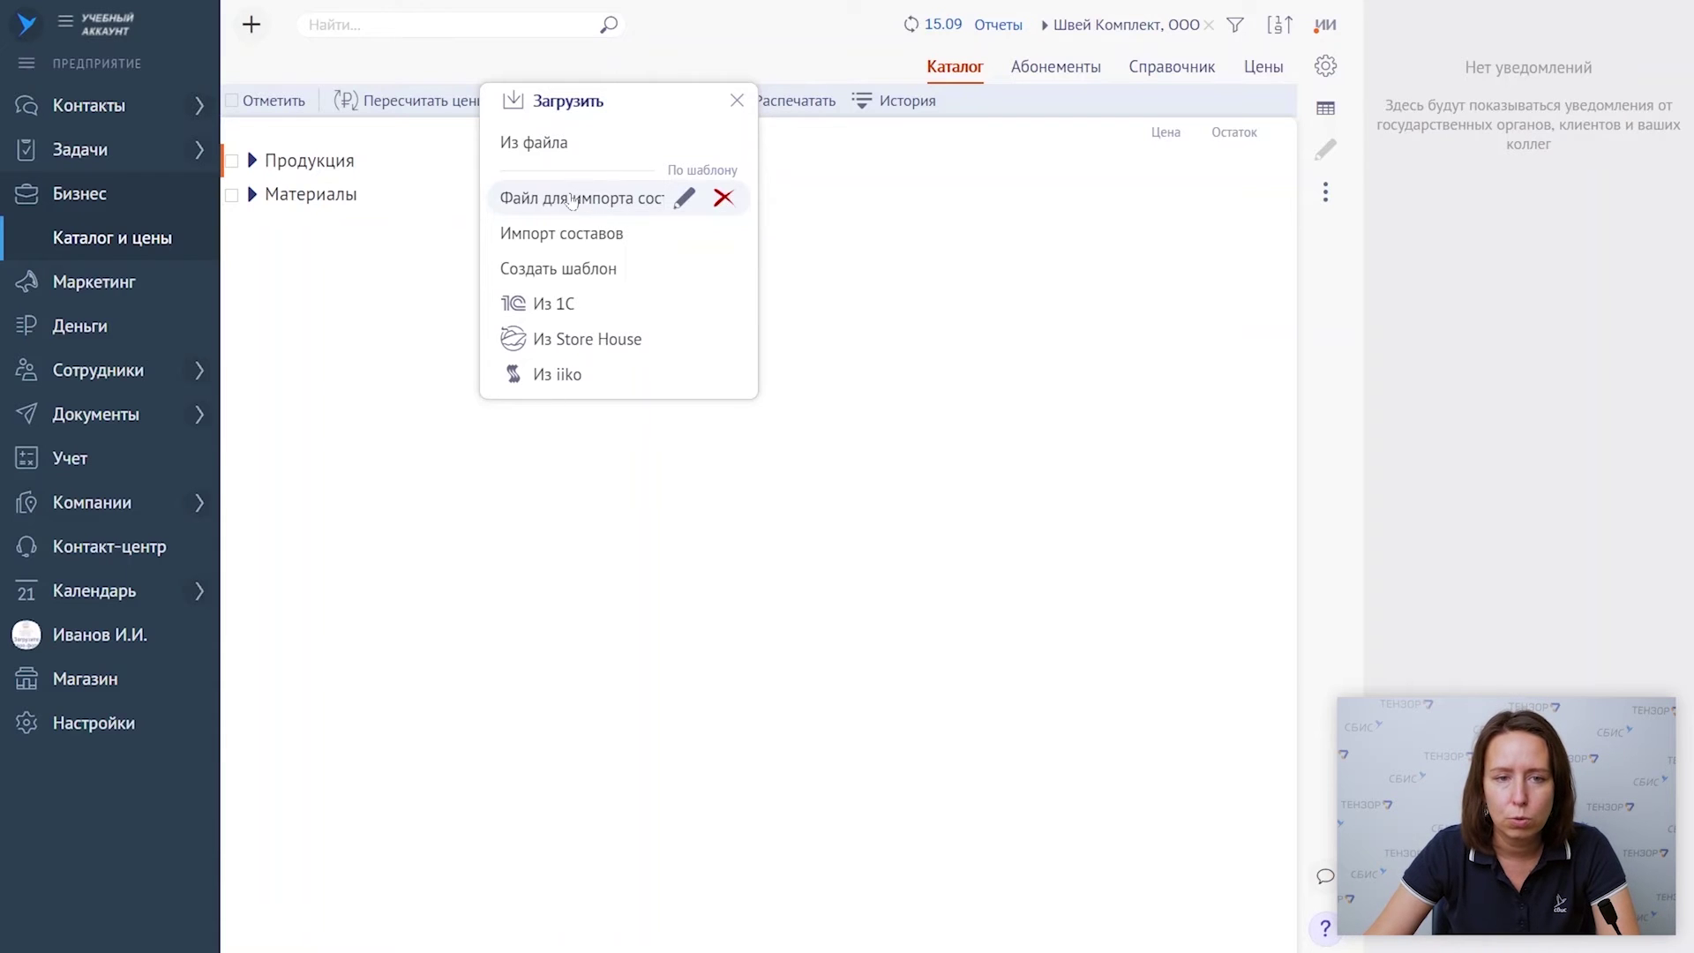
left_click(265, 153)
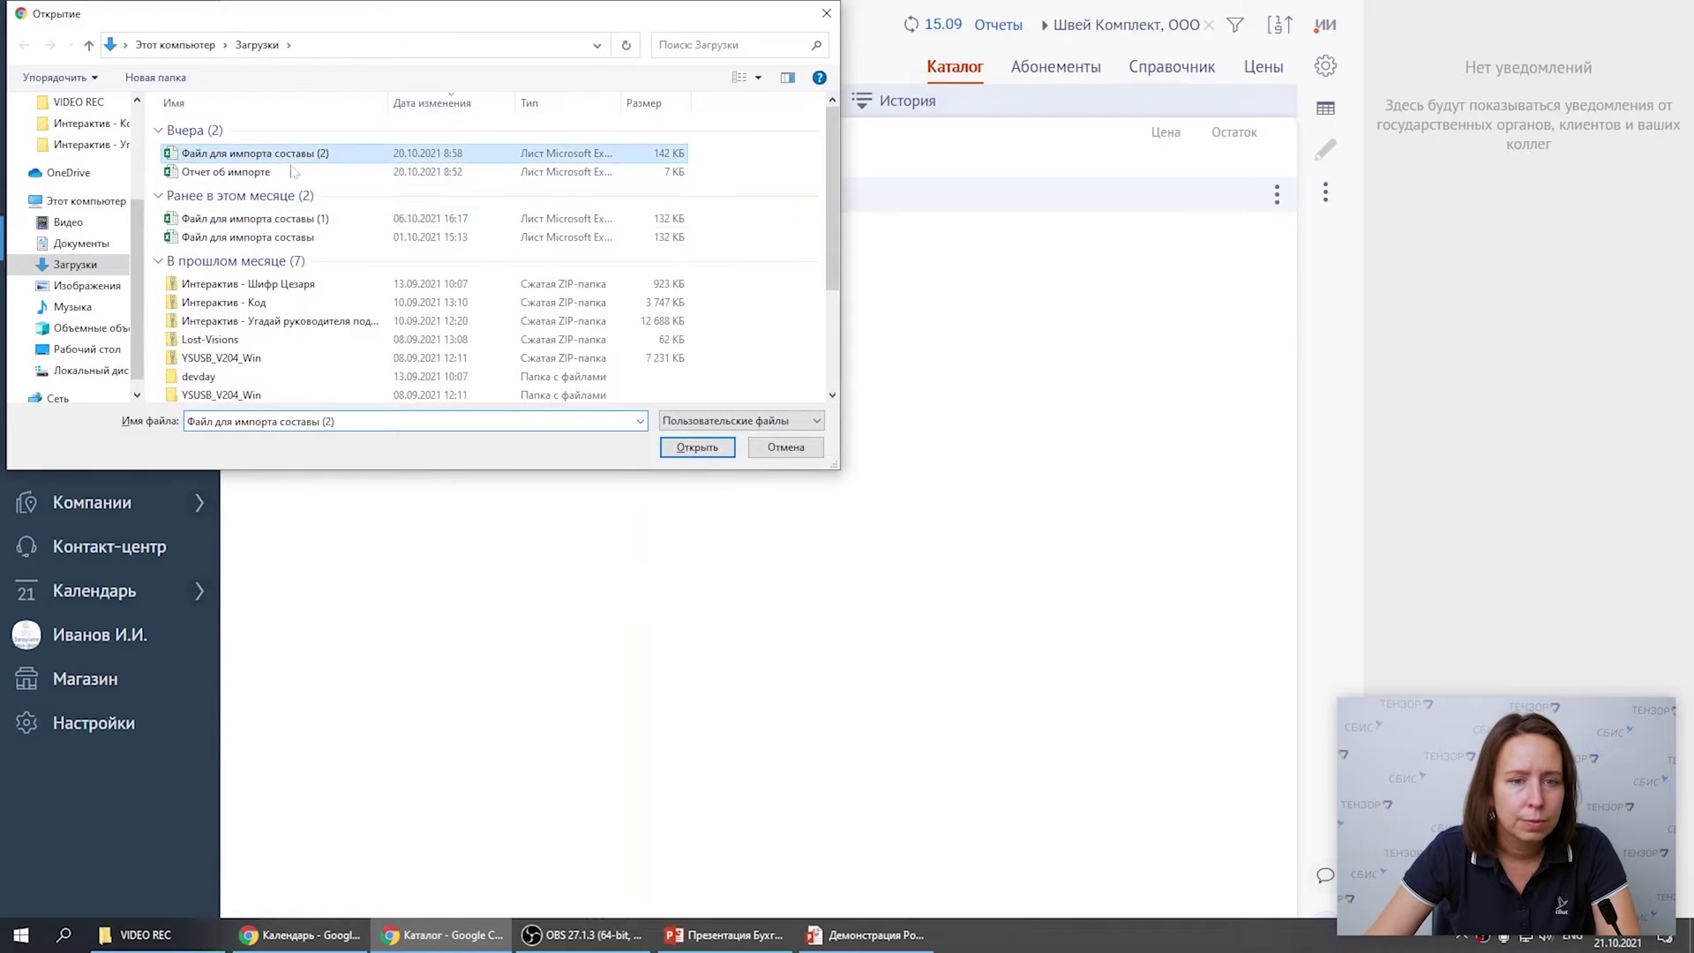
left_click(677, 453)
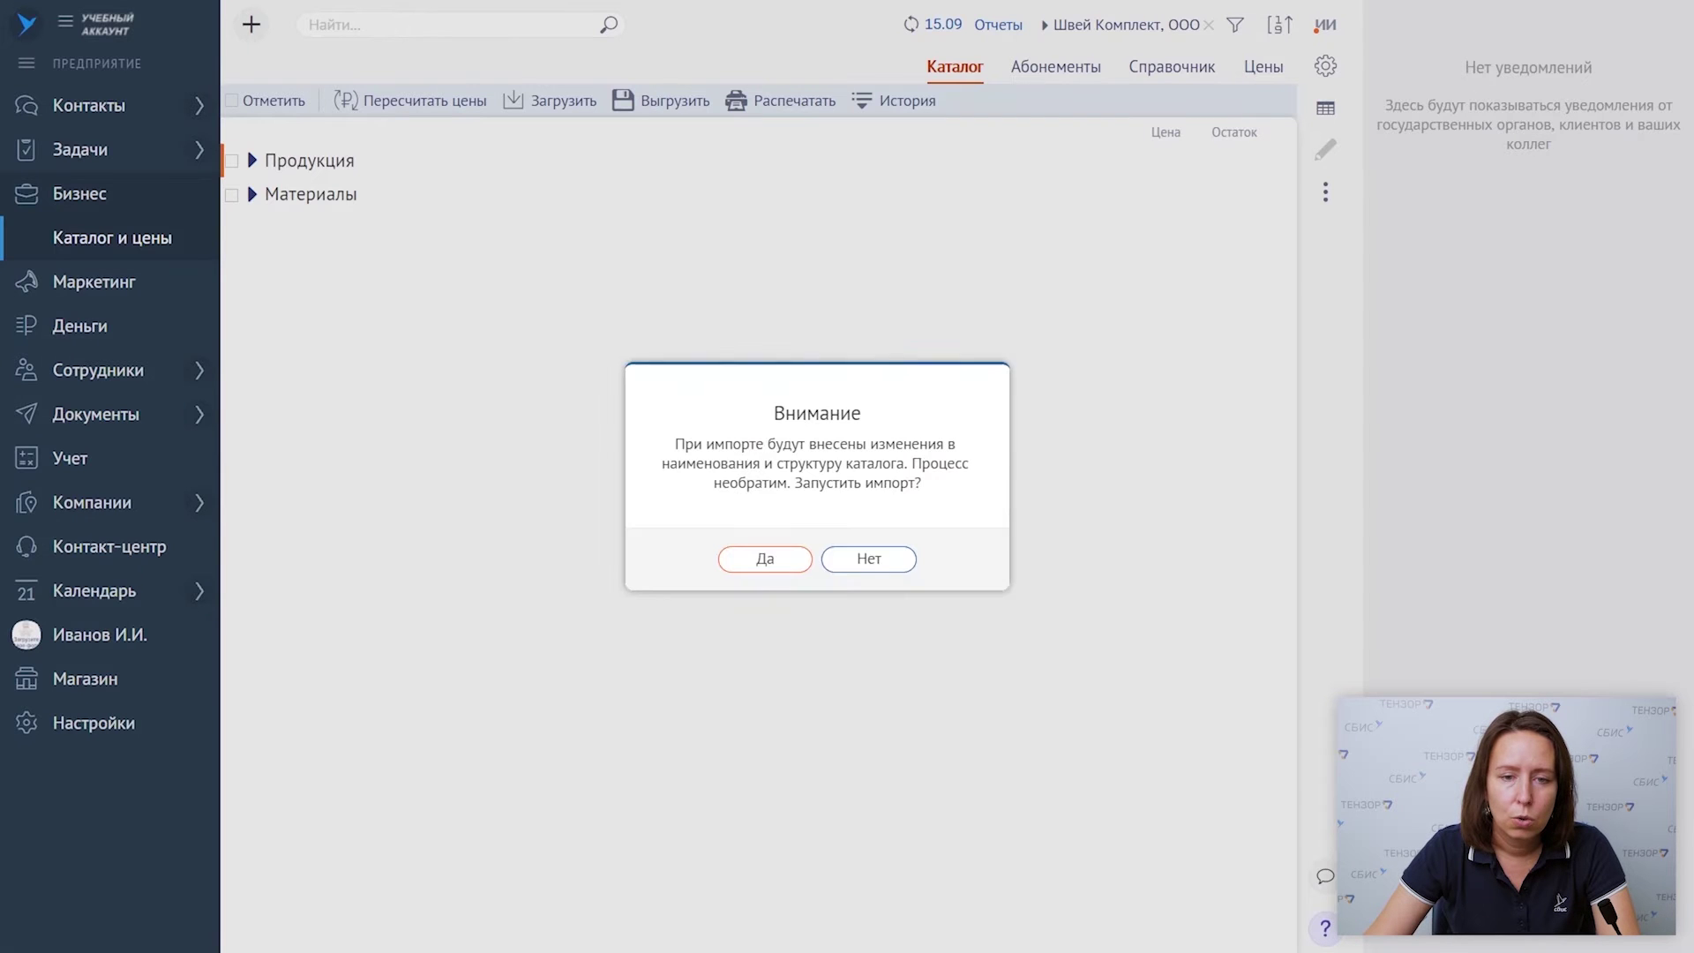
left_click(788, 558)
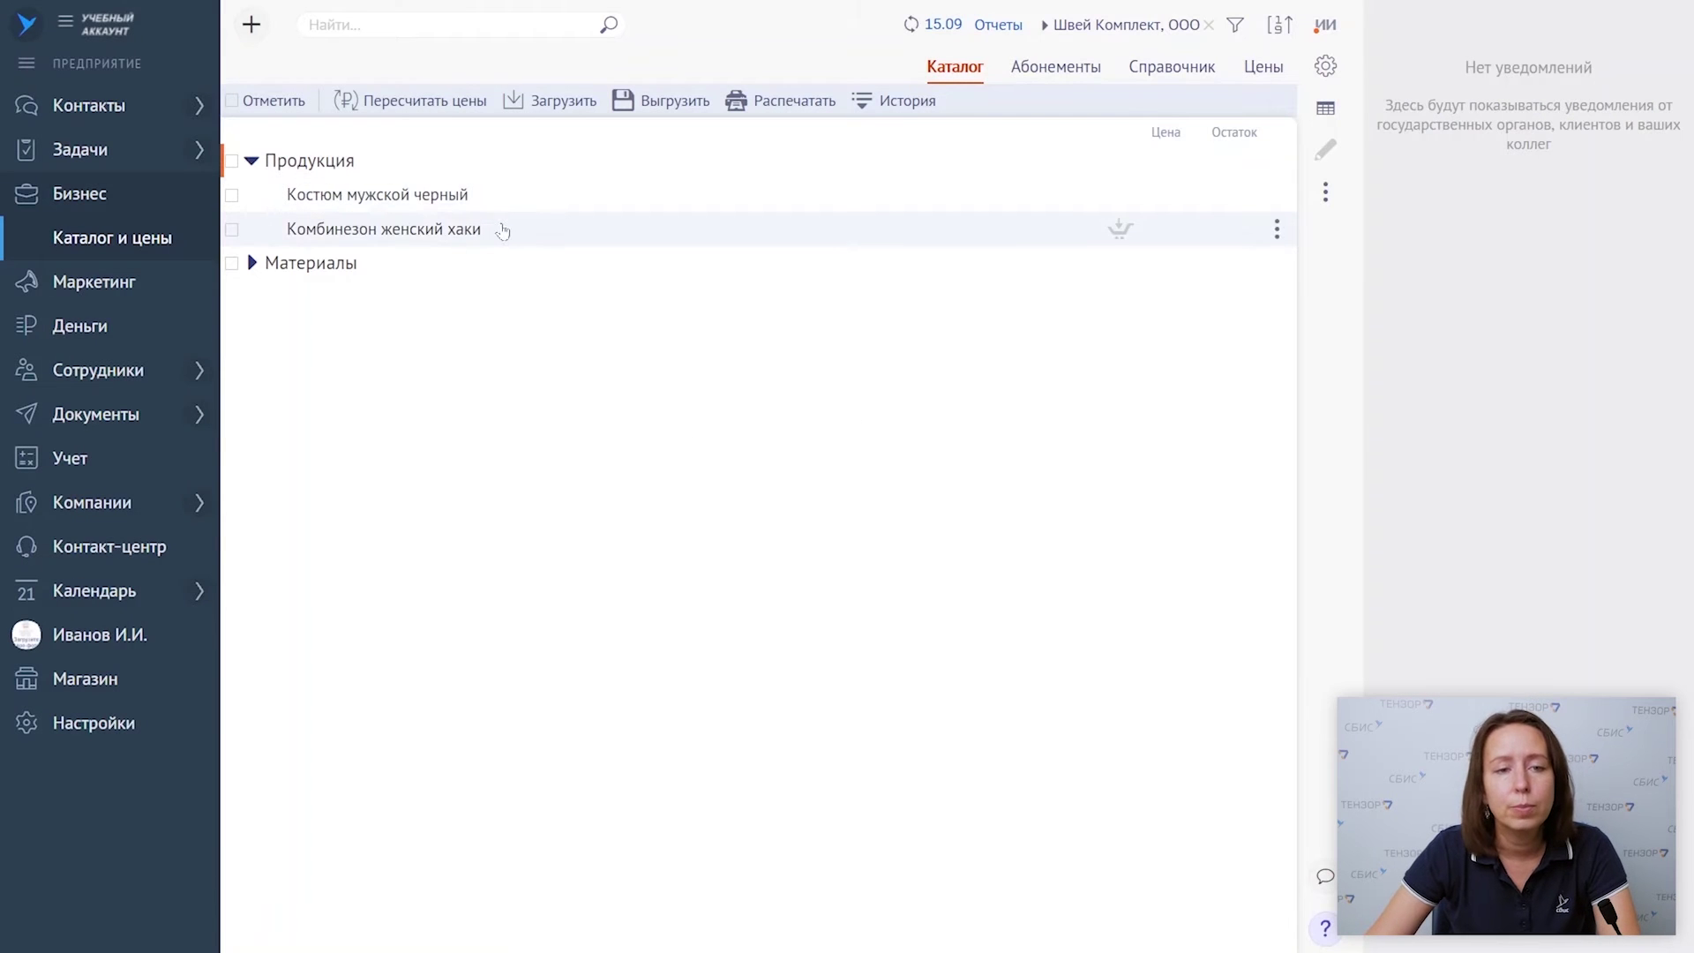
- Open the Костюм мужской черный product card and inspect the materials in its бомбер на кнопках composition
left_click(549, 197)
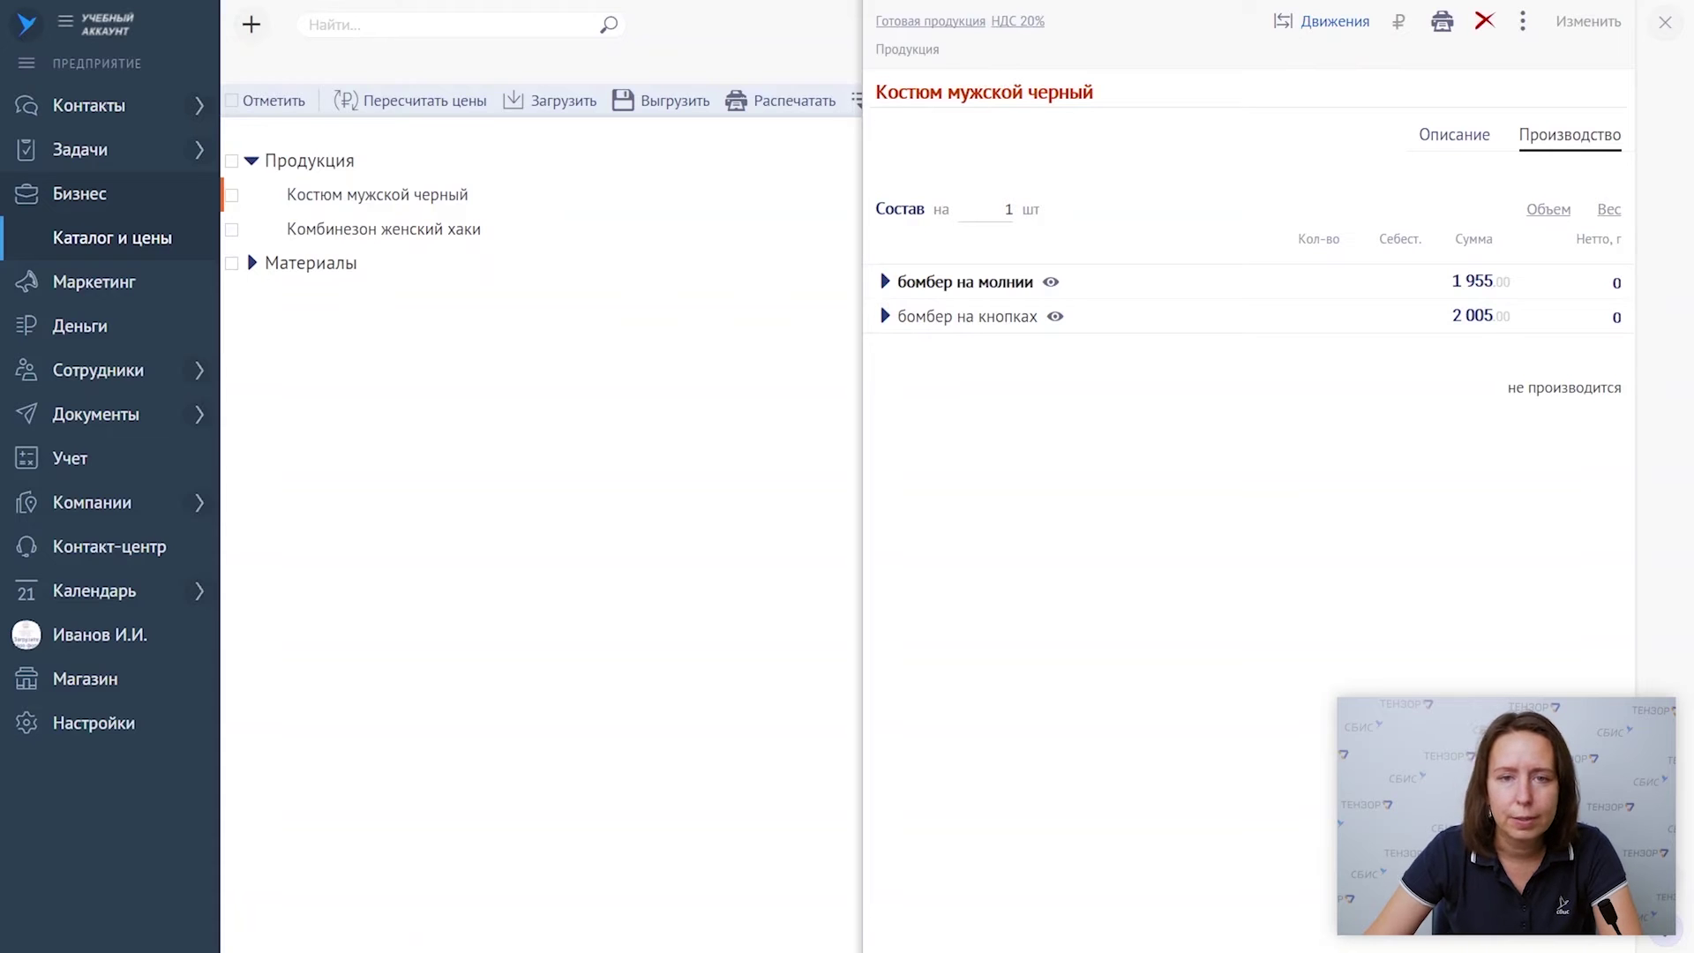
left_click_drag(876, 92, 1125, 121)
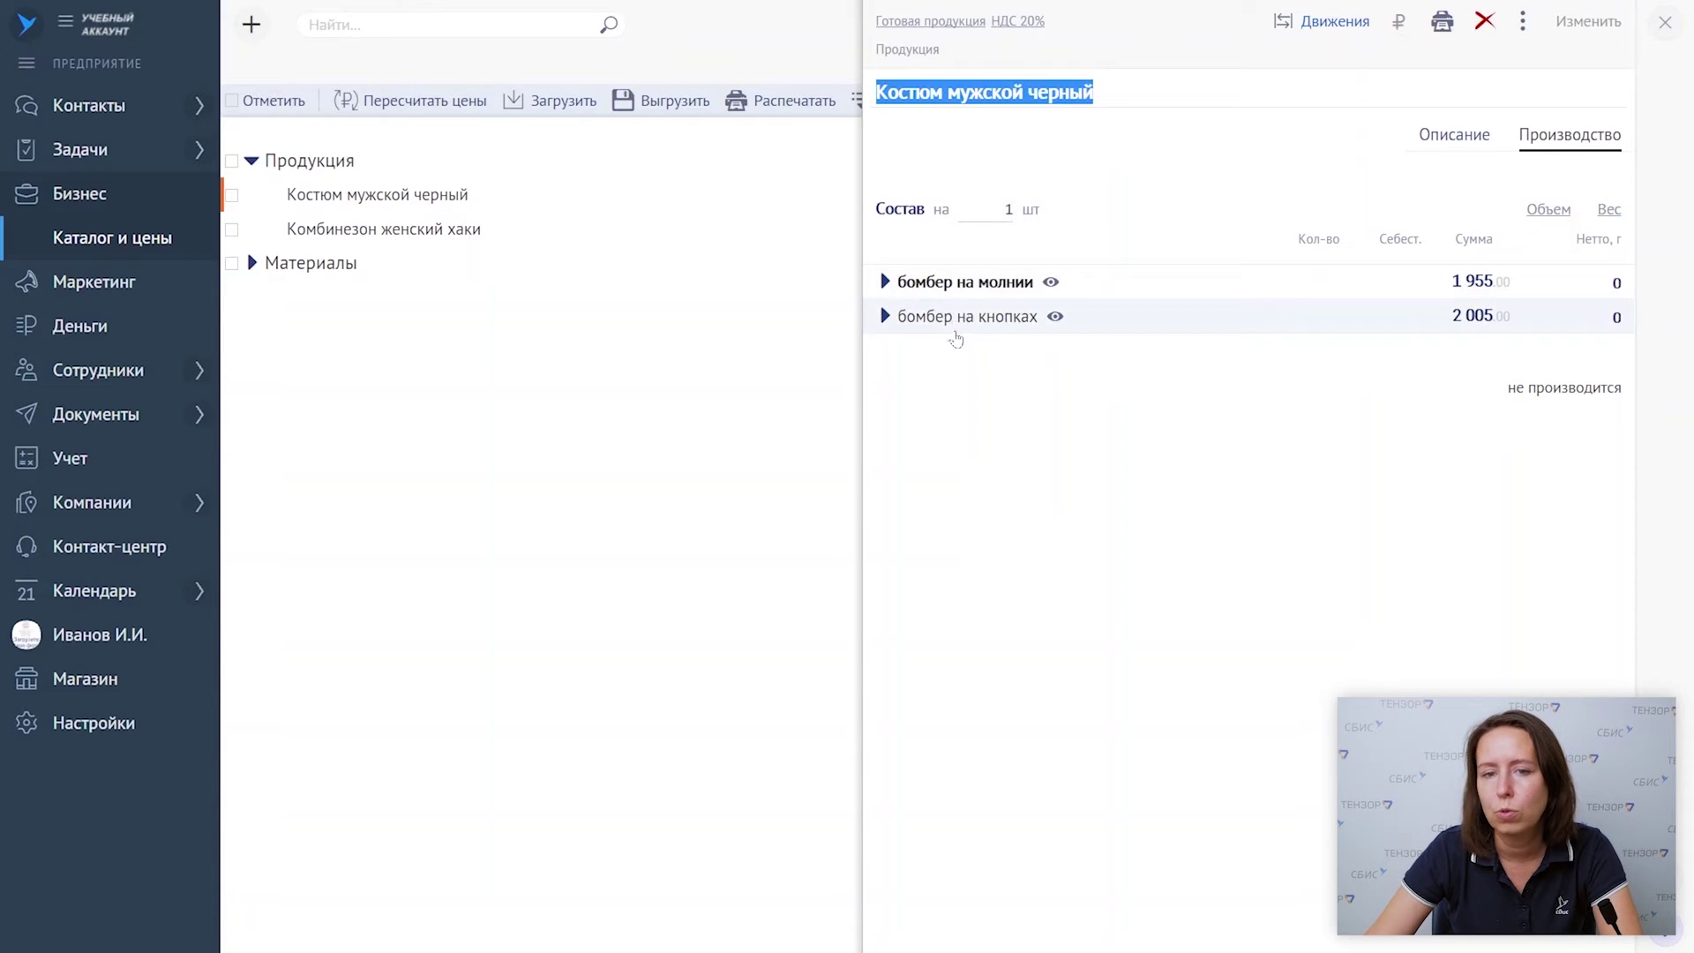
left_click(885, 316)
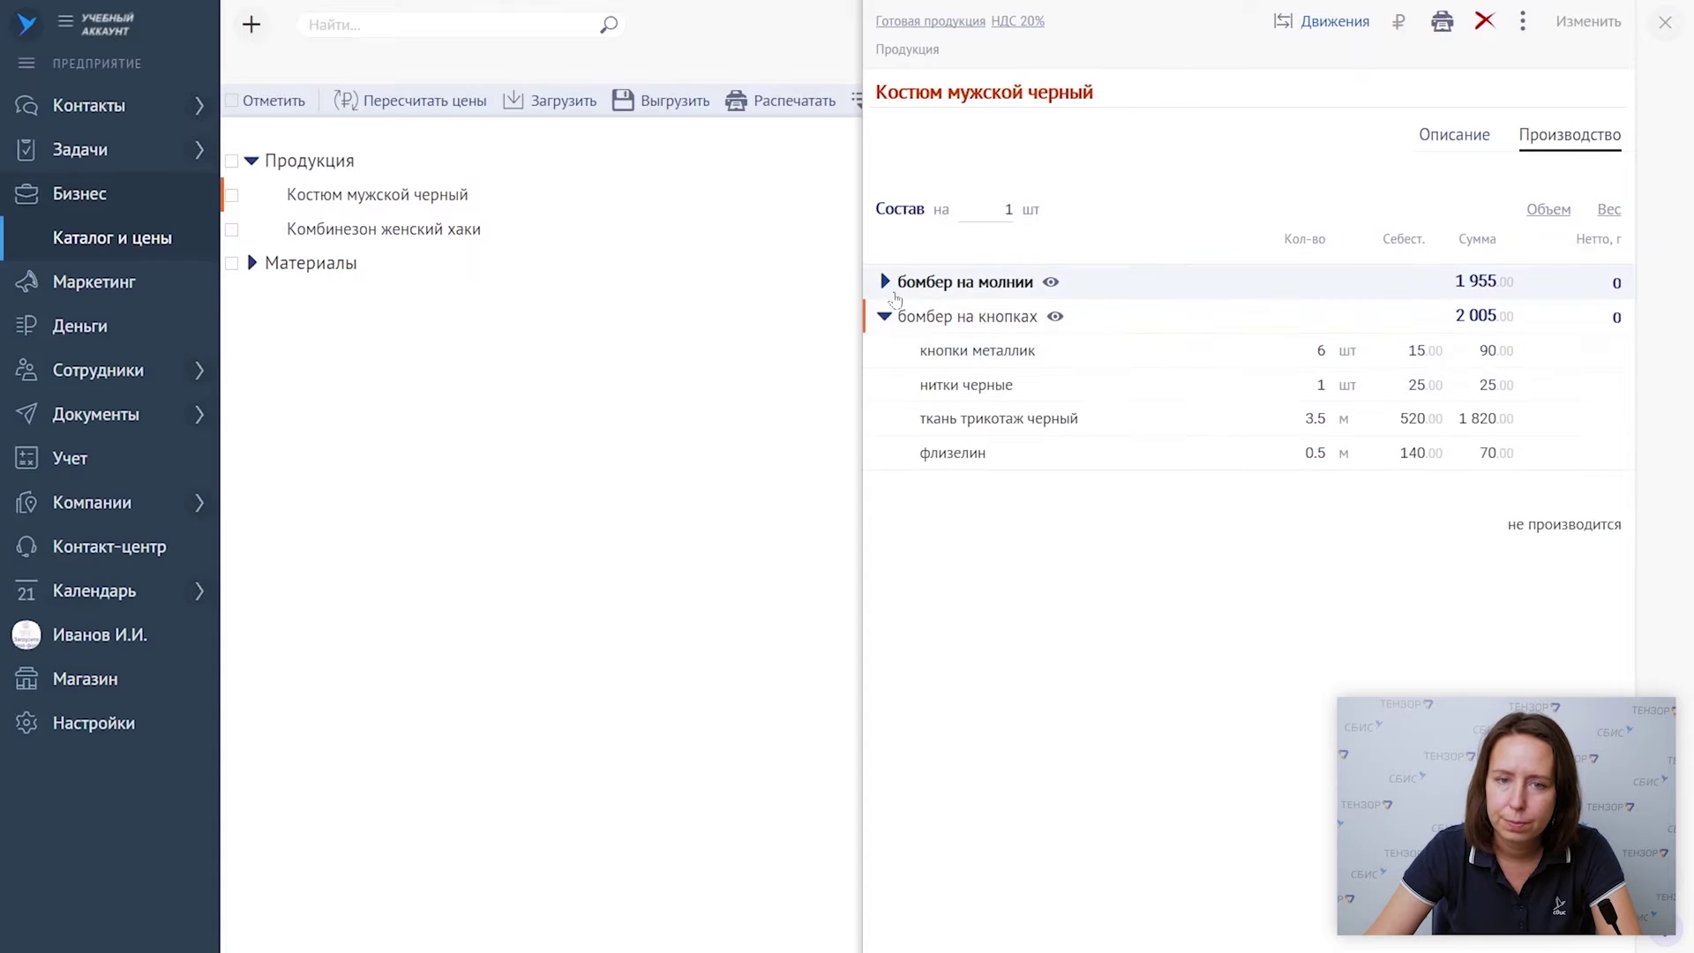
left_click(885, 281)
left_click(886, 281)
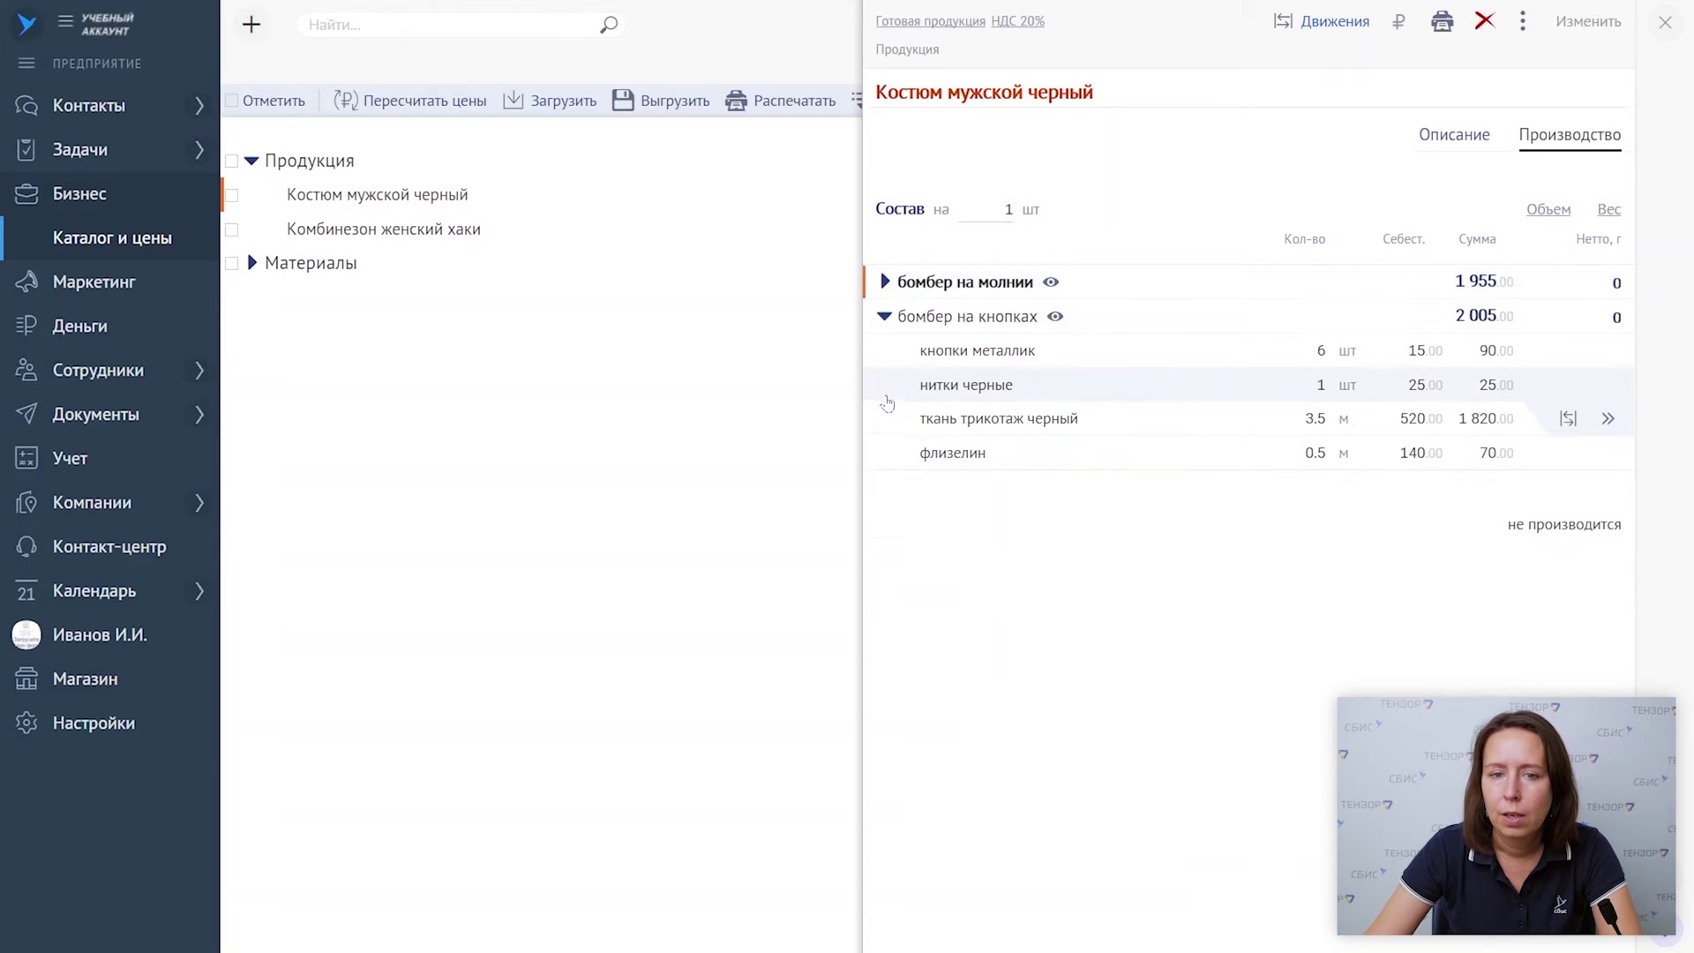
left_click(885, 316)
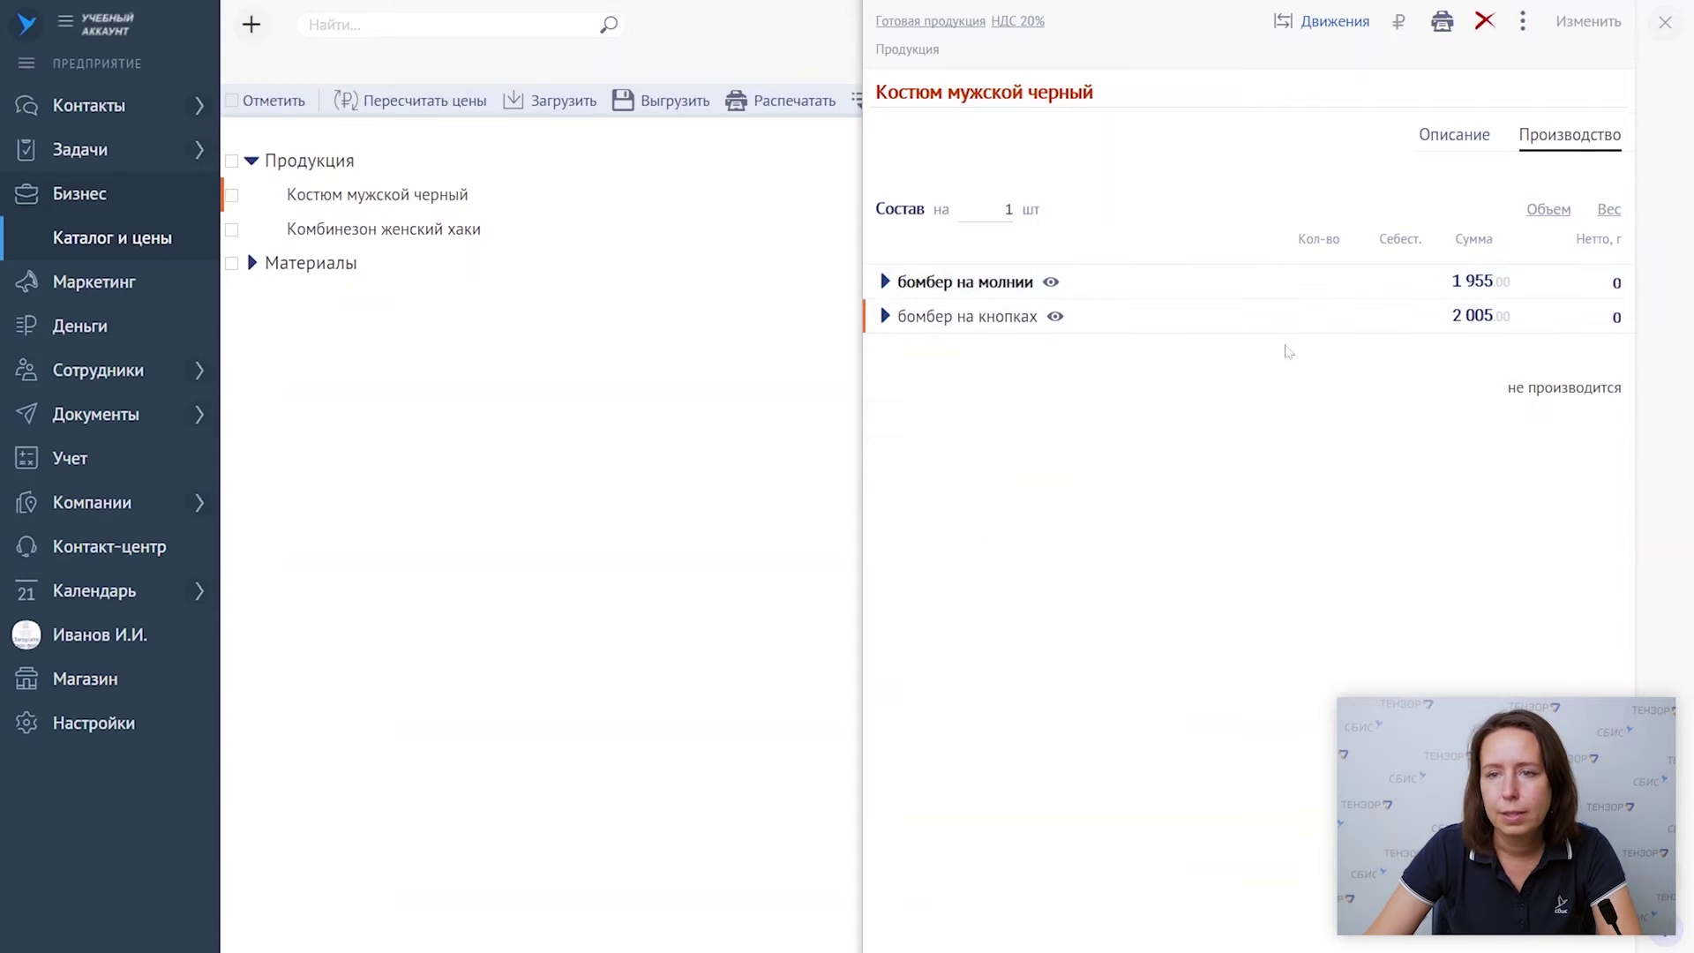
- Put the Костюм мужской черный card into edit mode and expand its бомбер на молнии and бомбер на кнопках compositions
left_click(1614, 34)
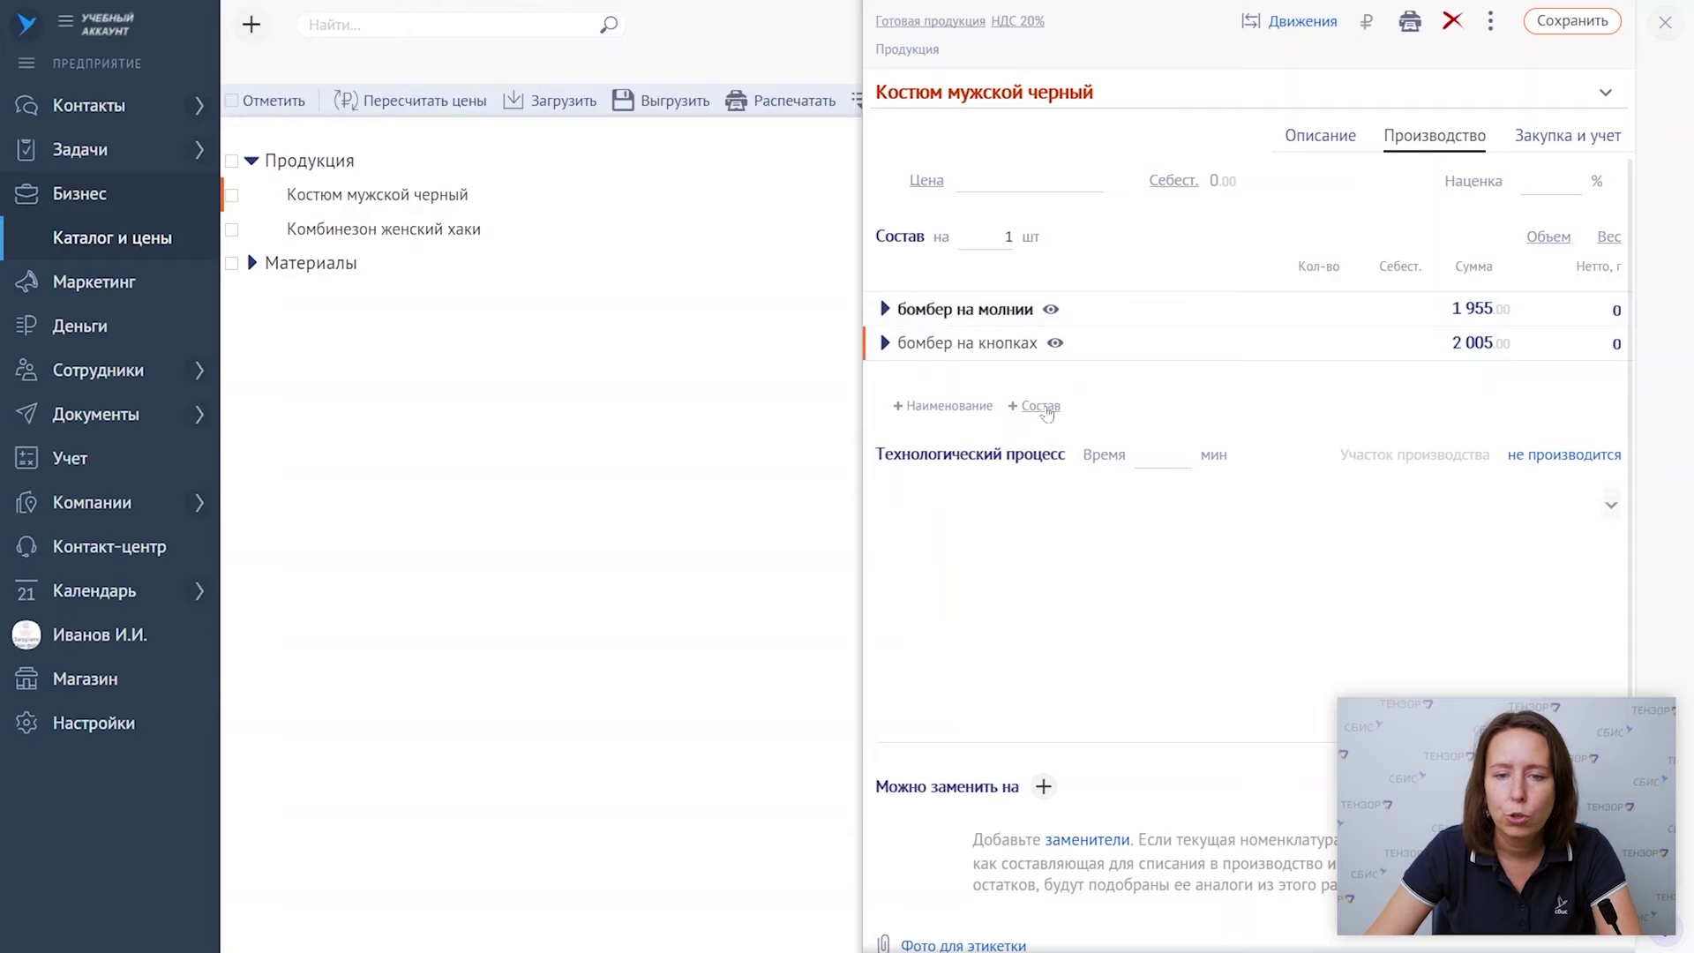
mouse_move(1282, 353)
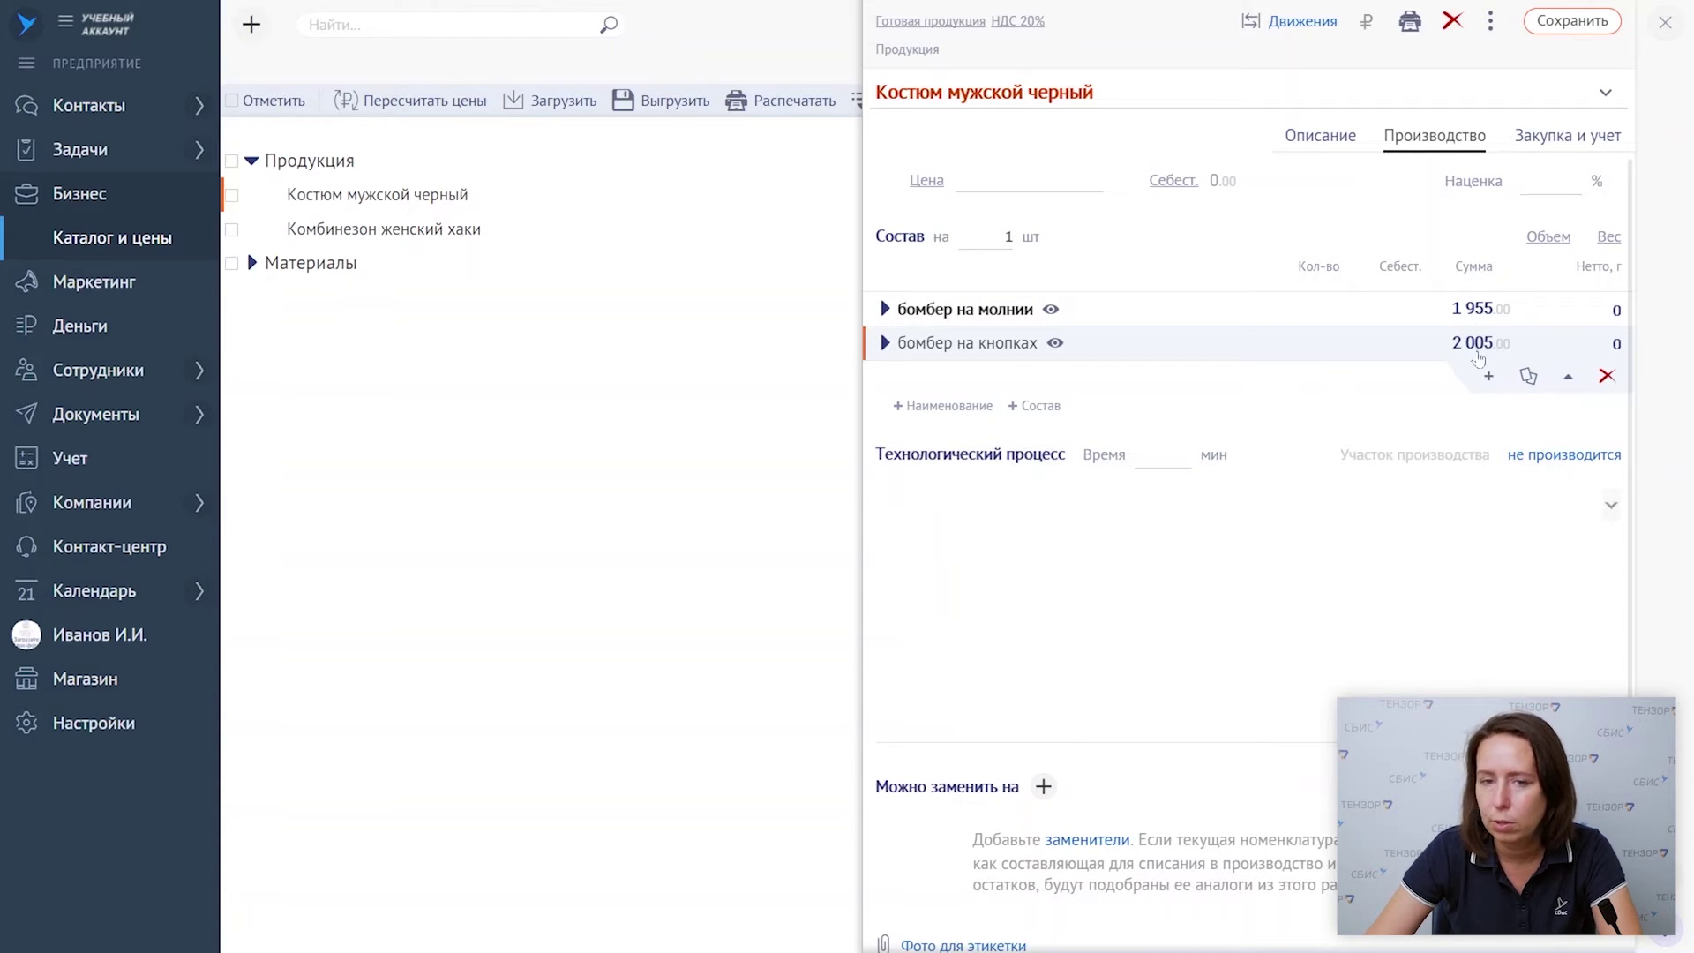
left_click(881, 310)
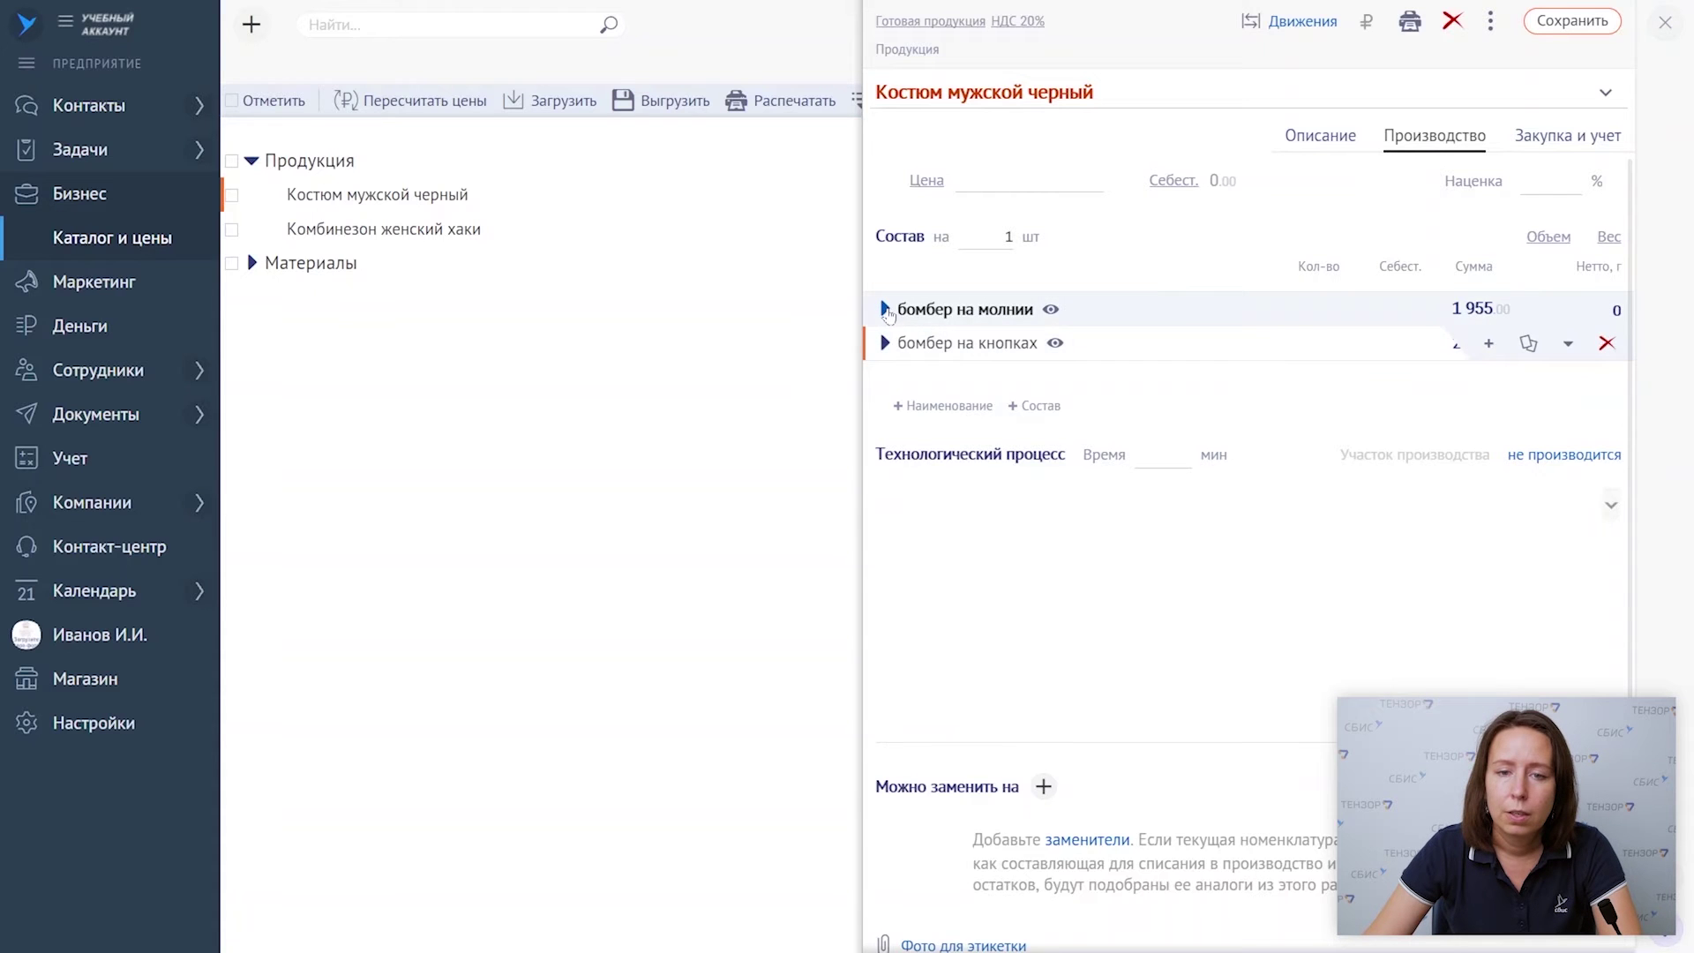
left_click(884, 481)
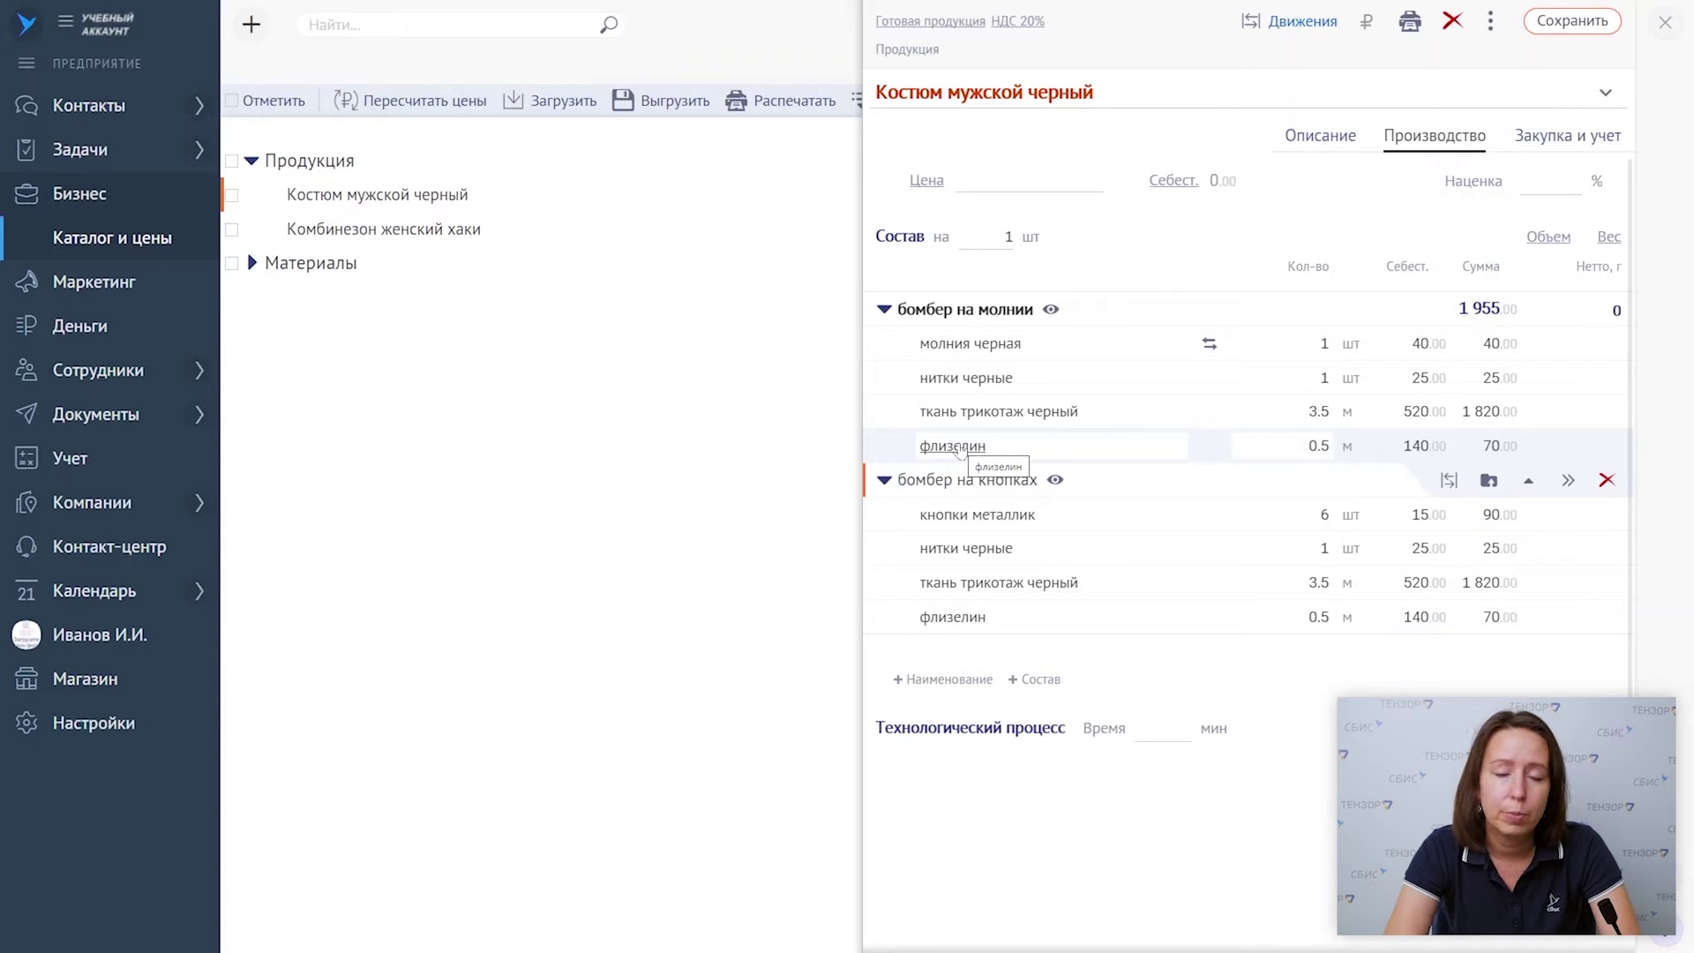
- Check the substitutes listed for the молния черная material, then save the Костюм мужской черный card
left_click(957, 346)
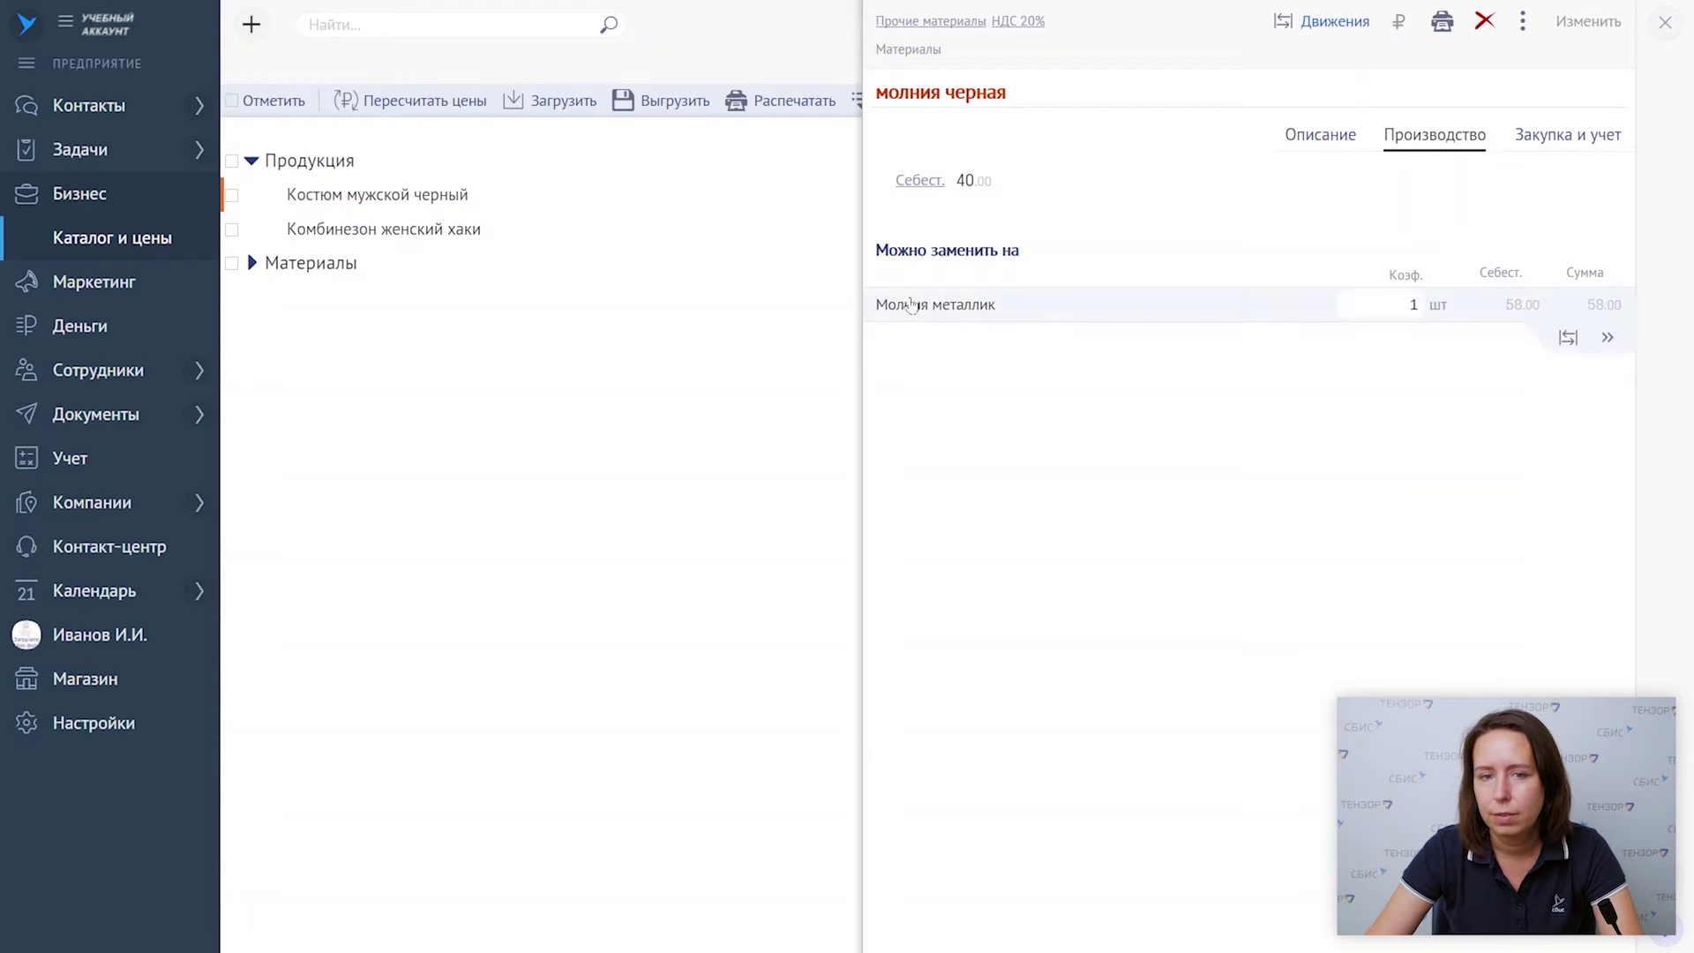
left_click(1669, 24)
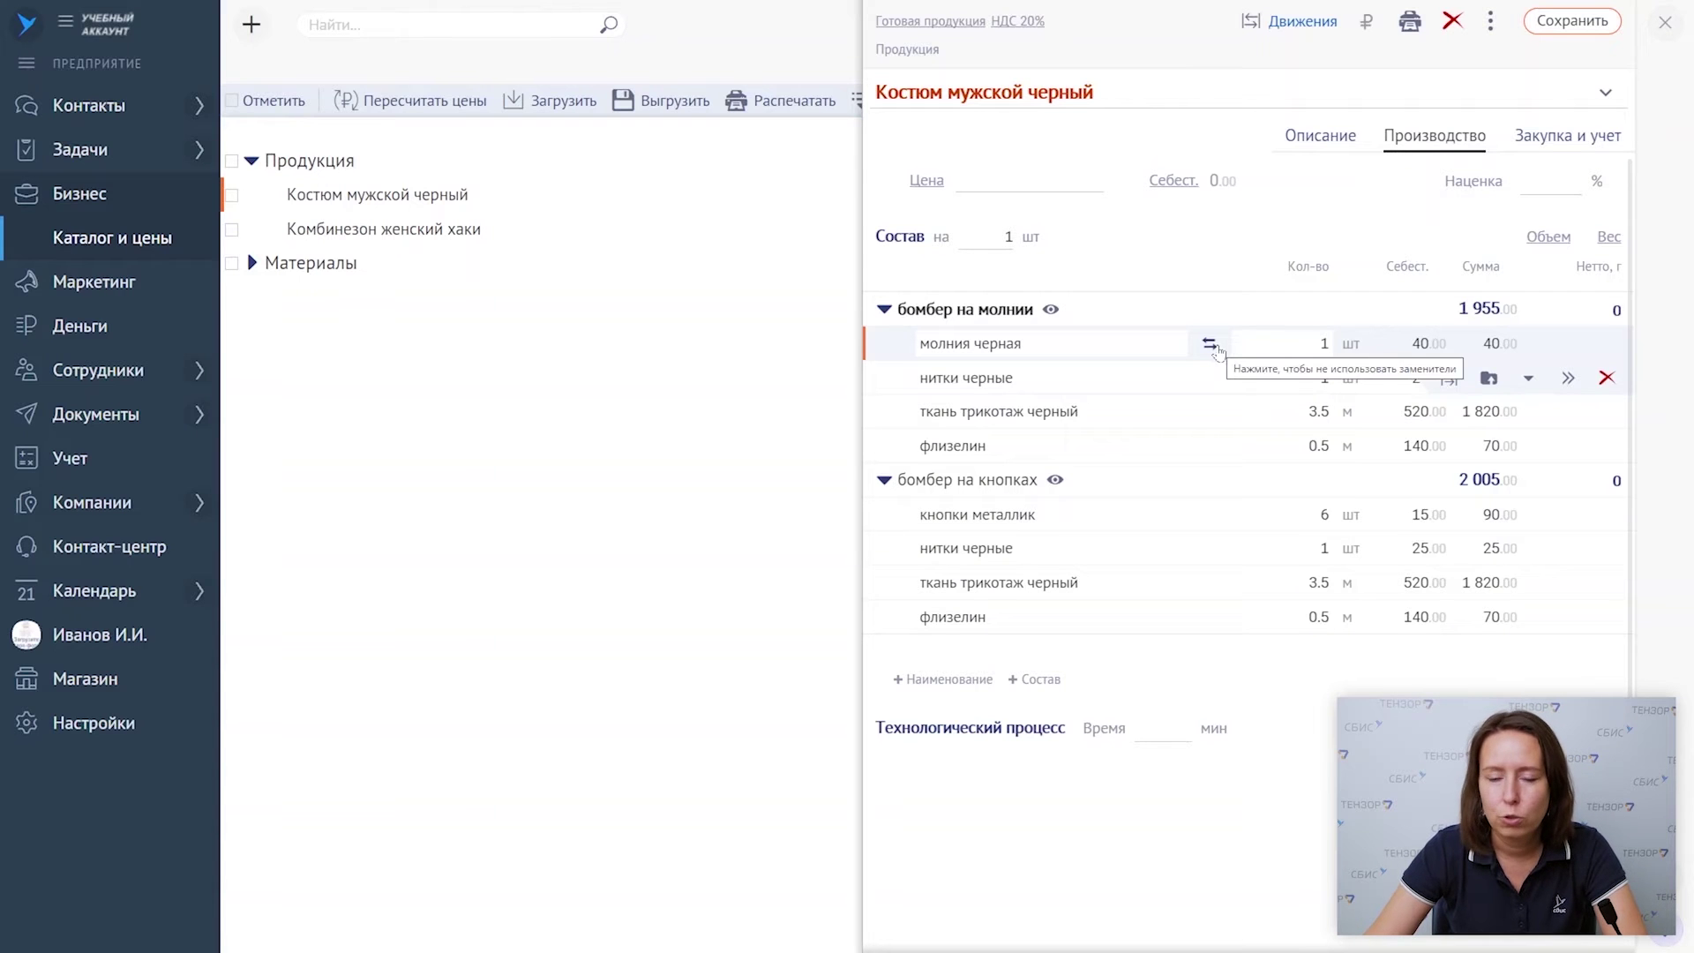
left_click(1595, 23)
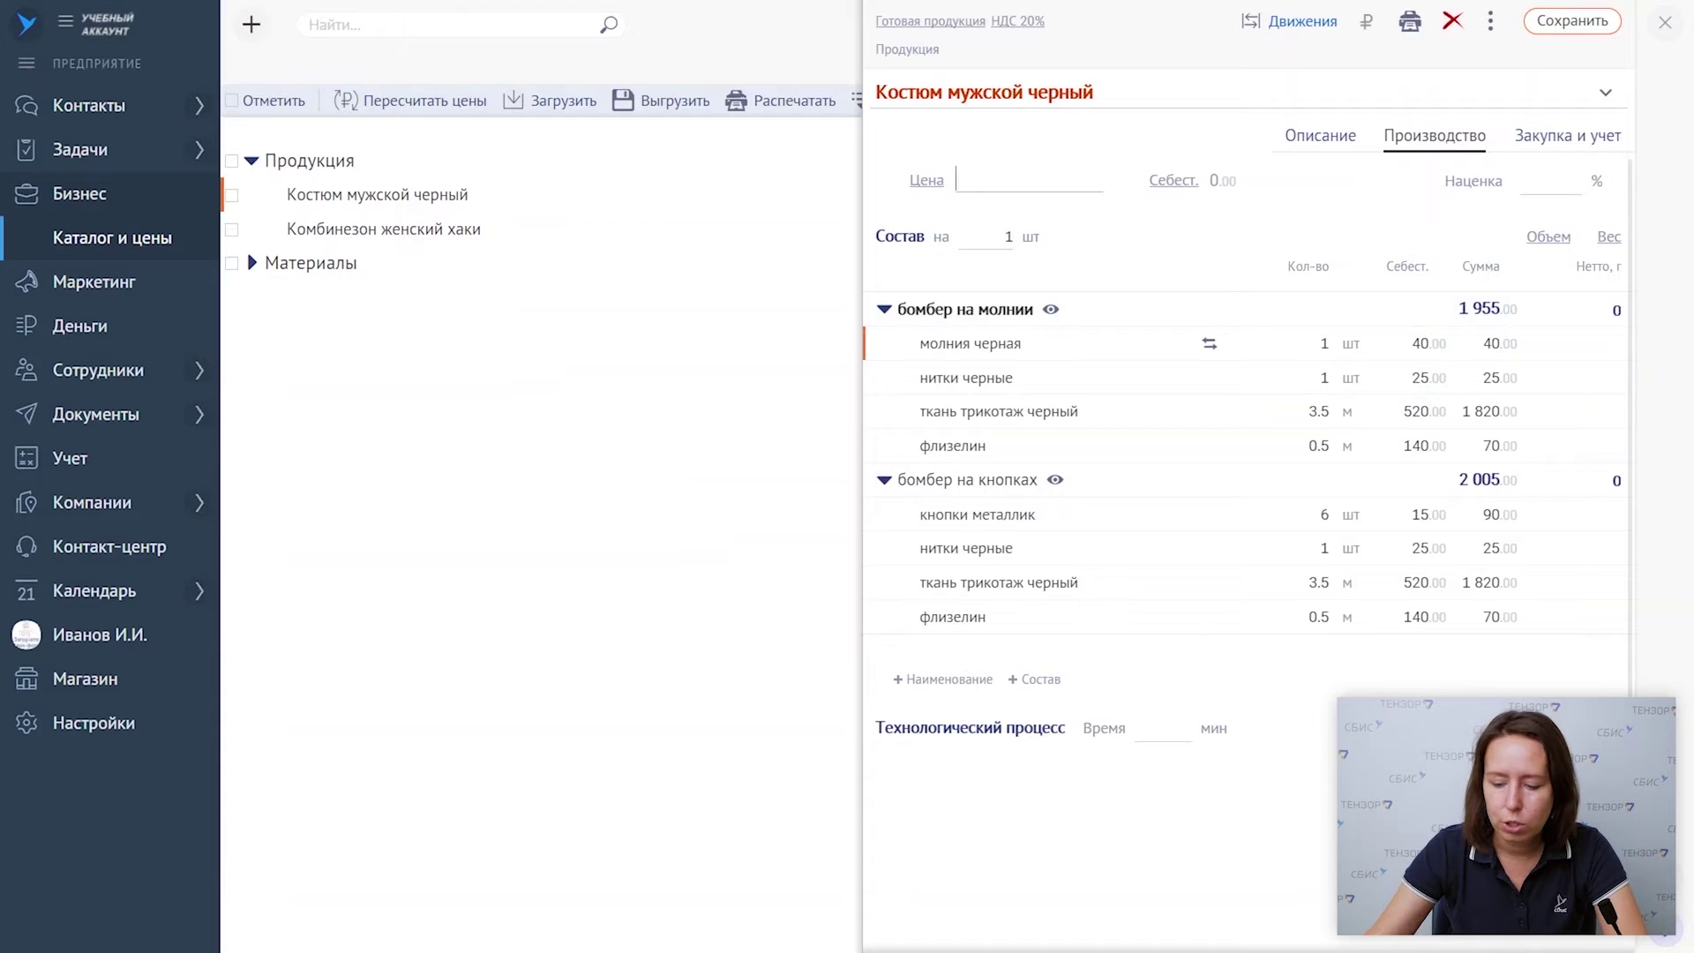
- Set the price of Костюм мужской черный to 8000 and of Комбинезон женский хаки to 7500, saving both product cards
type("8000")
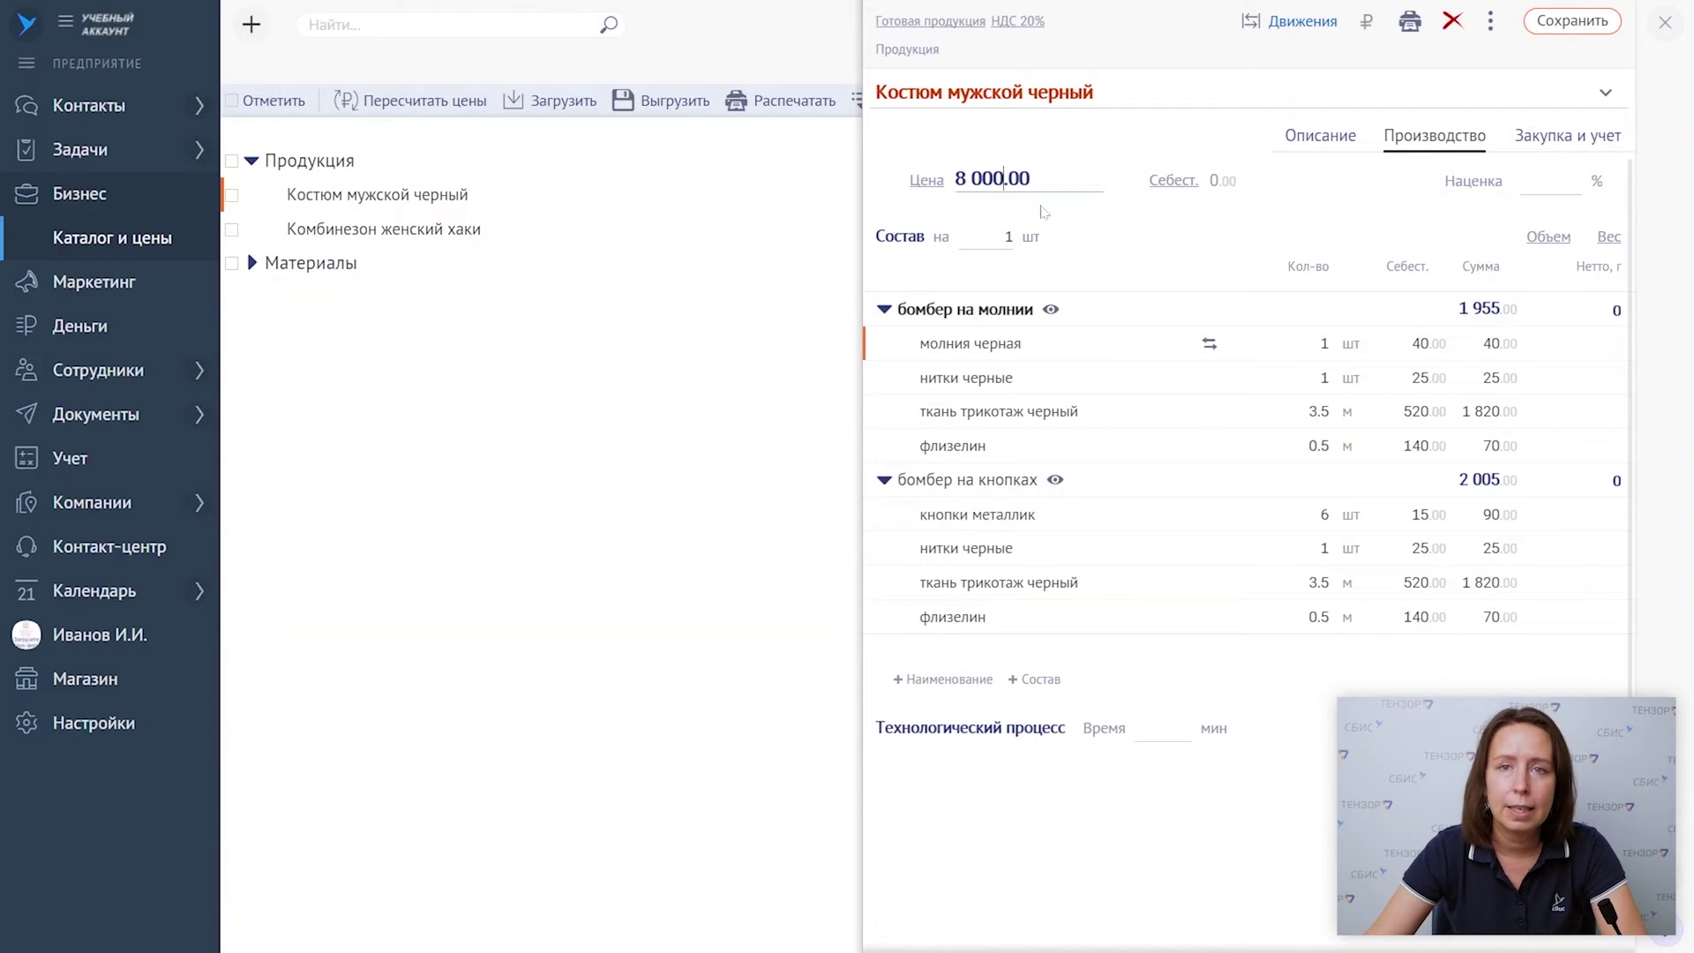
left_click(1573, 20)
left_click(636, 229)
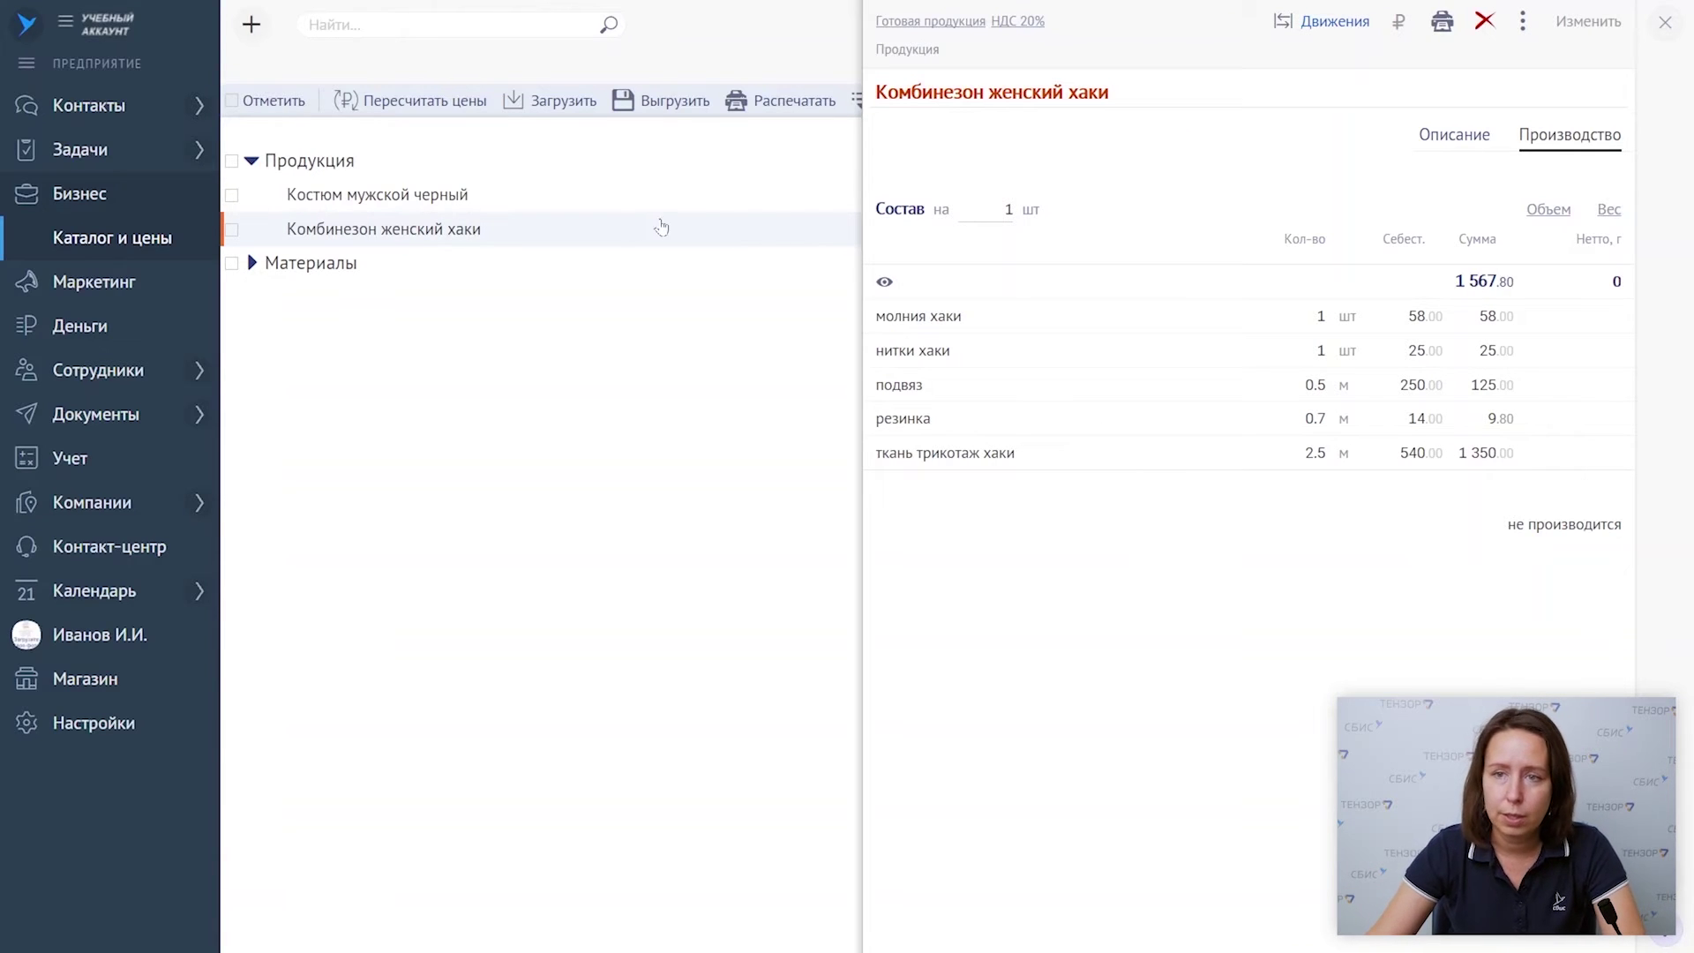
left_click(1501, 90)
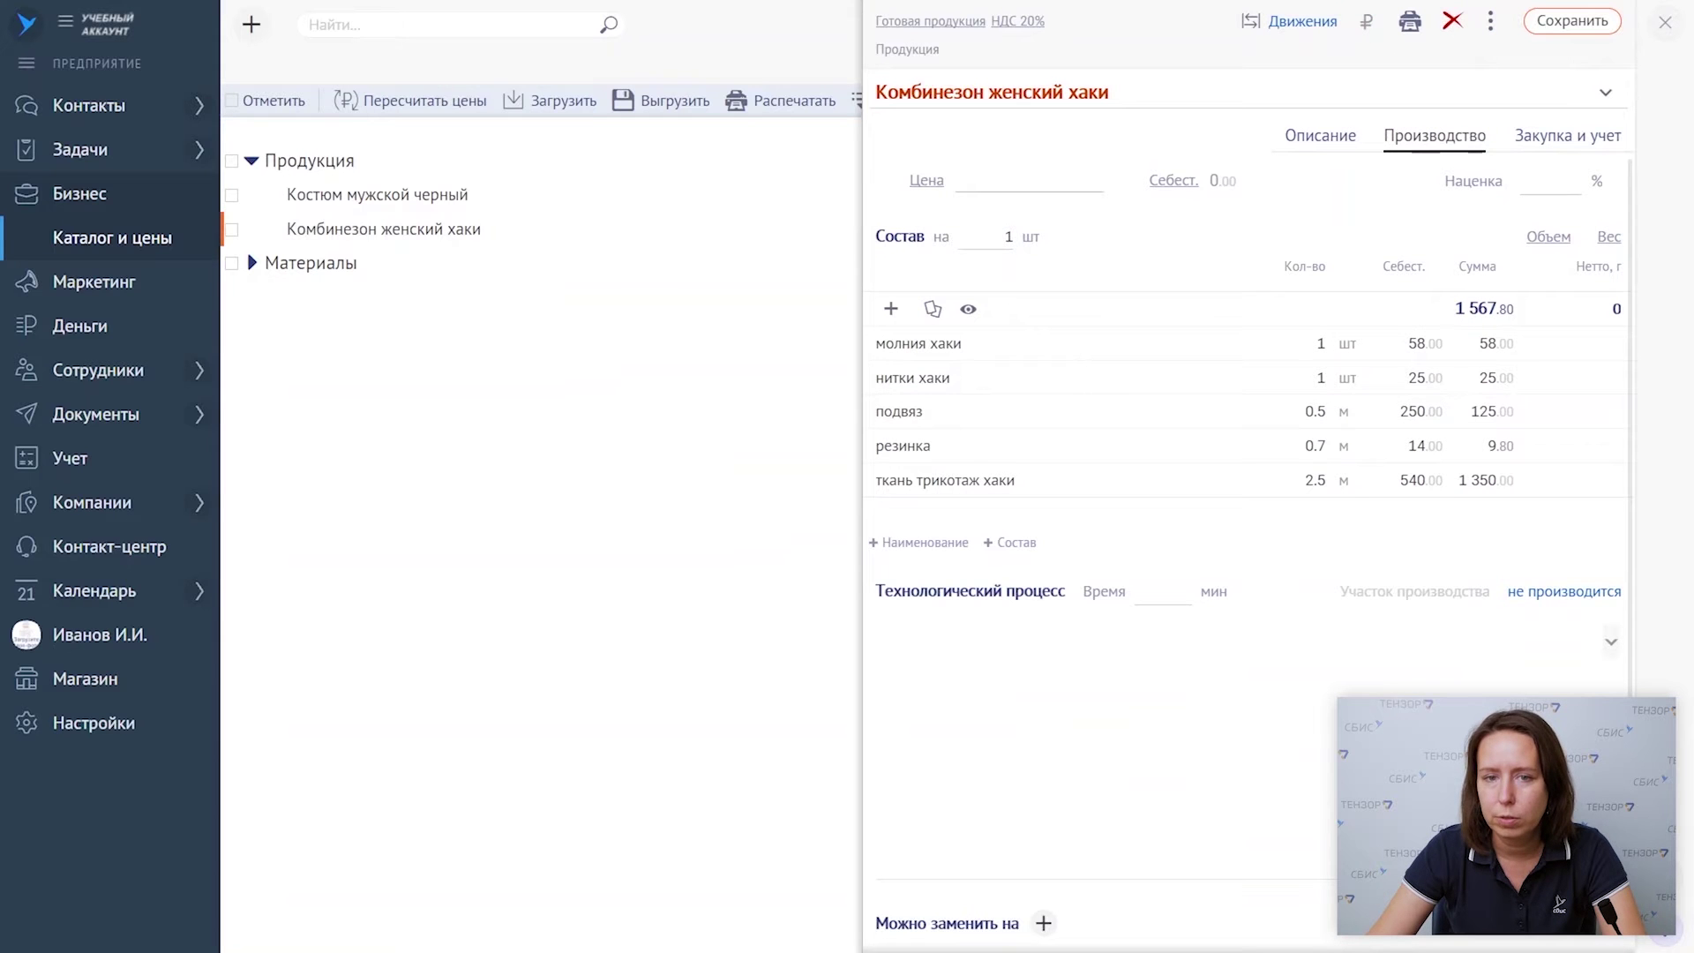
type("7500")
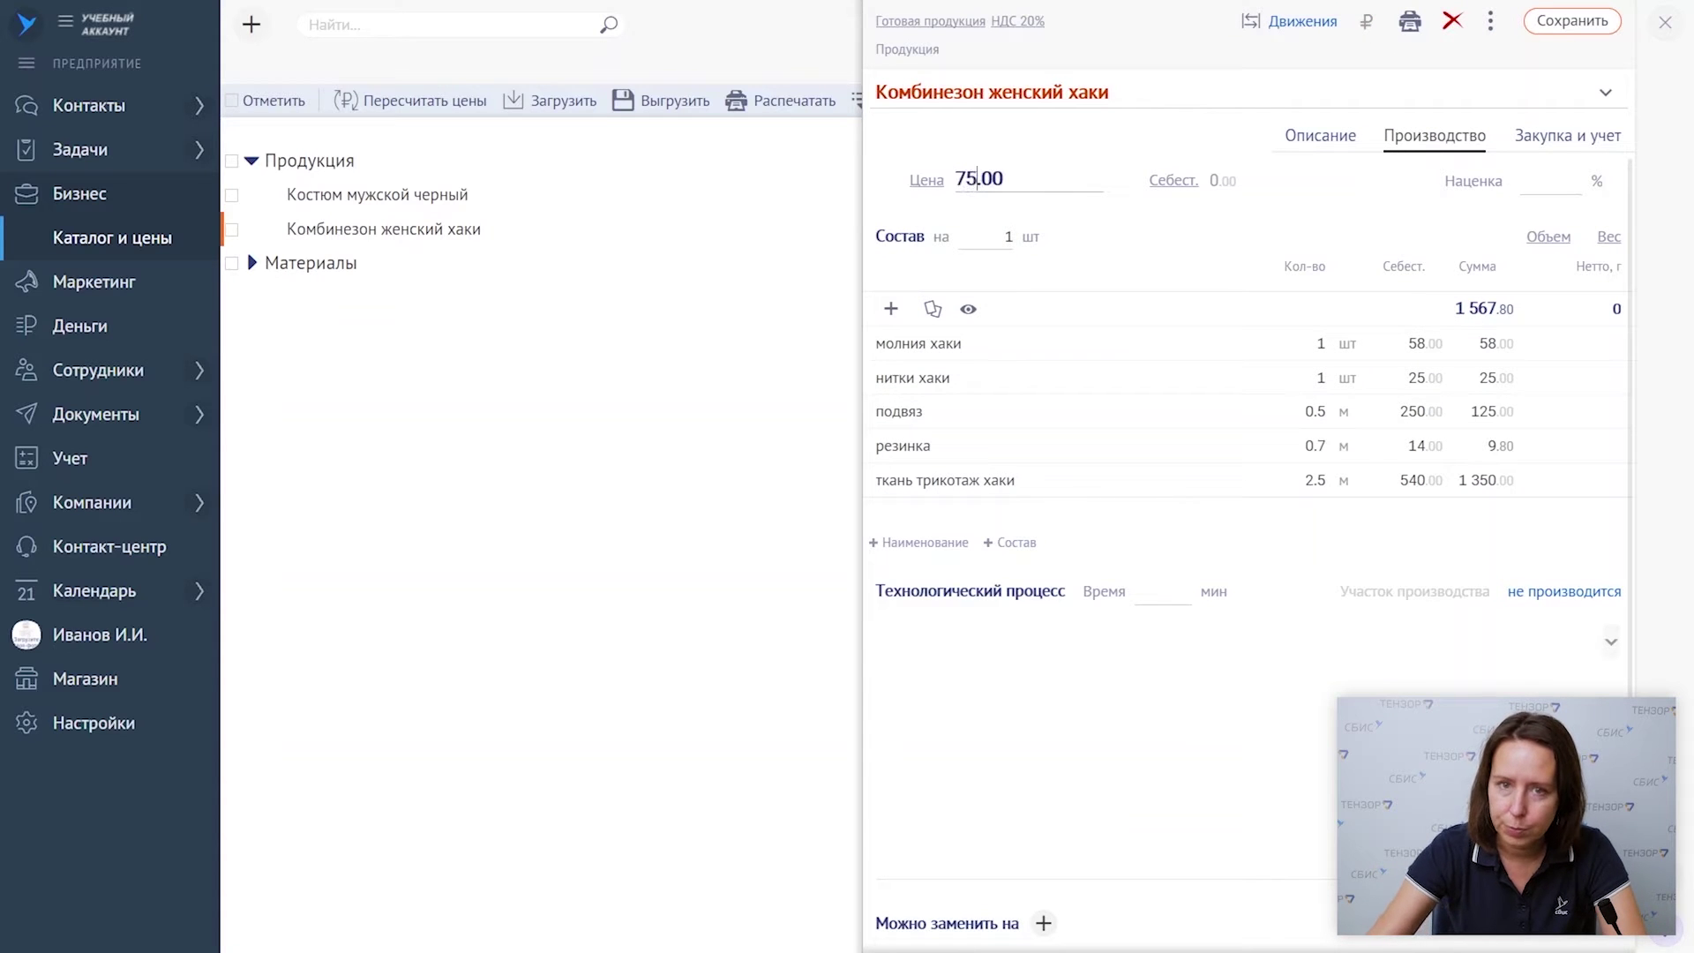
left_click(1578, 21)
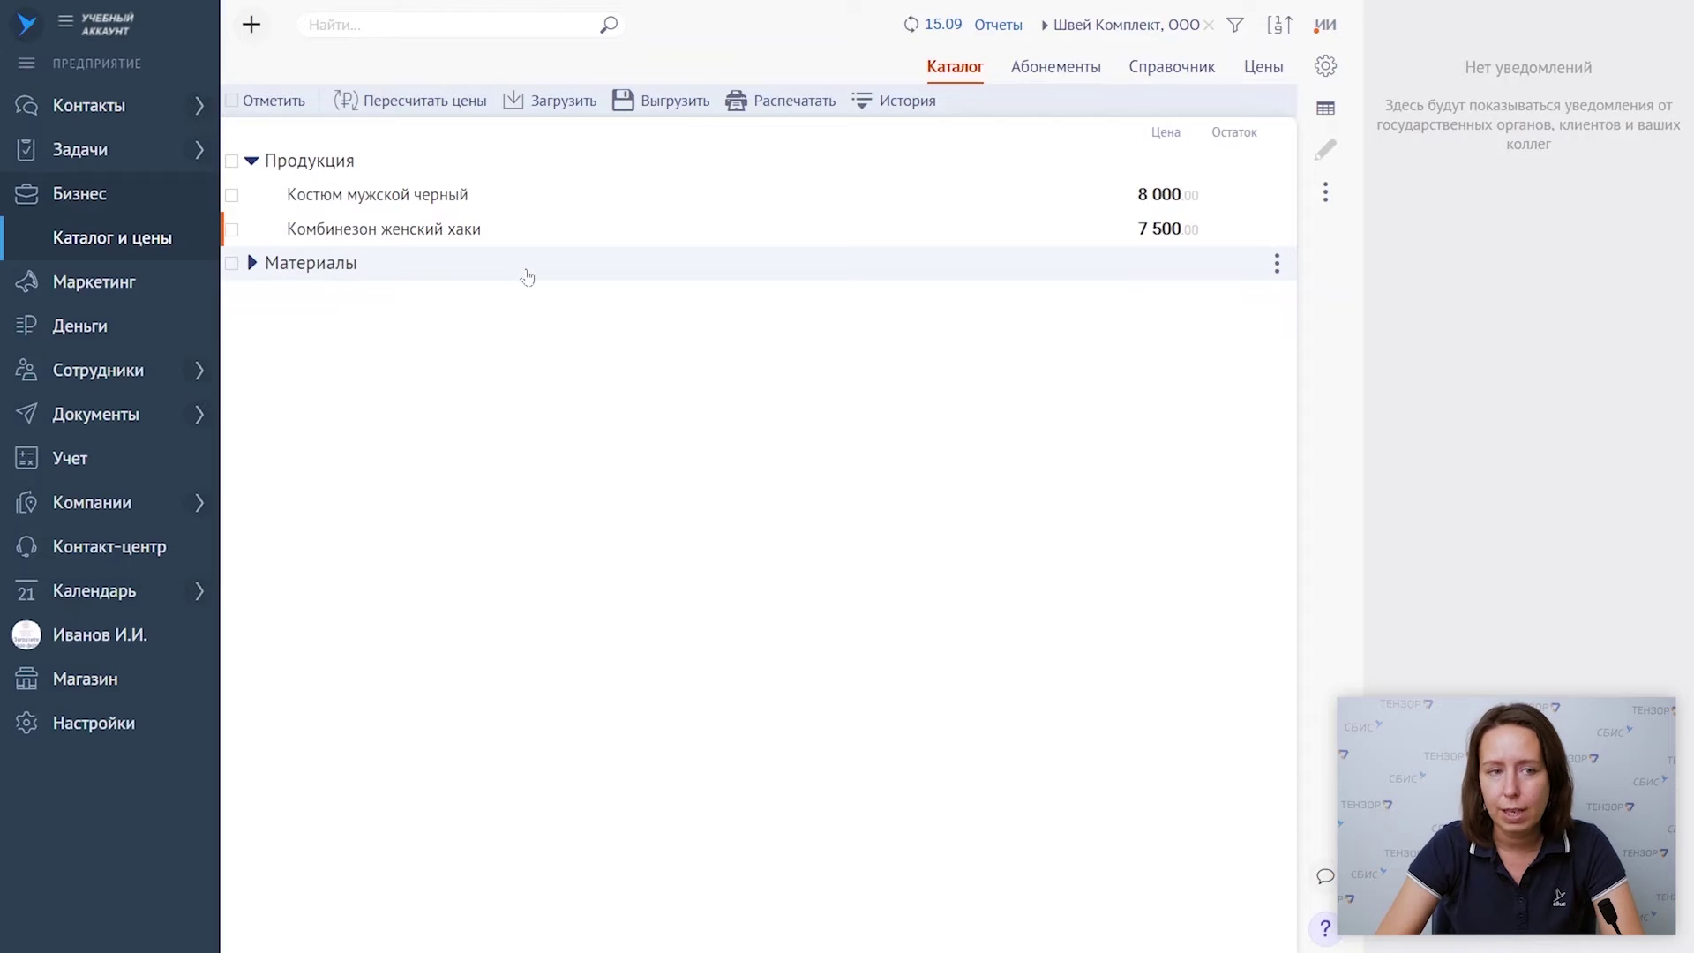
- Review the Коммунальные платежи expense line in the ТГК-2 receipt of 30.09.21 under Закупки/Расходы, and post the receipt
mouse_move(113, 196)
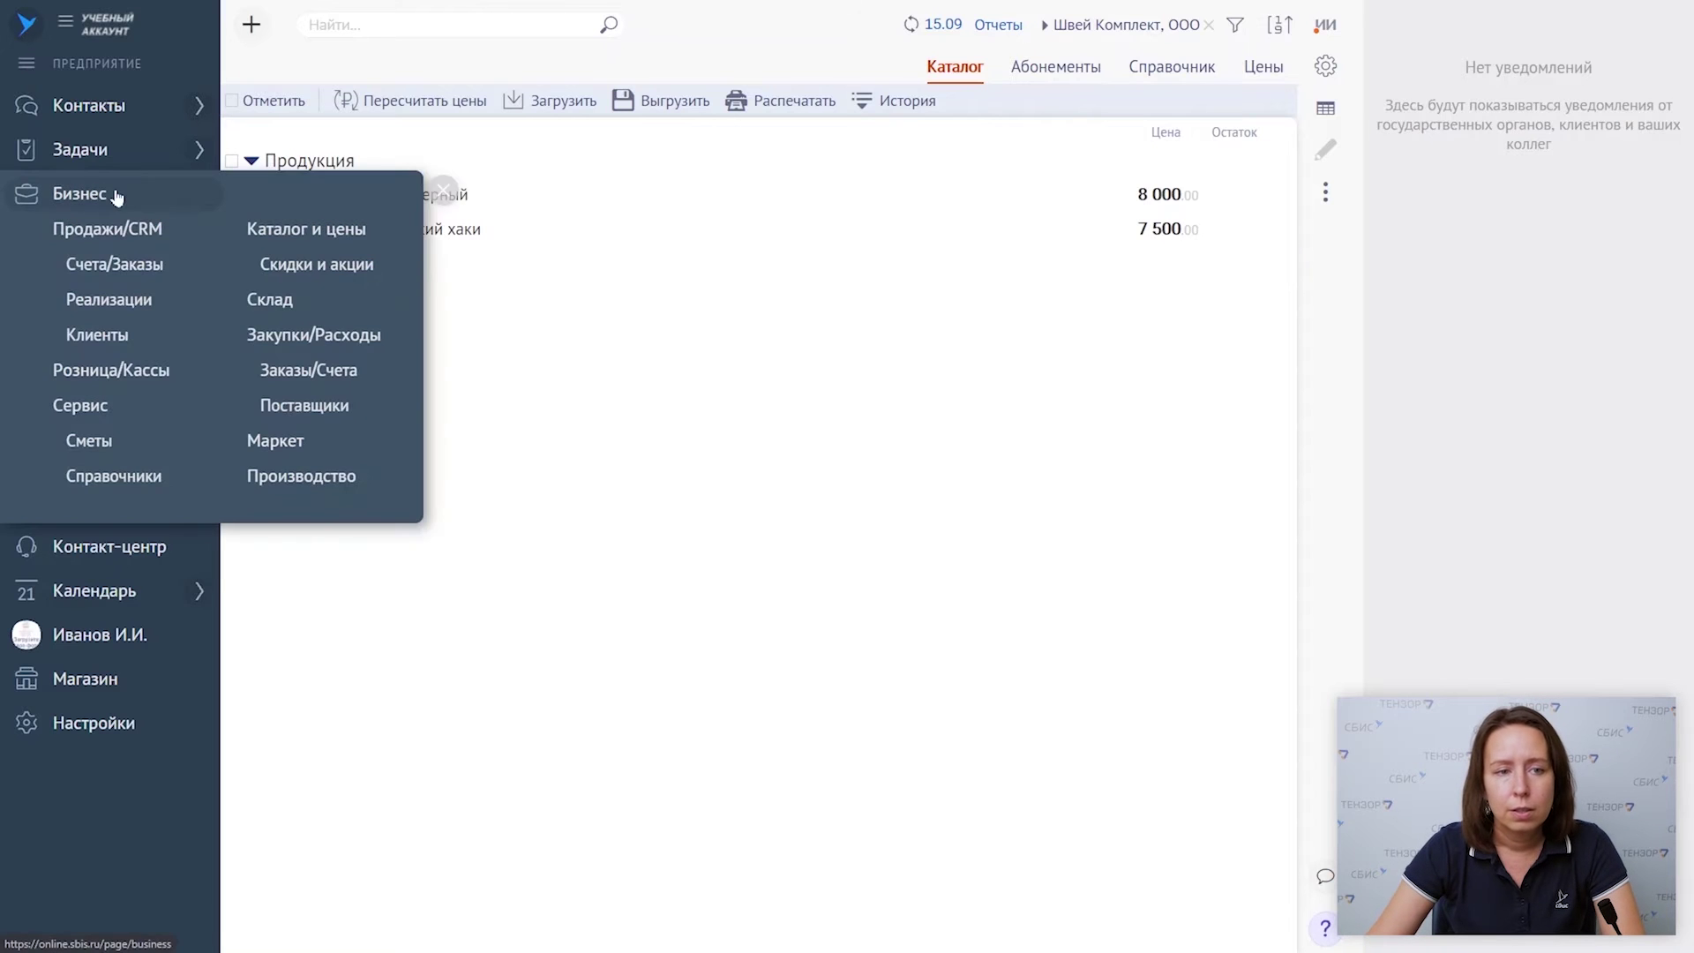
left_click(340, 342)
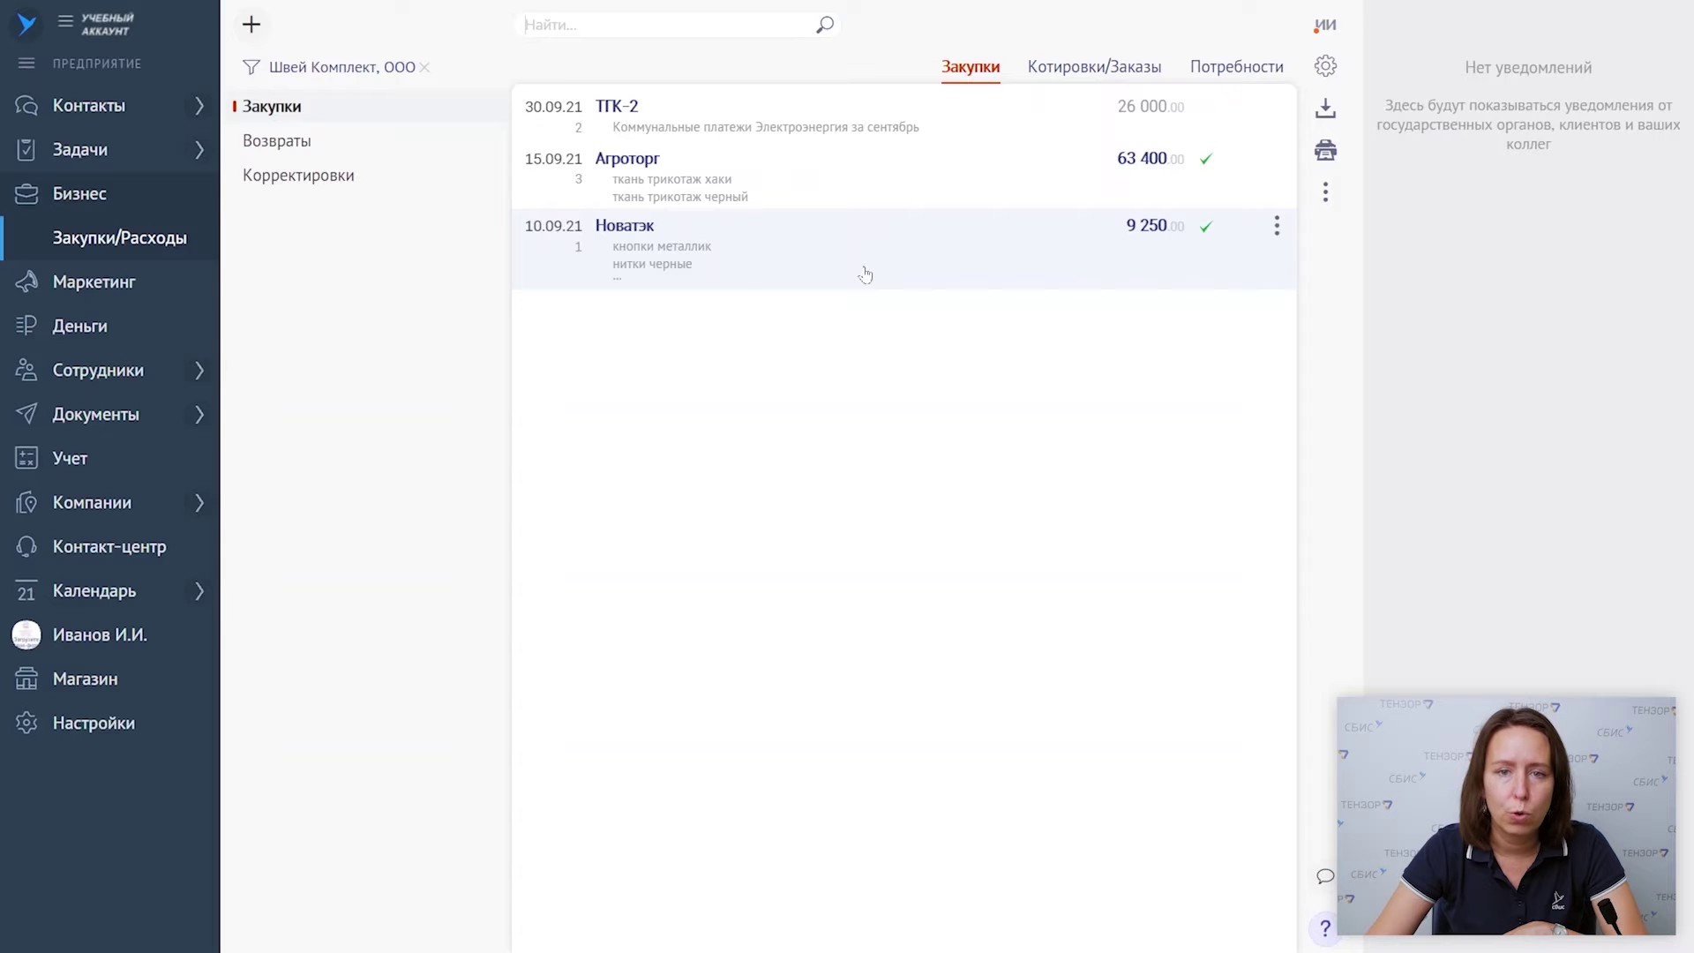
left_click(966, 127)
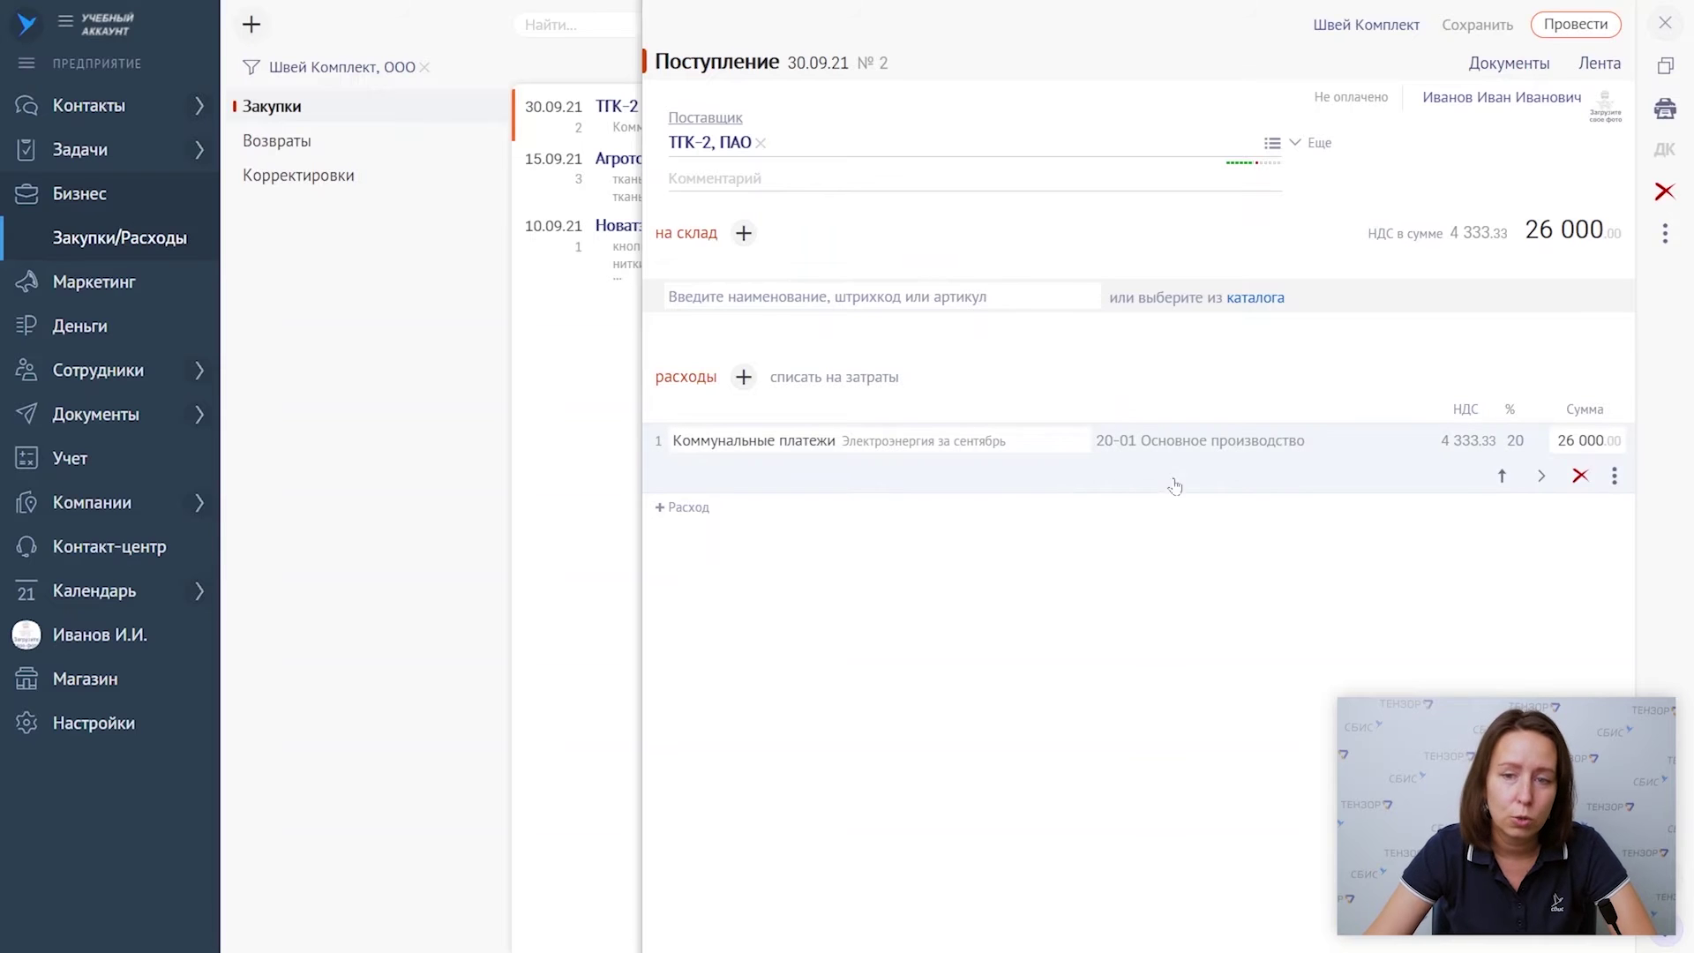
left_click(1223, 477)
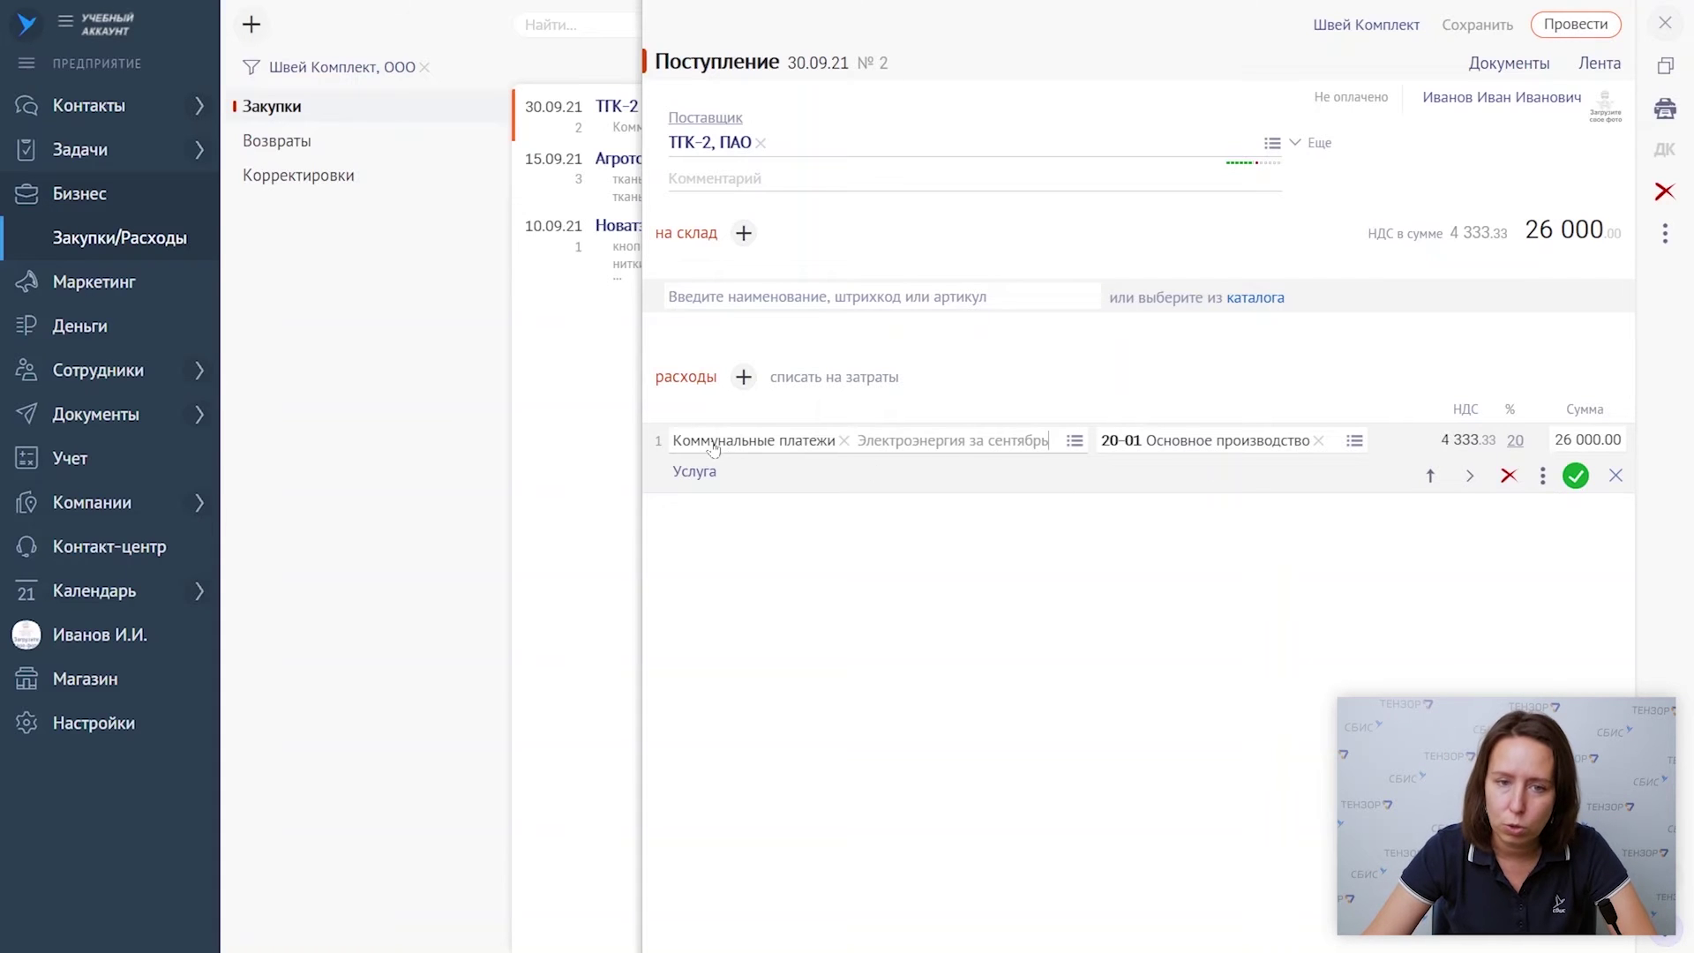
left_click(1576, 476)
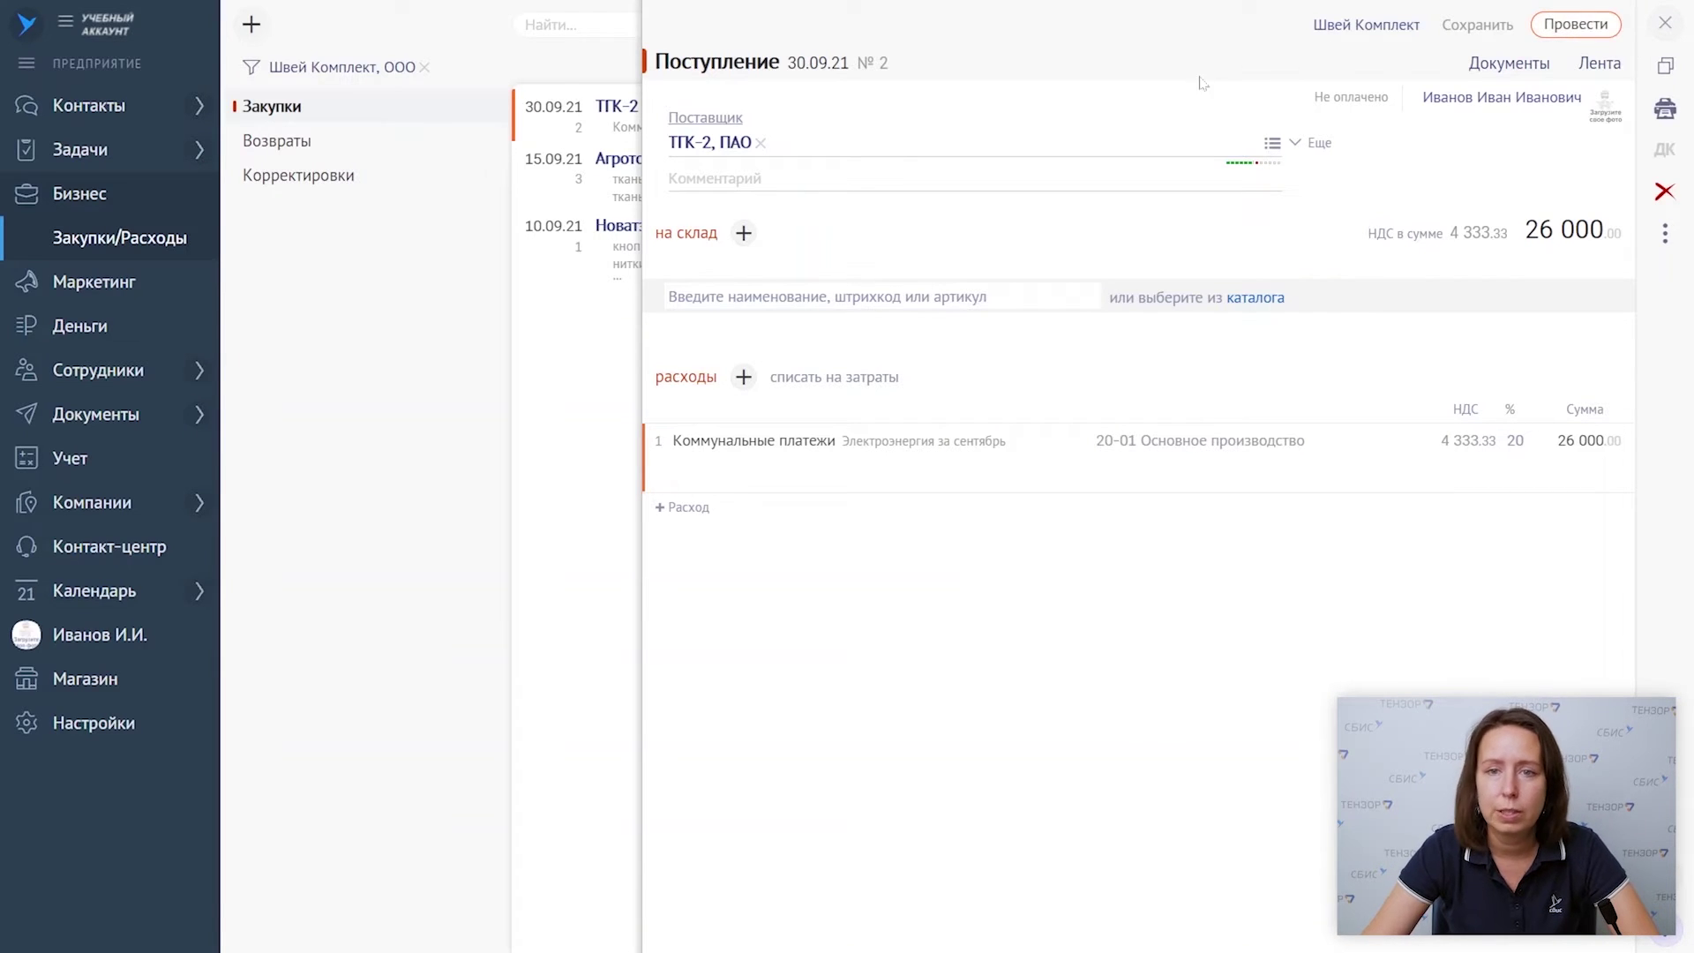
left_click(1599, 27)
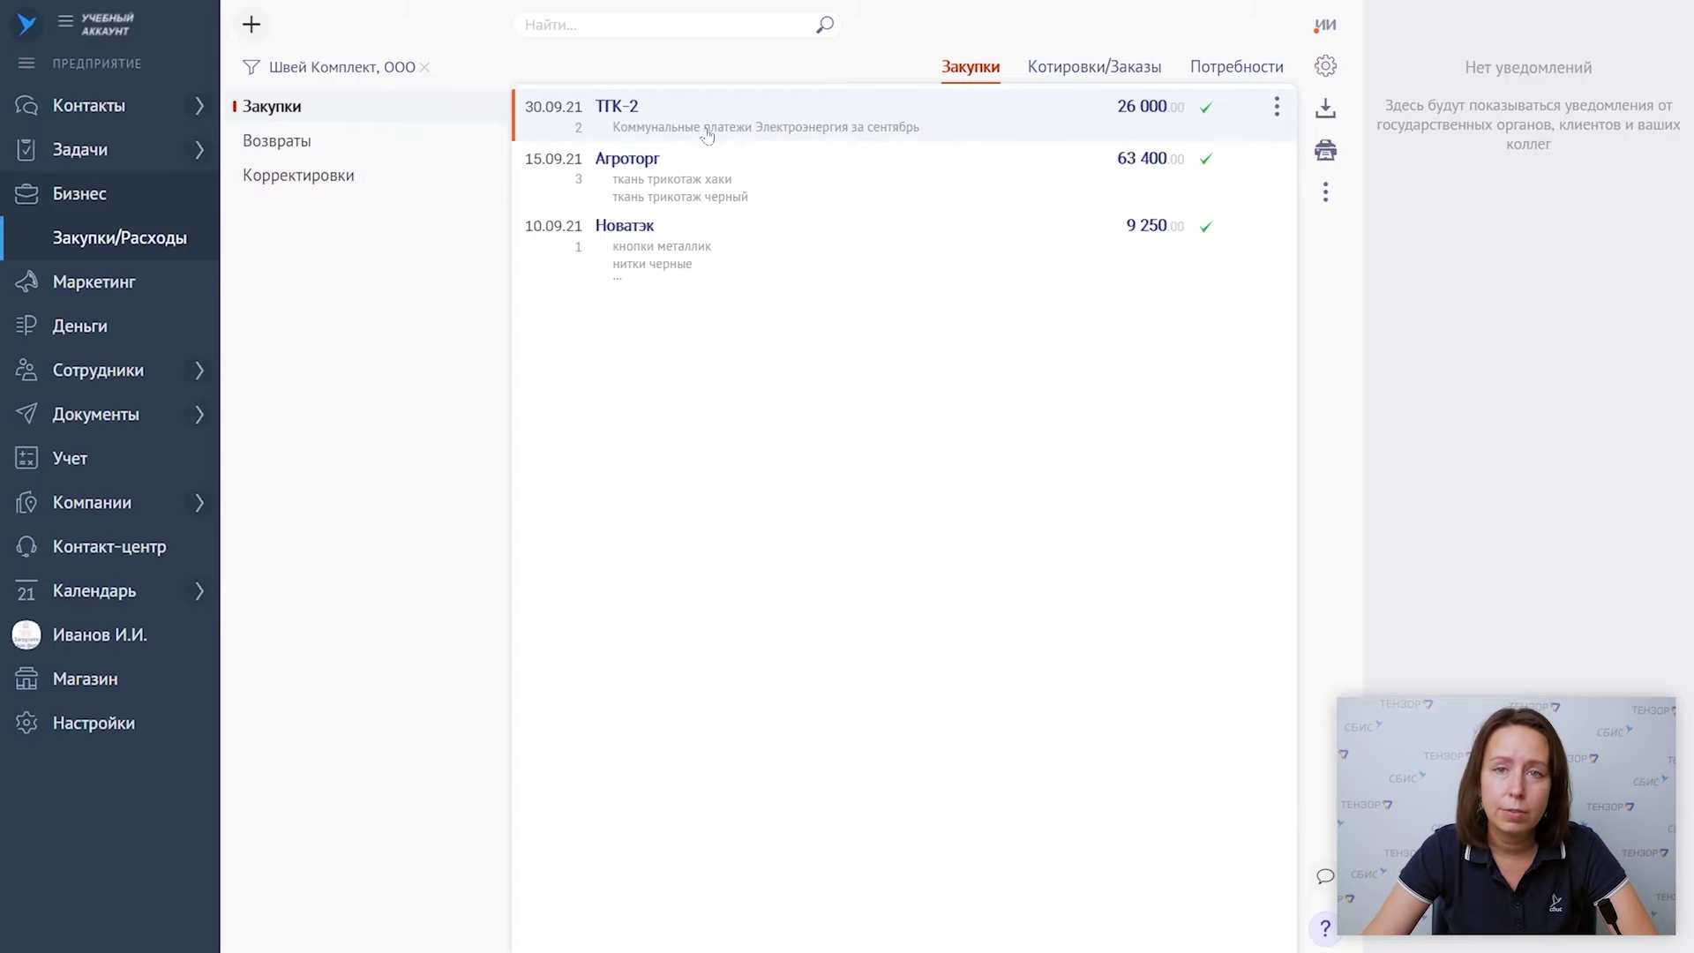
- Create a Поступление from the attached file накладная для Швейкомплект.png, check it against the waybill and post it
left_click(252, 24)
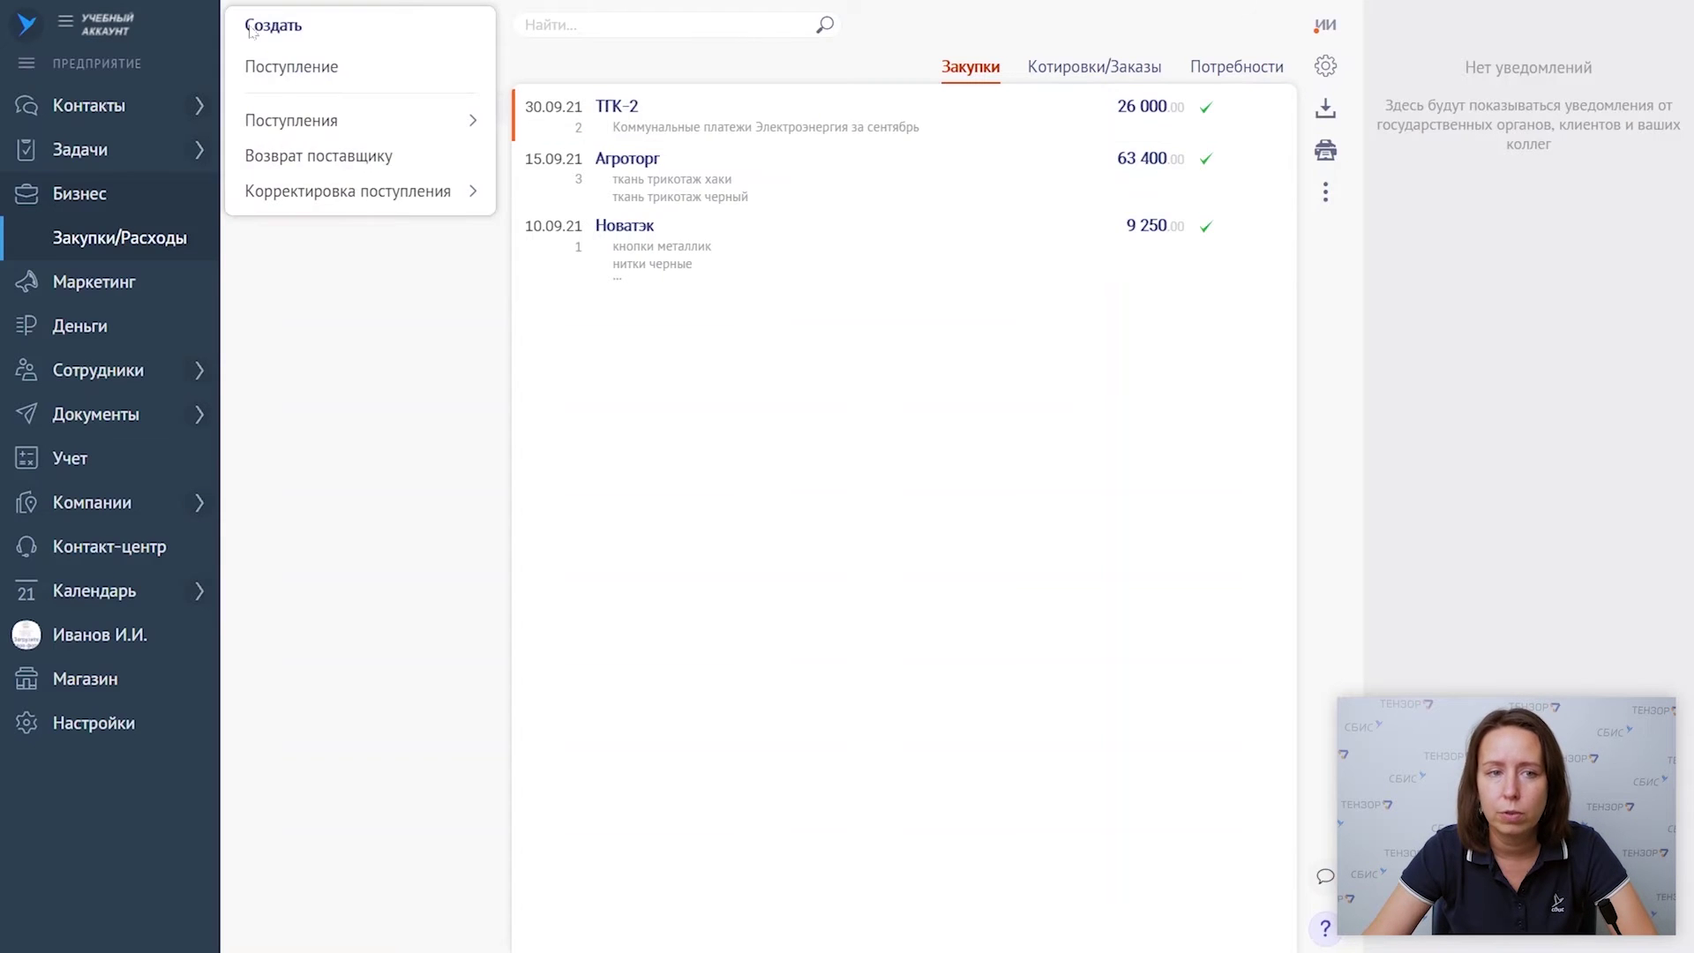
left_click(301, 76)
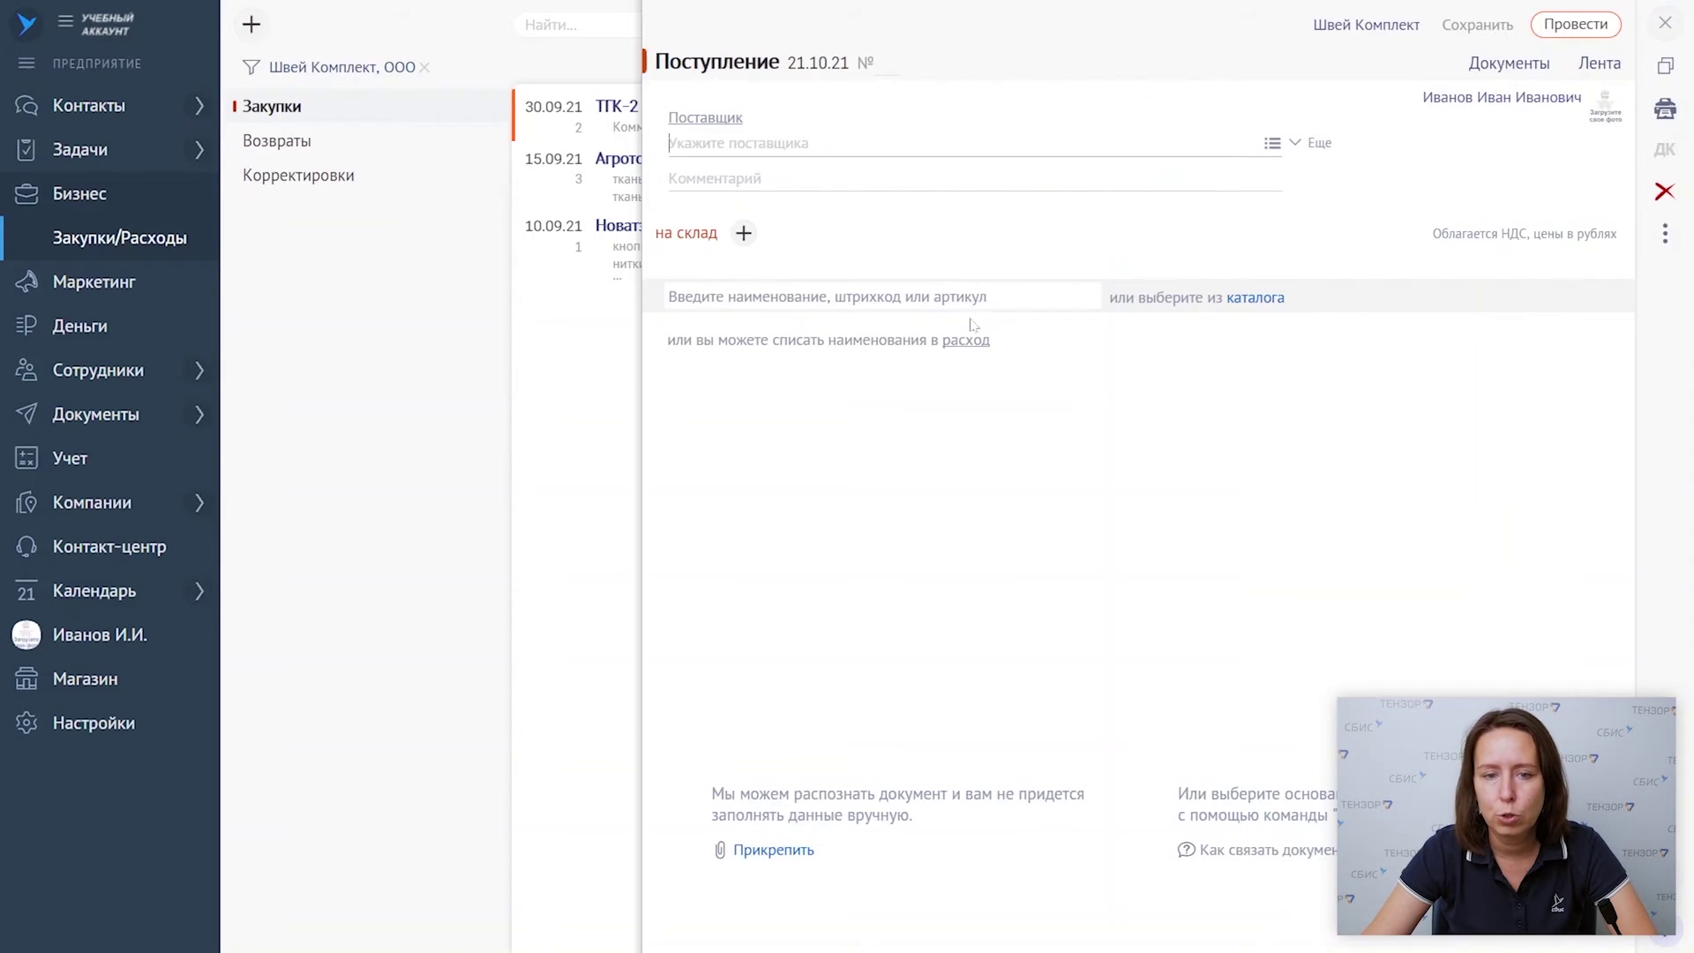
left_click(771, 852)
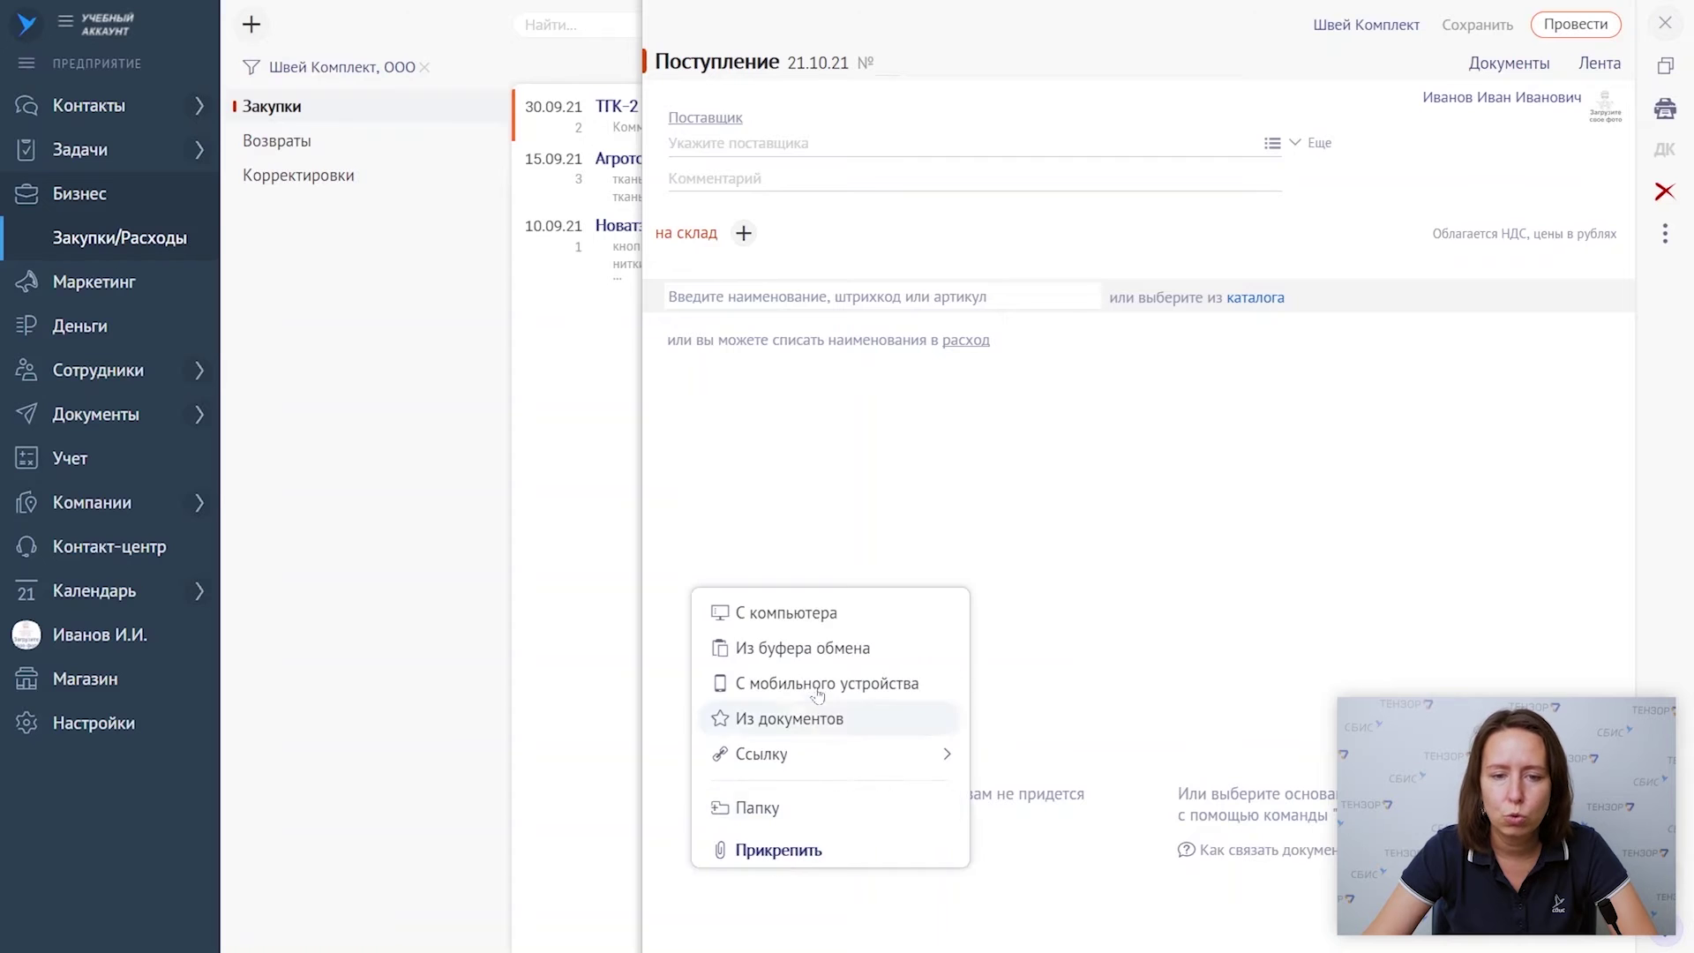
left_click(800, 615)
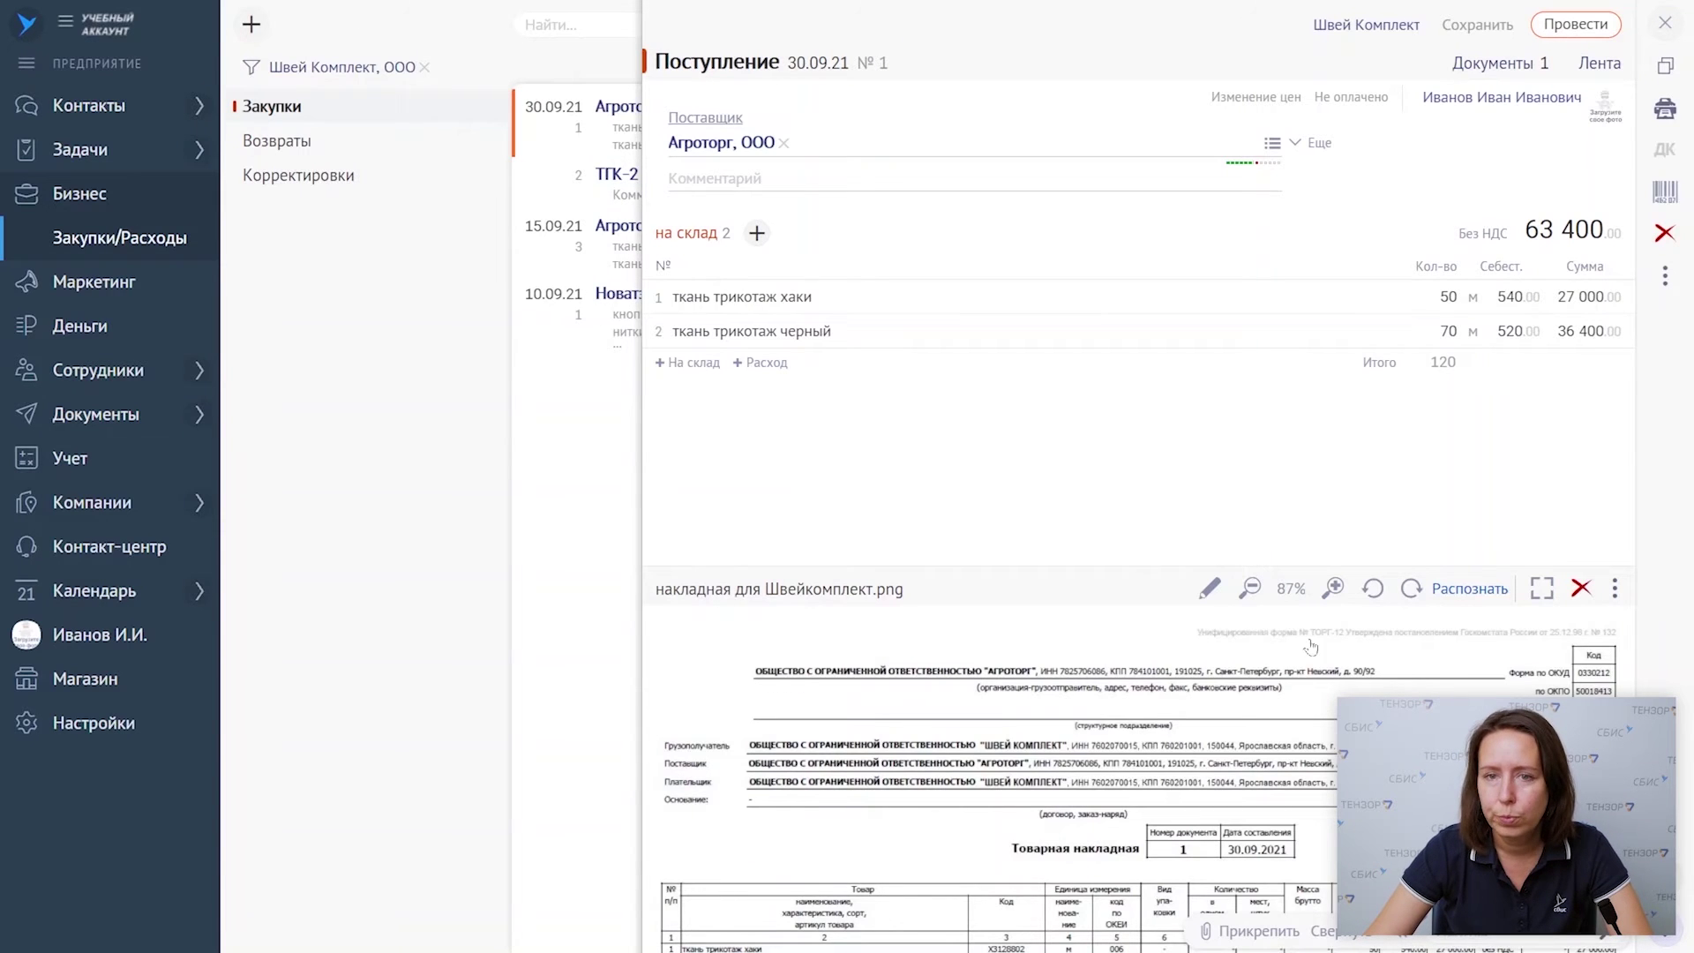
scroll(1125, 653, "down", 1)
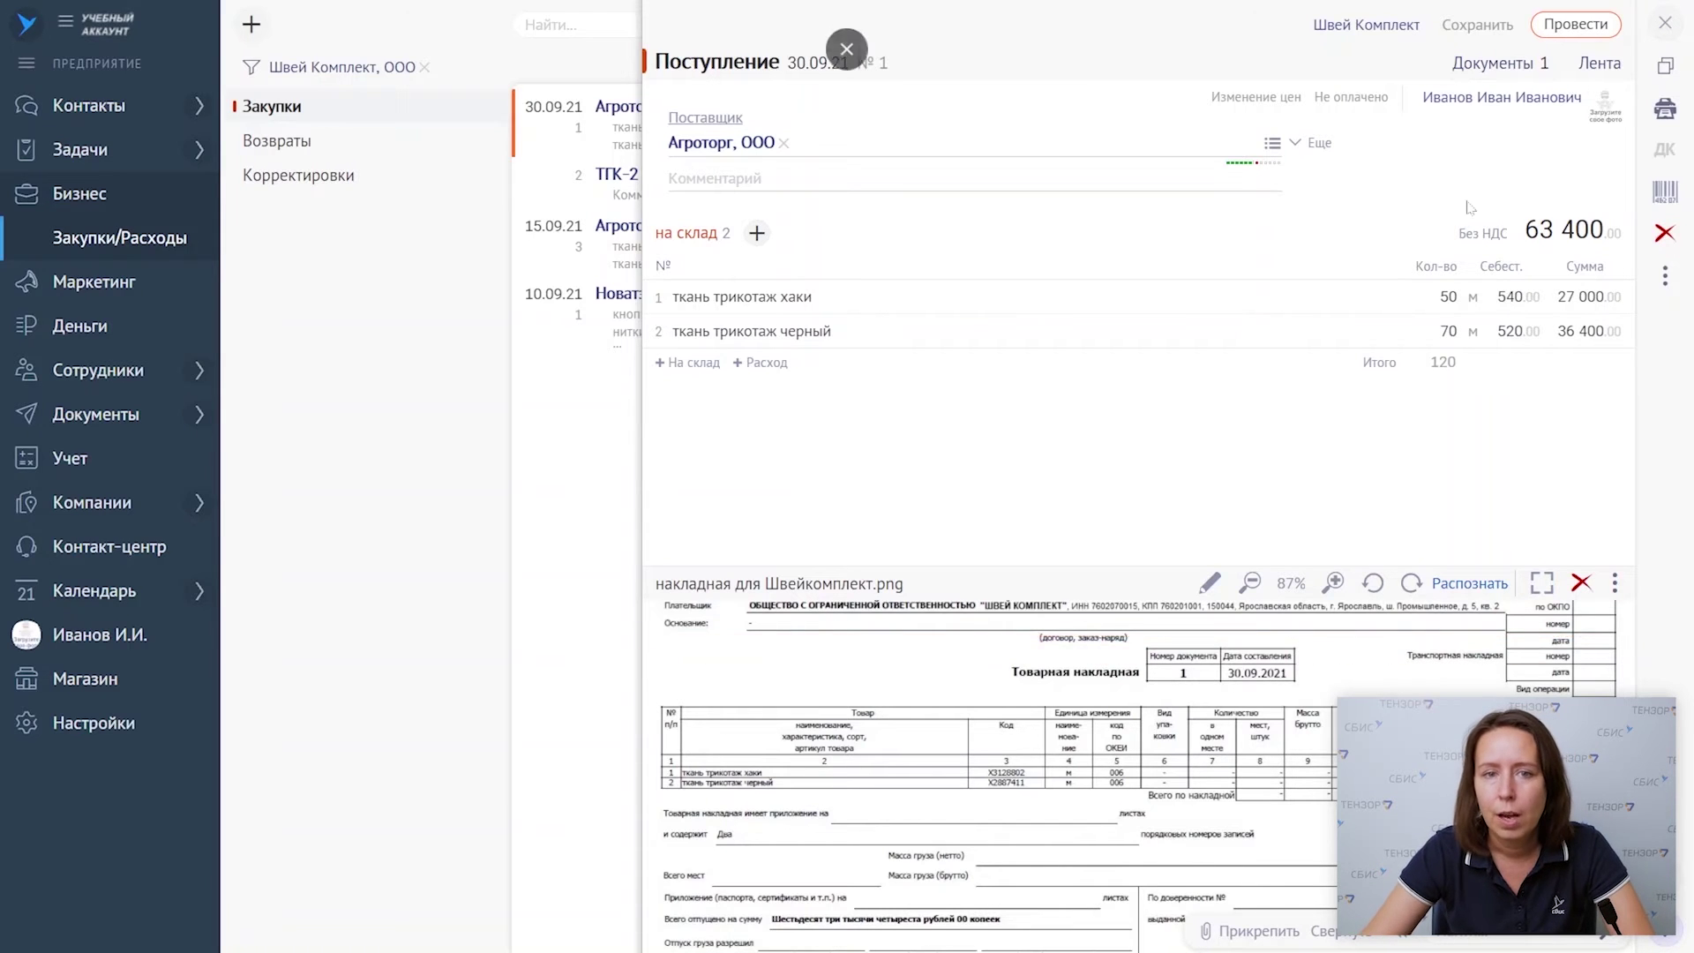
left_click(1589, 37)
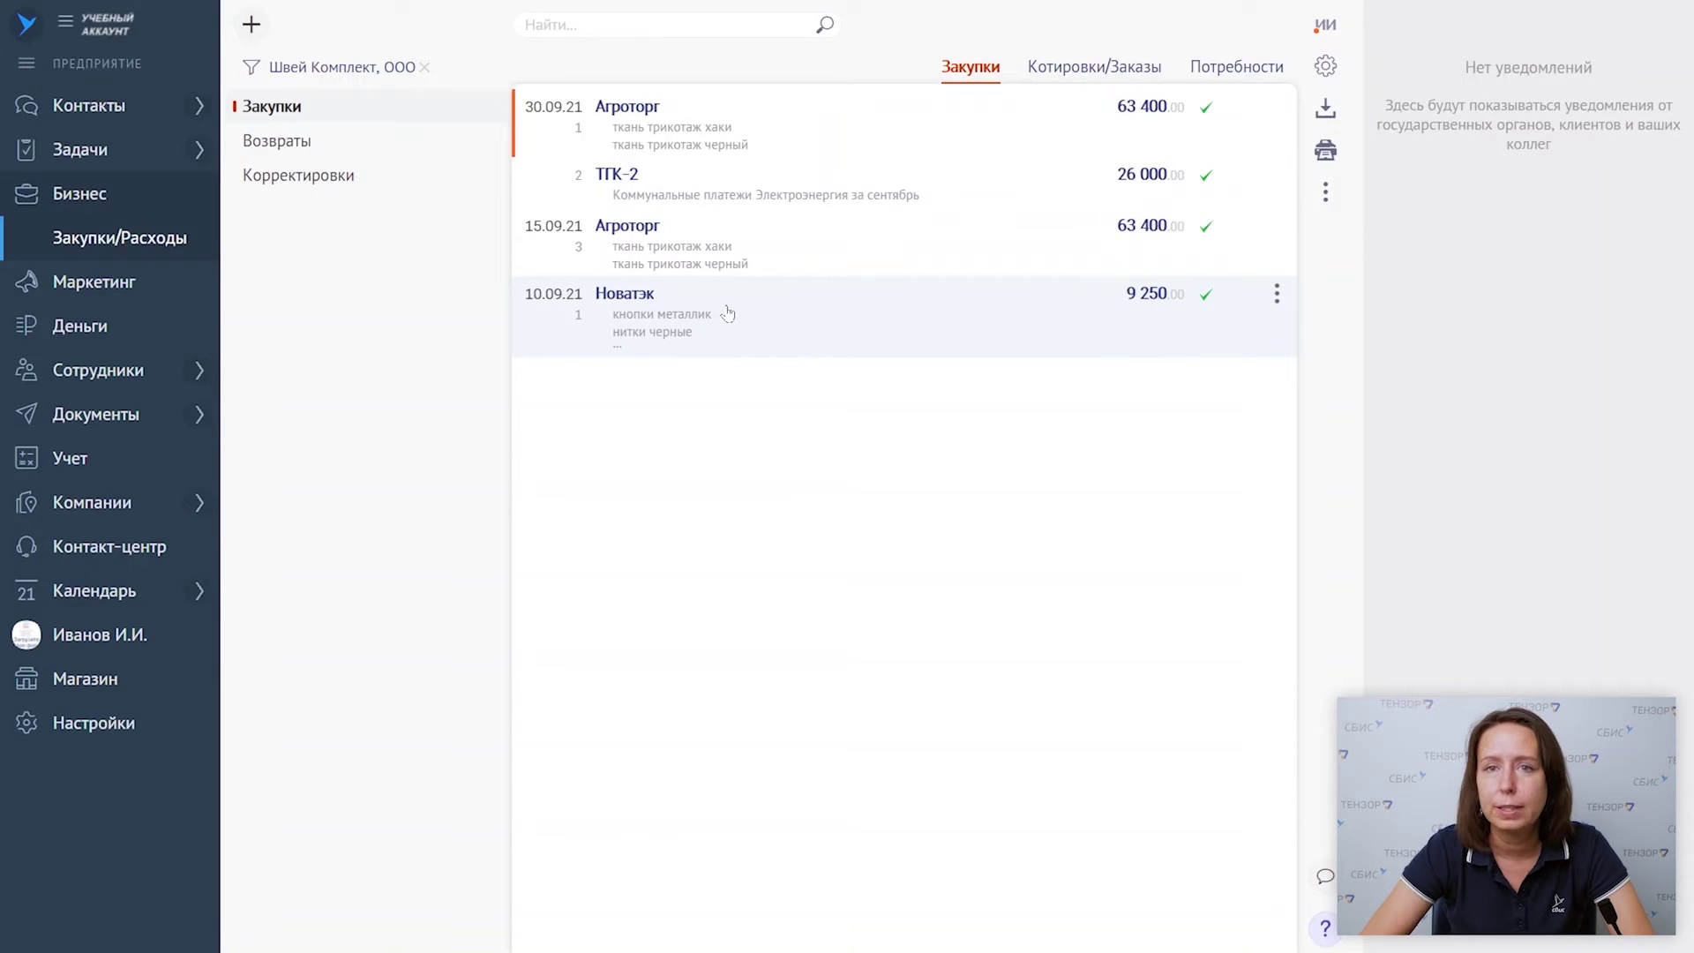
- Create a new Акт выпуска in the Производство section
mouse_move(83, 191)
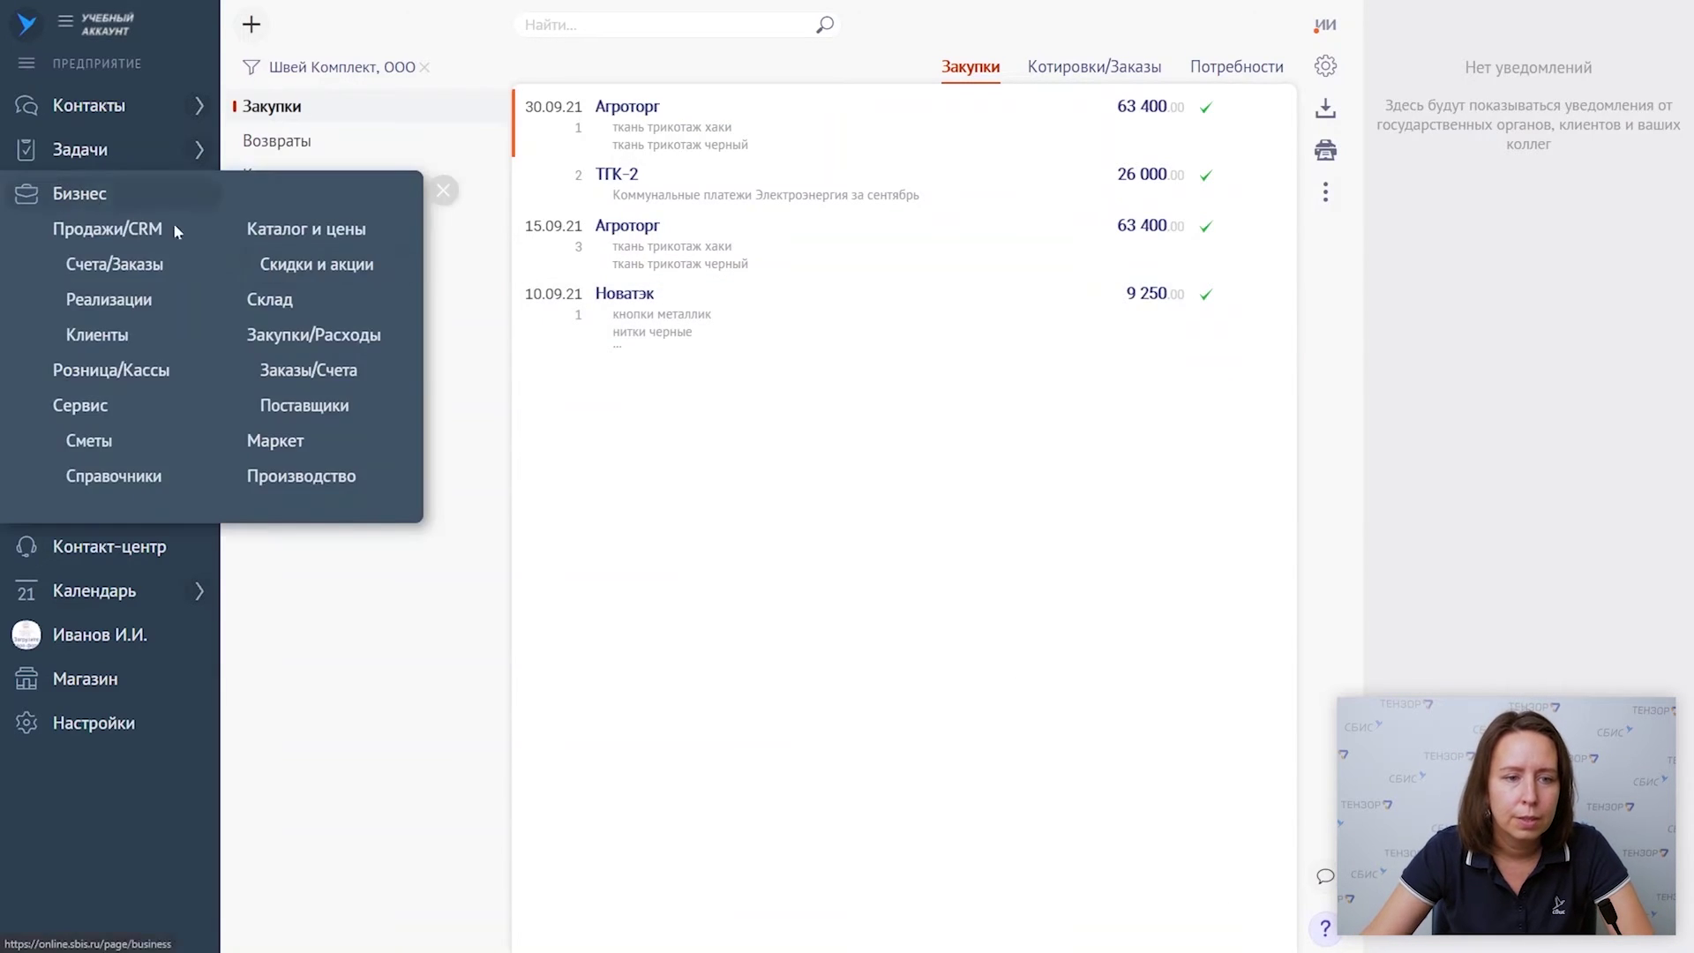
left_click(344, 488)
left_click(252, 25)
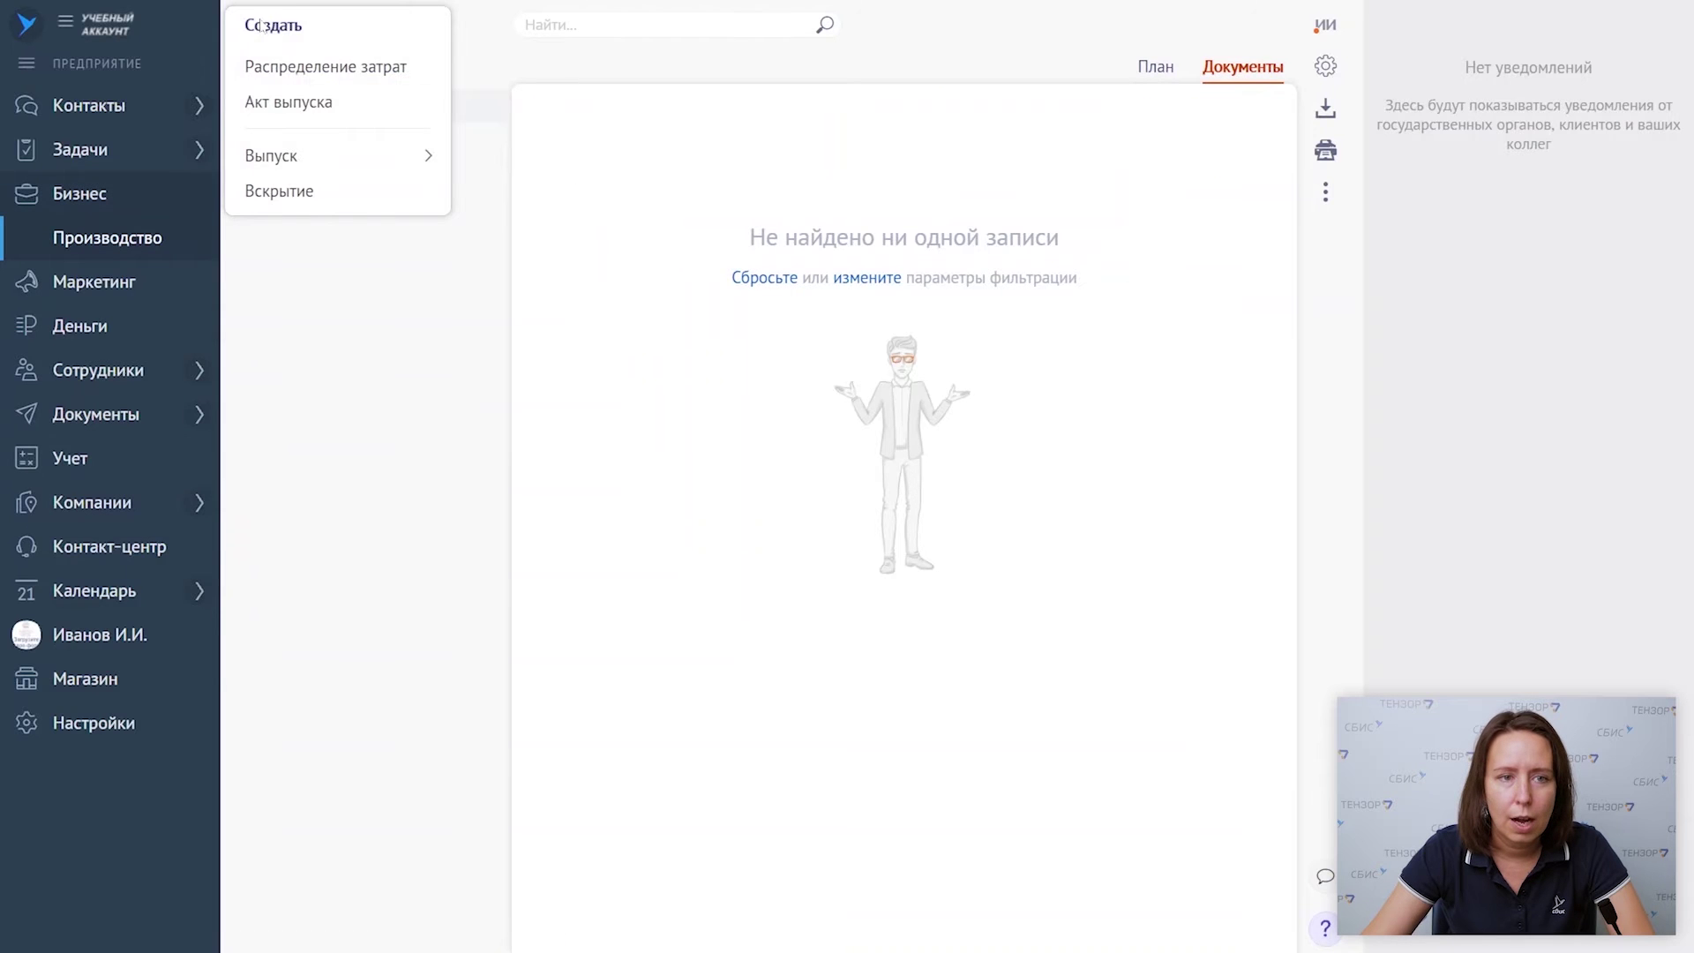
left_click(305, 112)
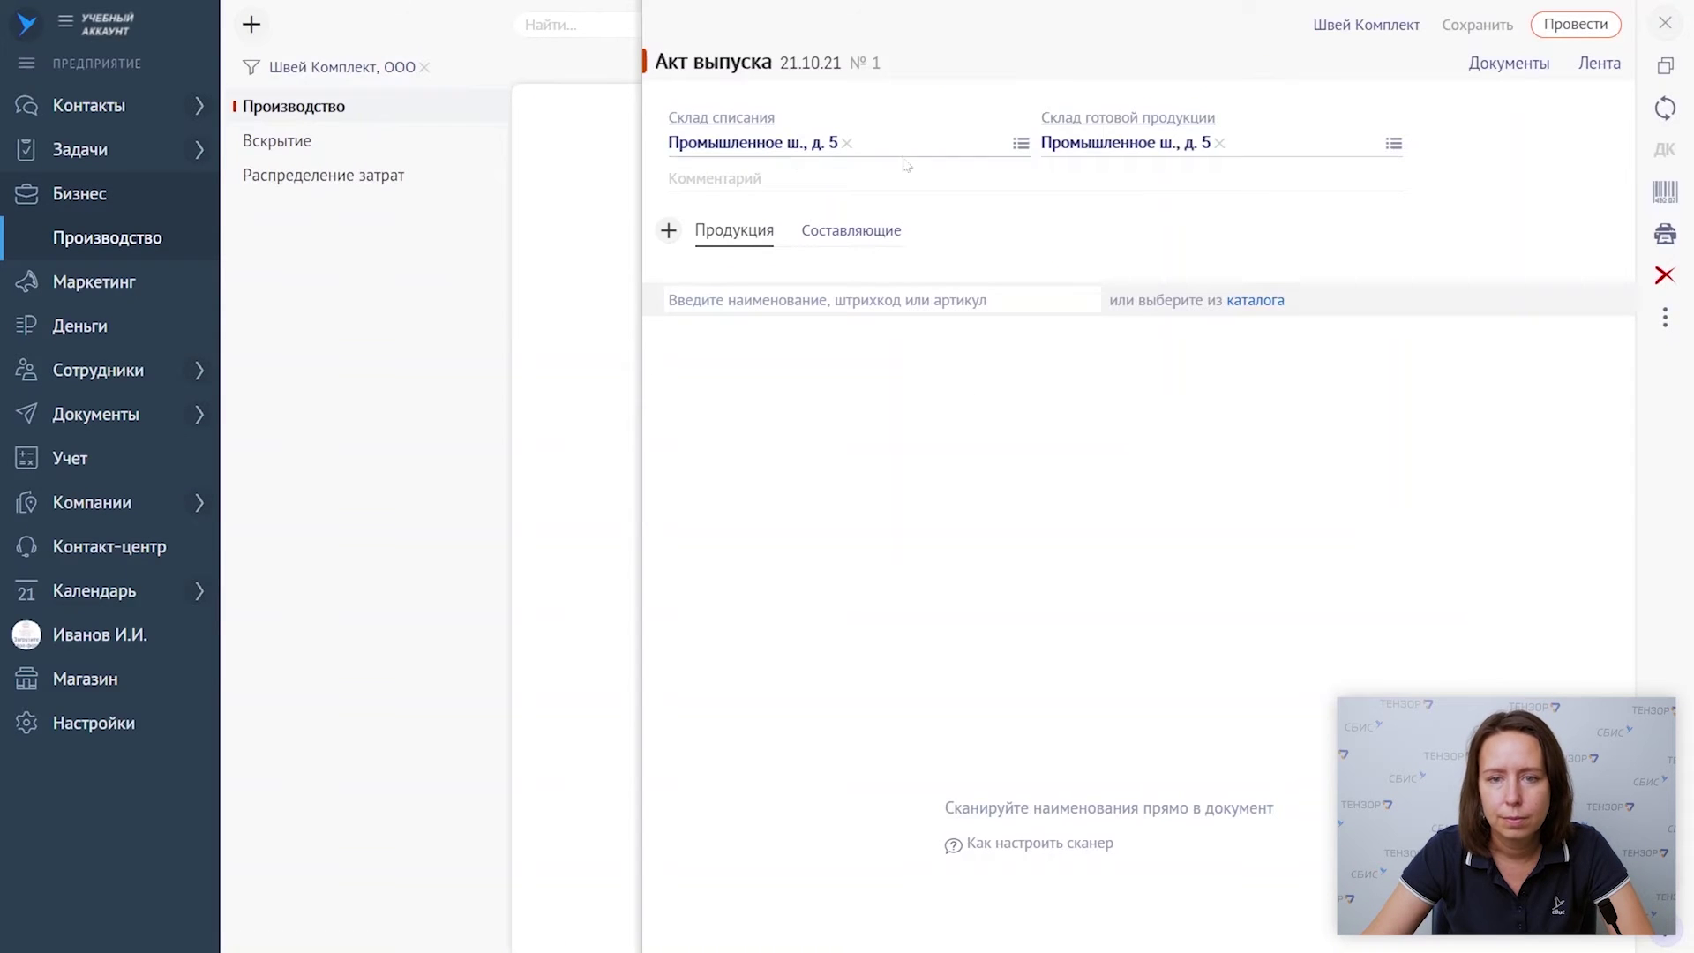
- Add Костюм мужской черный and Комбинезон женский хаки from the catalogue's Продукция folder to the production act
left_click(1256, 298)
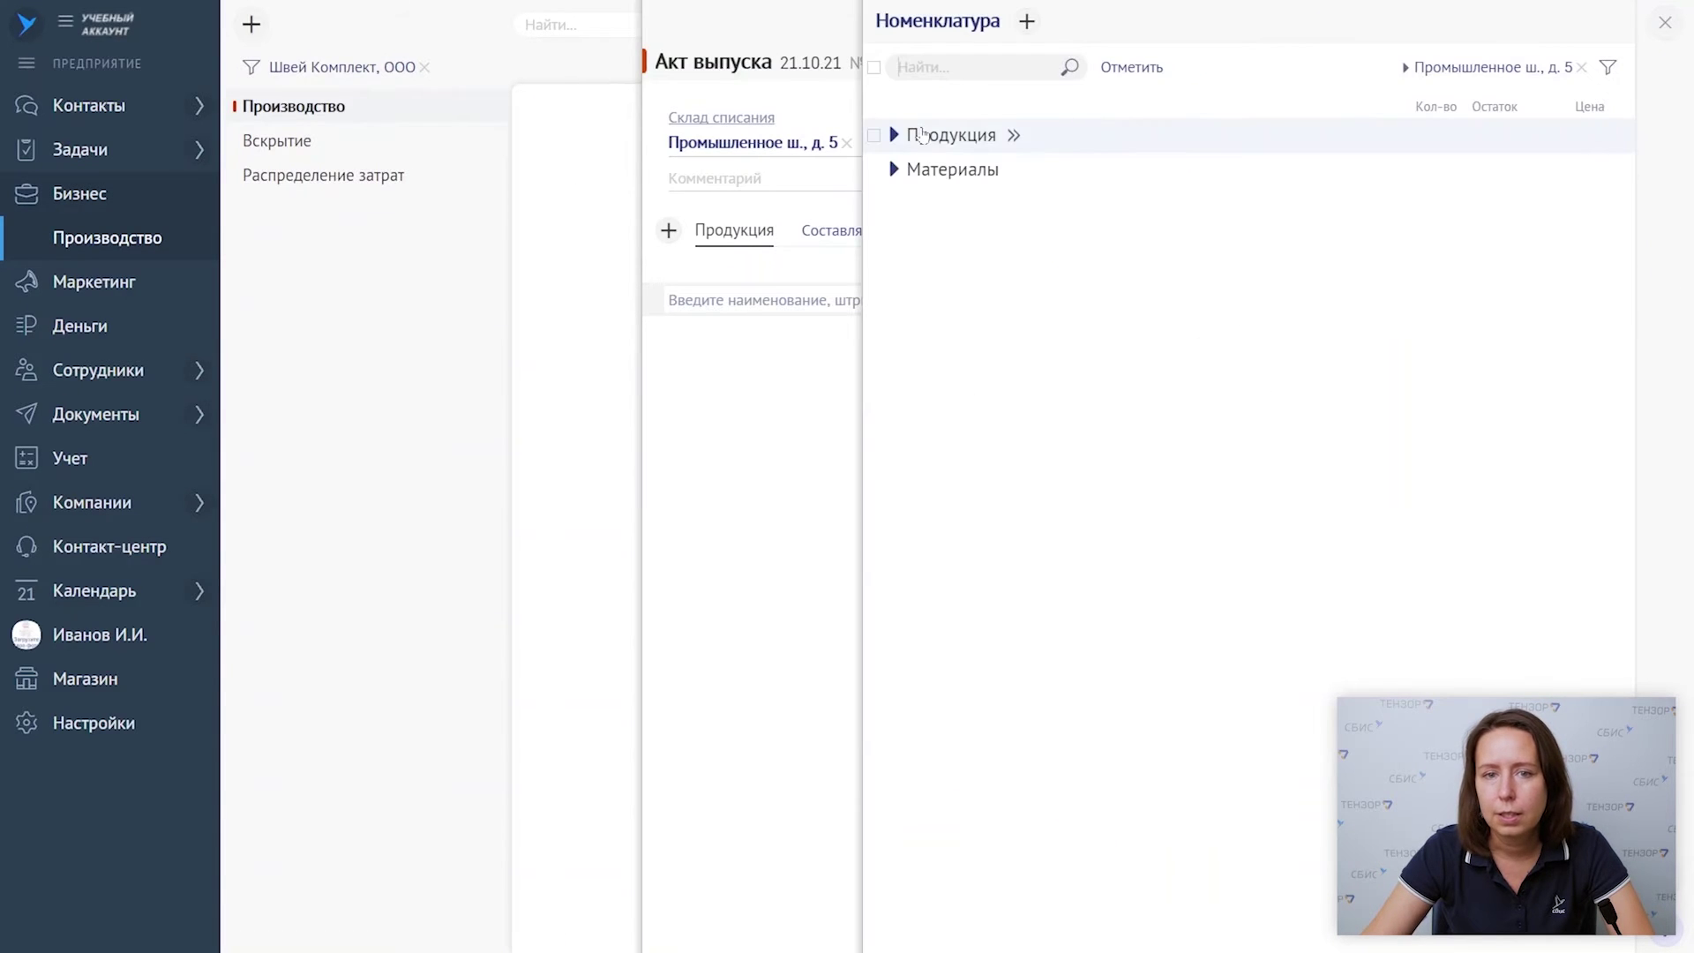
left_click(893, 135)
left_click(876, 171)
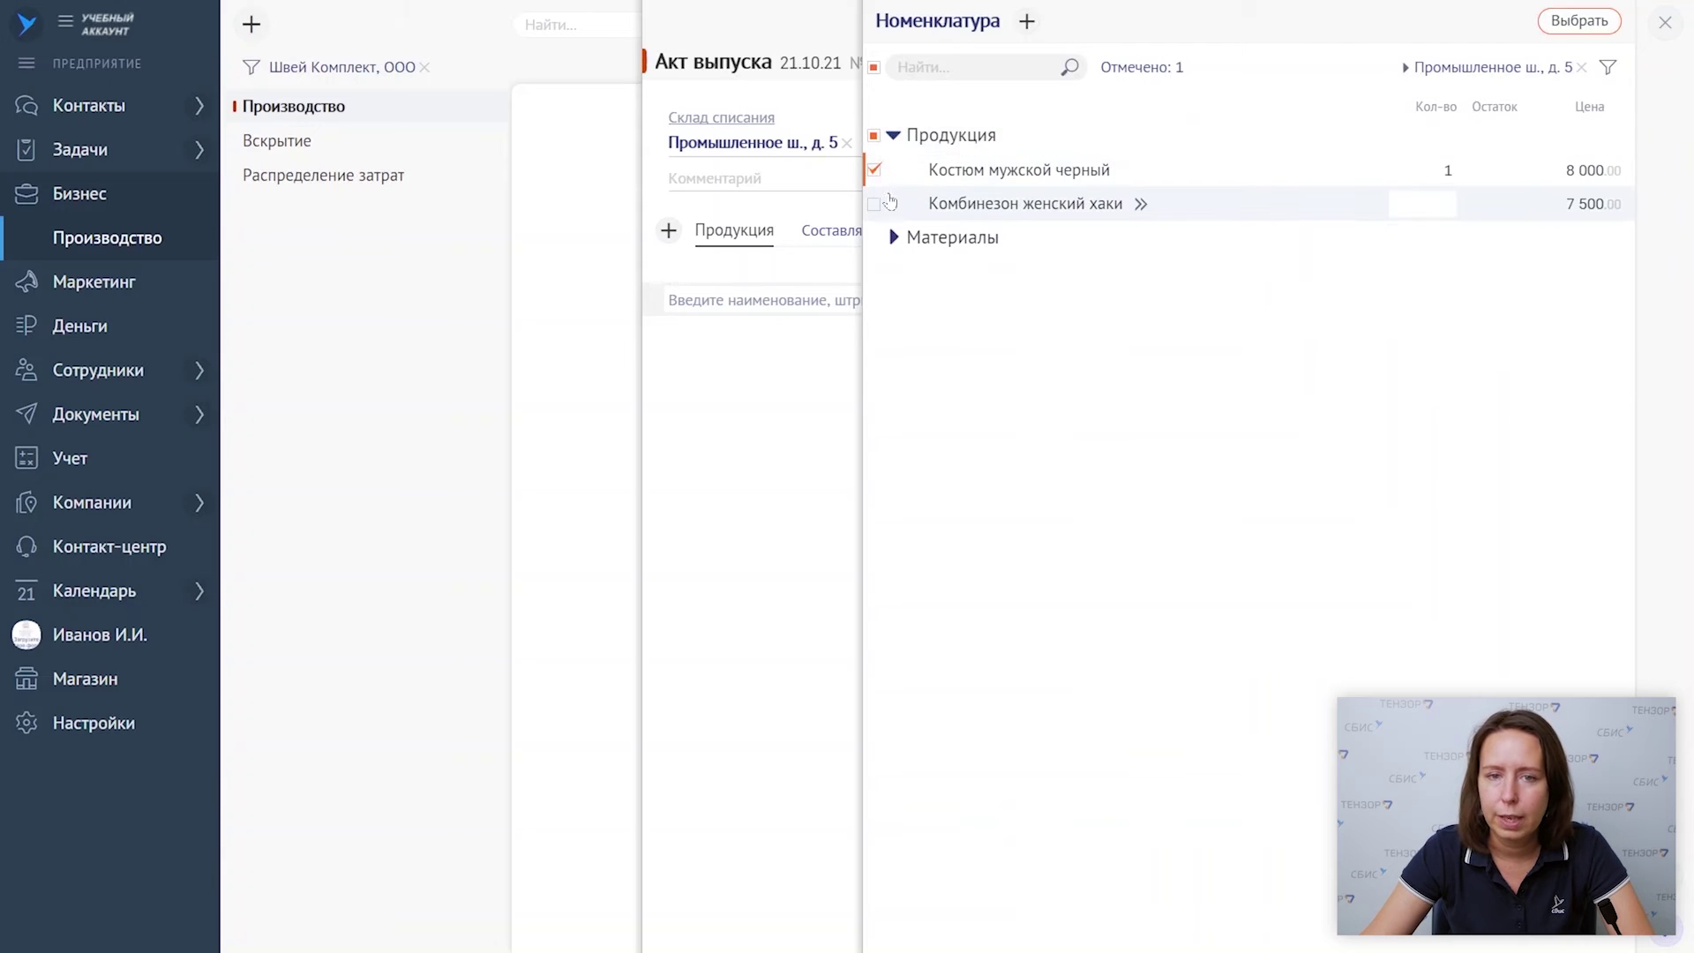
left_click(876, 204)
left_click(1582, 22)
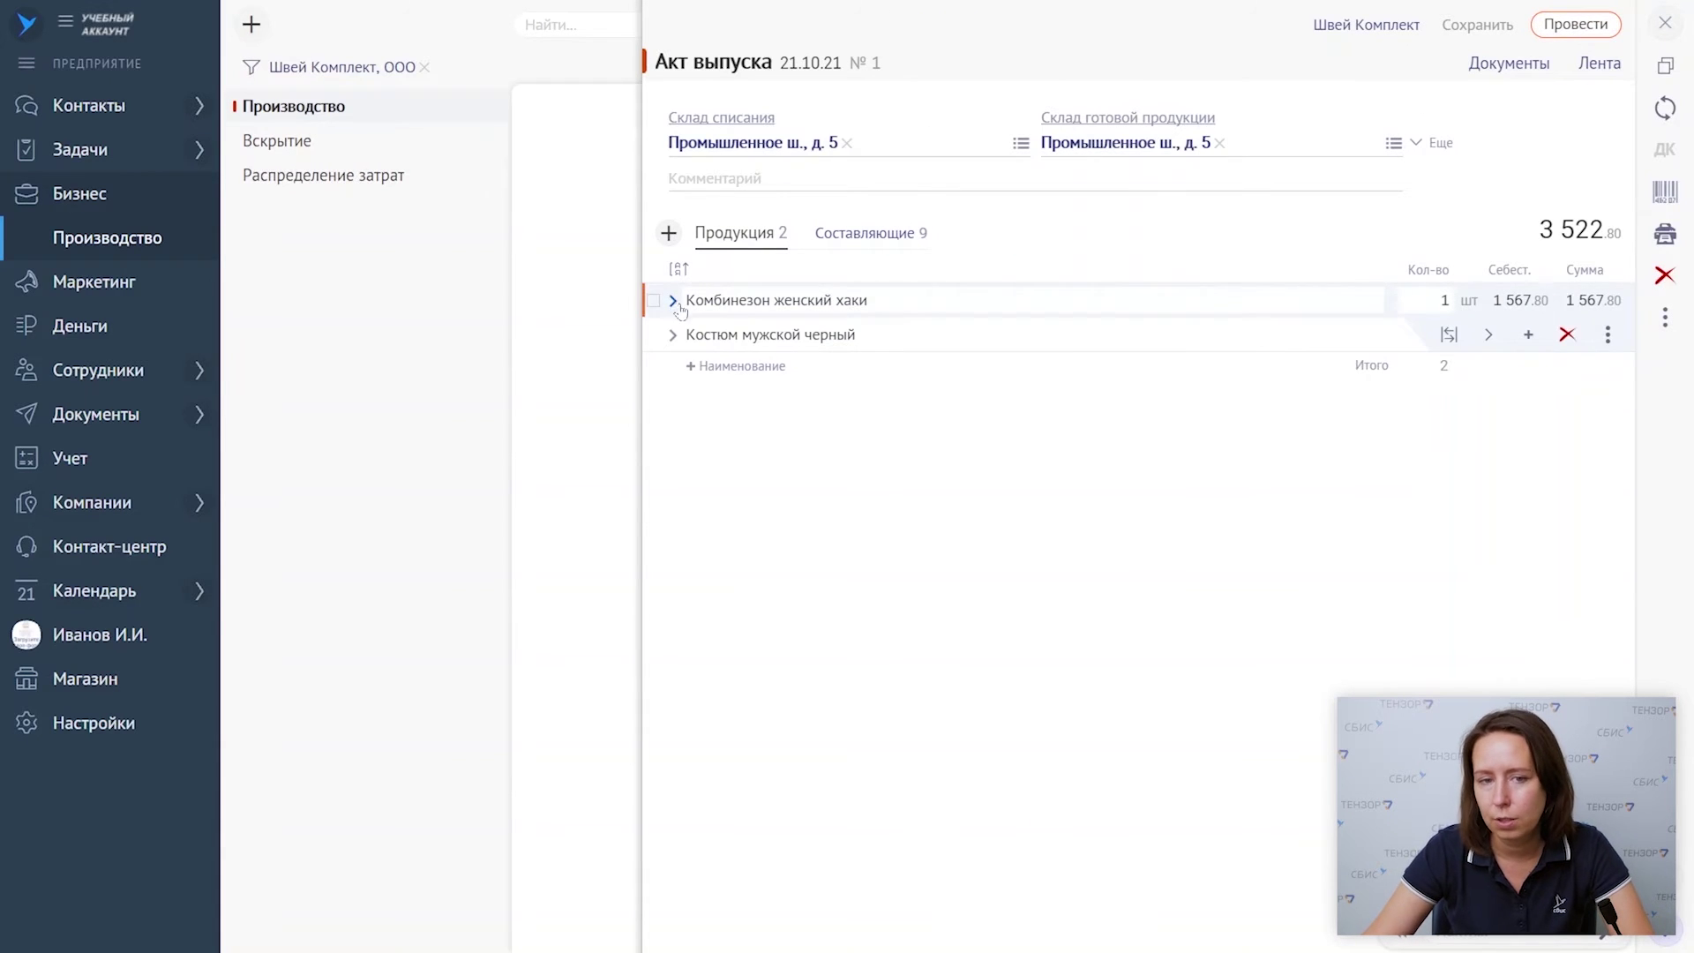
- Expand the materials of both products in the act and set the quantities to 6 for Комбинезон женский хаки and 5 for Костюм мужской черный
left_click(673, 301)
left_click(674, 507)
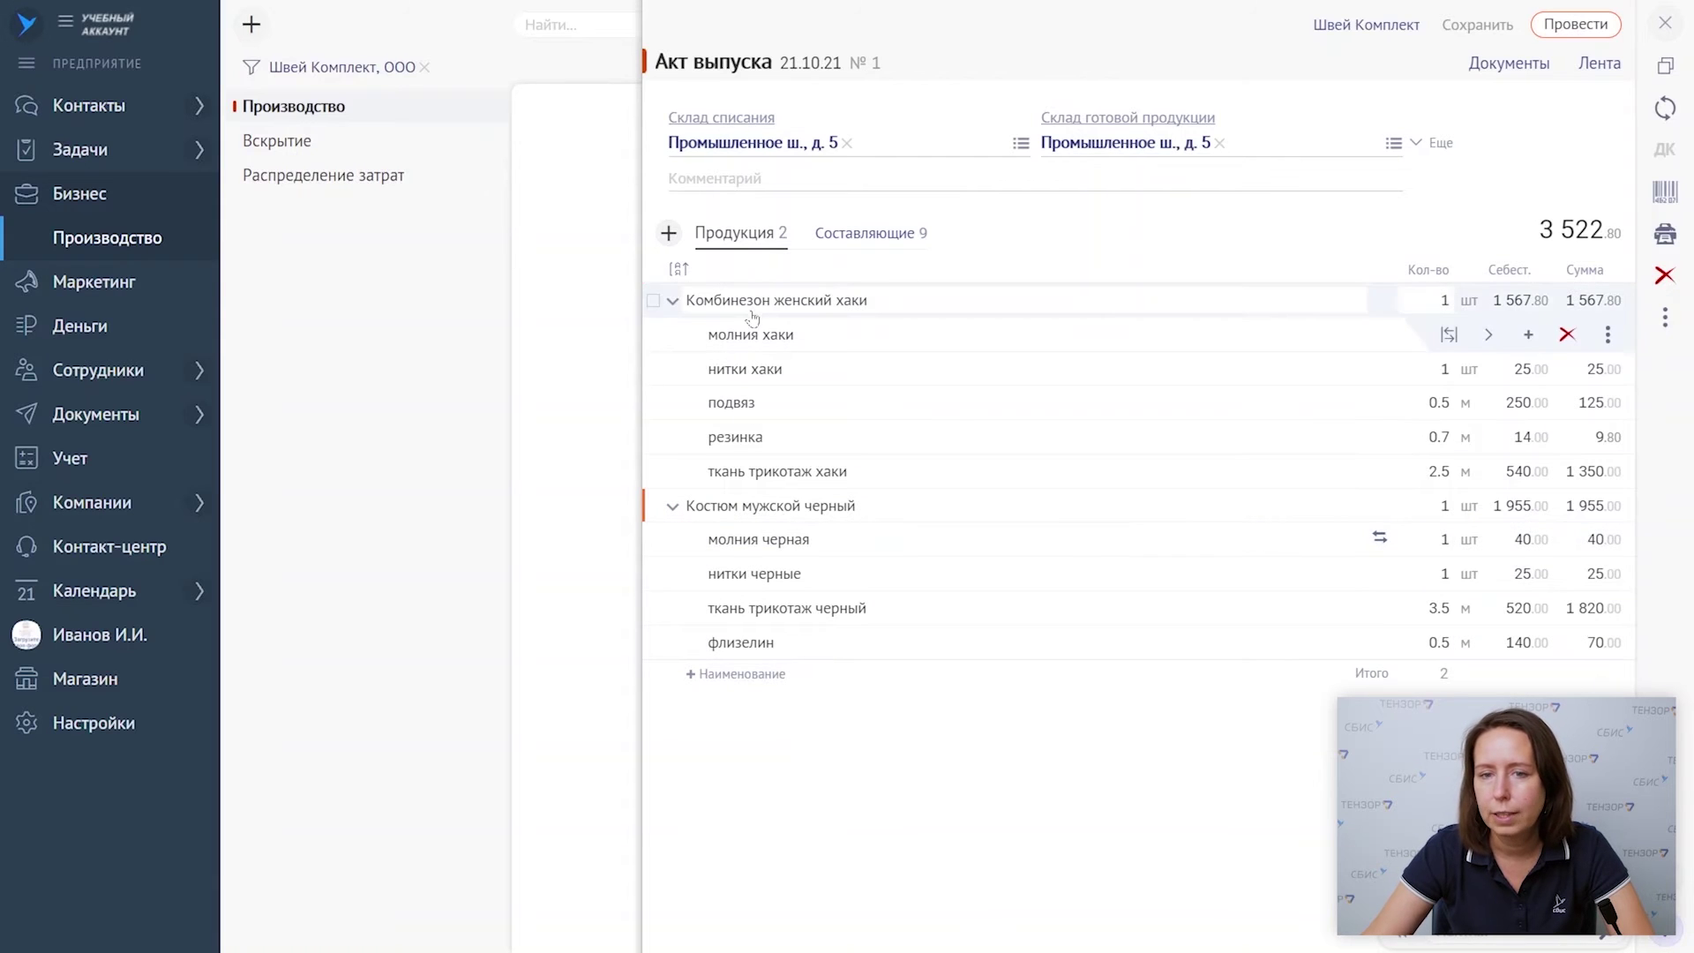
left_click(1419, 302)
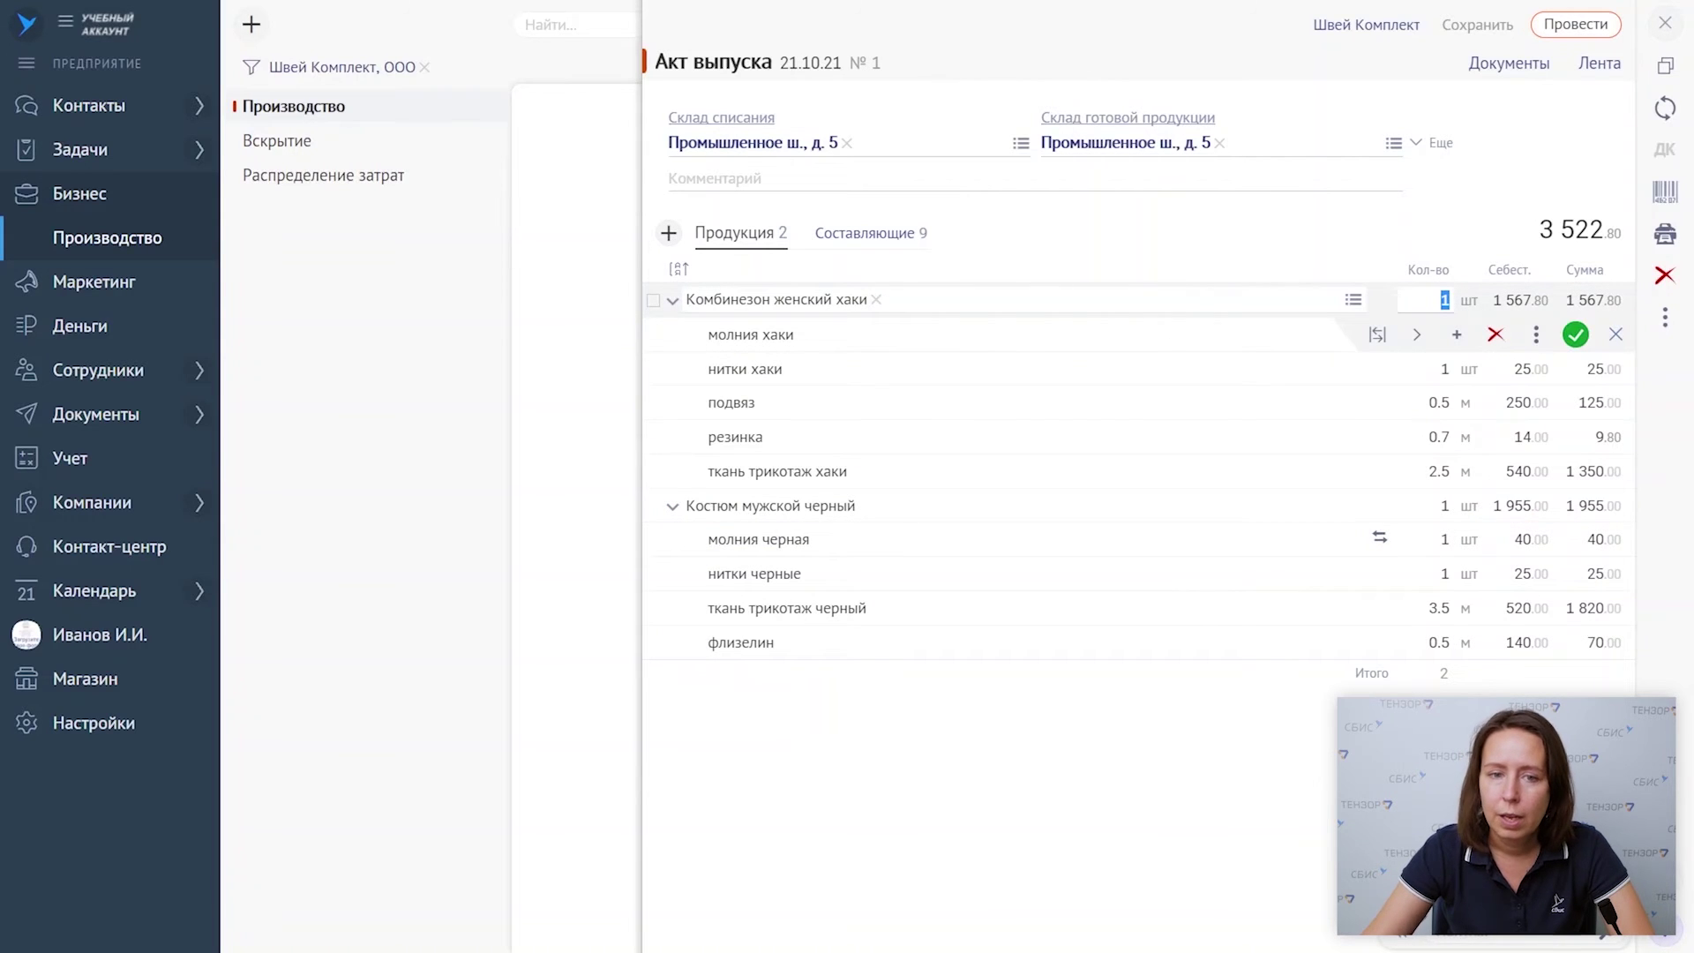
type("6")
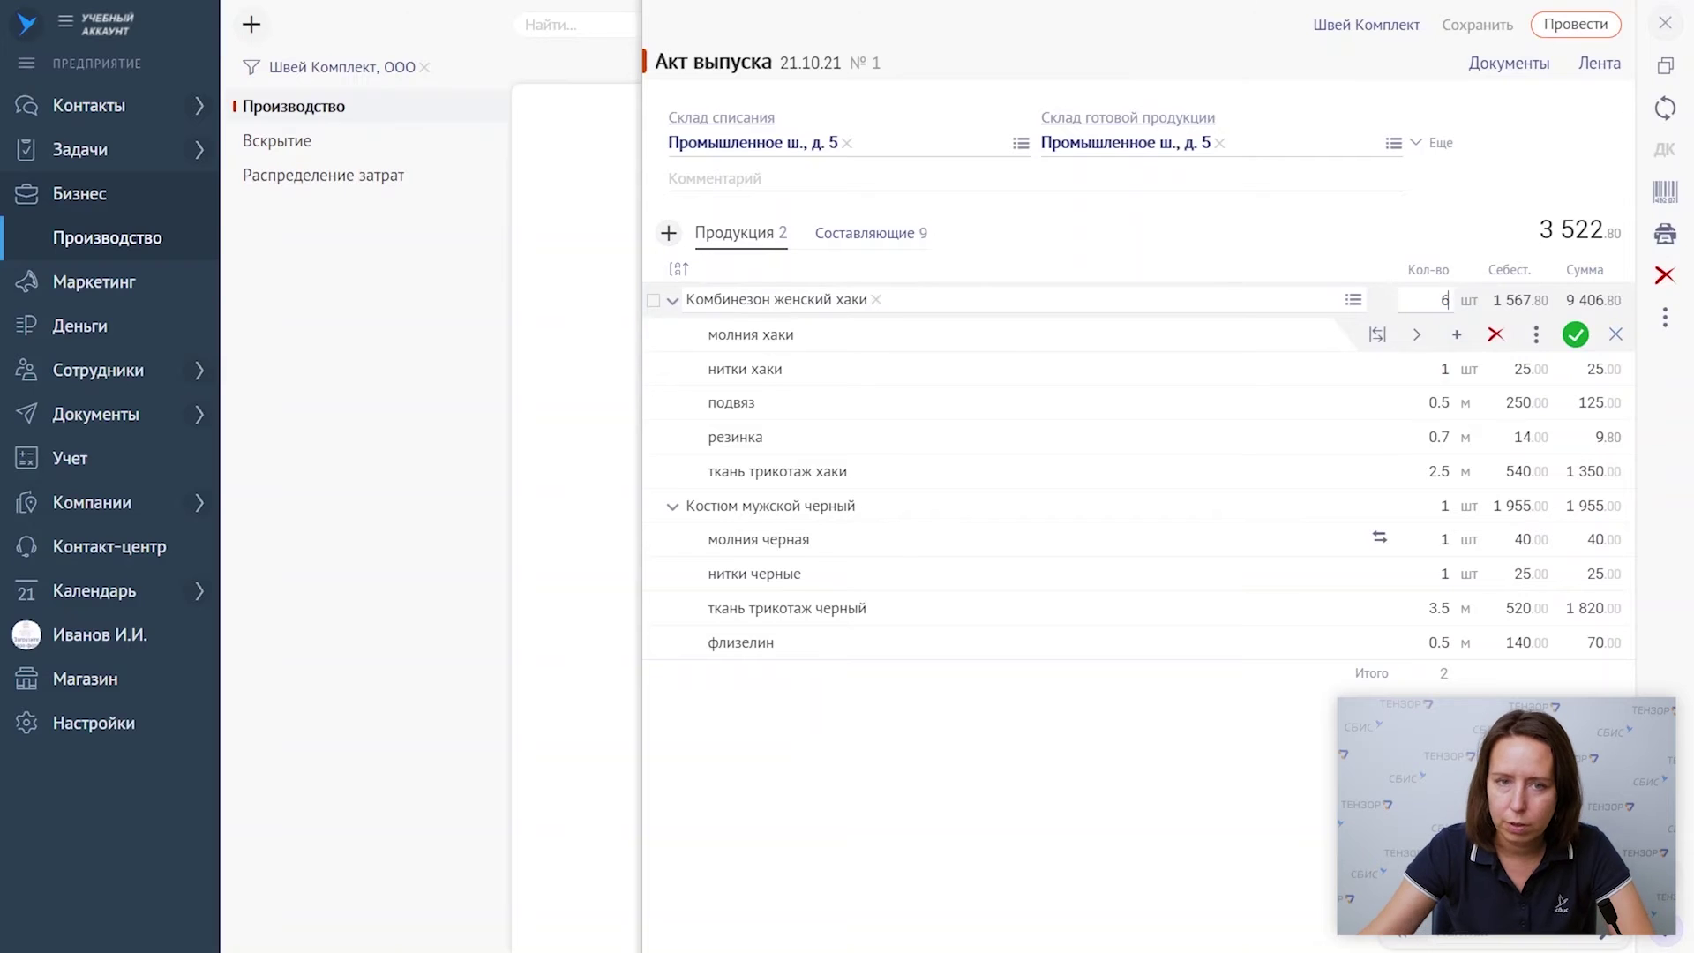
left_click(1428, 338)
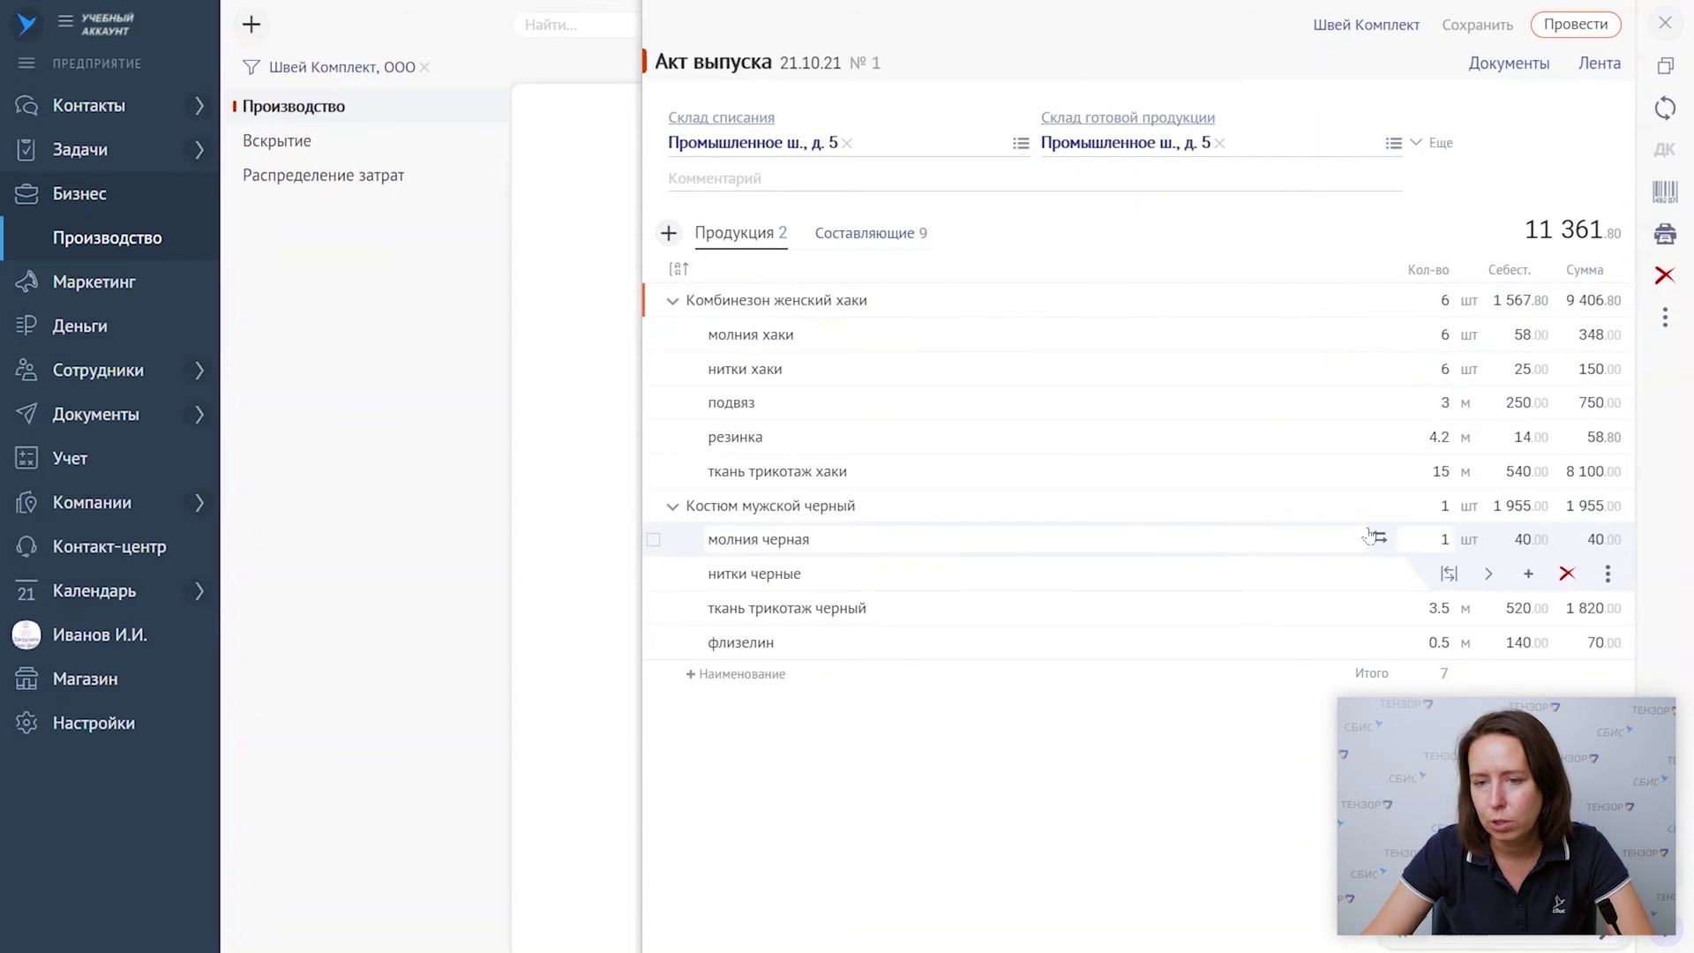
left_click(1333, 512)
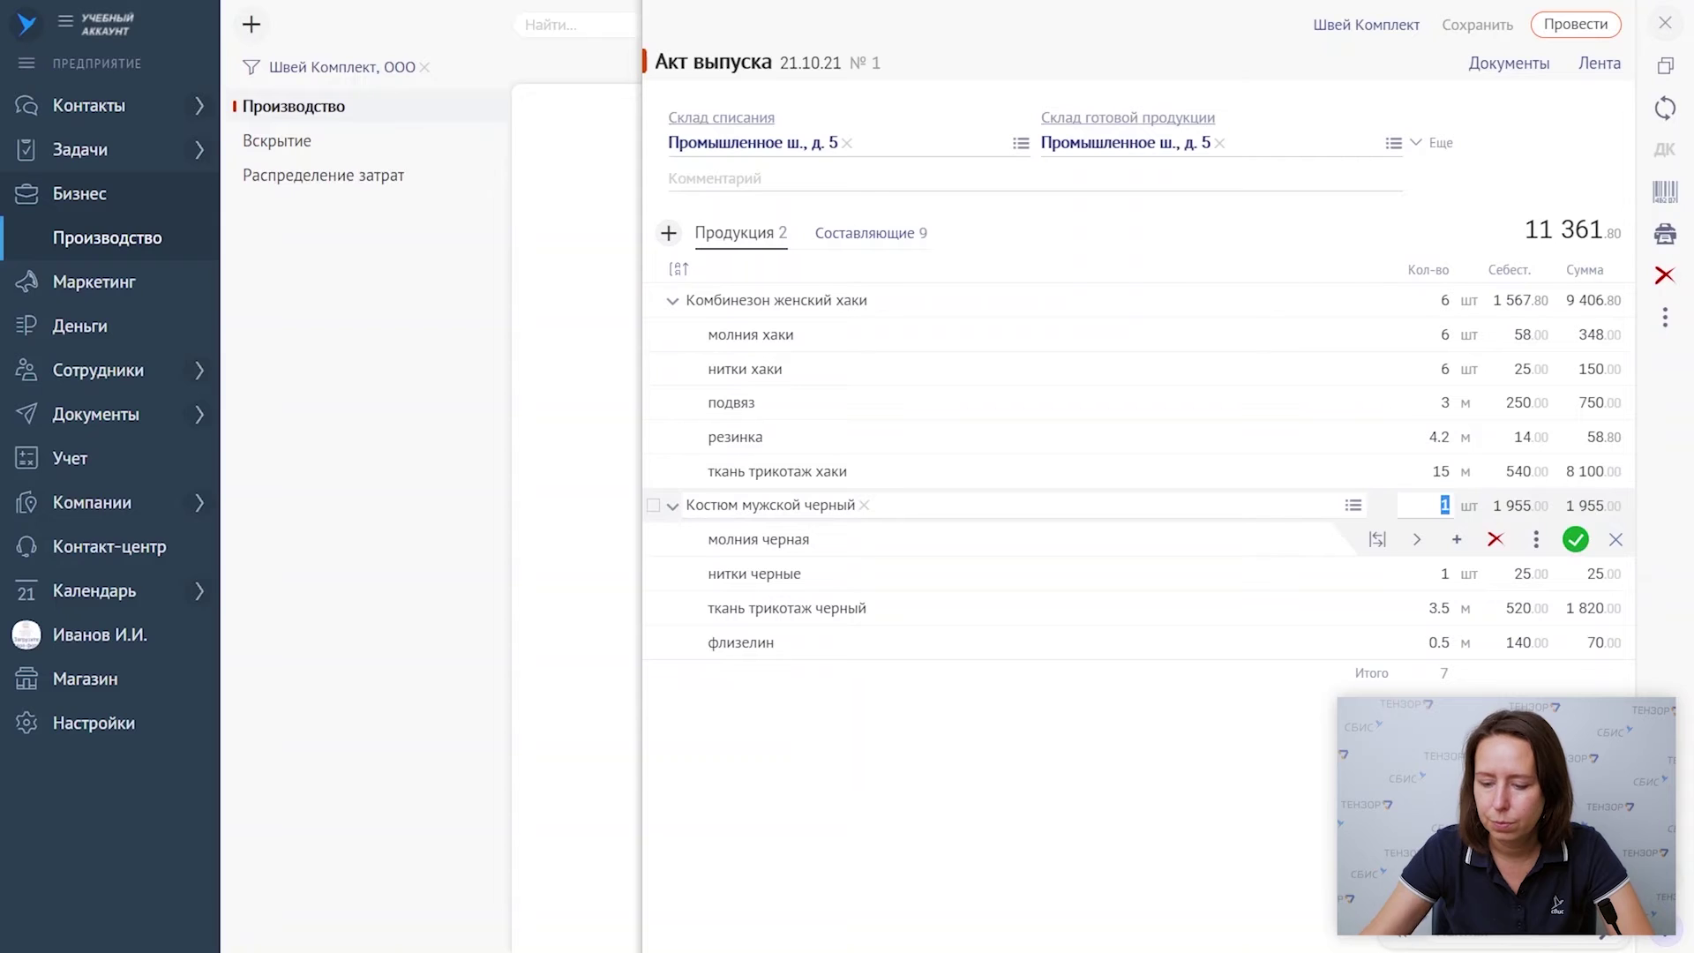
type("5")
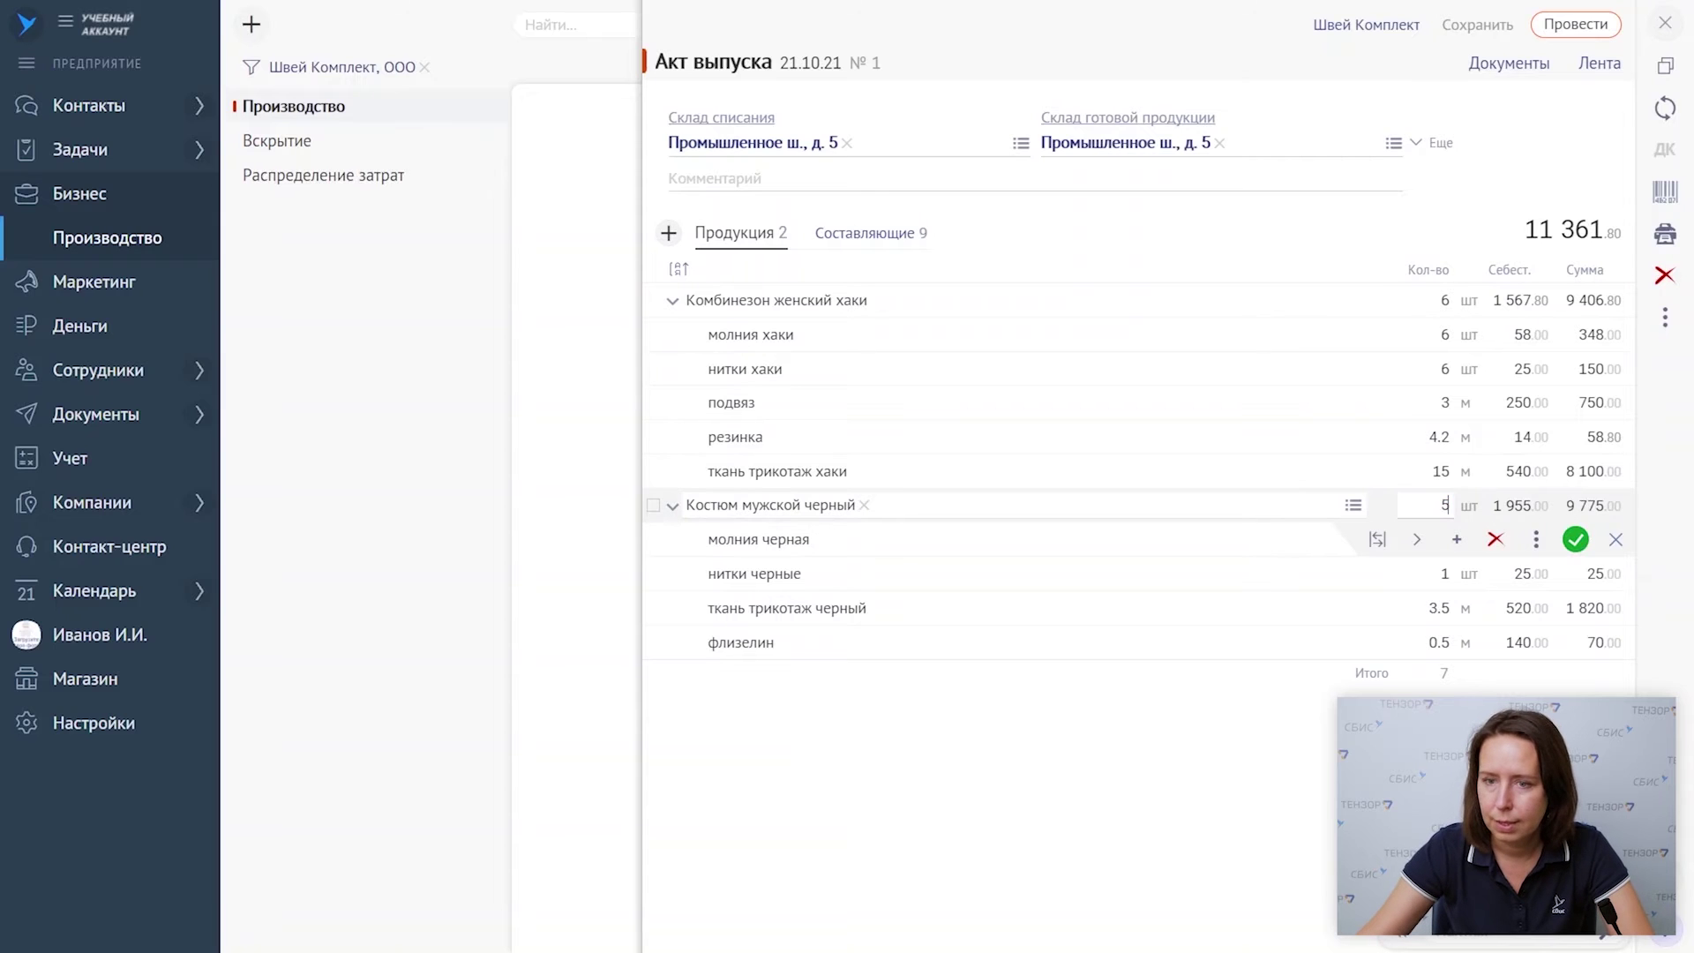
left_click(1577, 541)
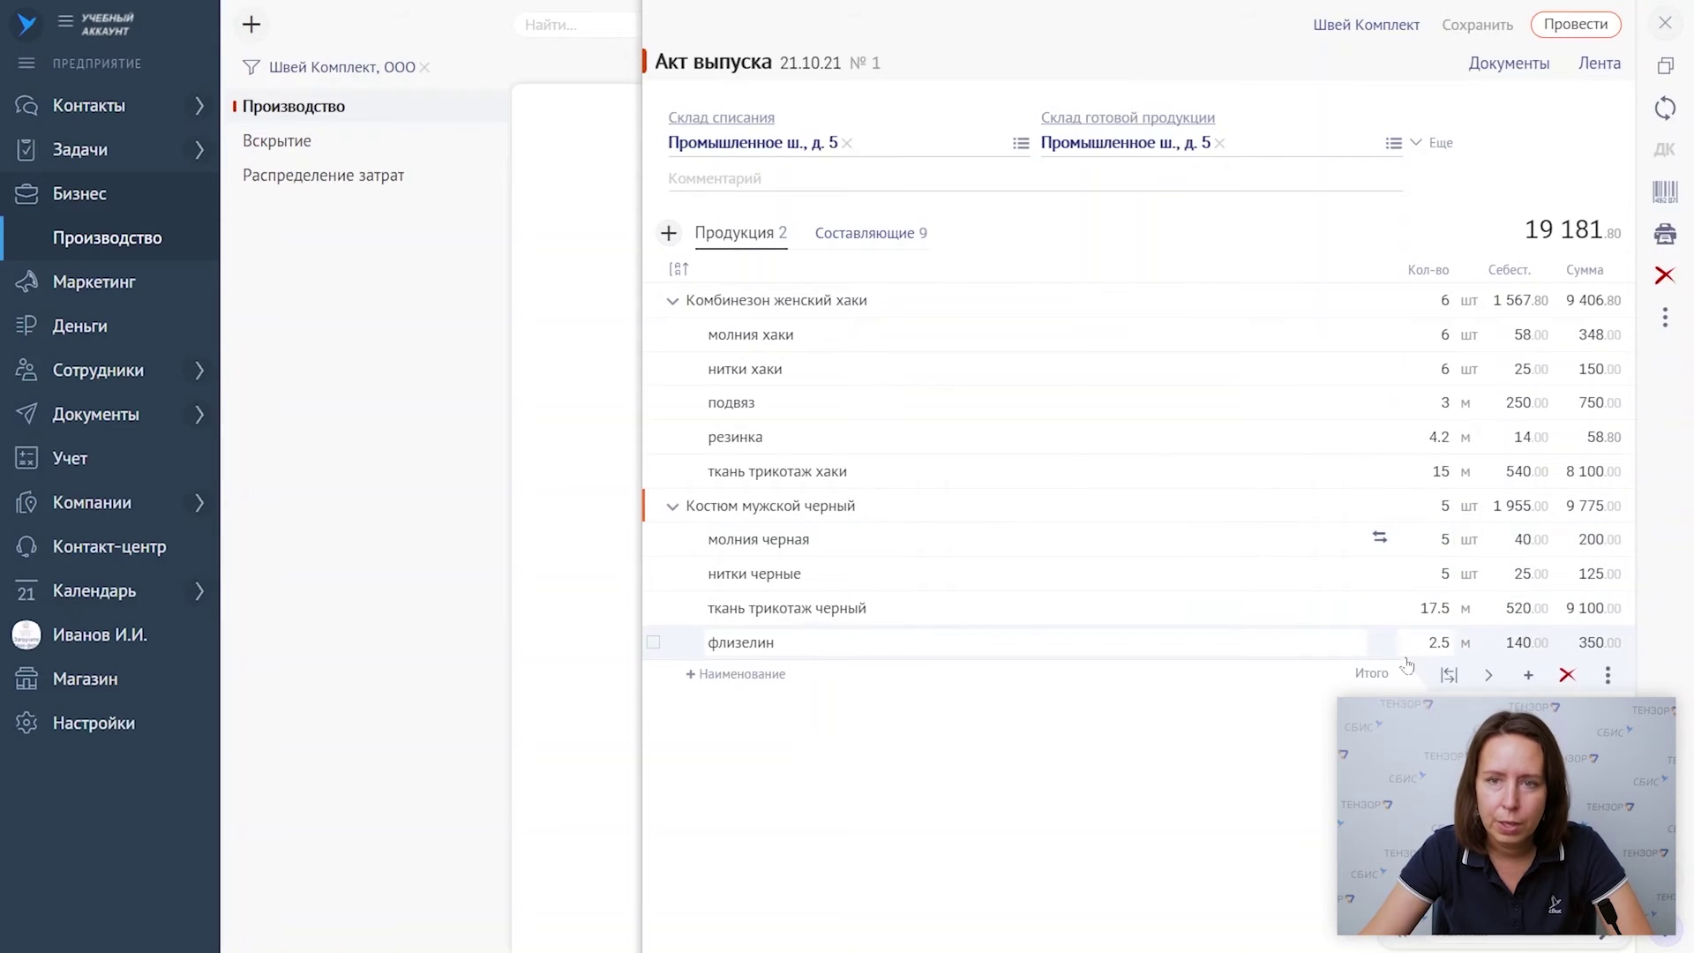
- Examine the act's Заменять на аналоги options, including the недостающее количество and целиком choices for replacement при проведении
left_click(1437, 143)
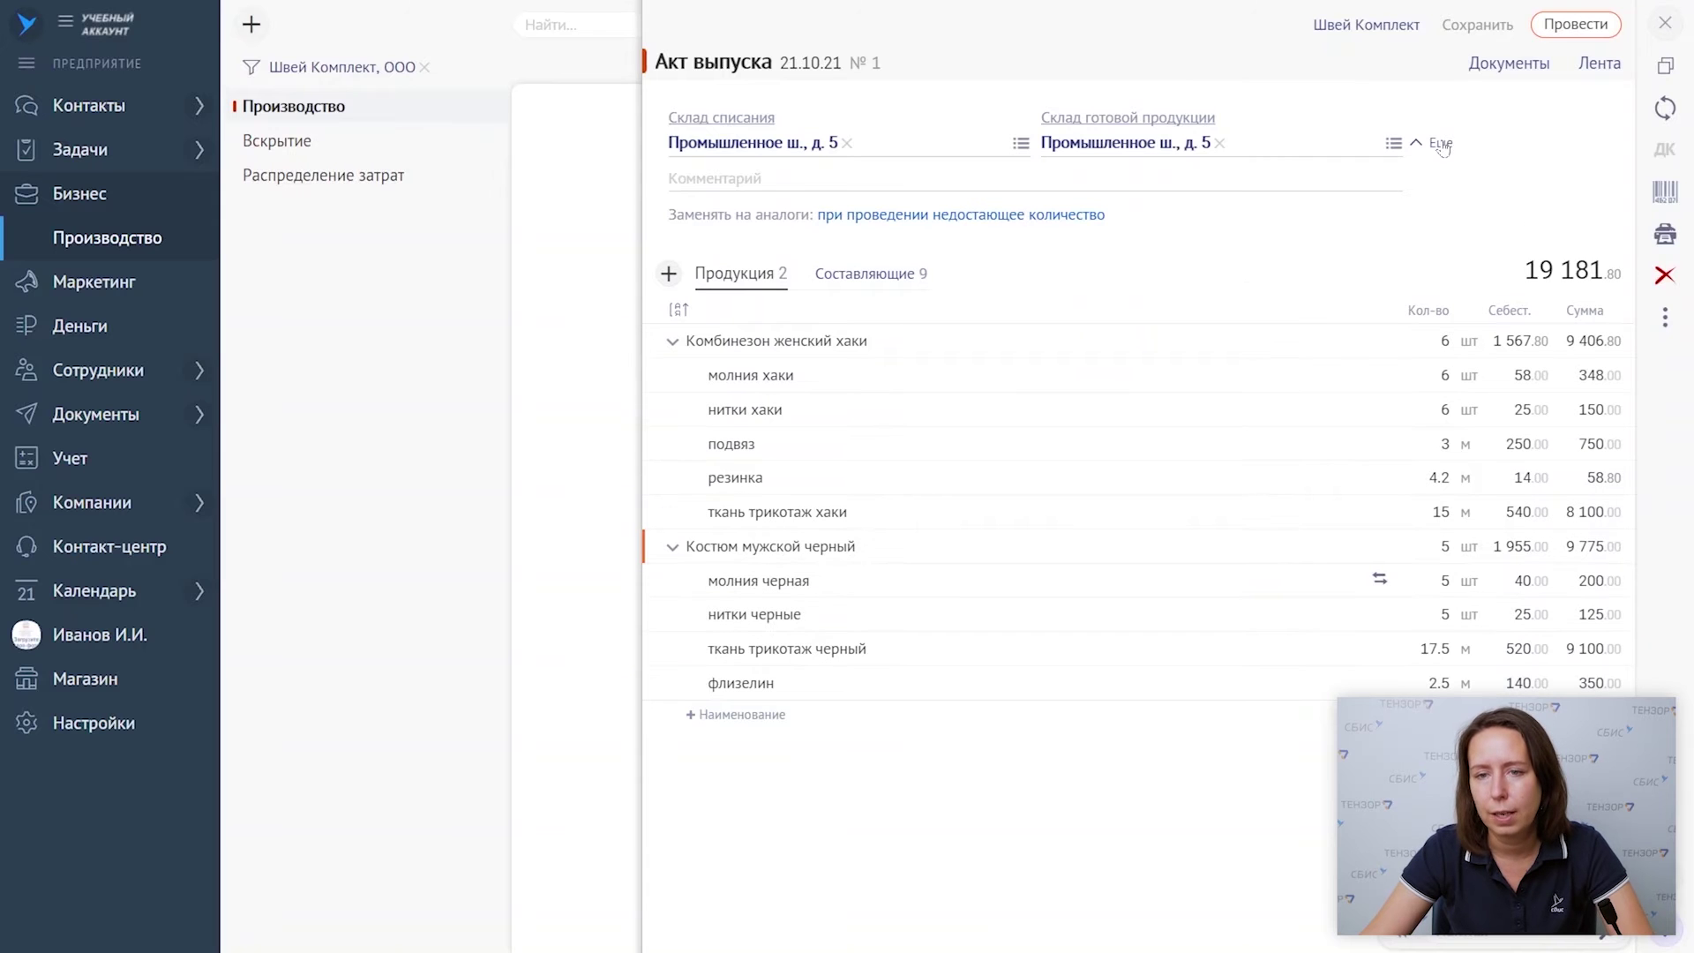
left_click(882, 216)
left_click(907, 250)
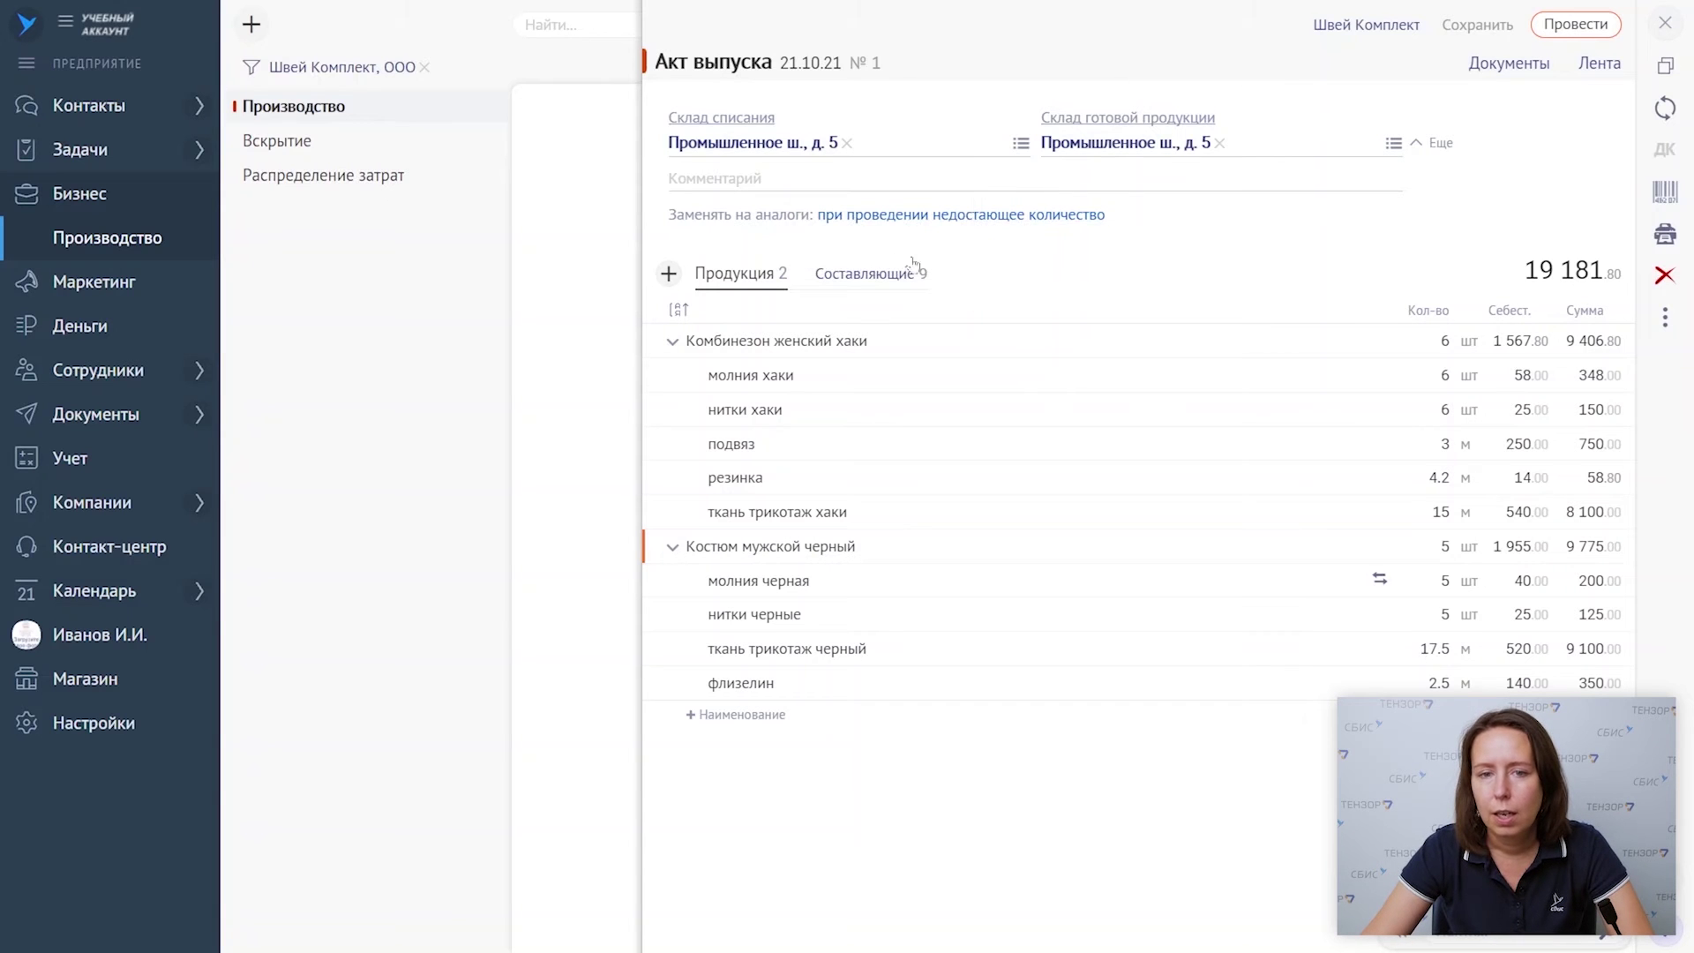
left_click(918, 216)
mouse_move(922, 252)
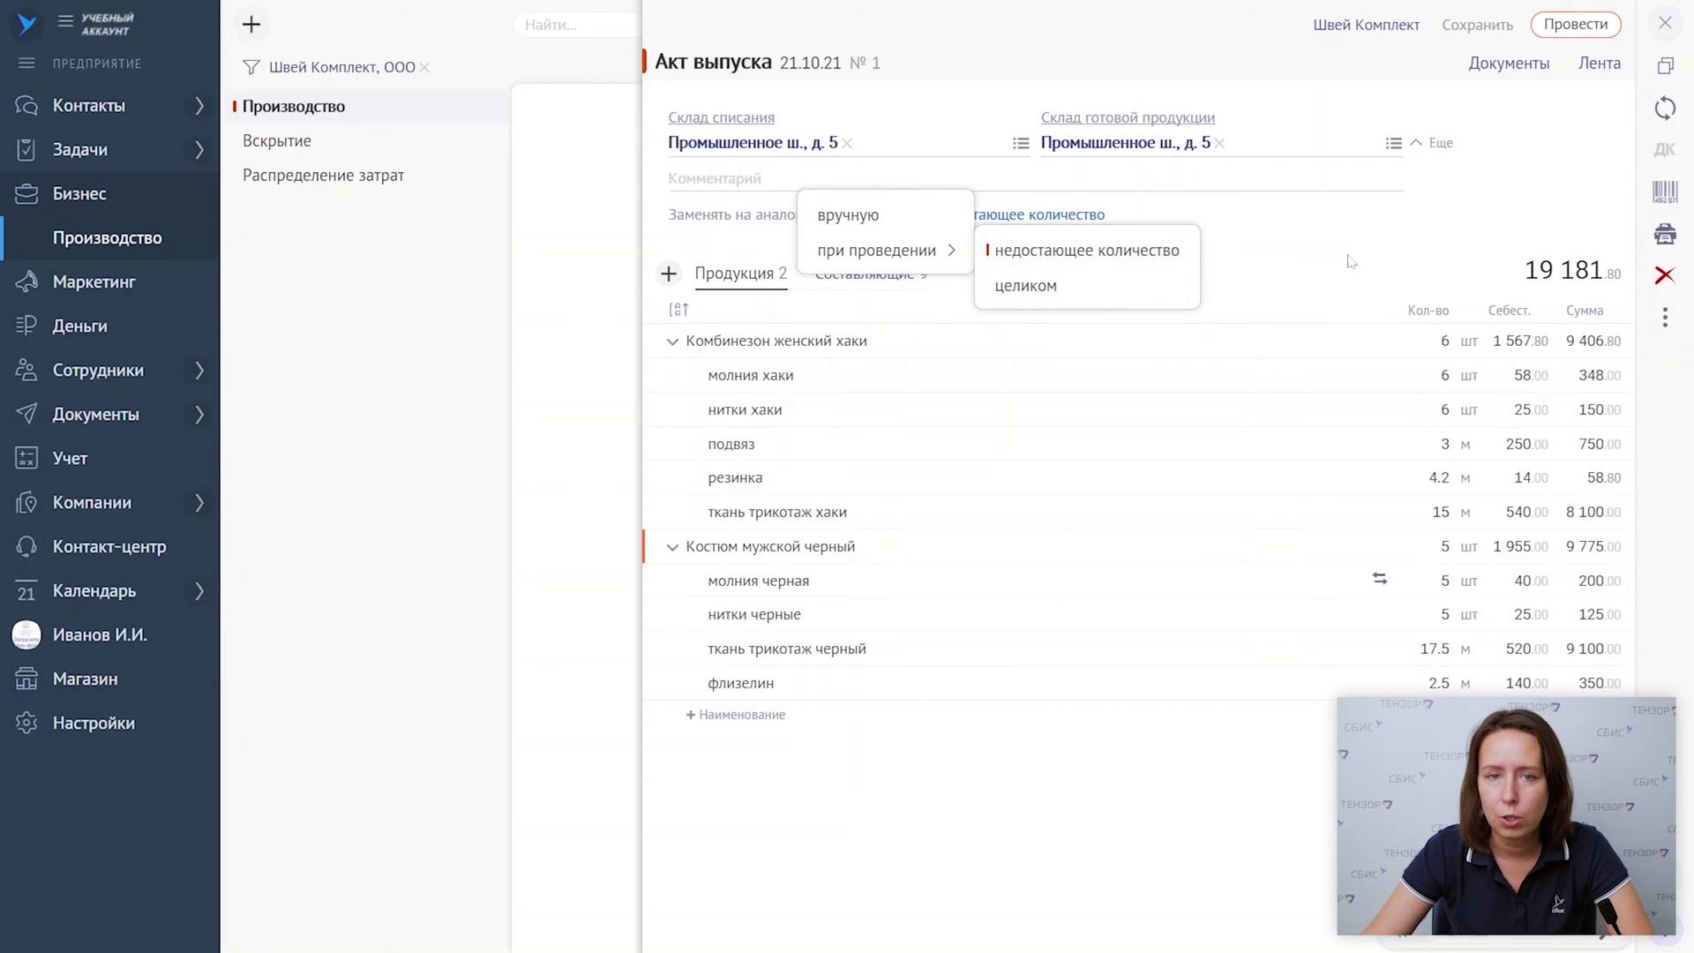
left_click(904, 80)
- Set the date of the production act to 15.09.21
left_click(780, 63)
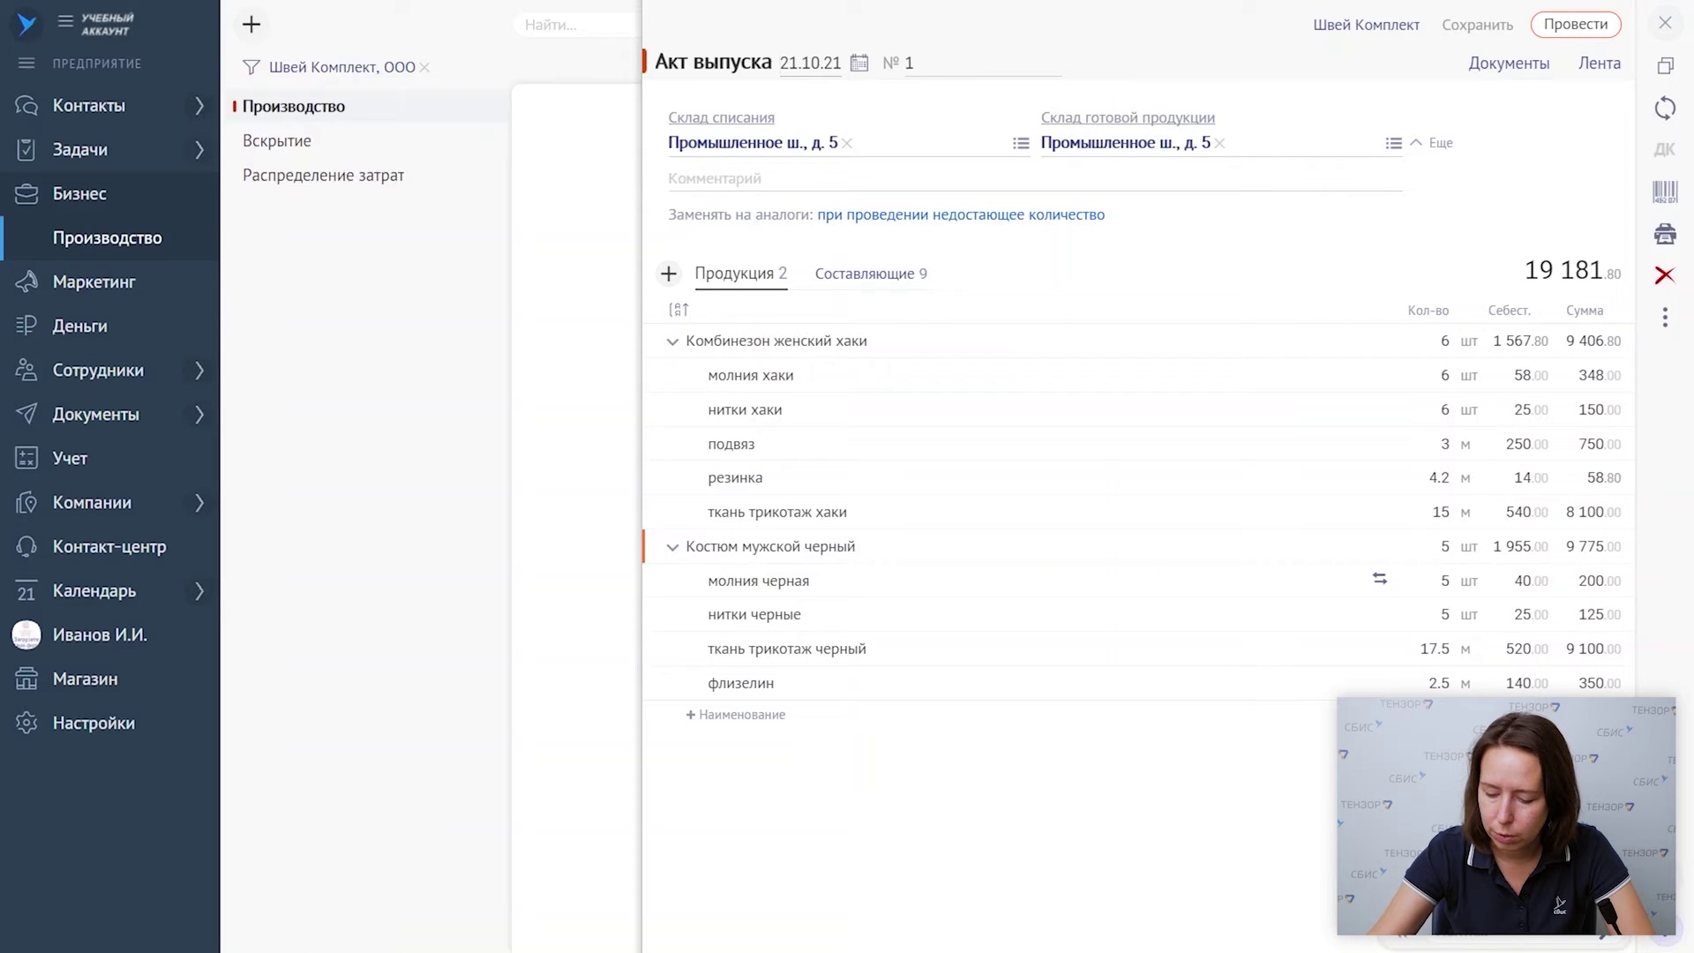
type("150921")
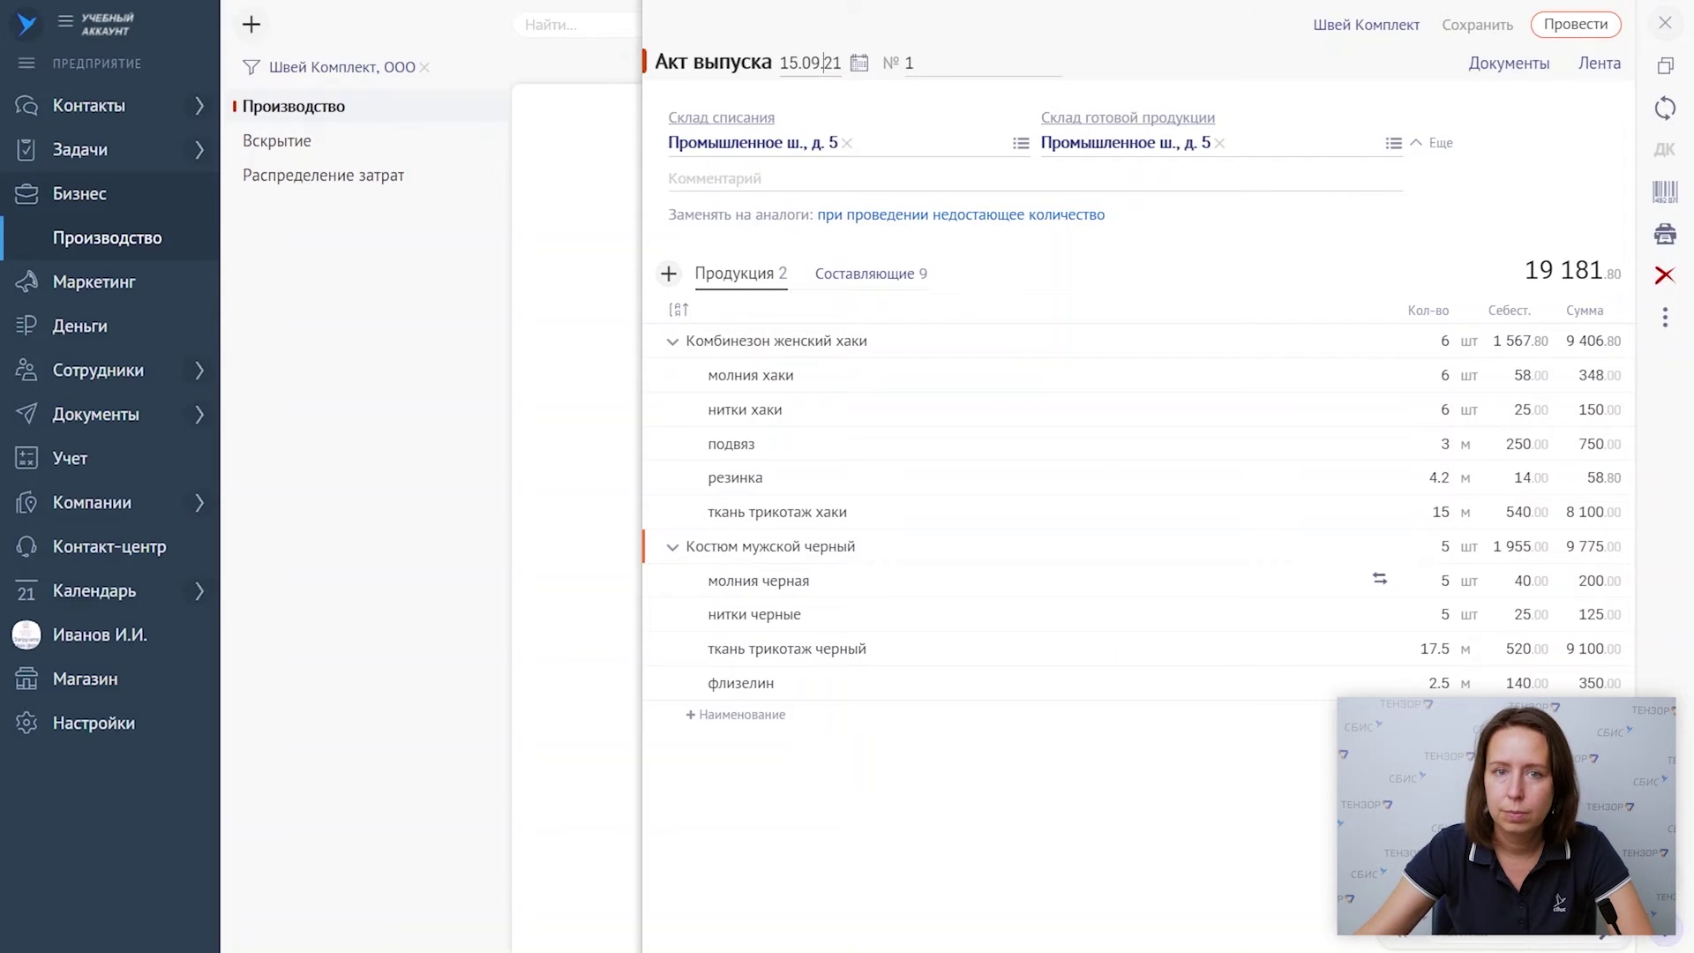
- Post the production act dated 15.09.21 with the shortage-only analogue replacement
left_click(1563, 24)
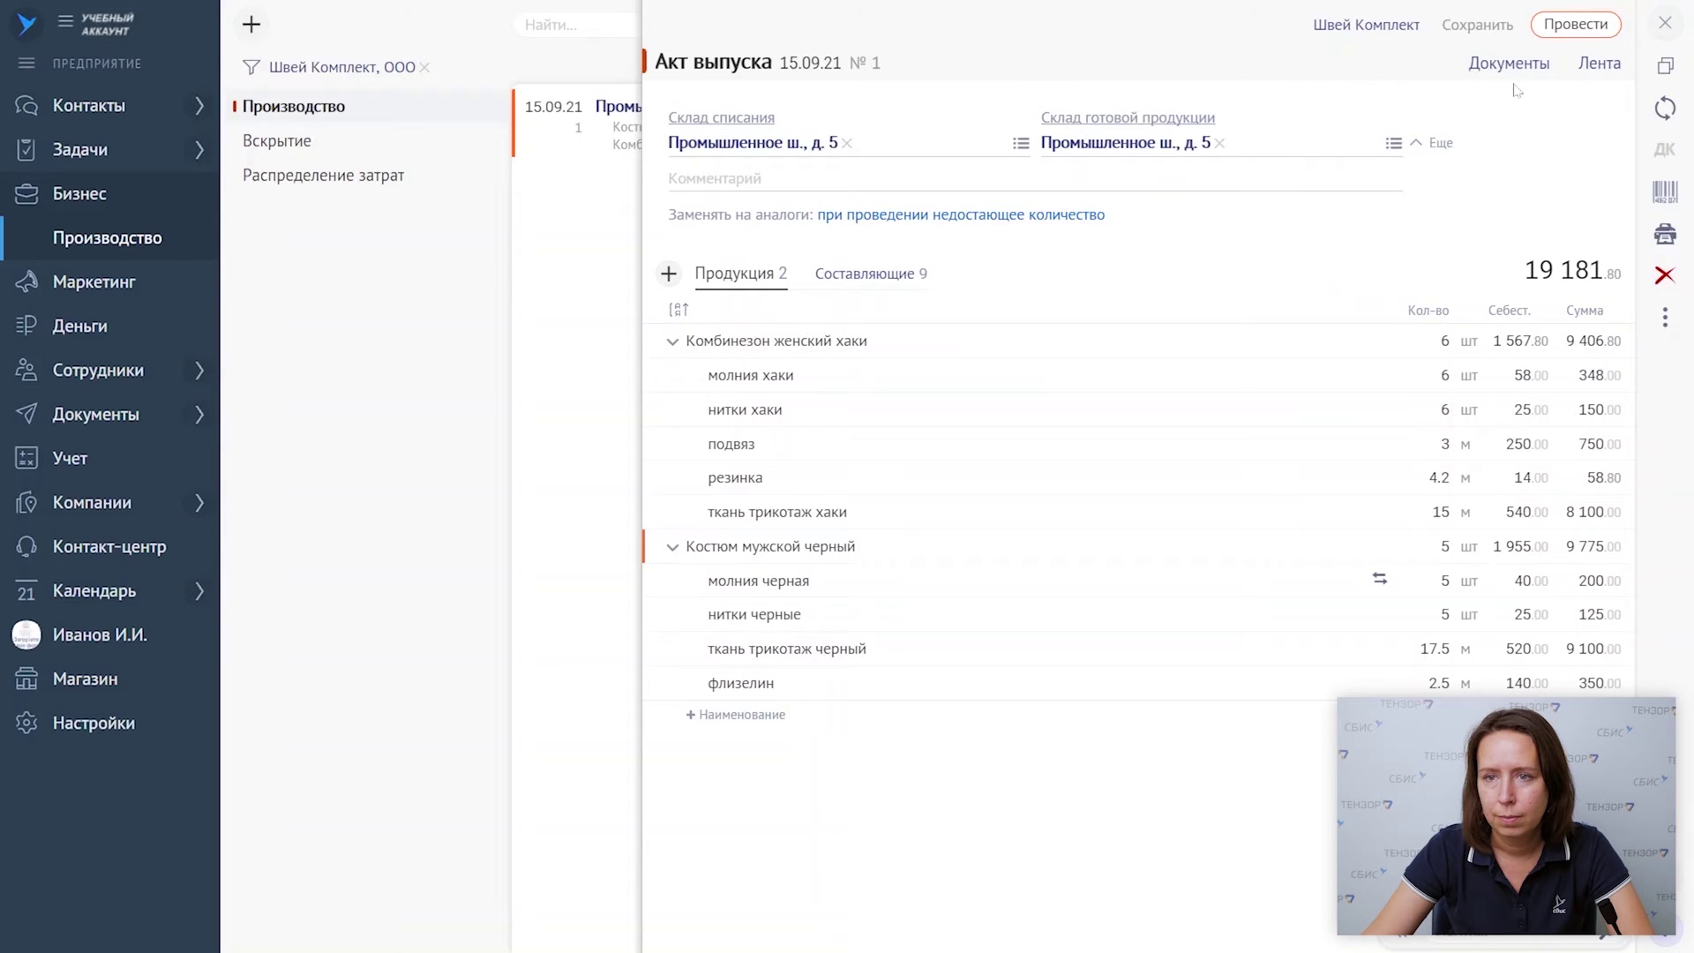
left_click(871, 144)
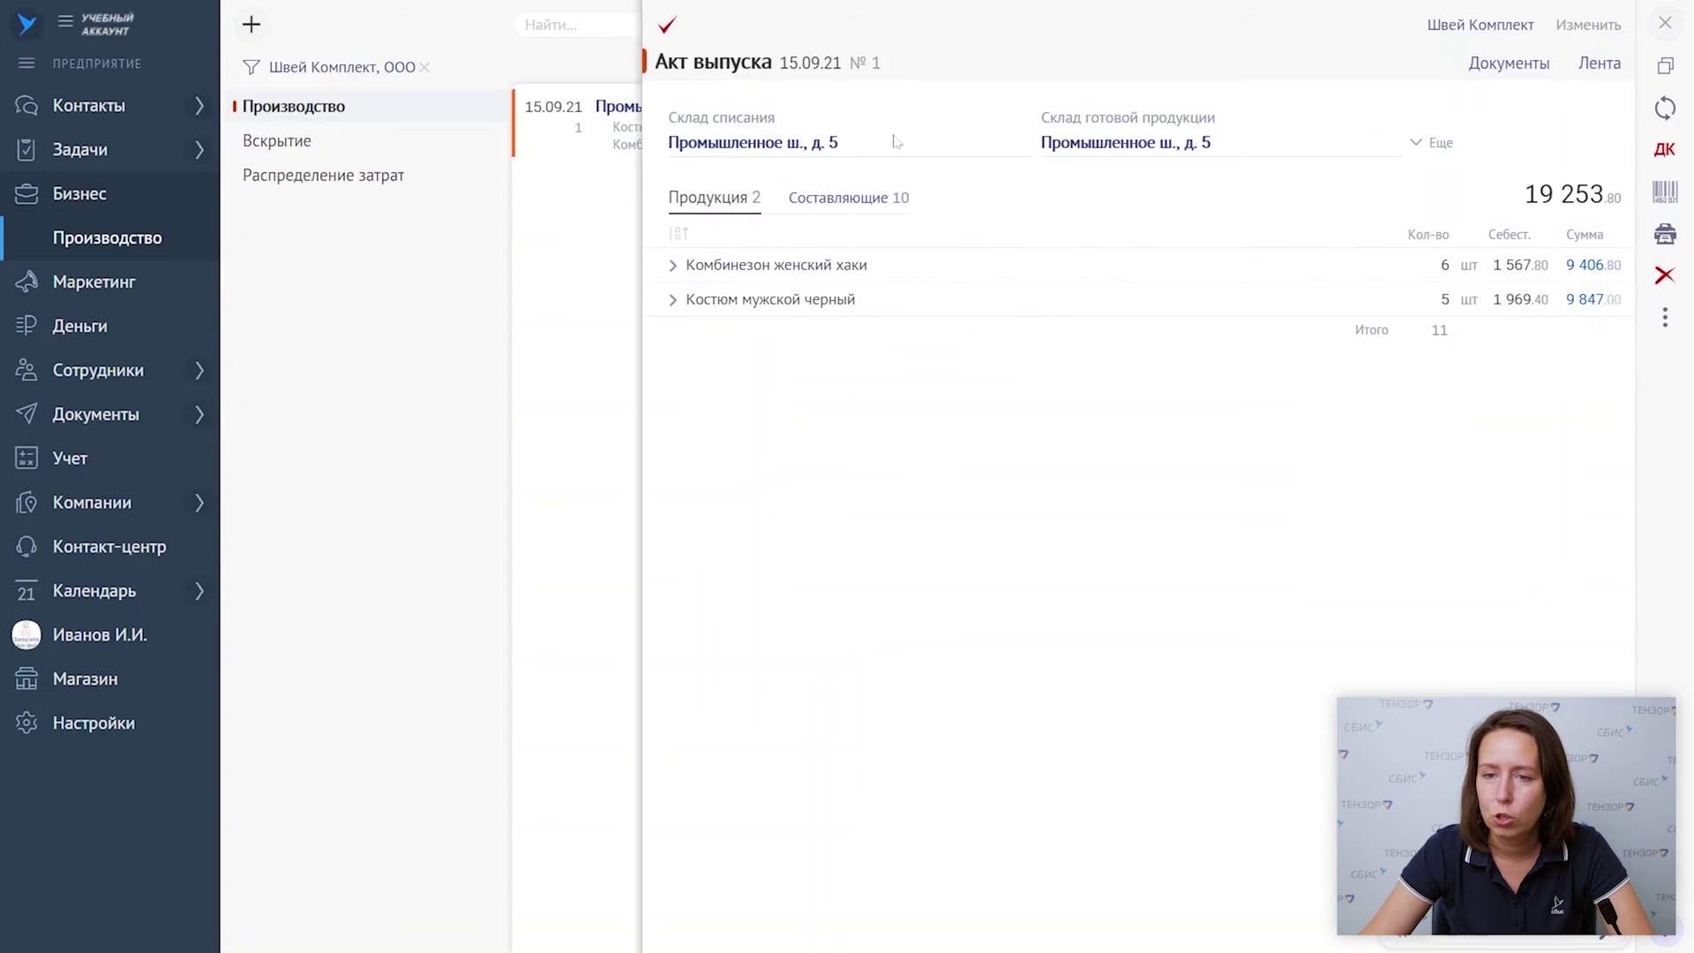
- Examine the stock movements of молния черная in Костюм мужской черный and the analogue breakdown used for it
left_click(674, 300)
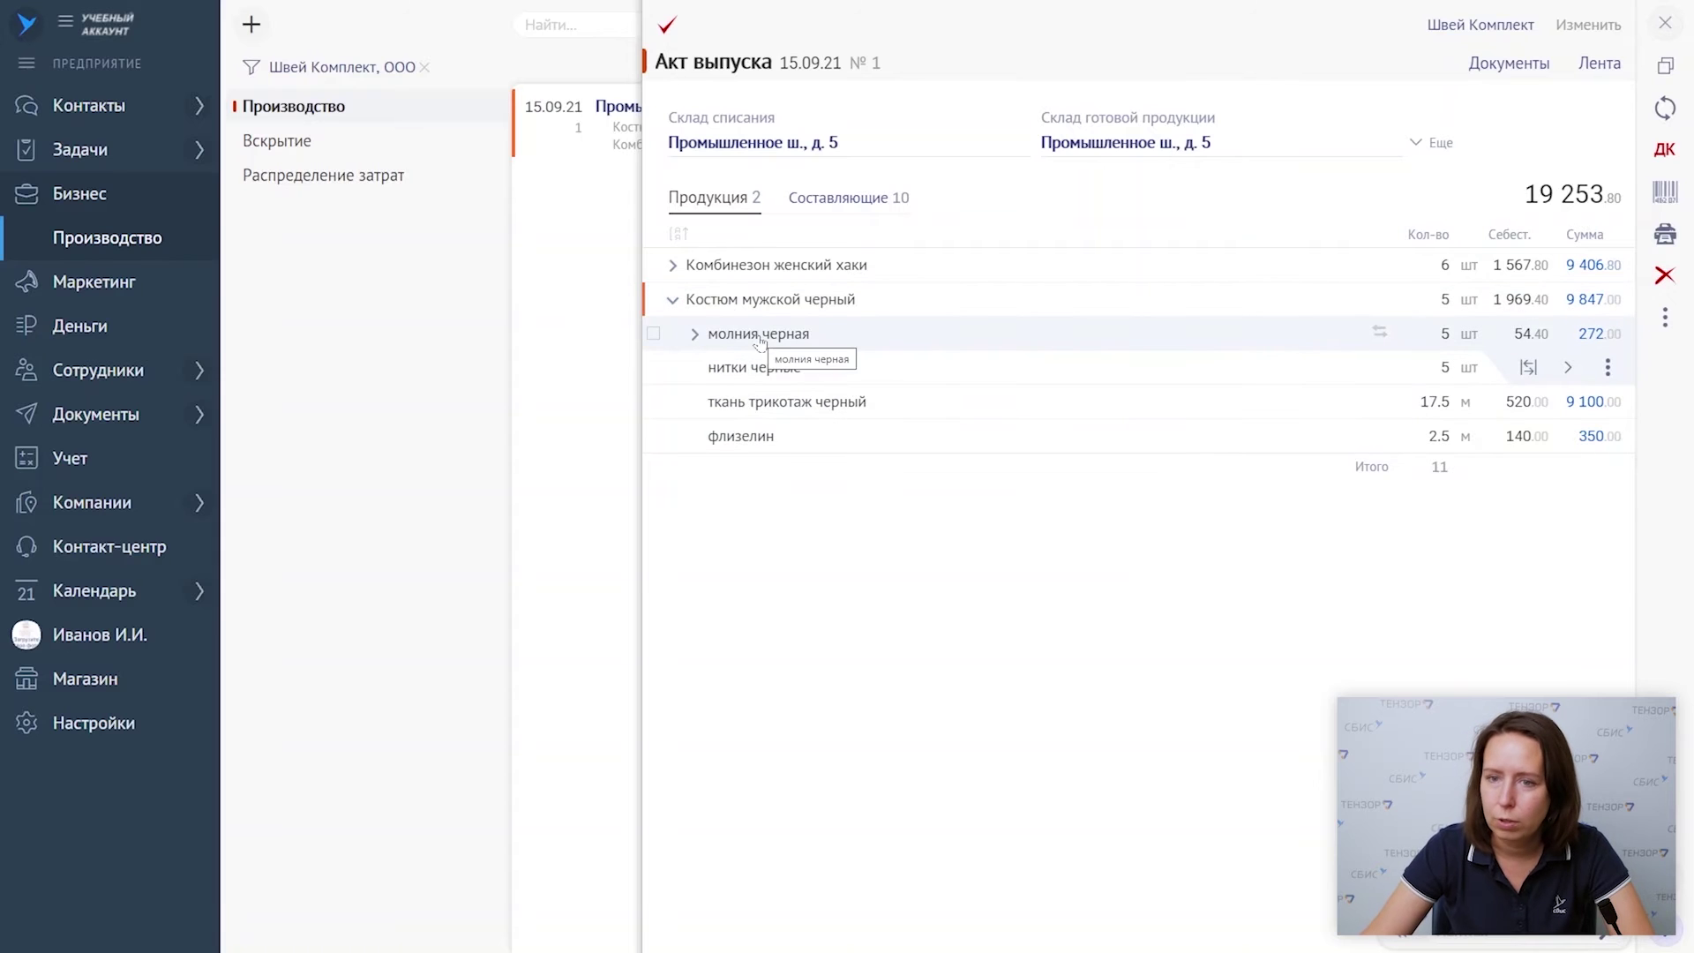
left_click(1527, 369)
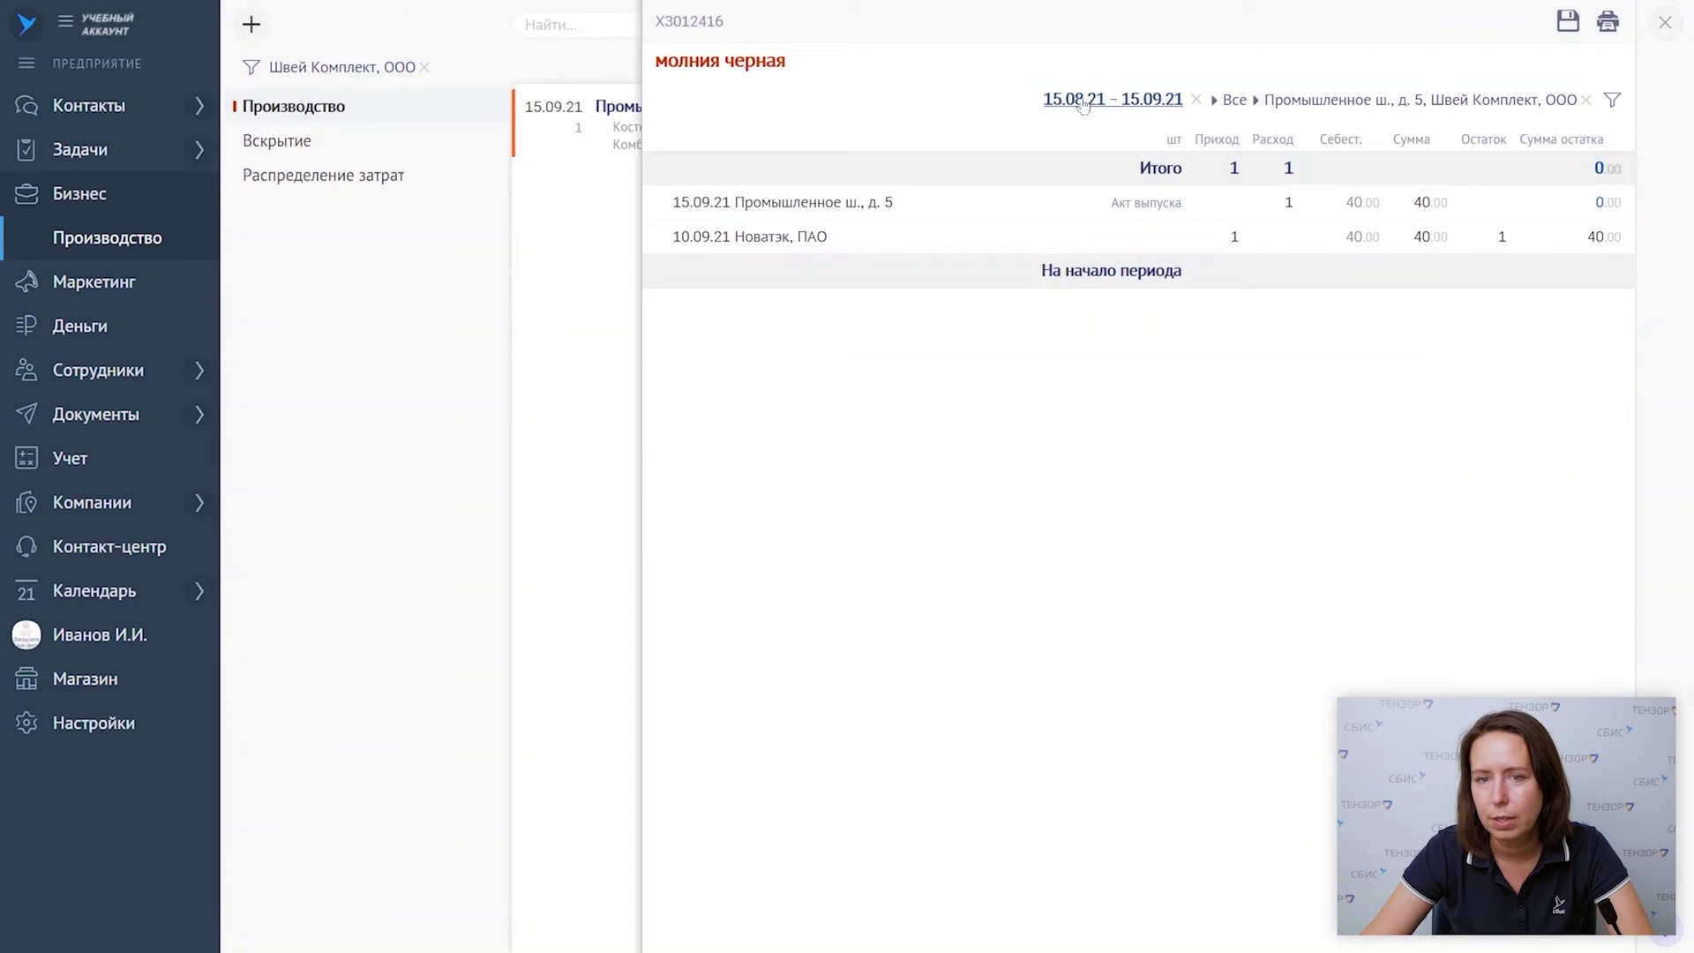
left_click(1665, 22)
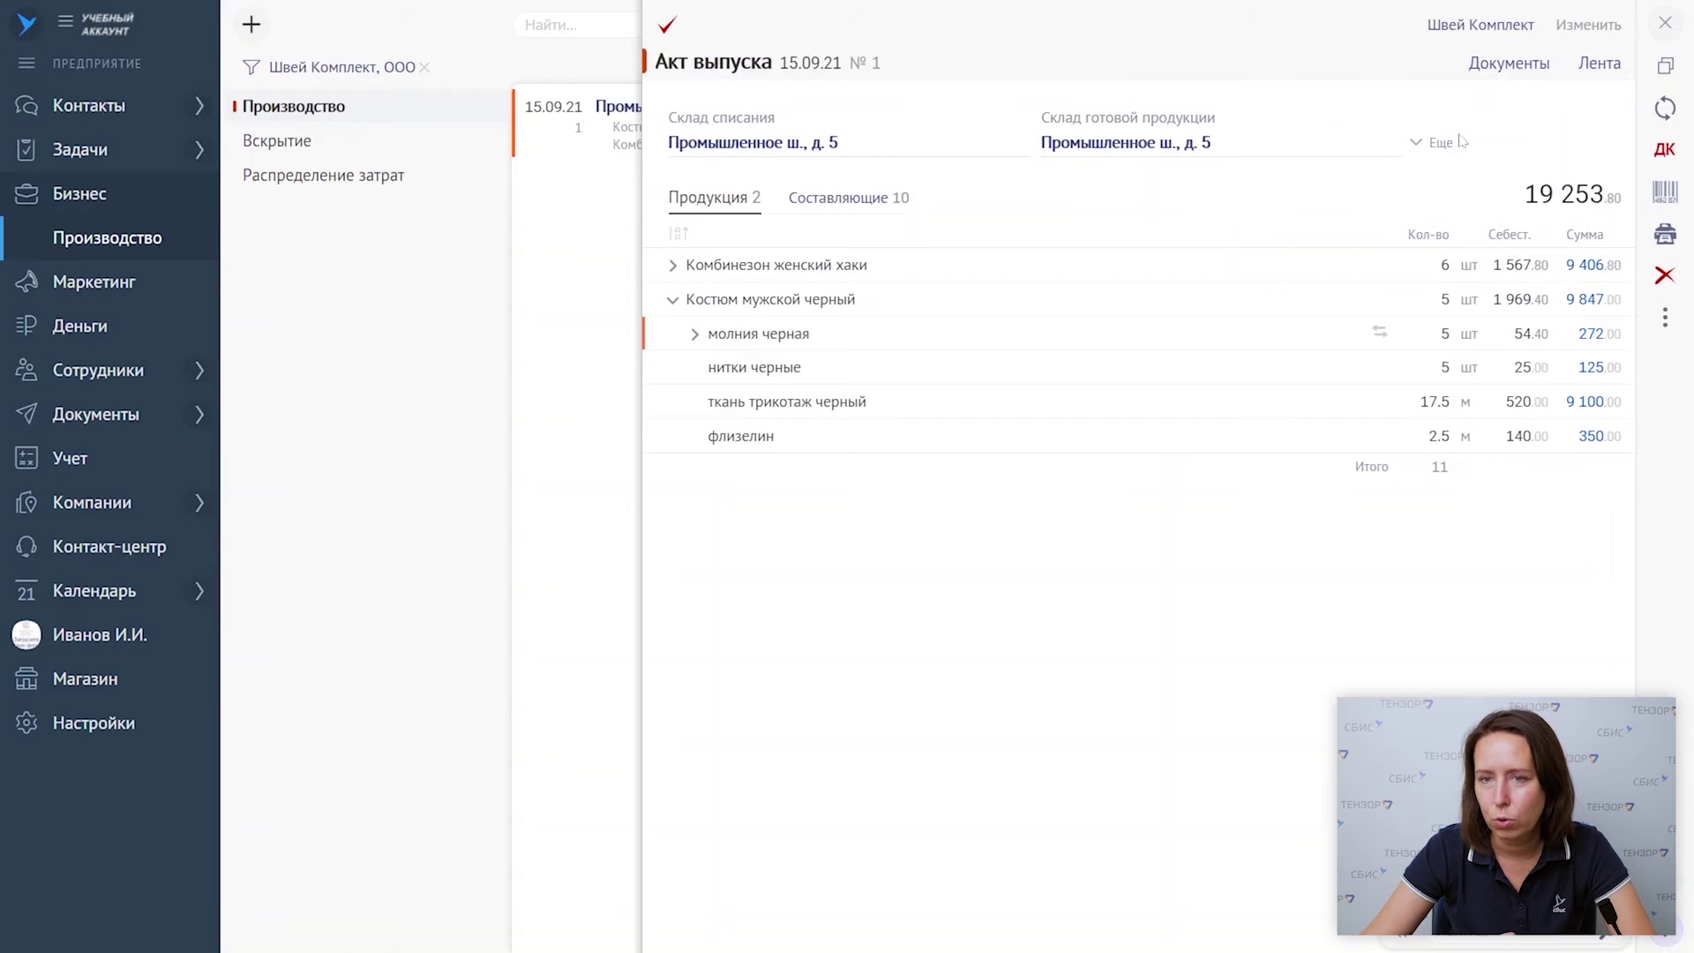
left_click(694, 333)
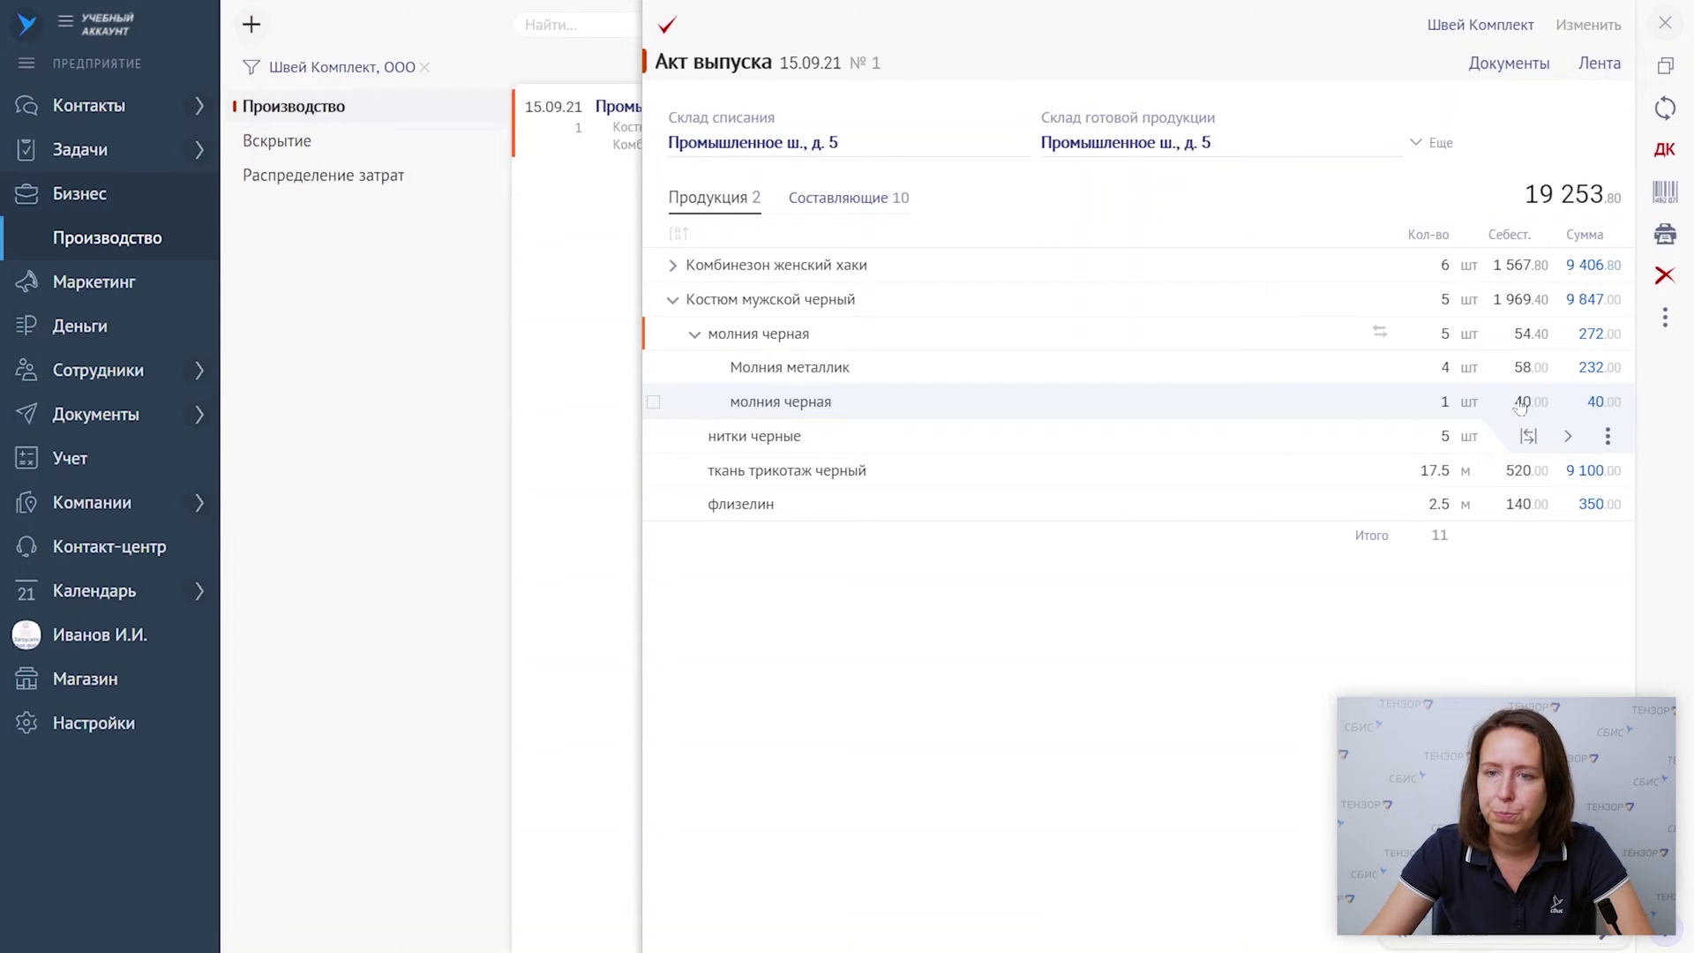
- Edit the posted act to set the quantity of флизелин in Костюм мужской черный to 3 and post it again
left_click(1591, 24)
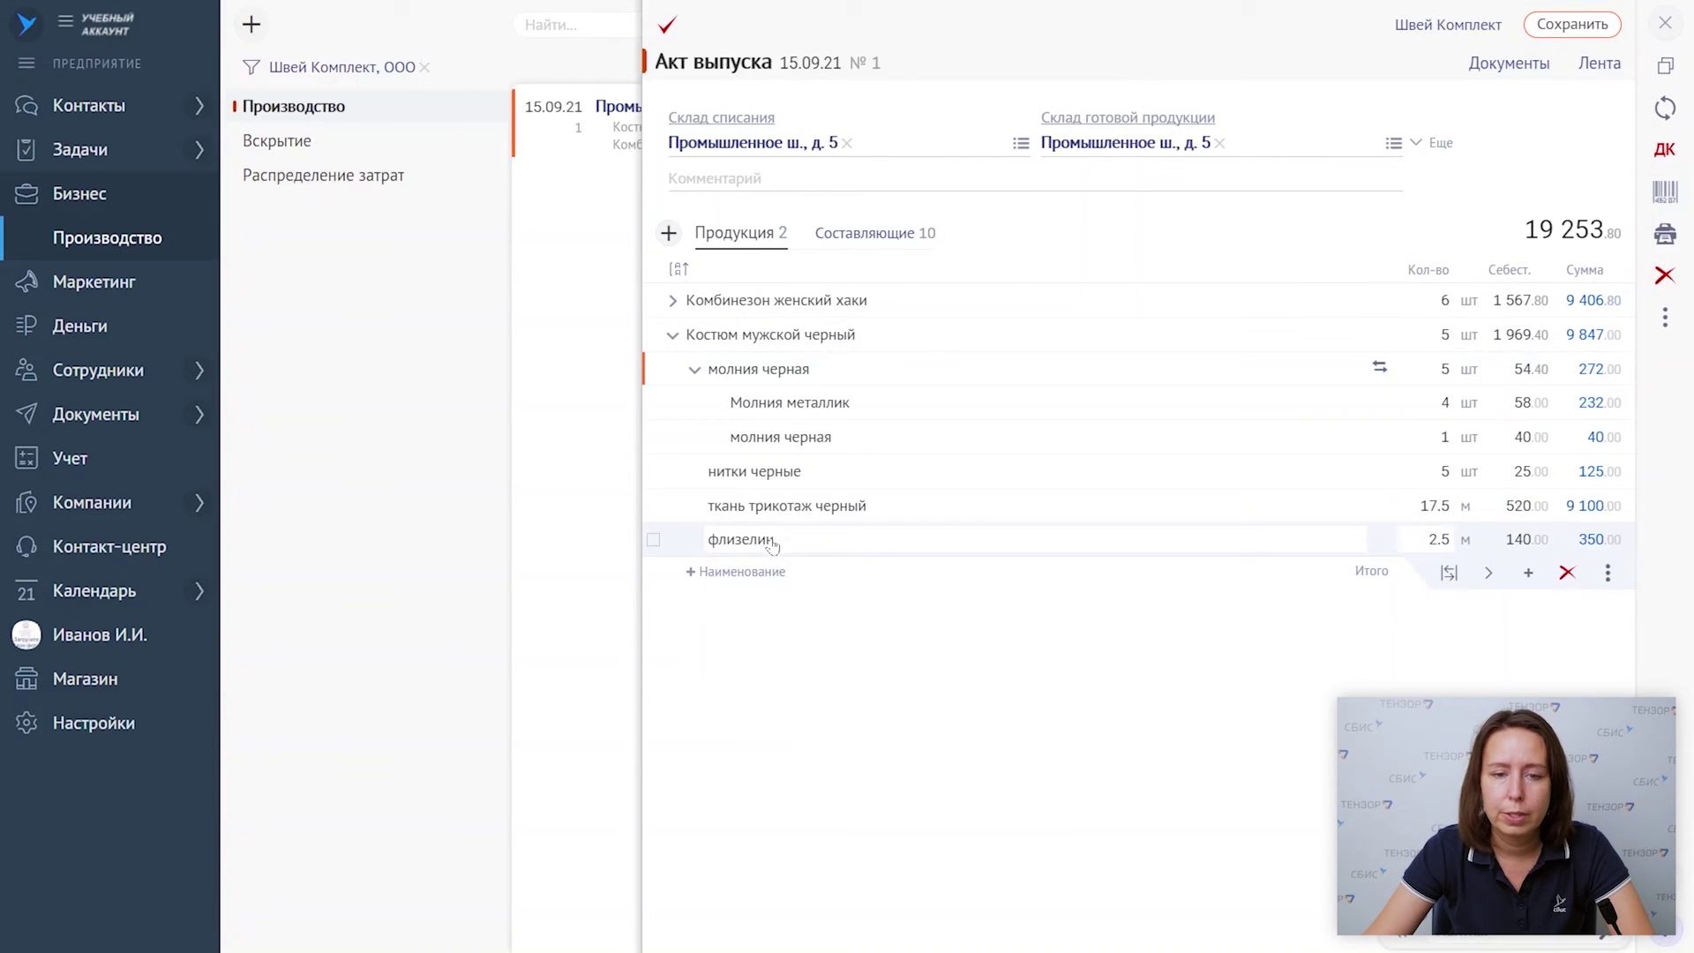
left_click(1429, 542)
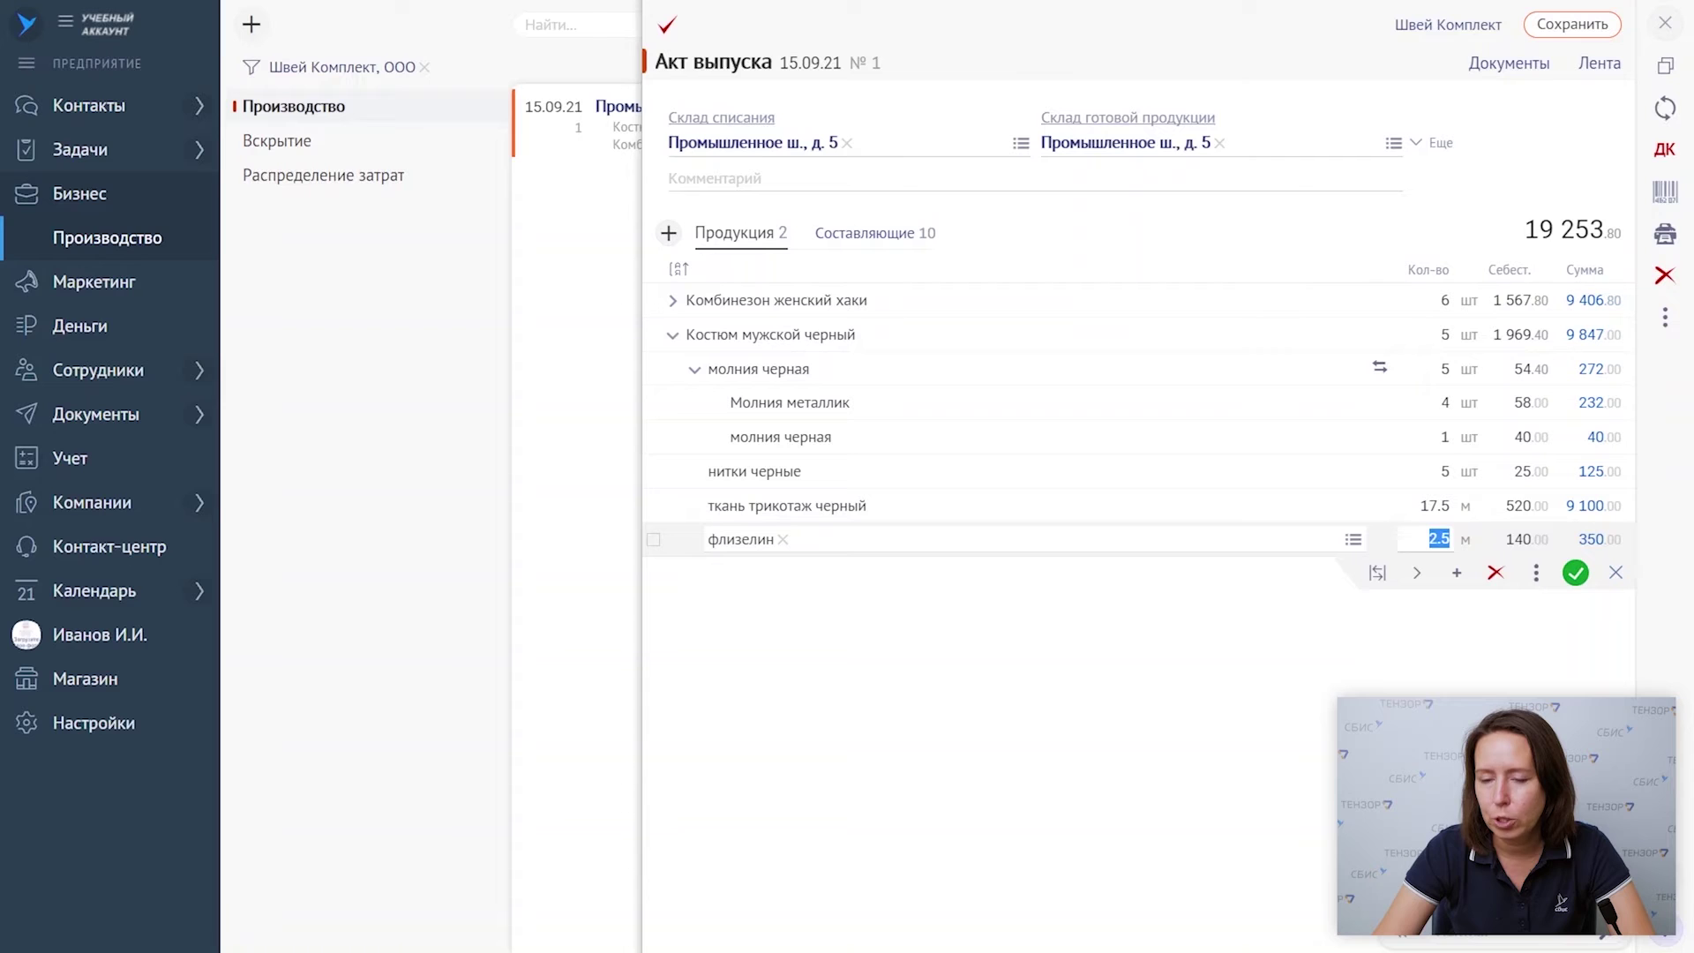
type("30")
key("BackSpace")
left_click(1576, 573)
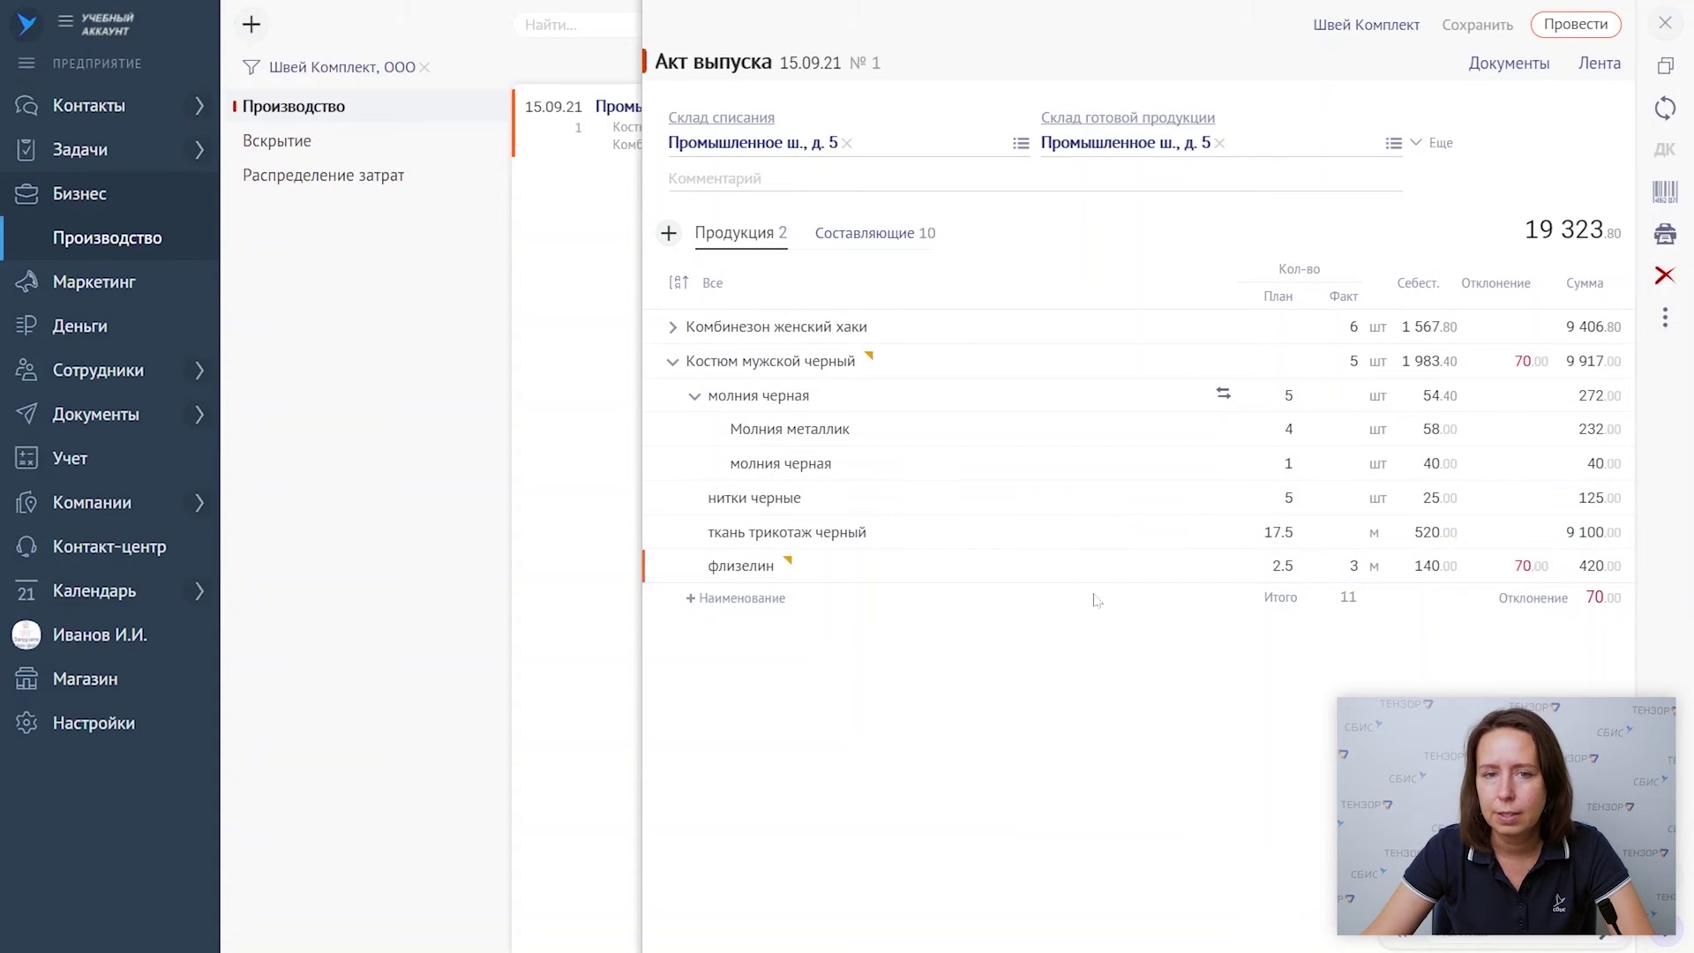
left_click(1576, 32)
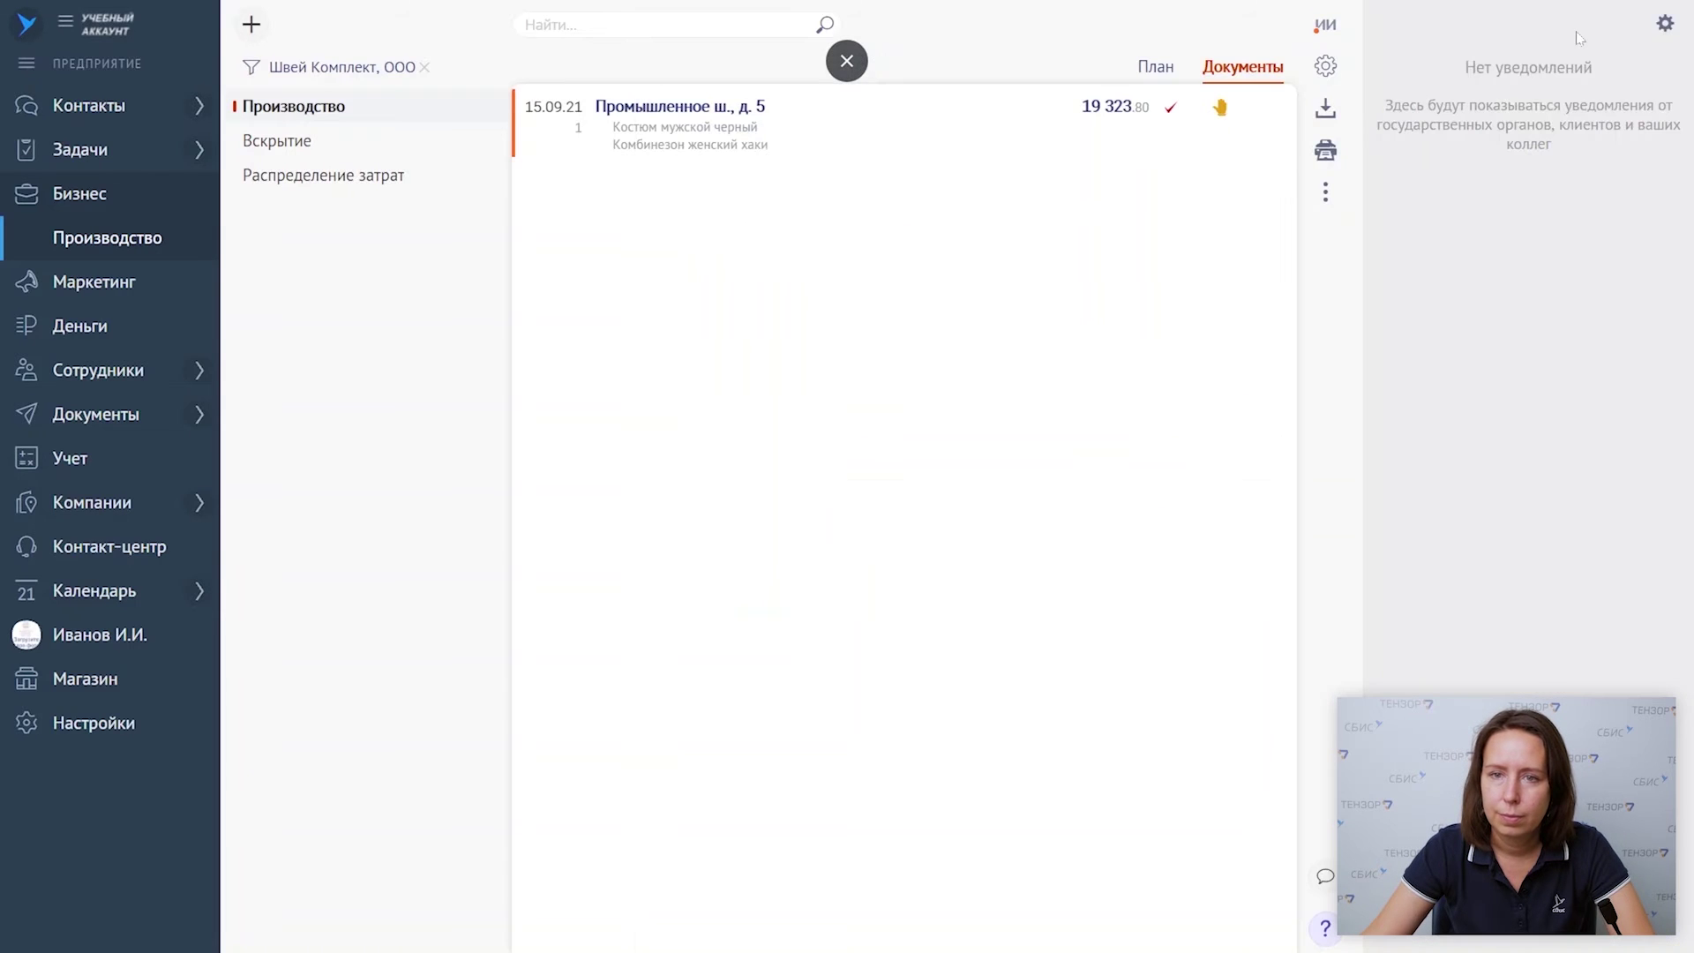
- Review the manual composition change notice on the production act and the available filters for the production documents
left_click(1222, 116)
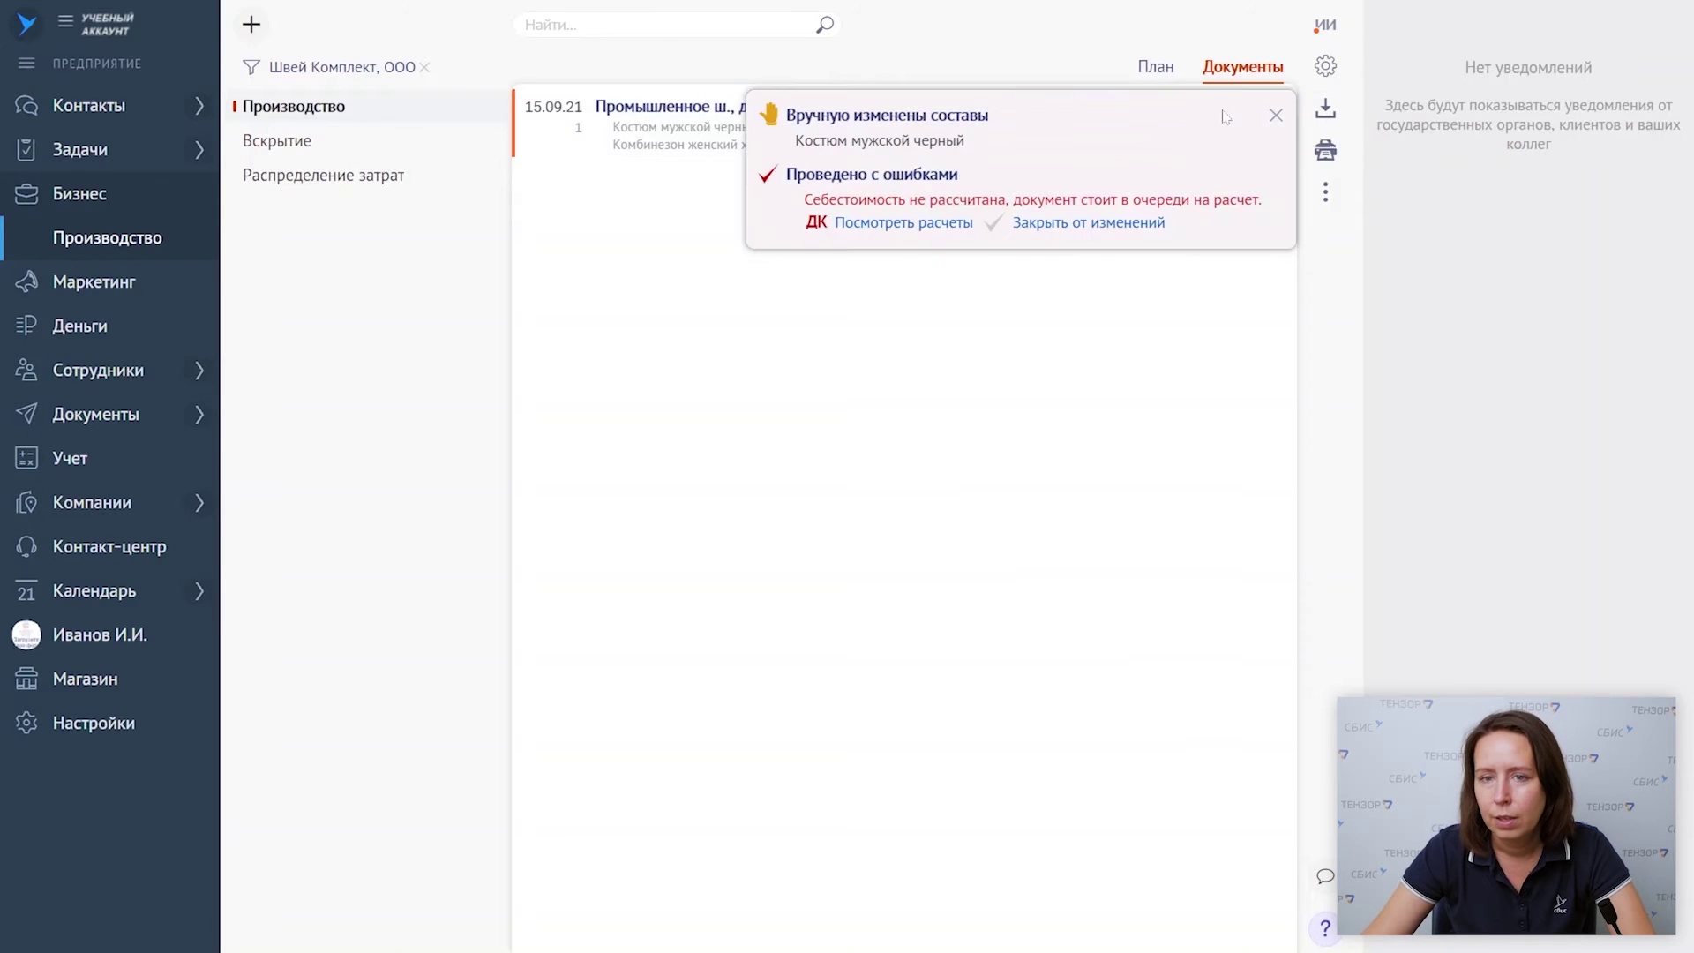
left_click(1277, 116)
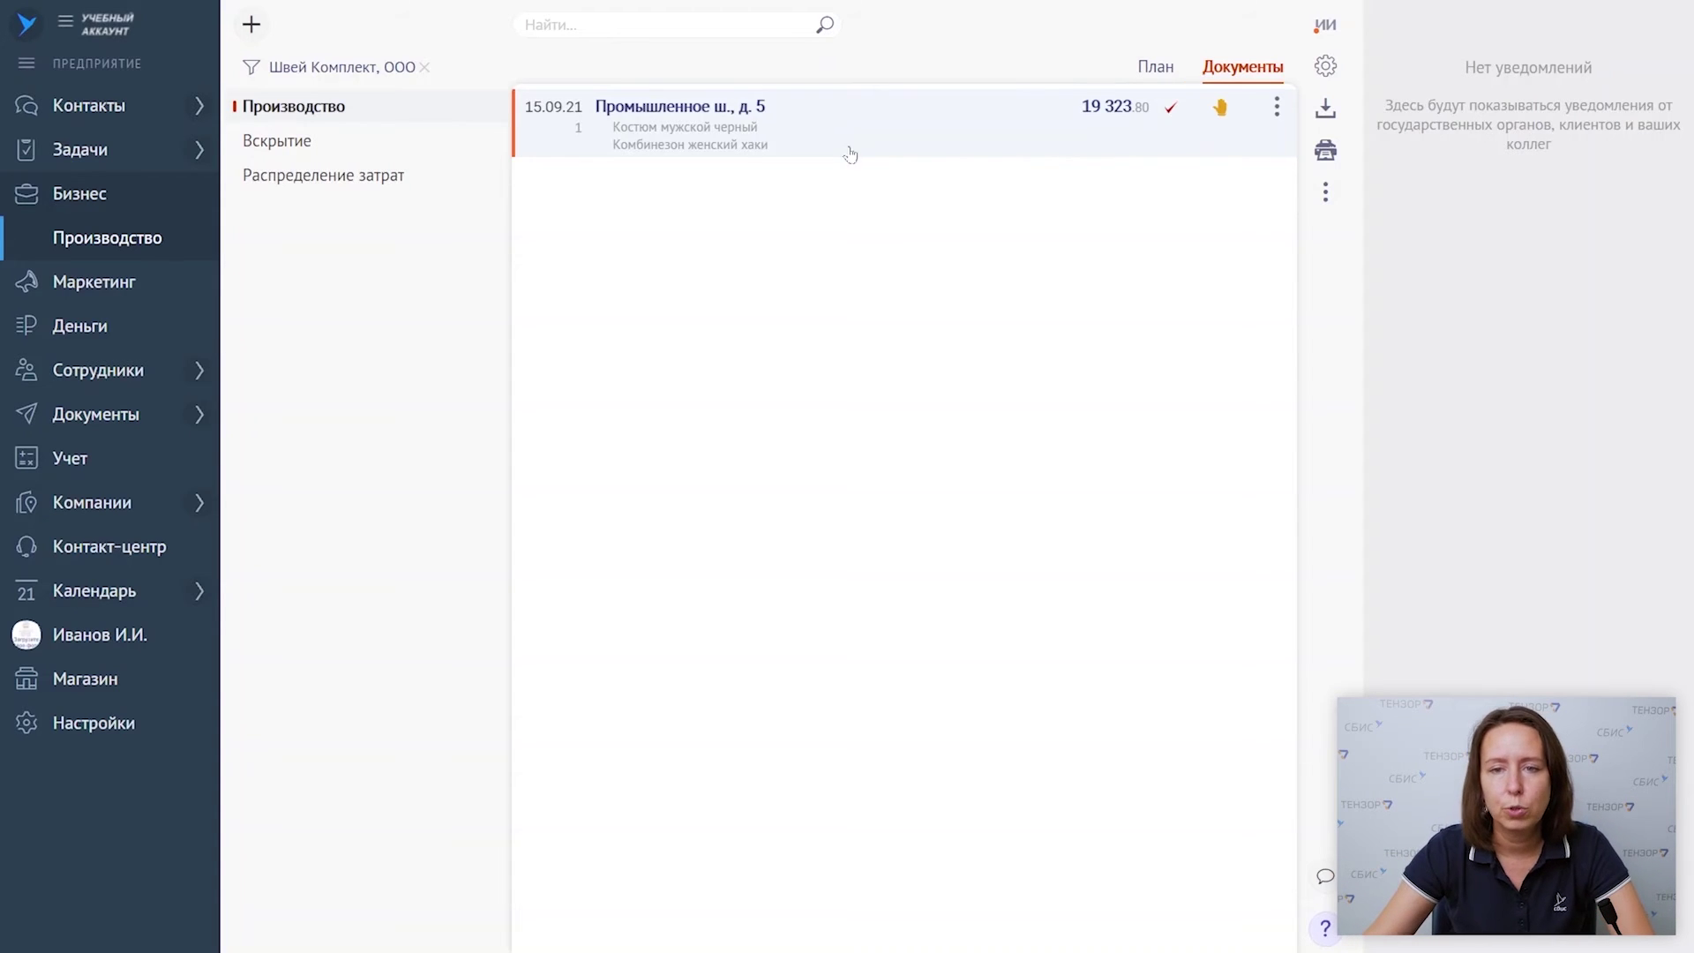
left_click(251, 70)
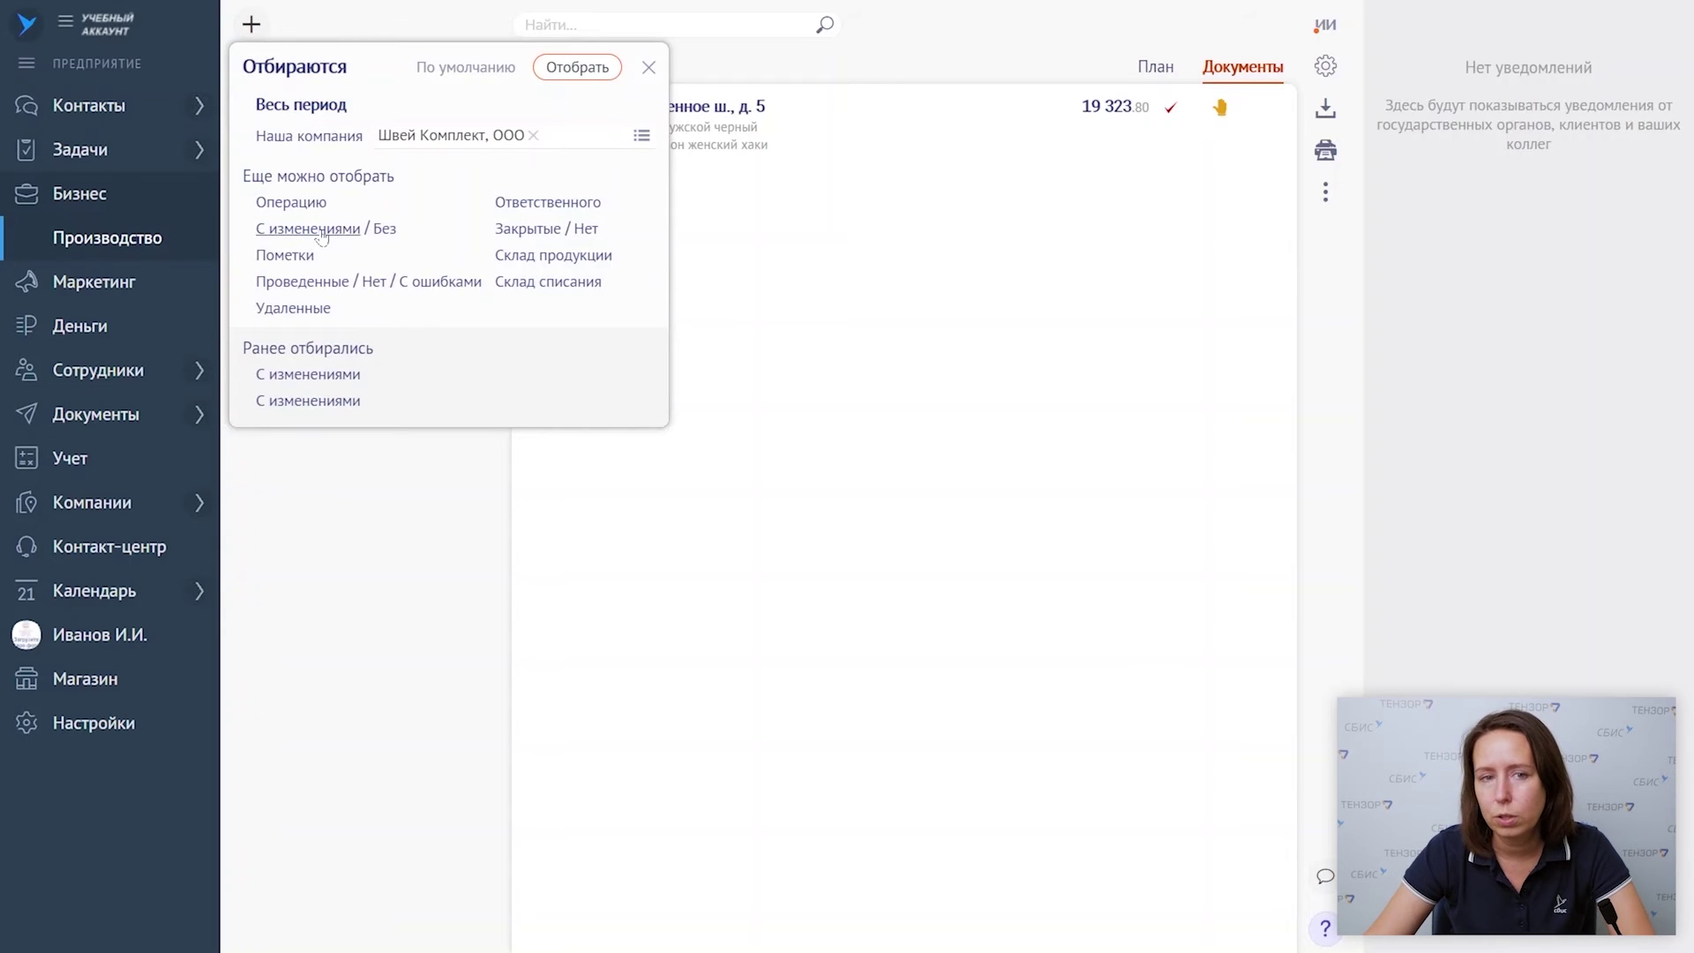
left_click(648, 67)
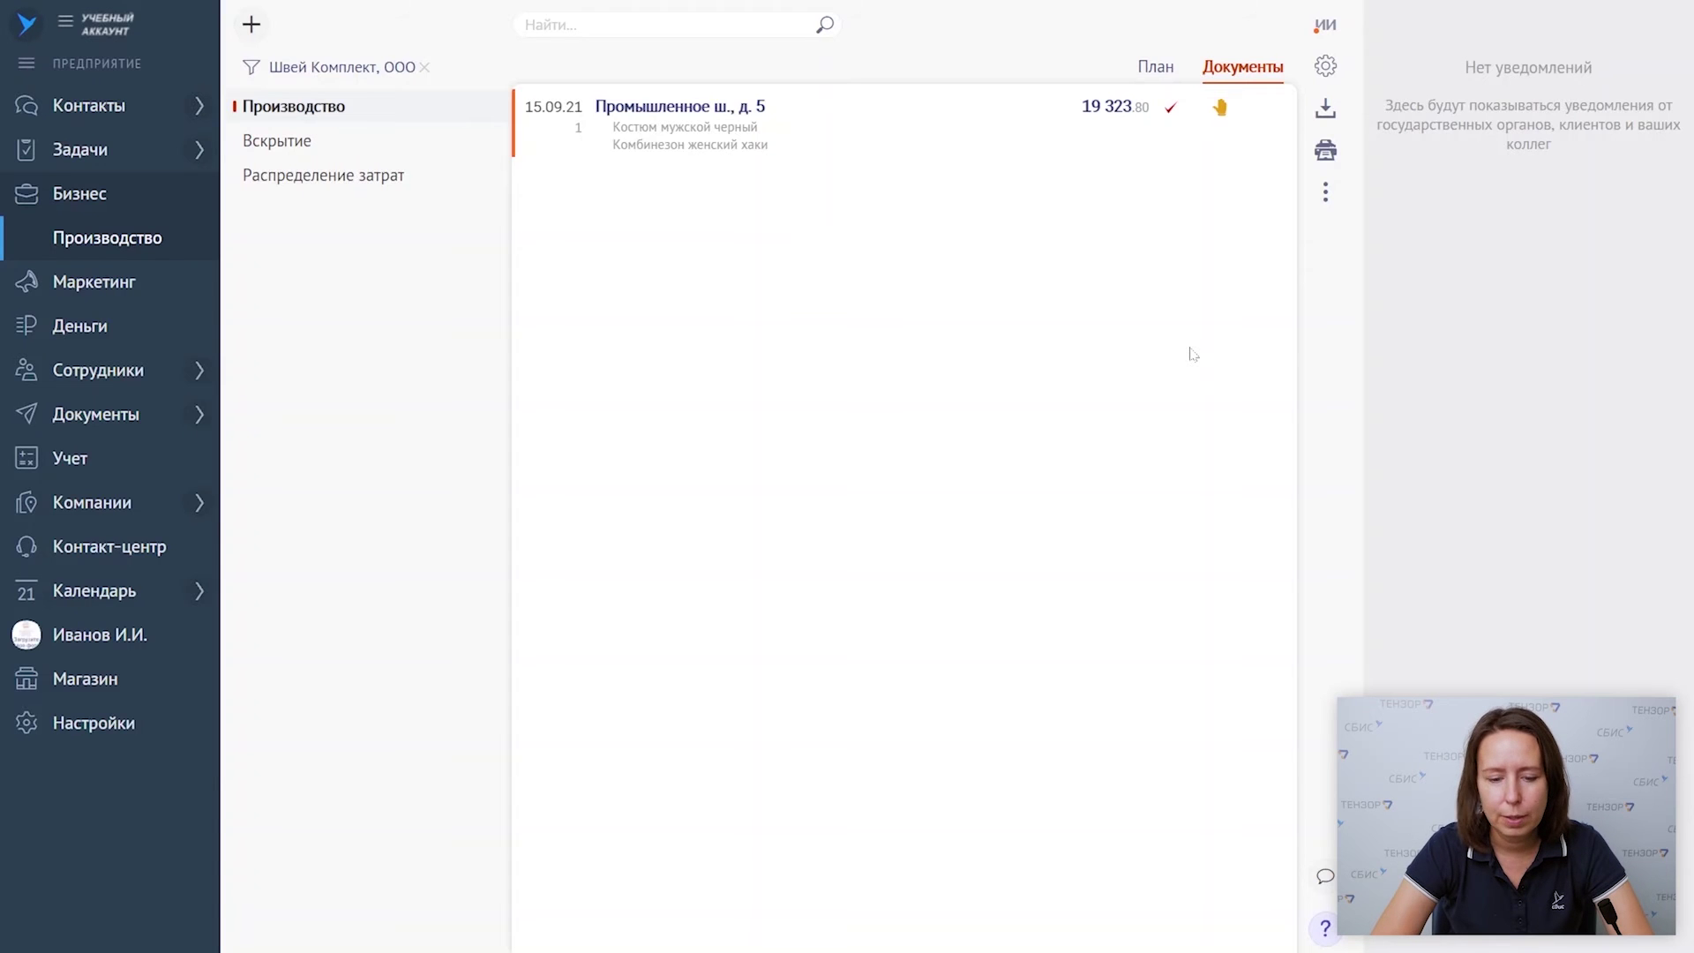
mouse_move(95, 372)
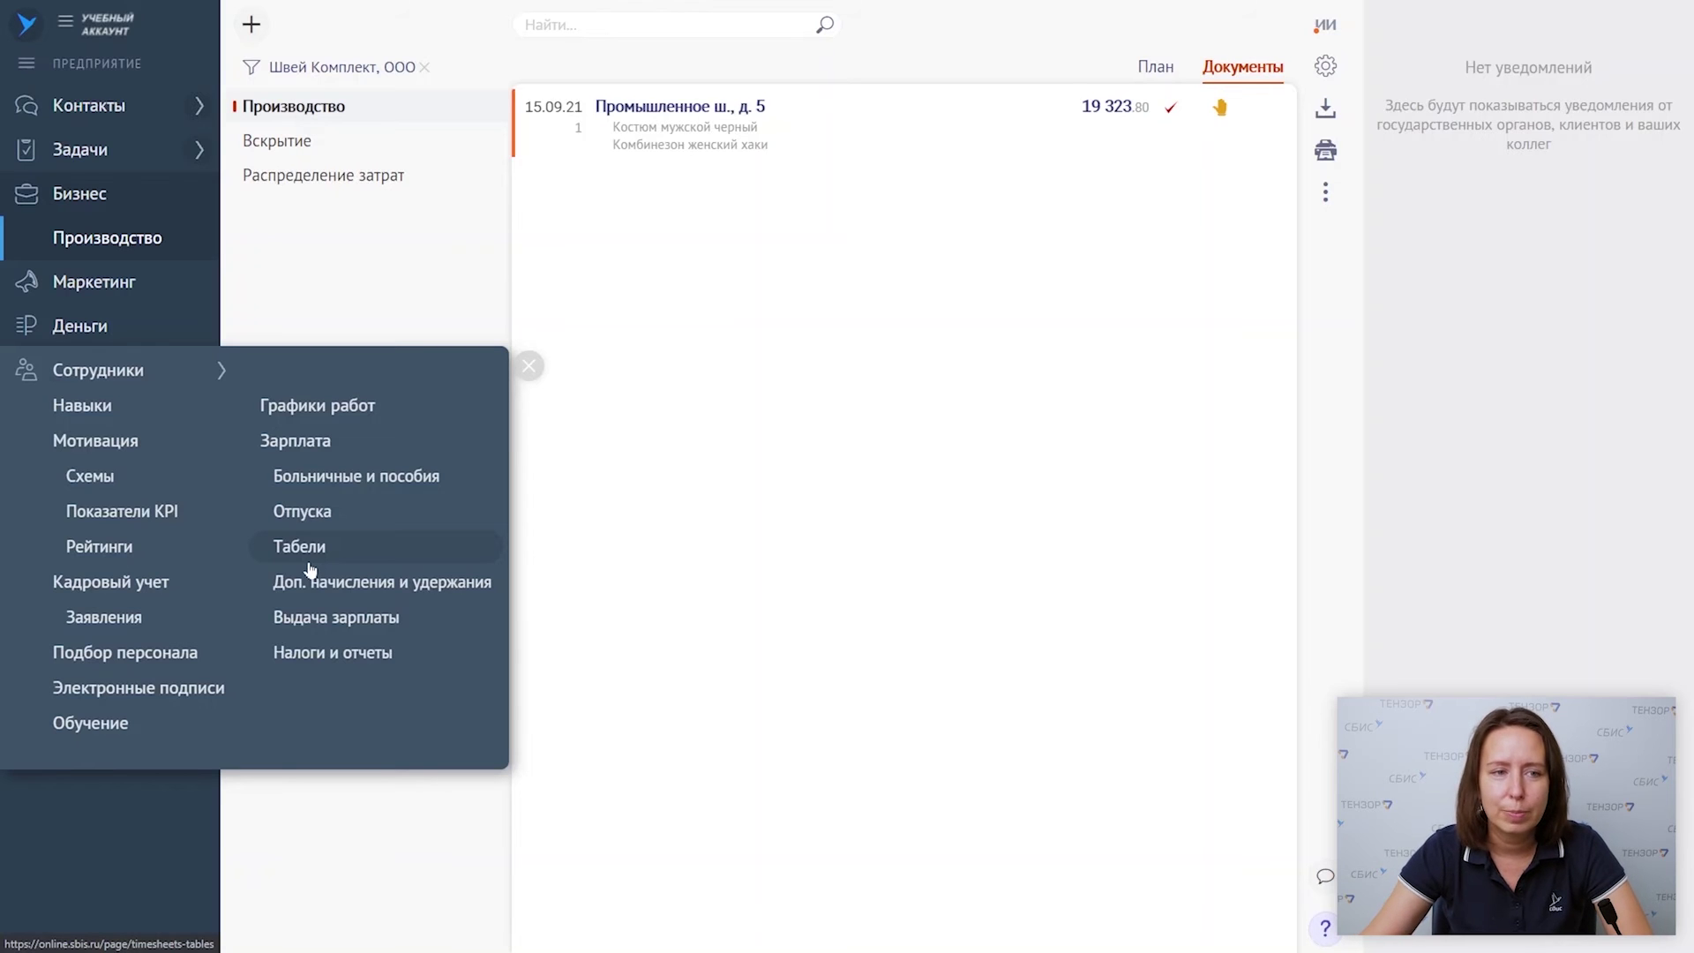
left_click(529, 365)
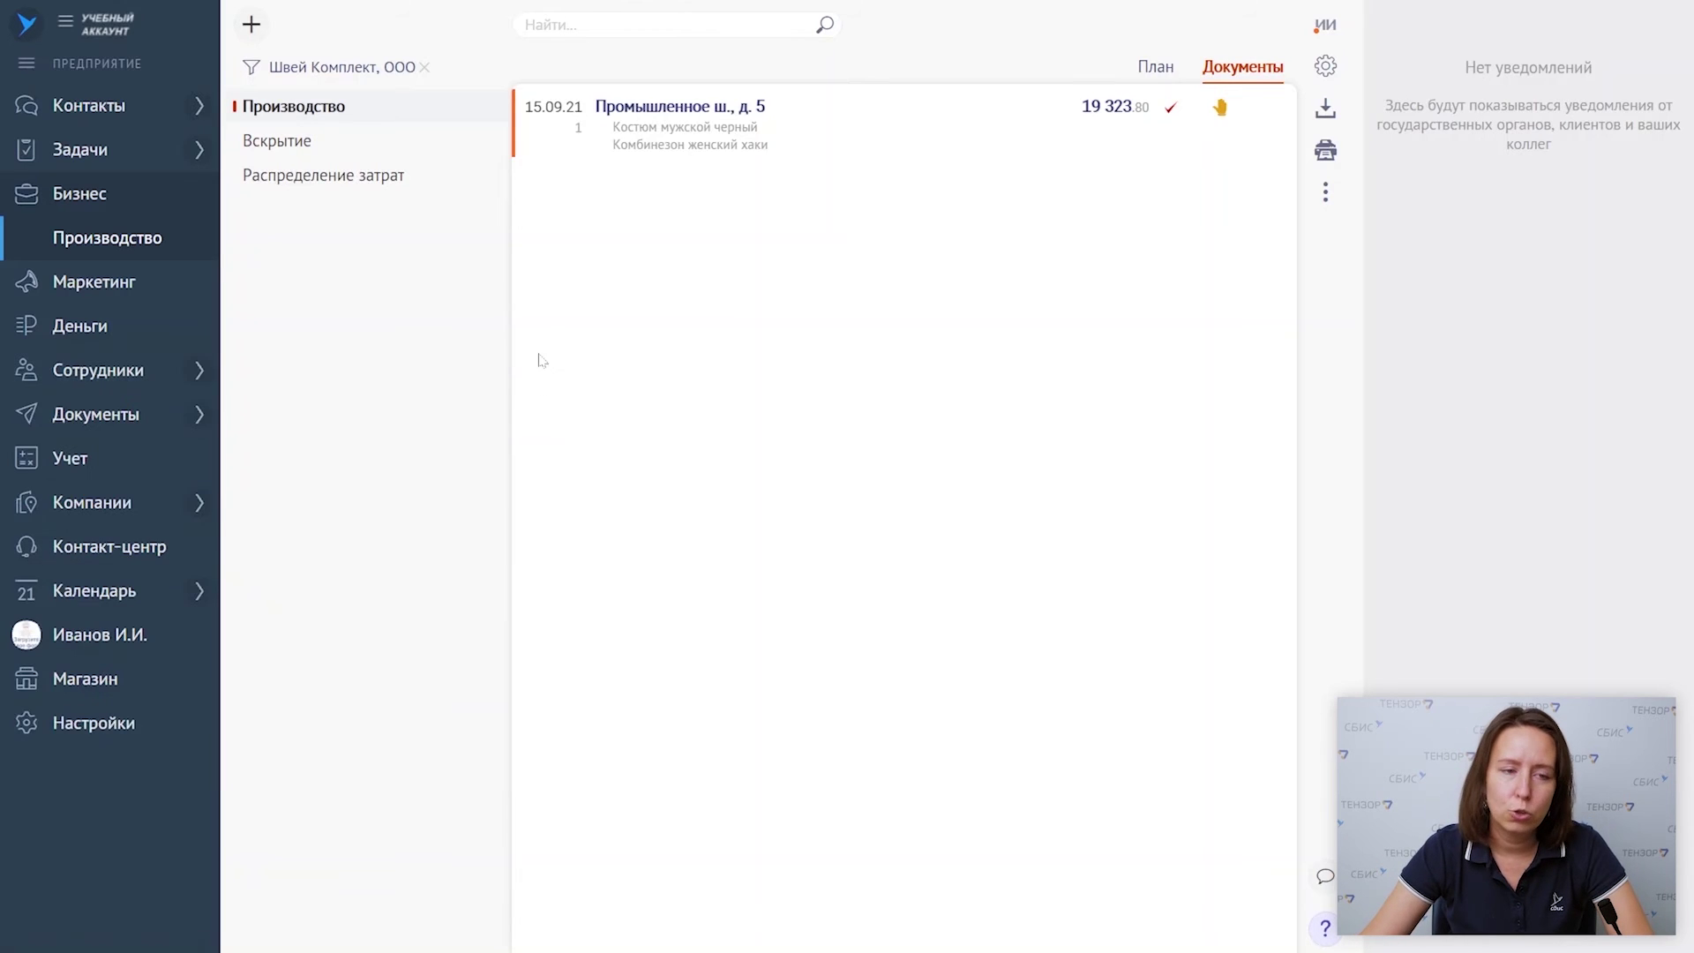
- Review the На пошив work order of 30.09.21 in the Сервис section, including its works and its Лента approval history
left_click(79, 199)
left_click(120, 412)
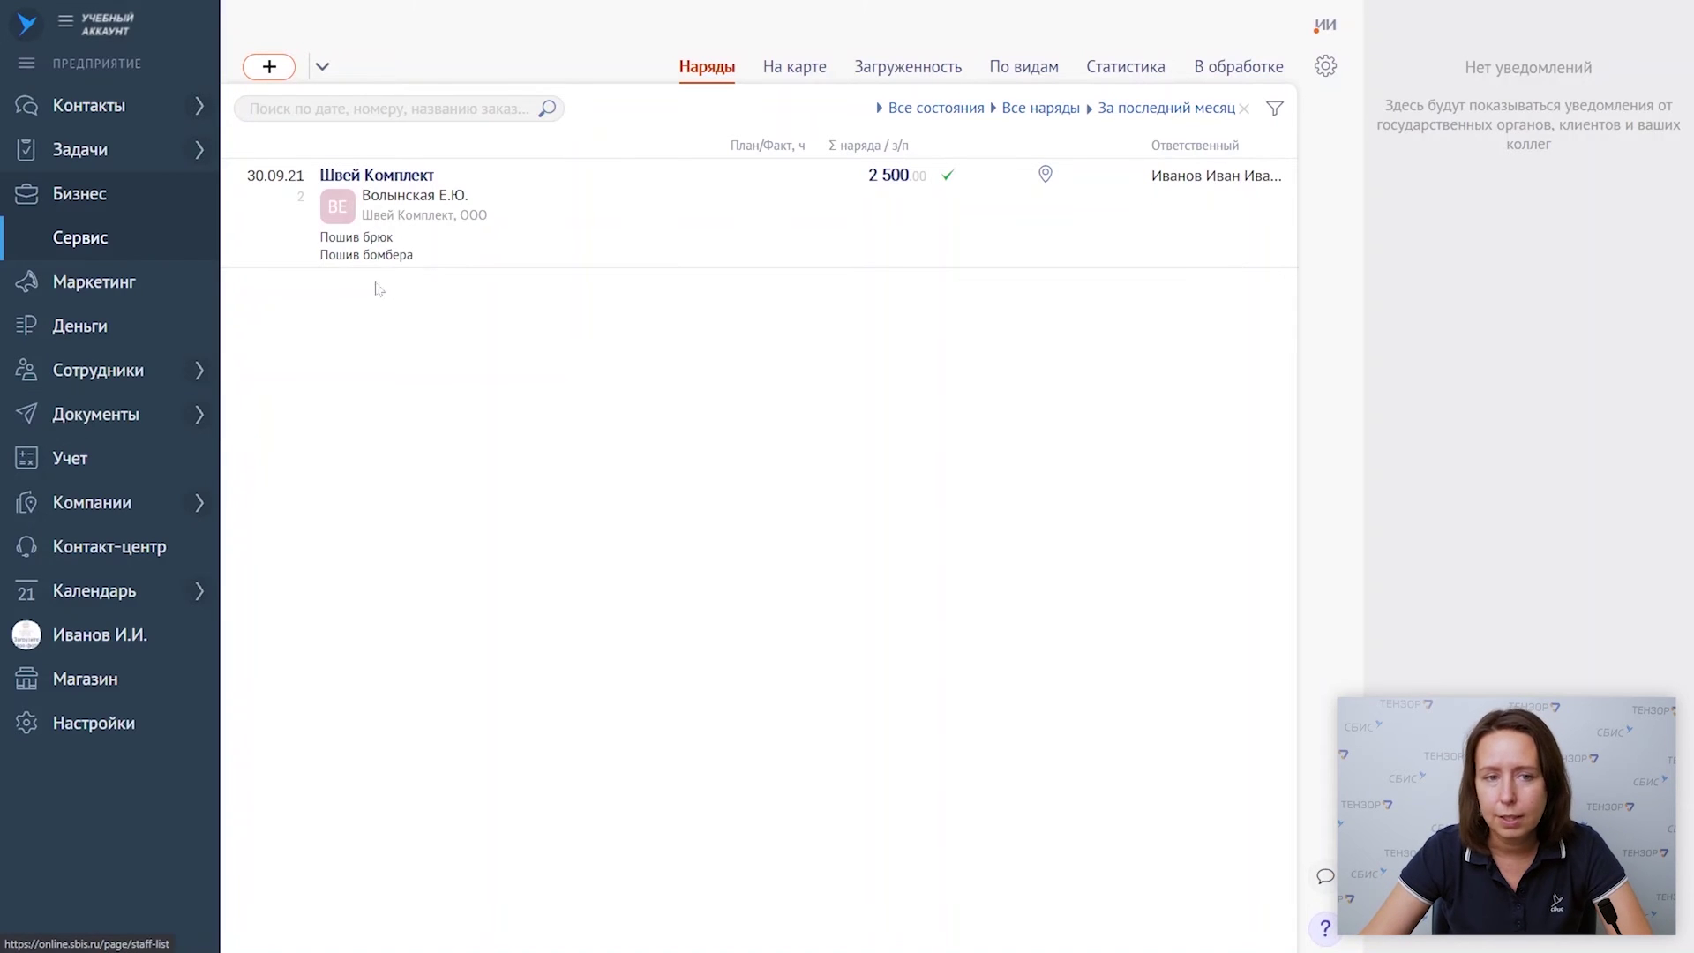
left_click(633, 234)
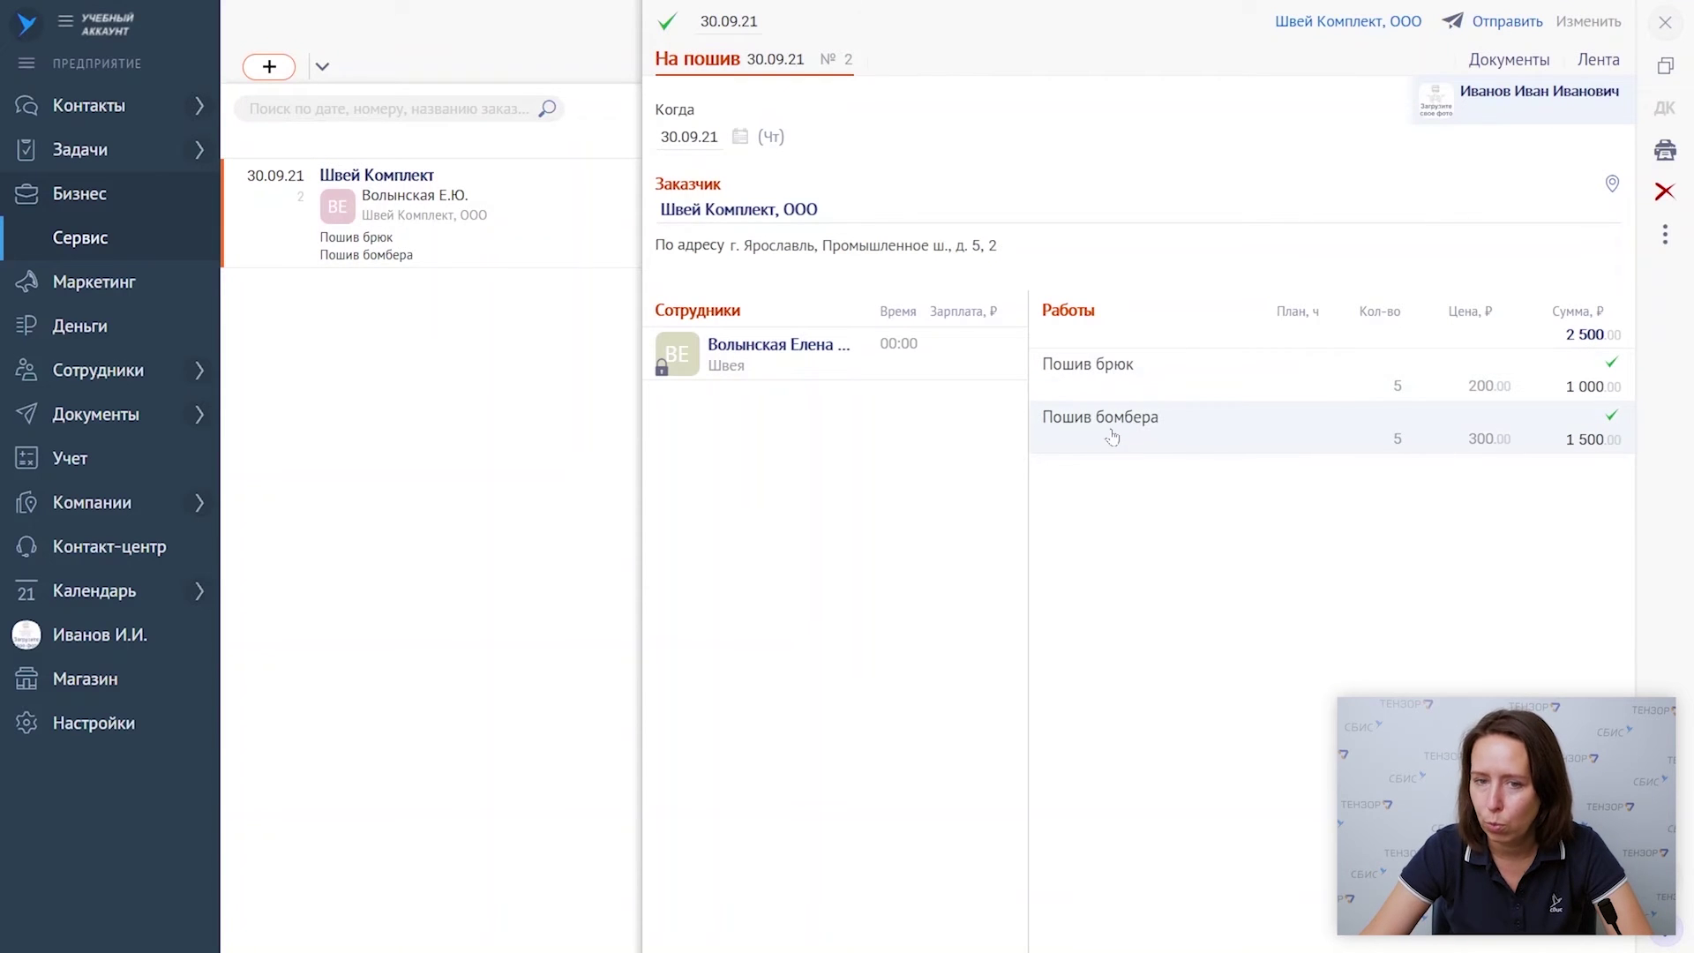
left_click(1597, 70)
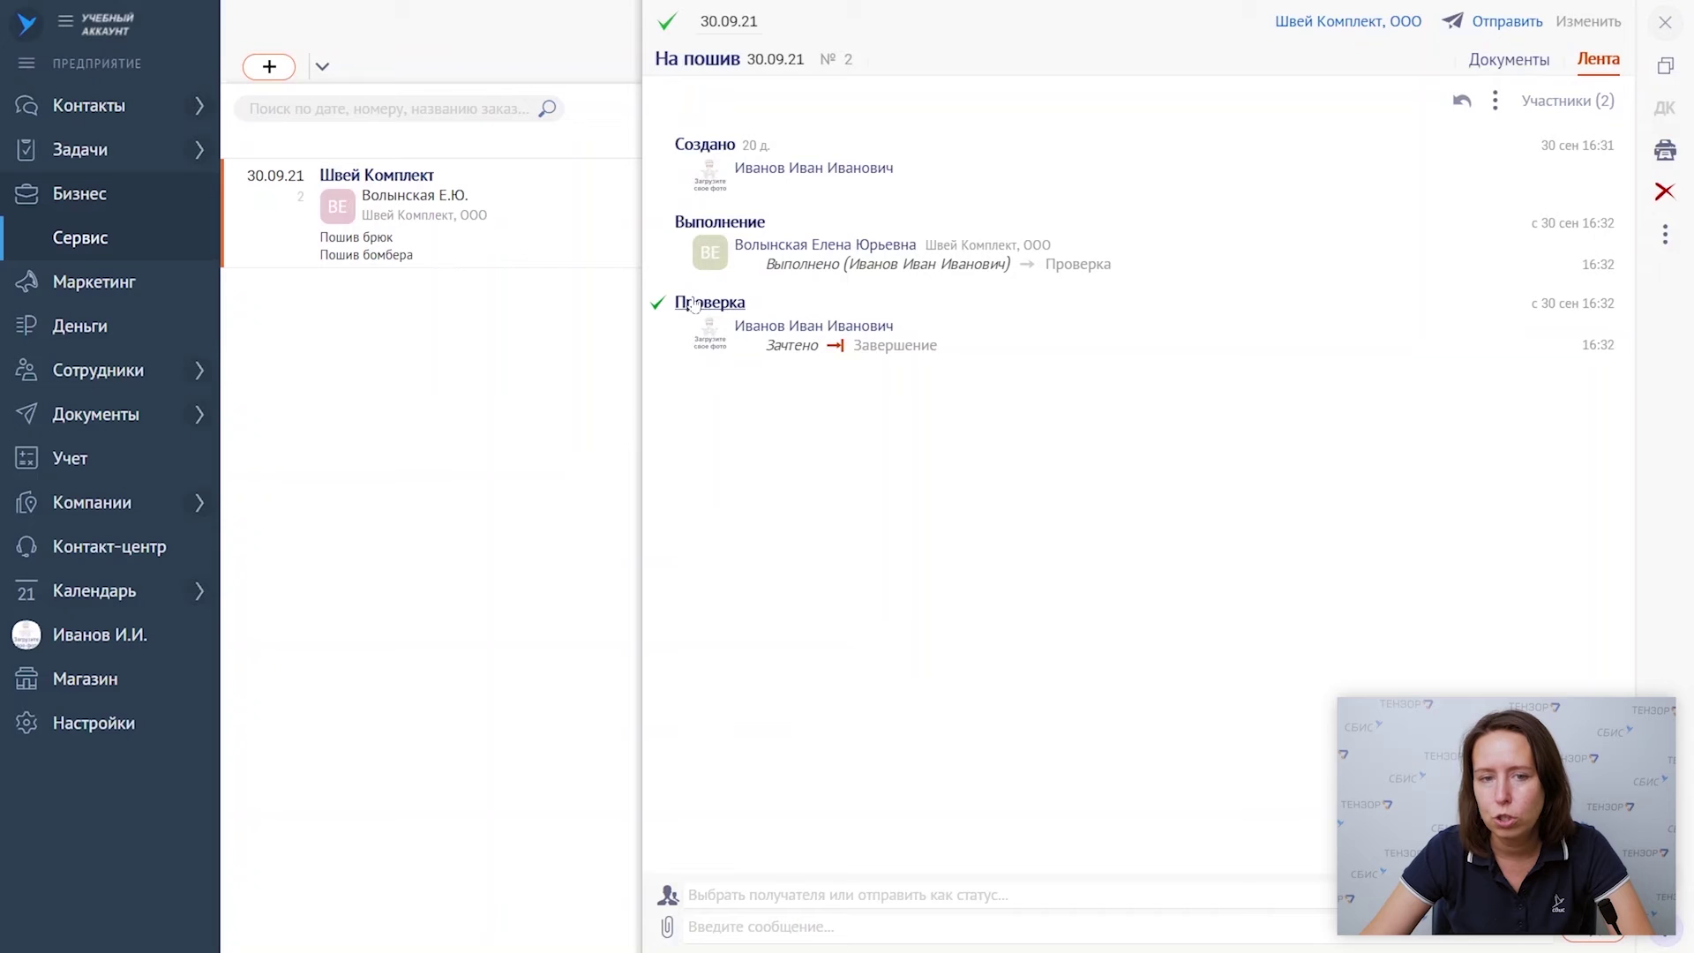
left_click(711, 59)
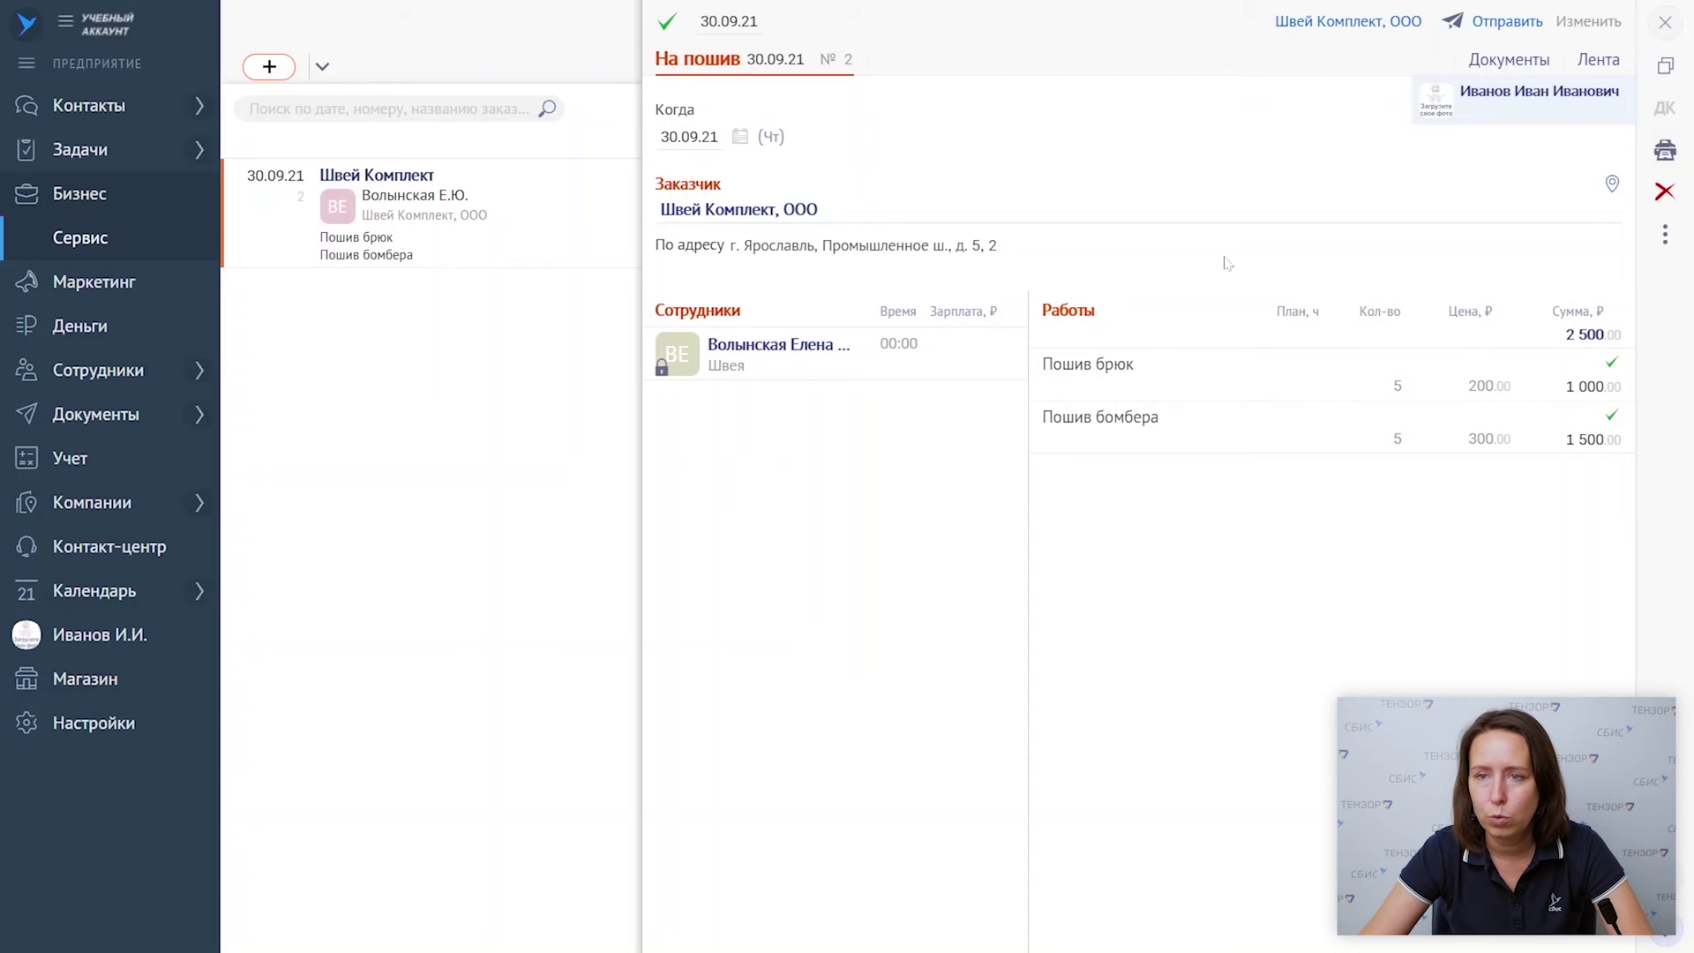
left_click(1669, 24)
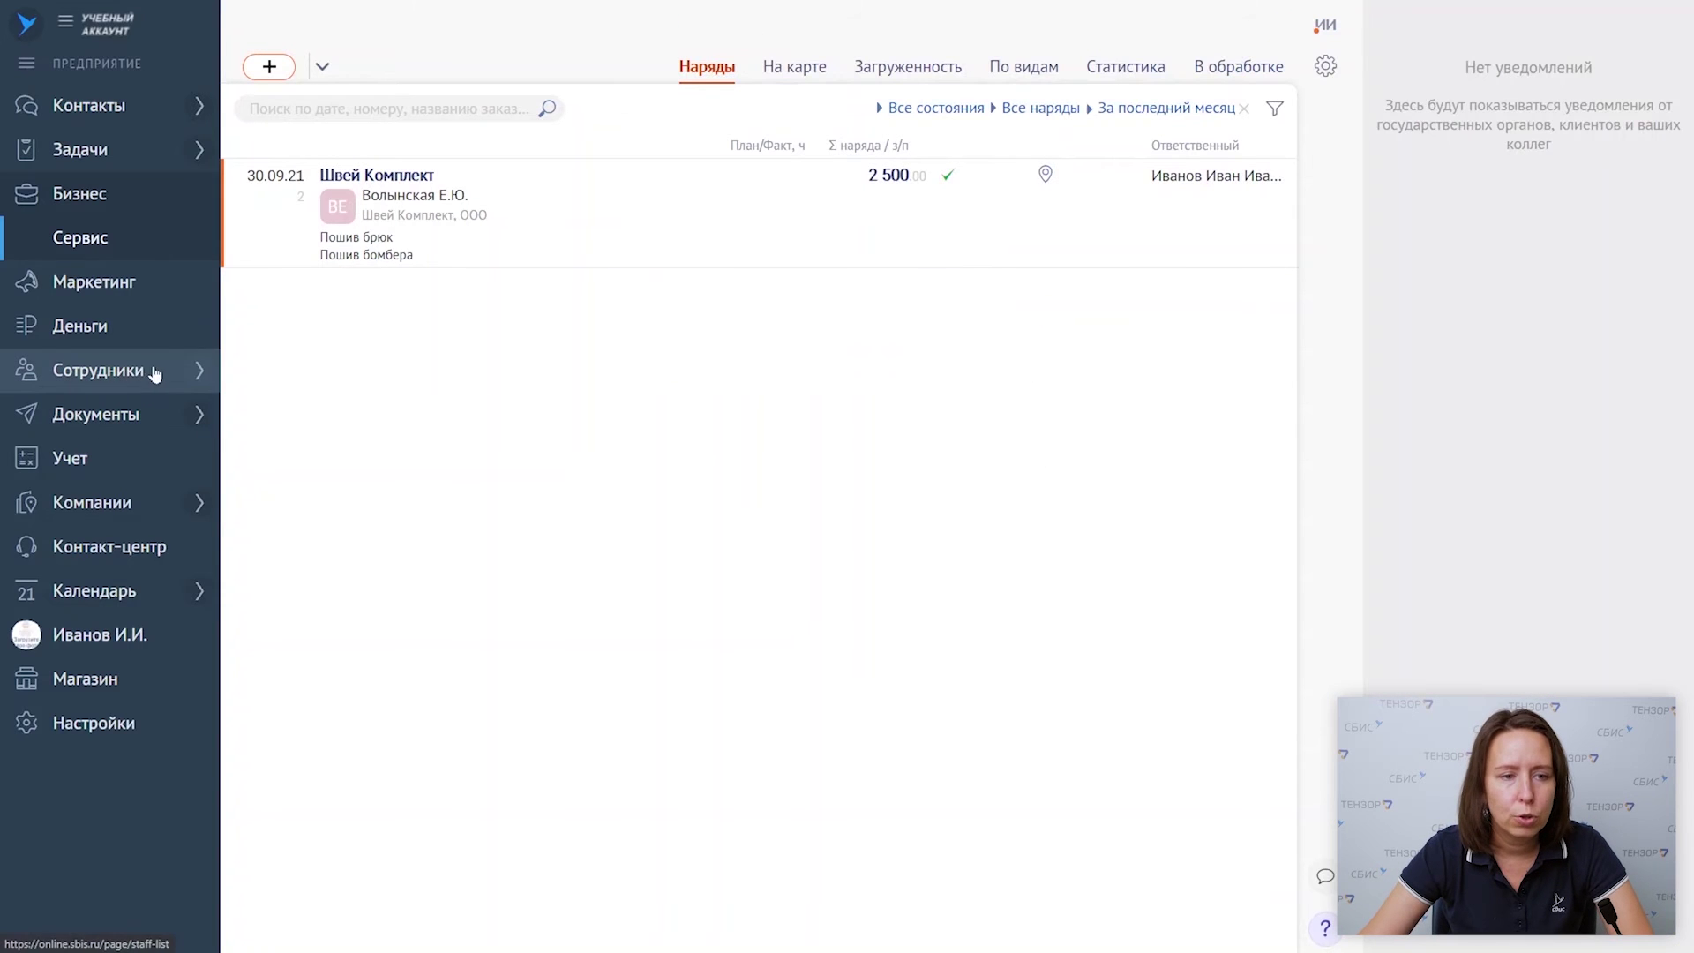
- Review the seamstress's September'21 salary accruals in Зарплата and the Показатели behind the piecework supplement
mouse_move(125, 371)
left_click(294, 440)
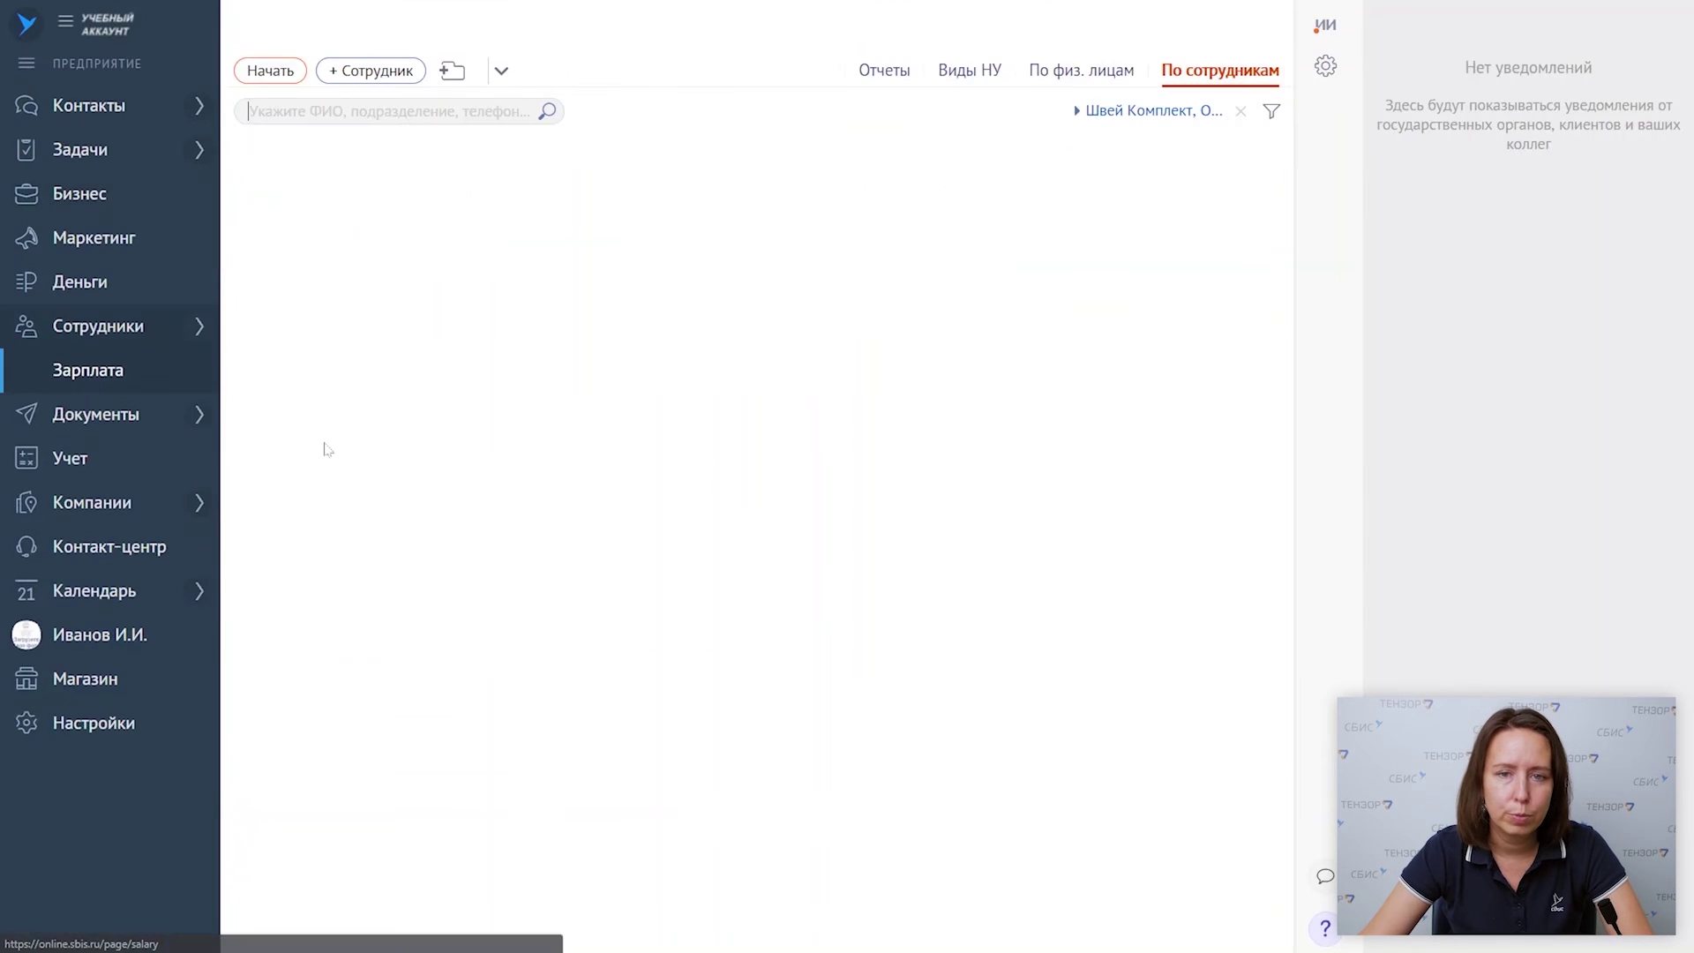
left_click(716, 282)
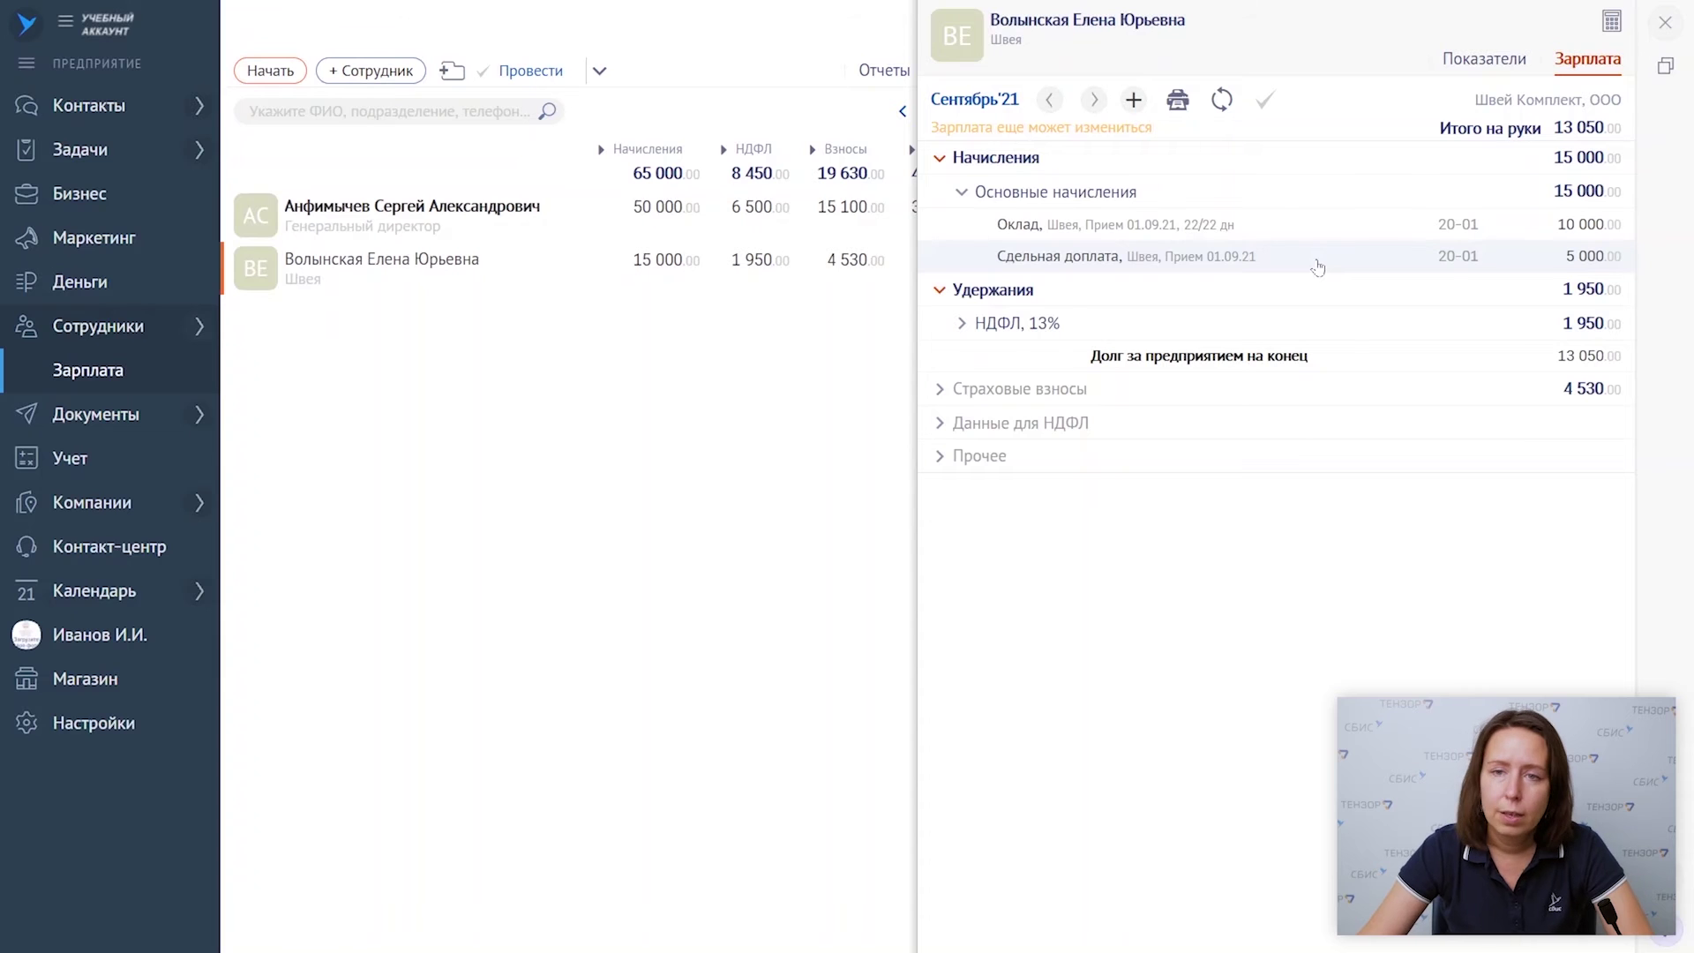
left_click(1485, 60)
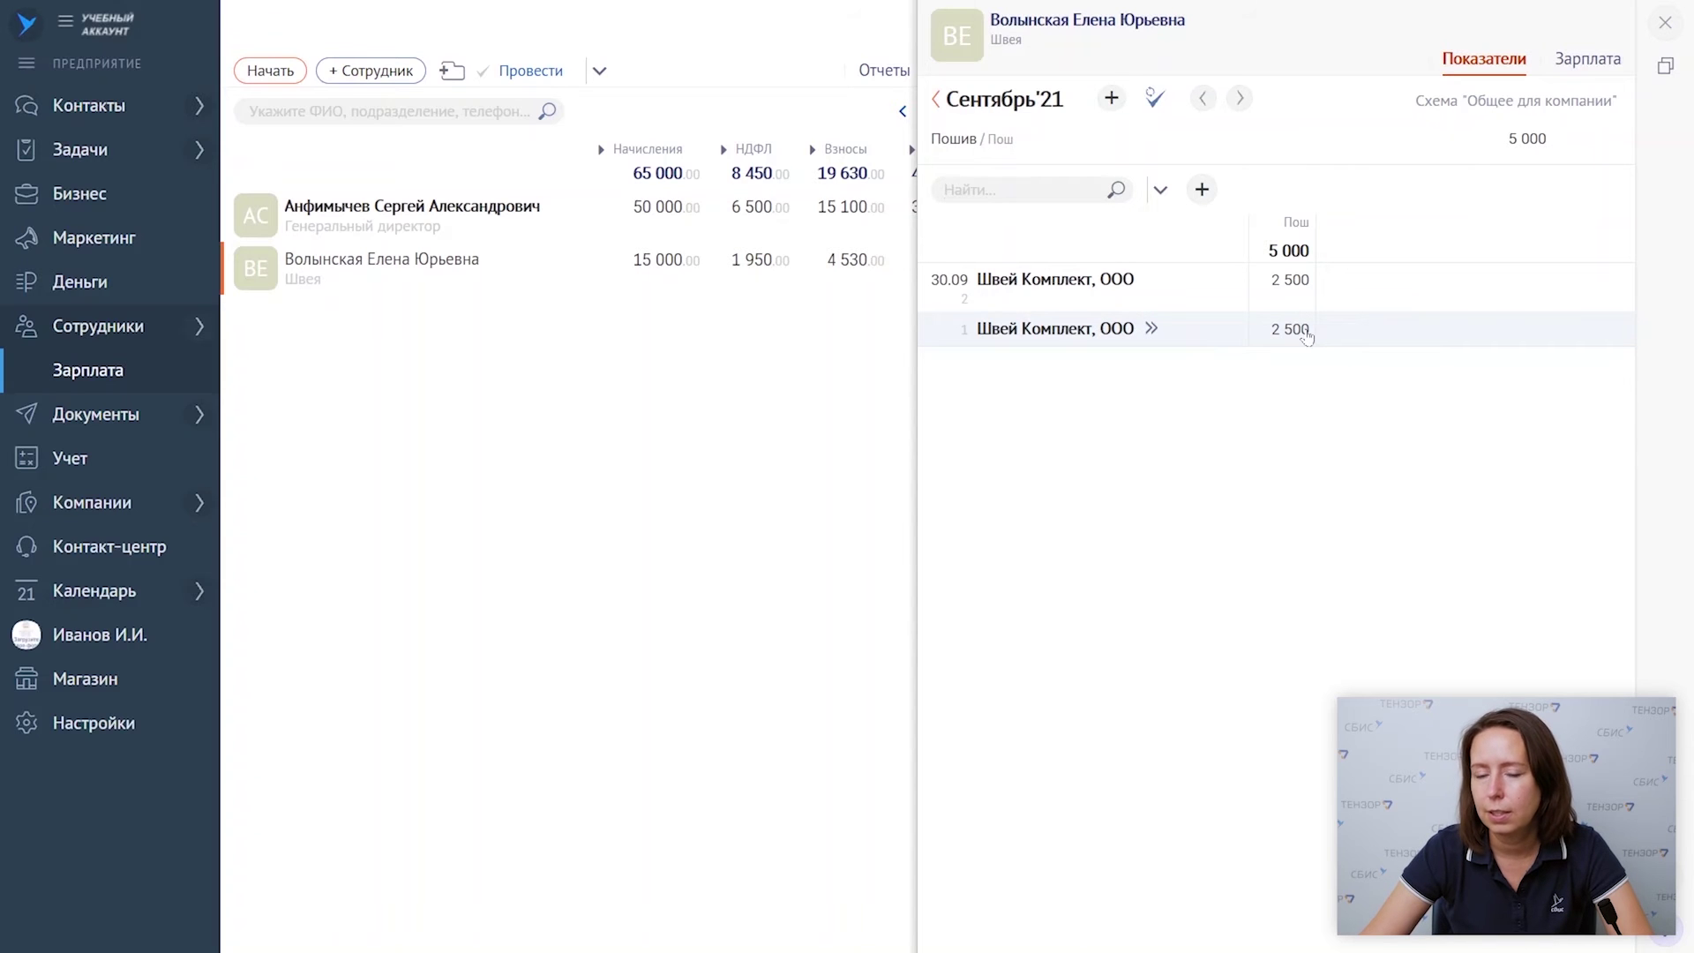
left_click(1588, 58)
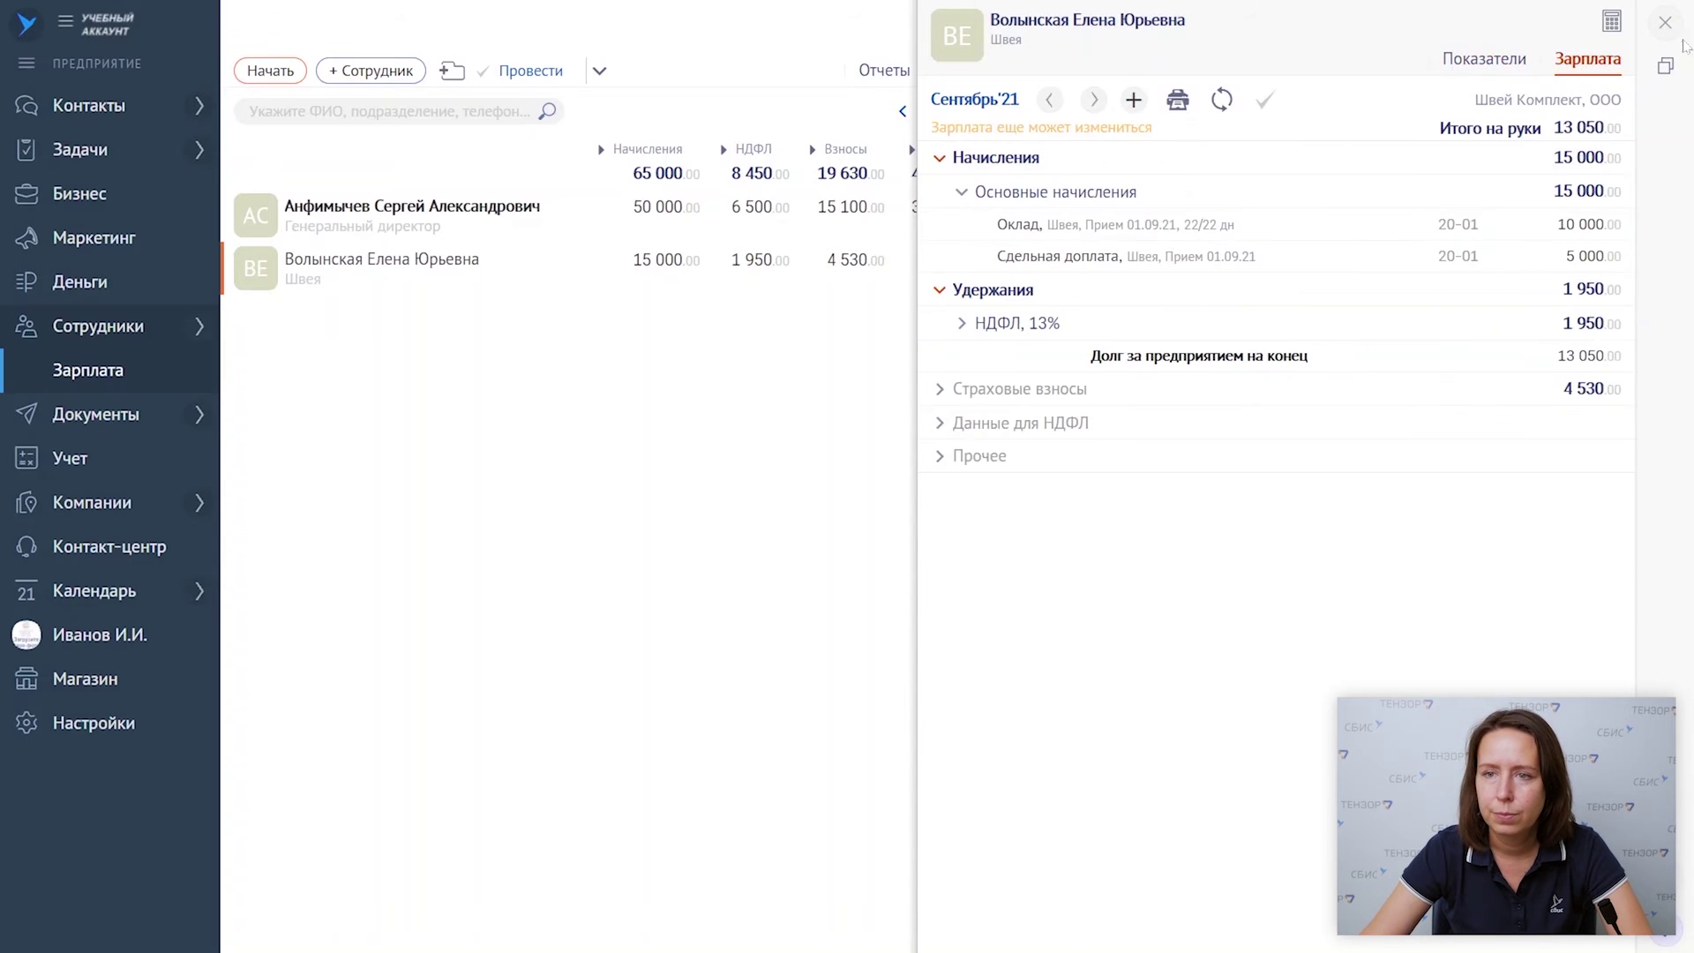
left_click(1666, 22)
- Post the September'21 payroll for Швей Комплект and confirm closing the calculation month
left_click(540, 72)
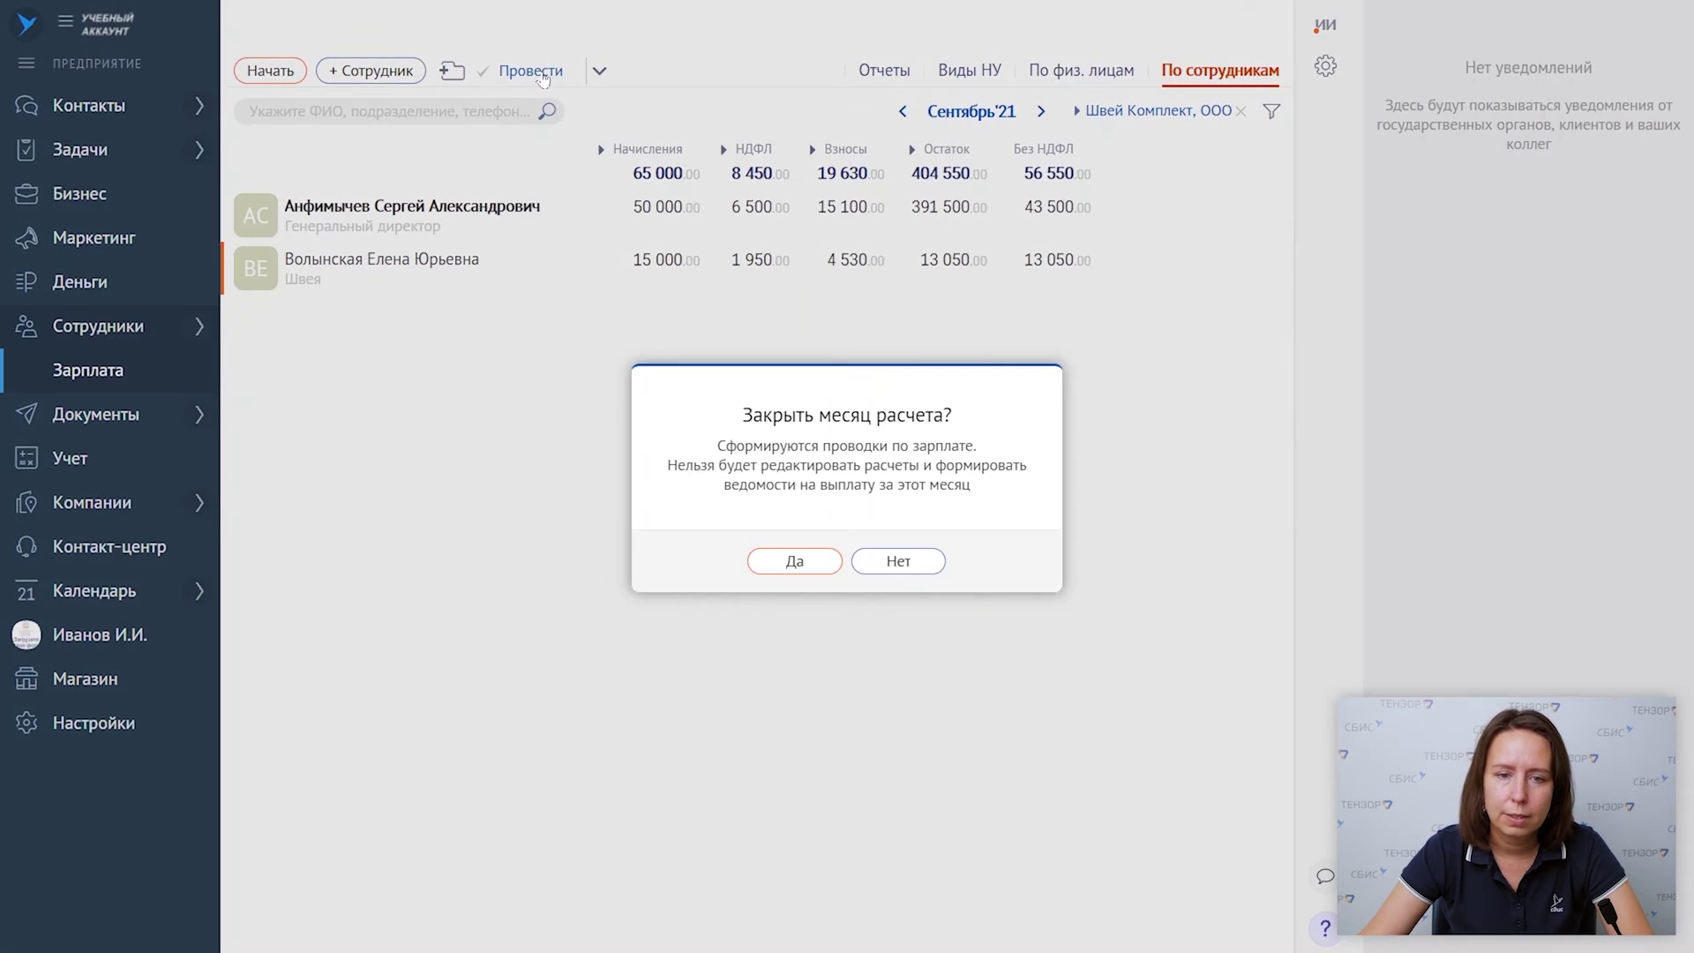
left_click(811, 564)
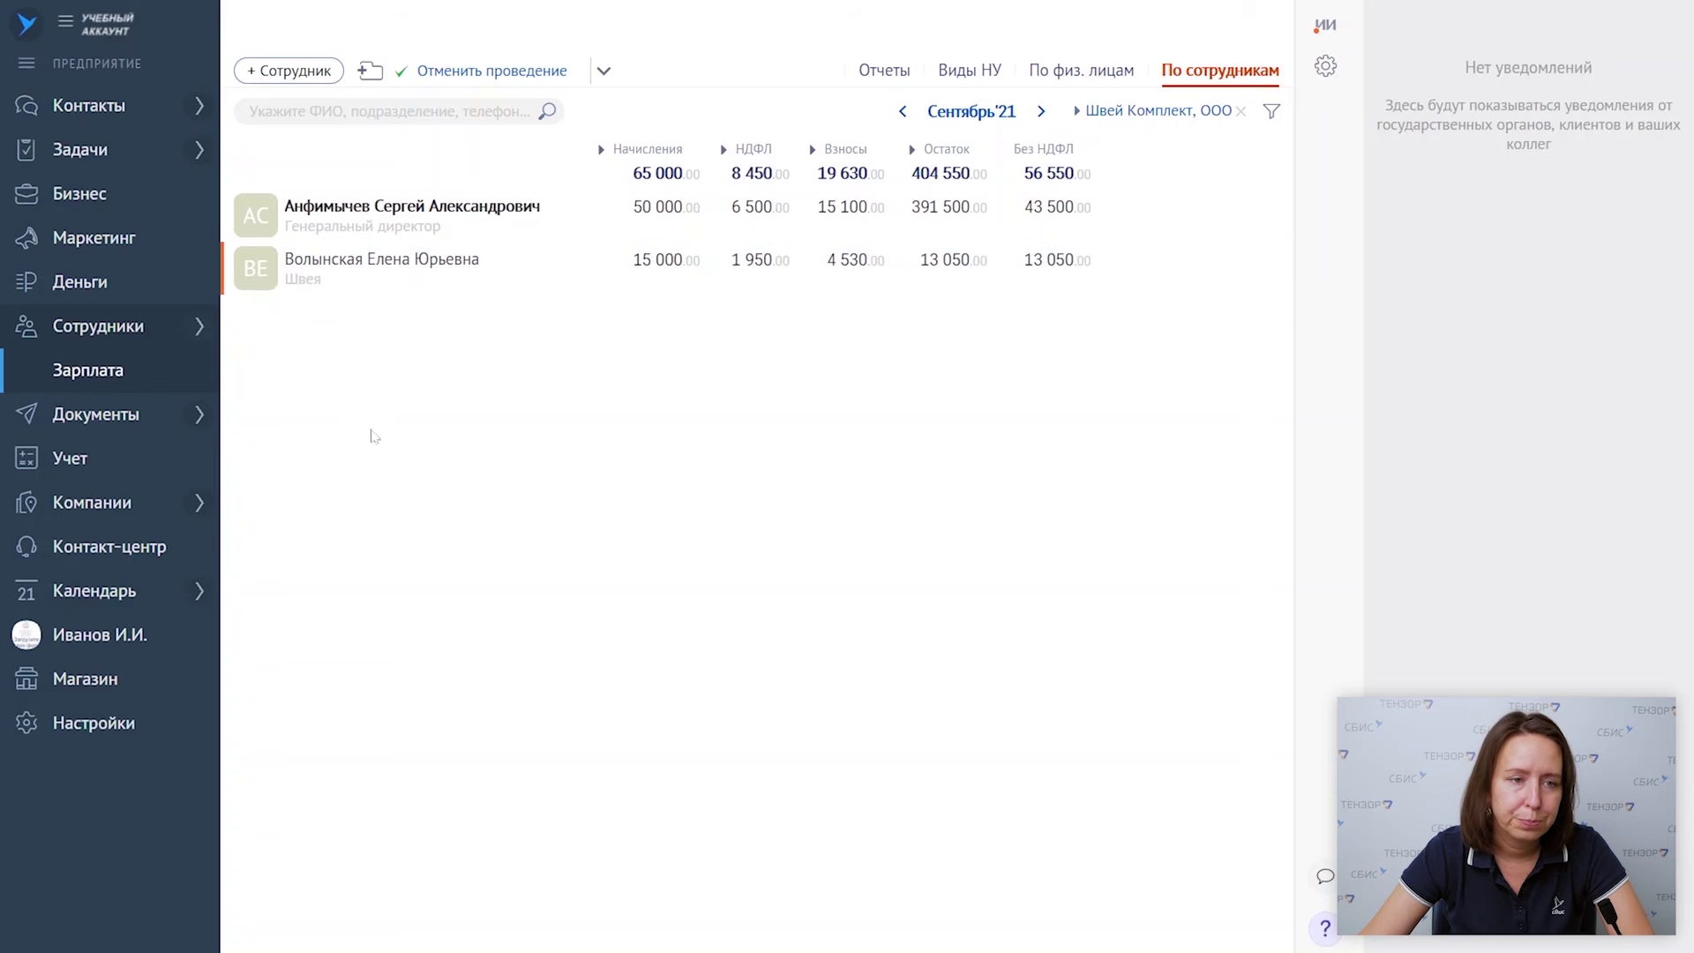
- Review the Имущество/НМА documents, the creatable document types, and the asset card of Оверлок Brother M1034DLE from its receipt of 25.08.21
mouse_move(84, 467)
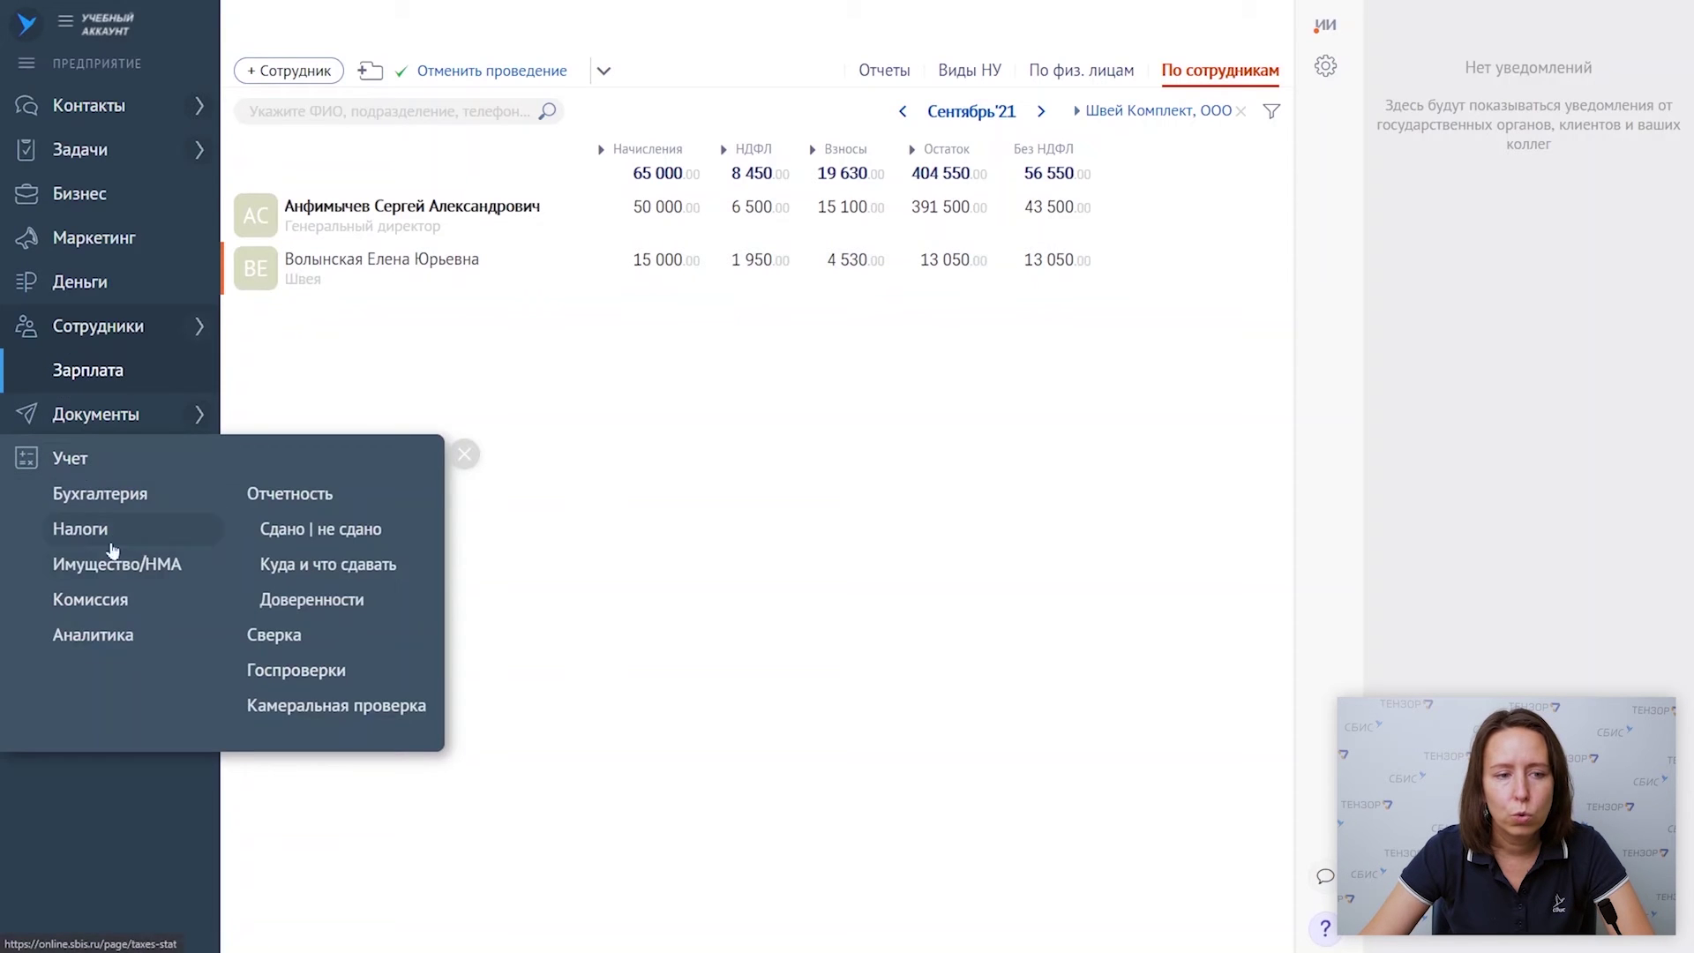
left_click(113, 561)
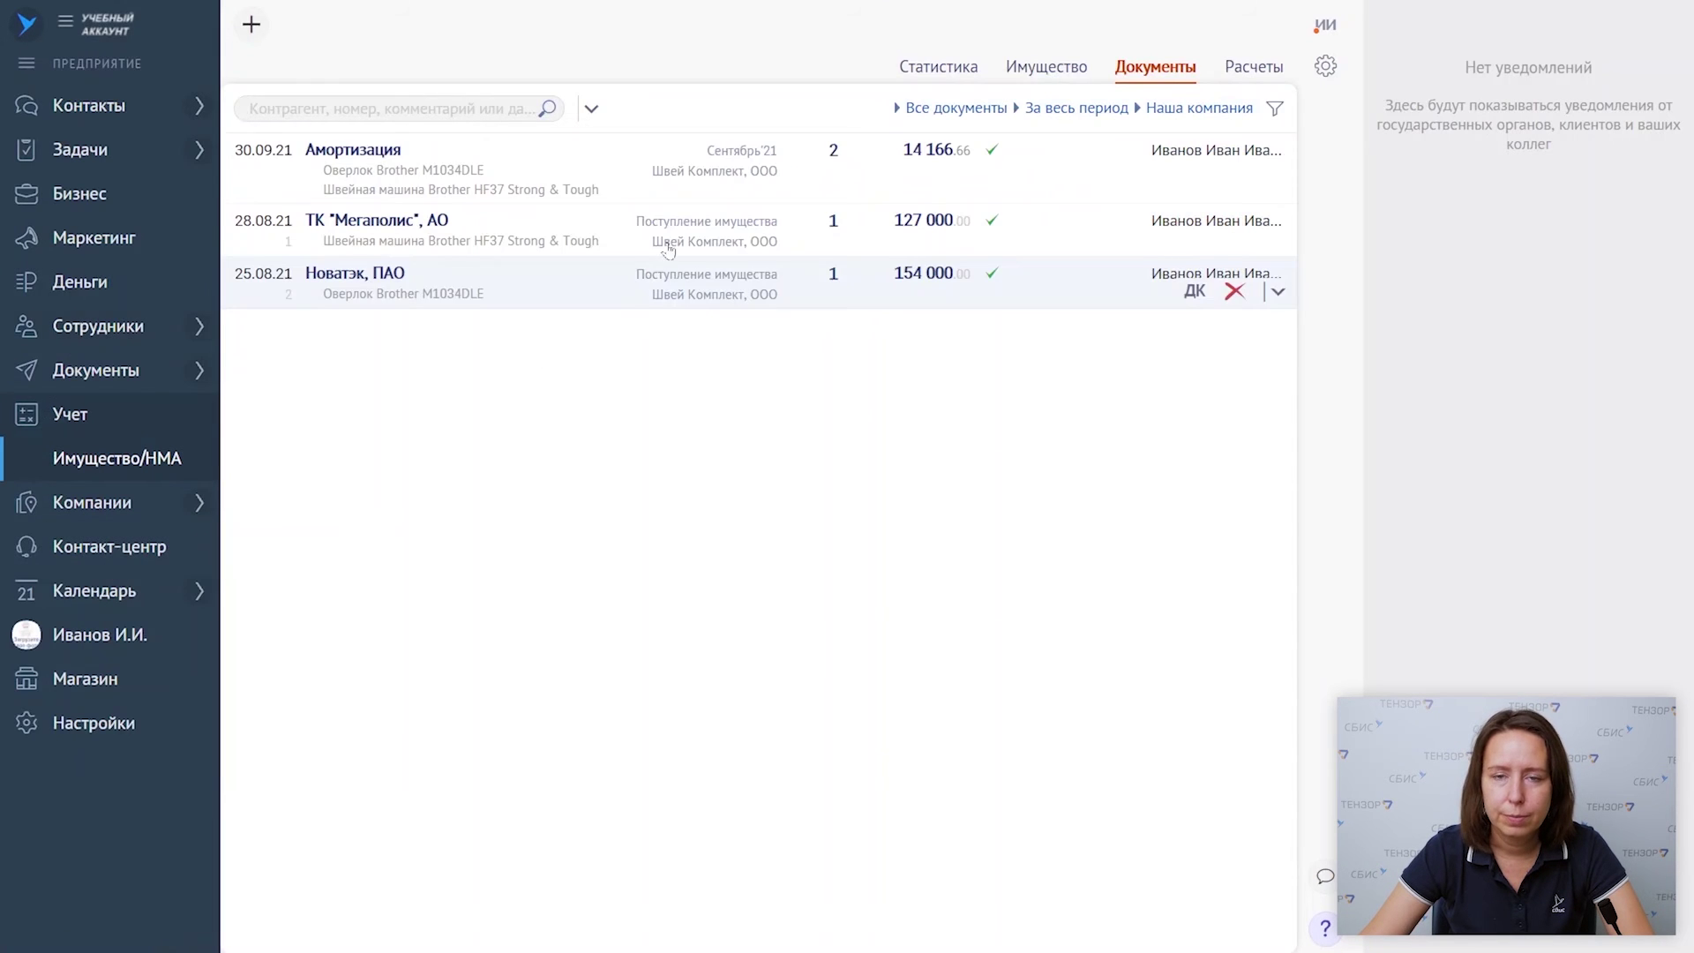
left_click(243, 30)
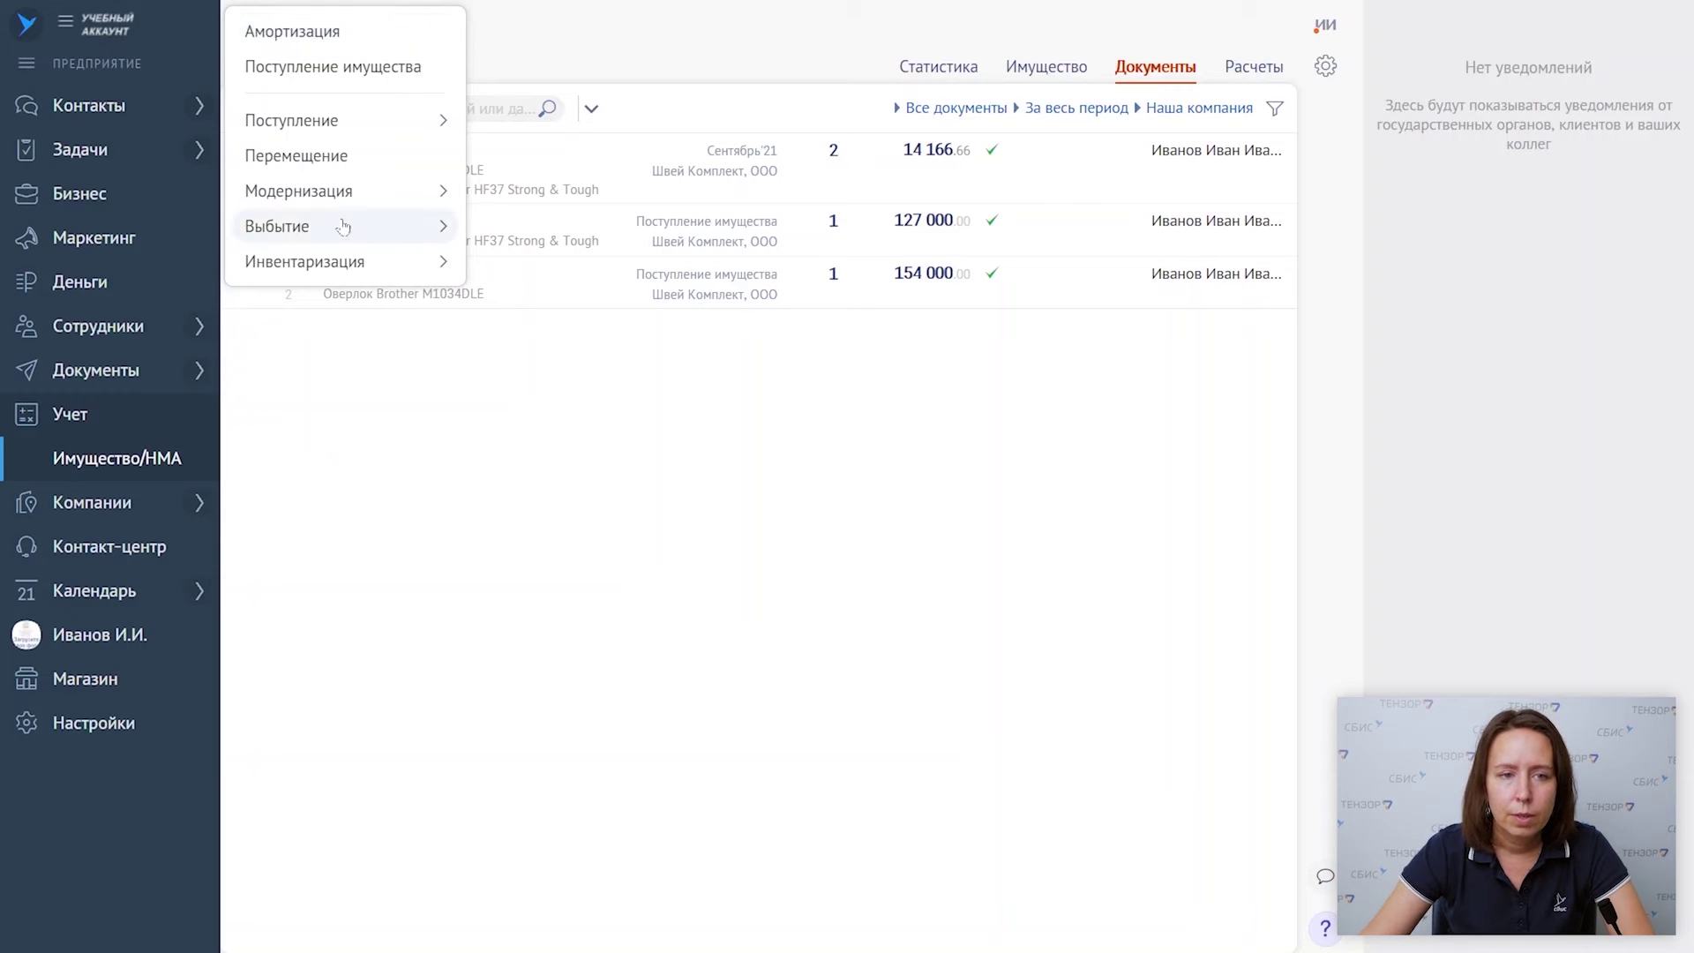
mouse_move(342, 201)
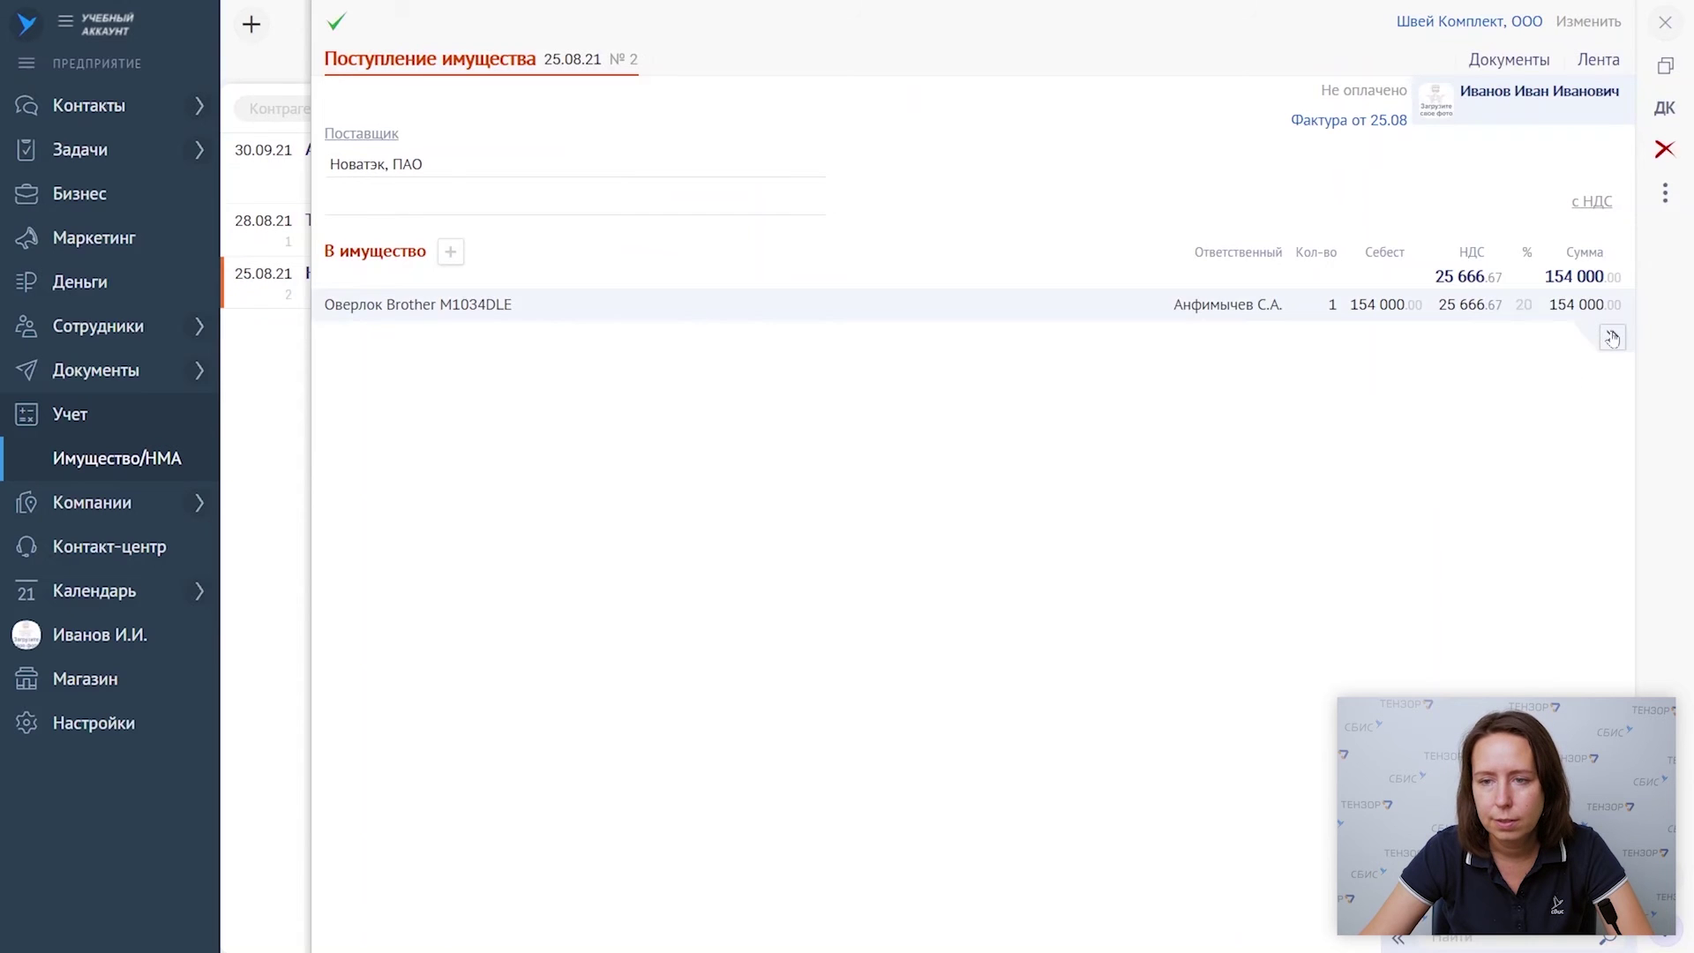
left_click(1612, 338)
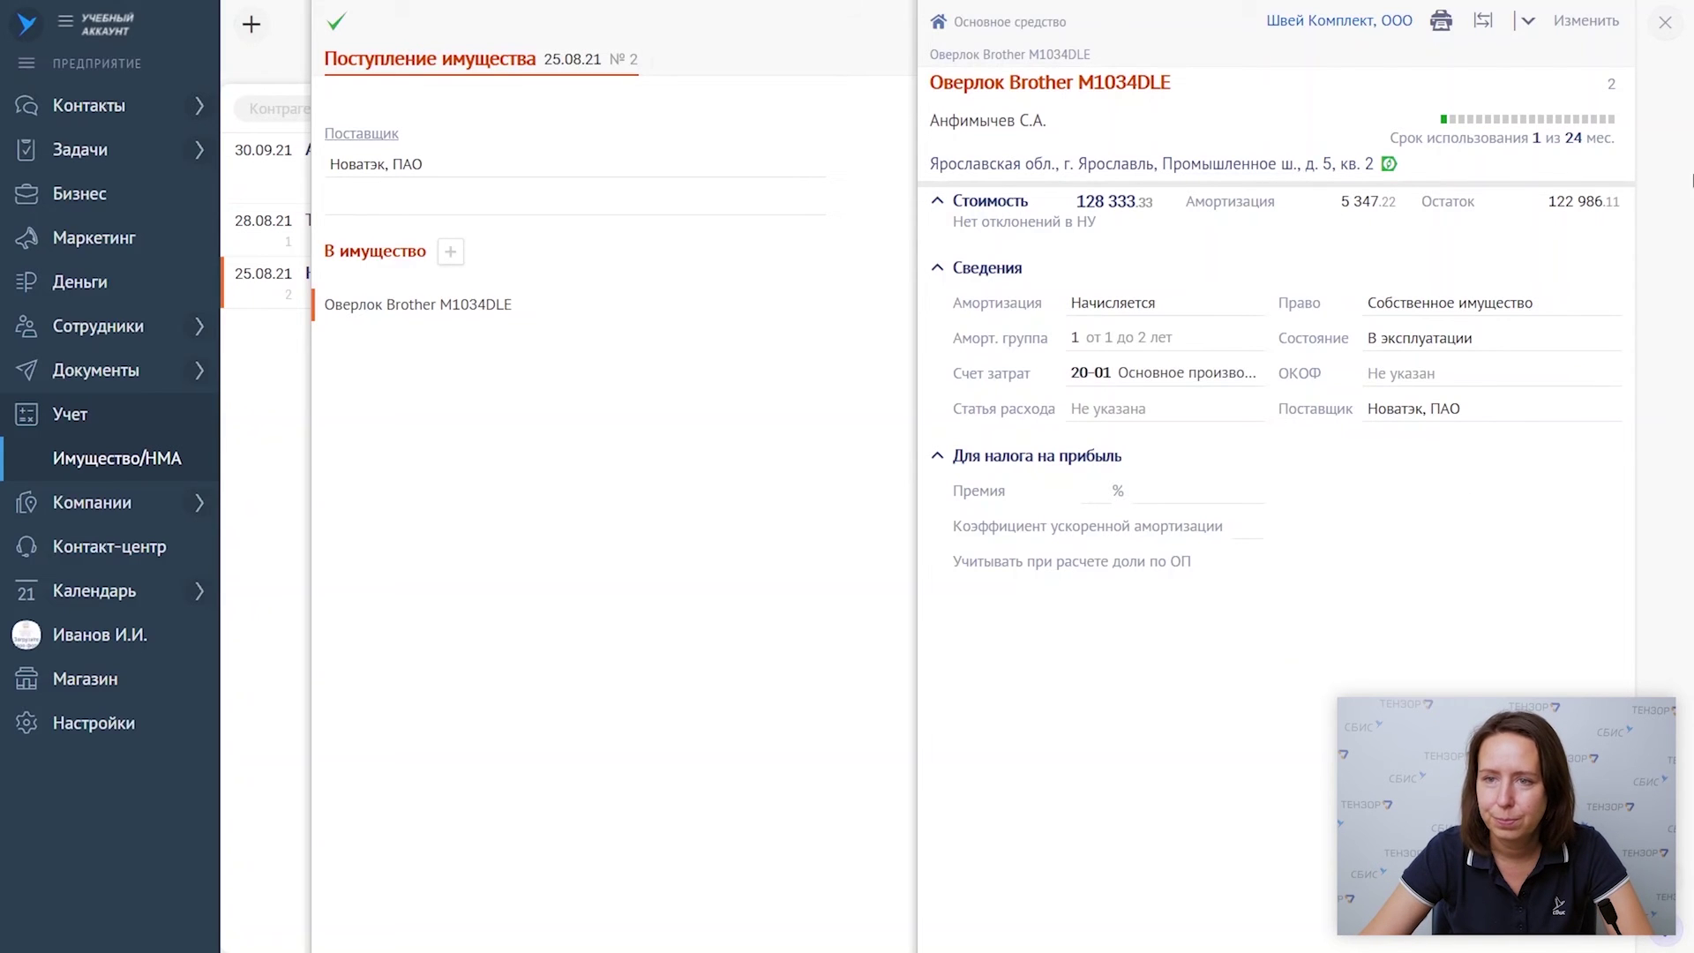
left_click(1665, 22)
left_click(1665, 24)
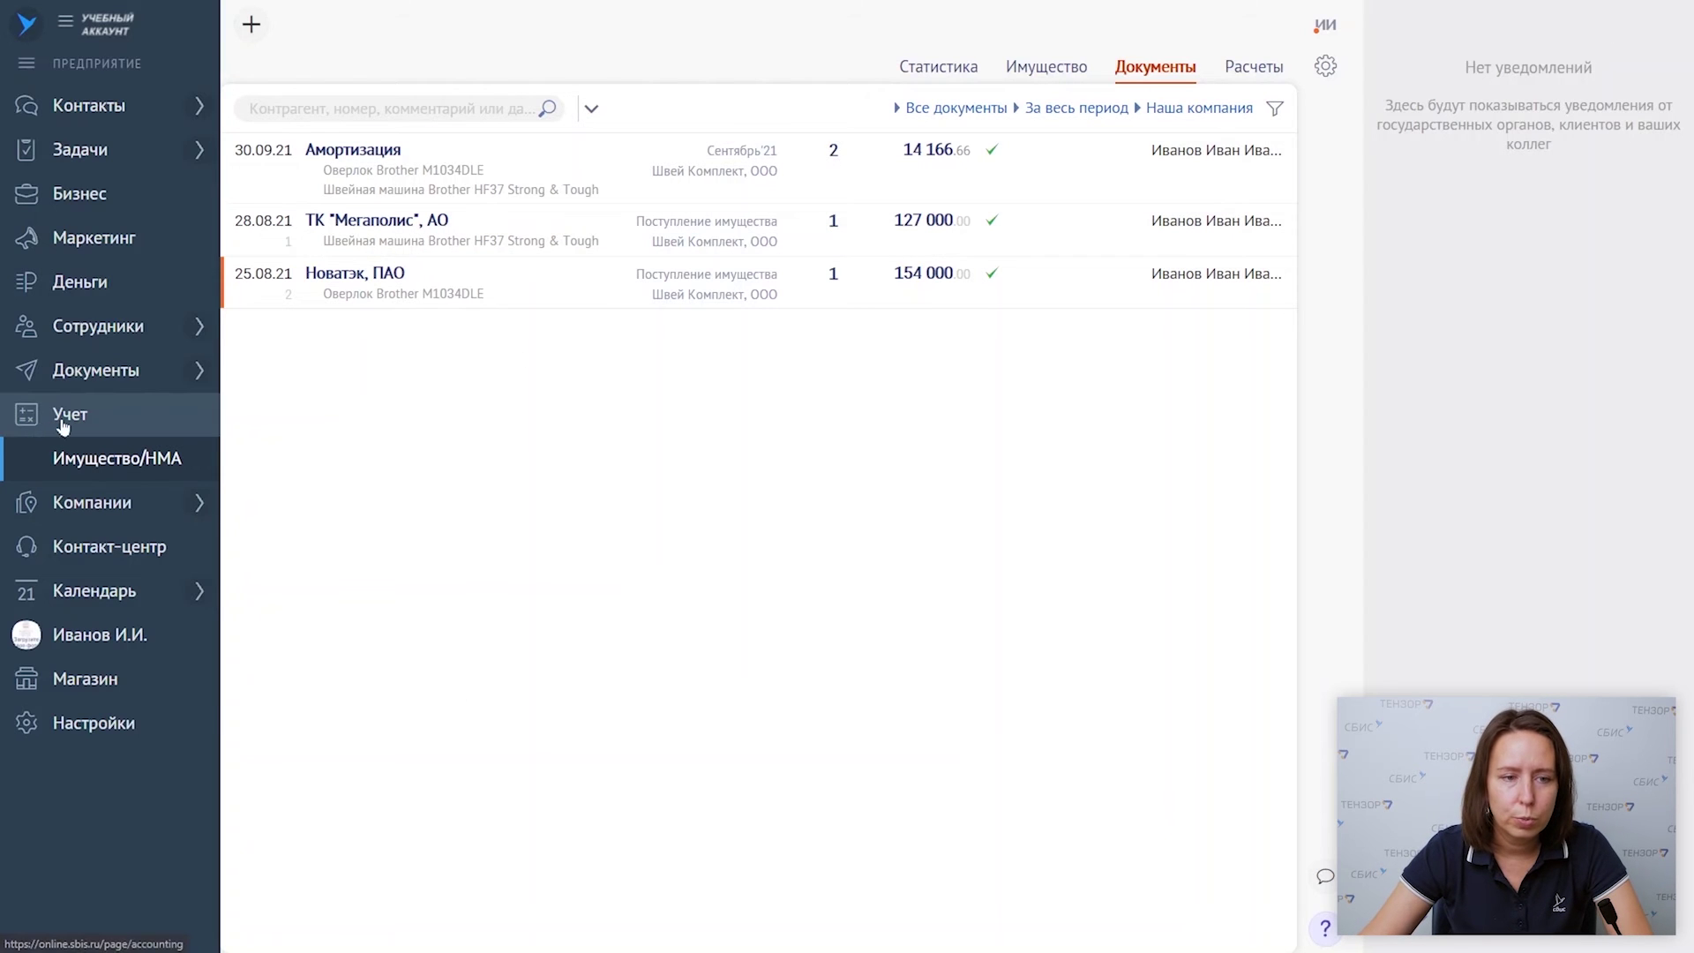
- Build the Сальдо и обороты report for account 20 Основное производство for Сентябрь'21 in Бухгалтерия
mouse_move(62, 426)
left_click(116, 520)
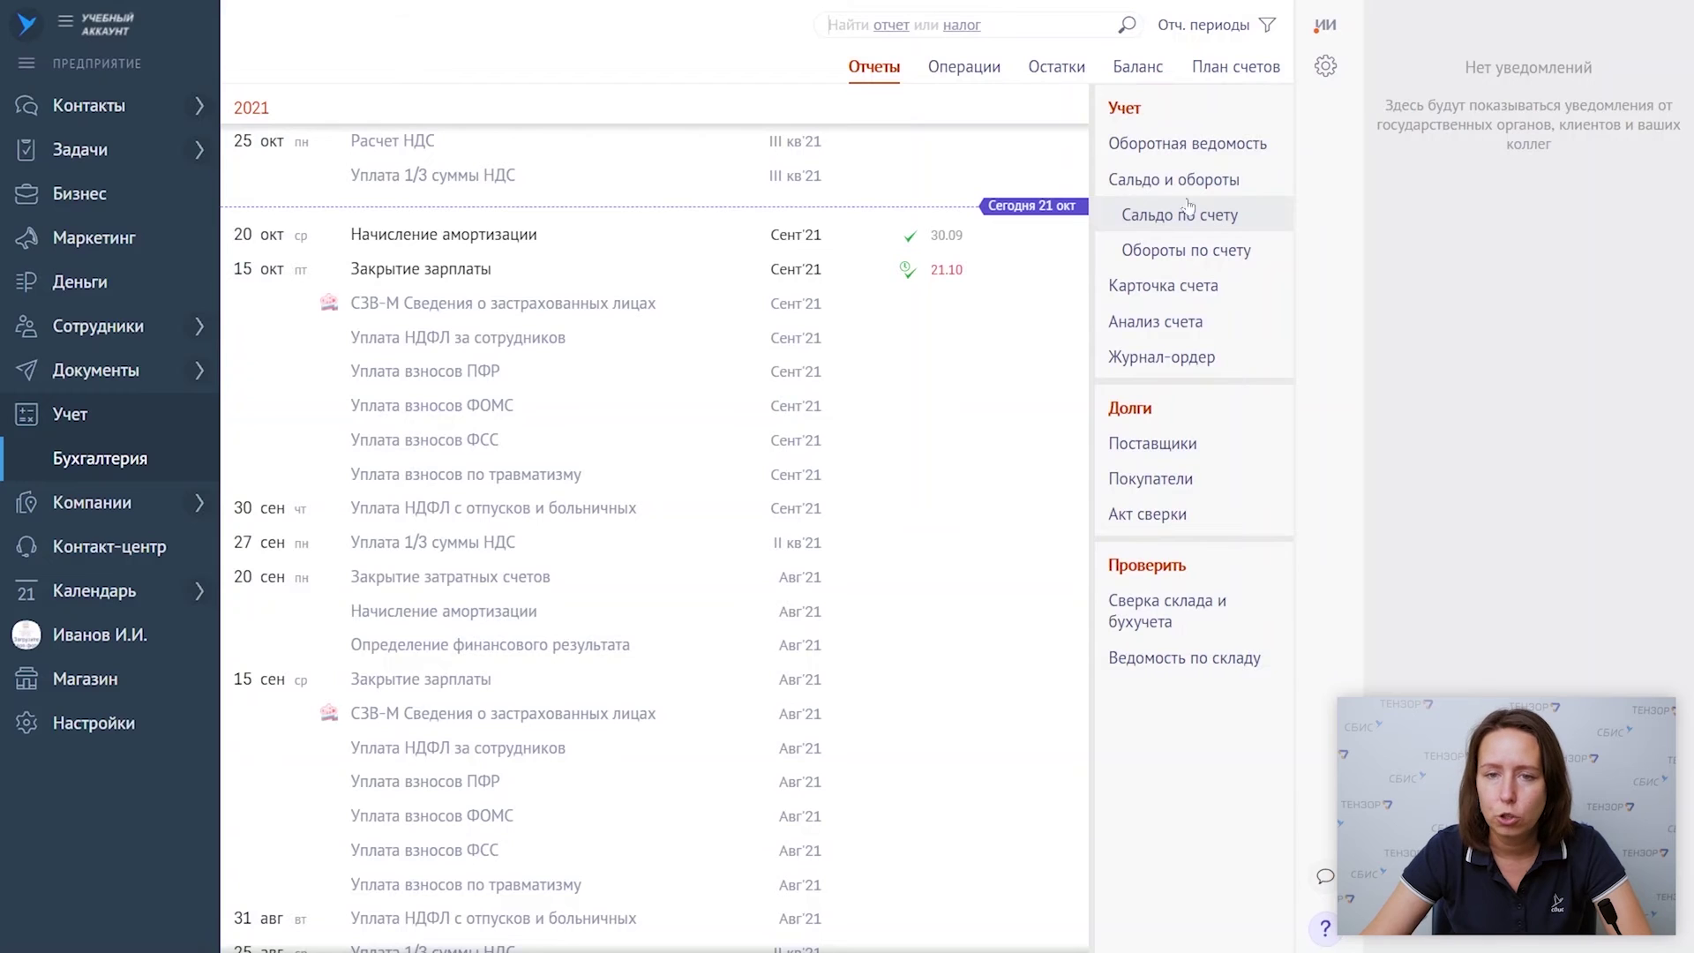
left_click(1157, 183)
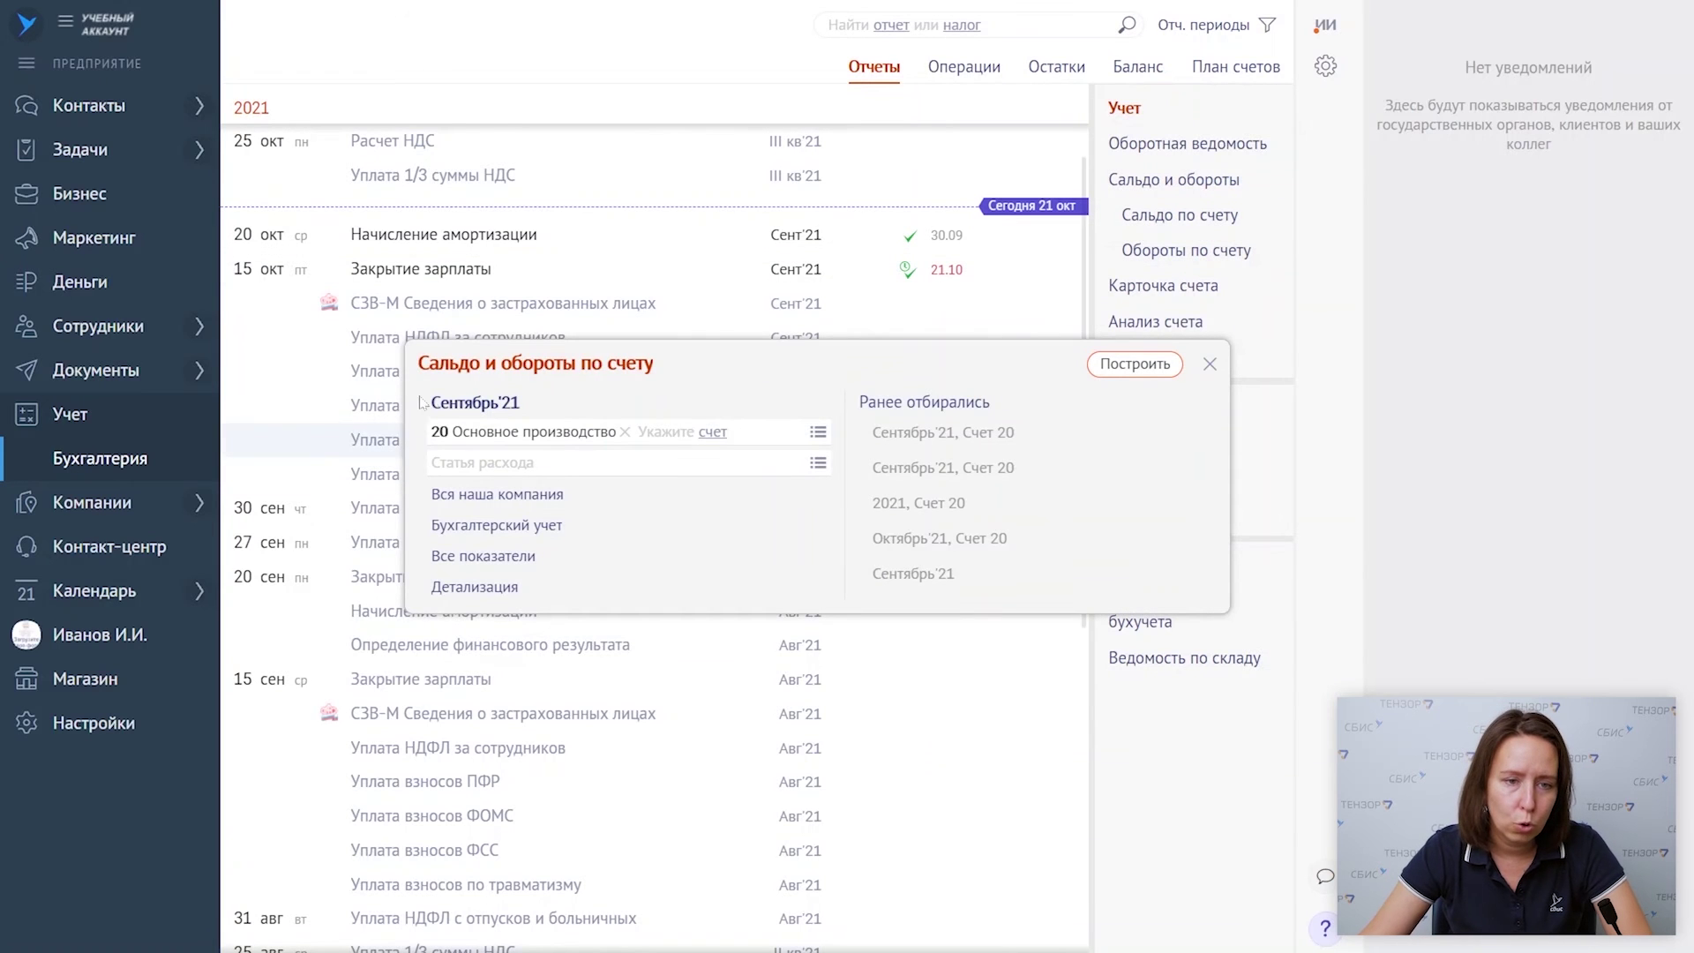
left_click(1140, 369)
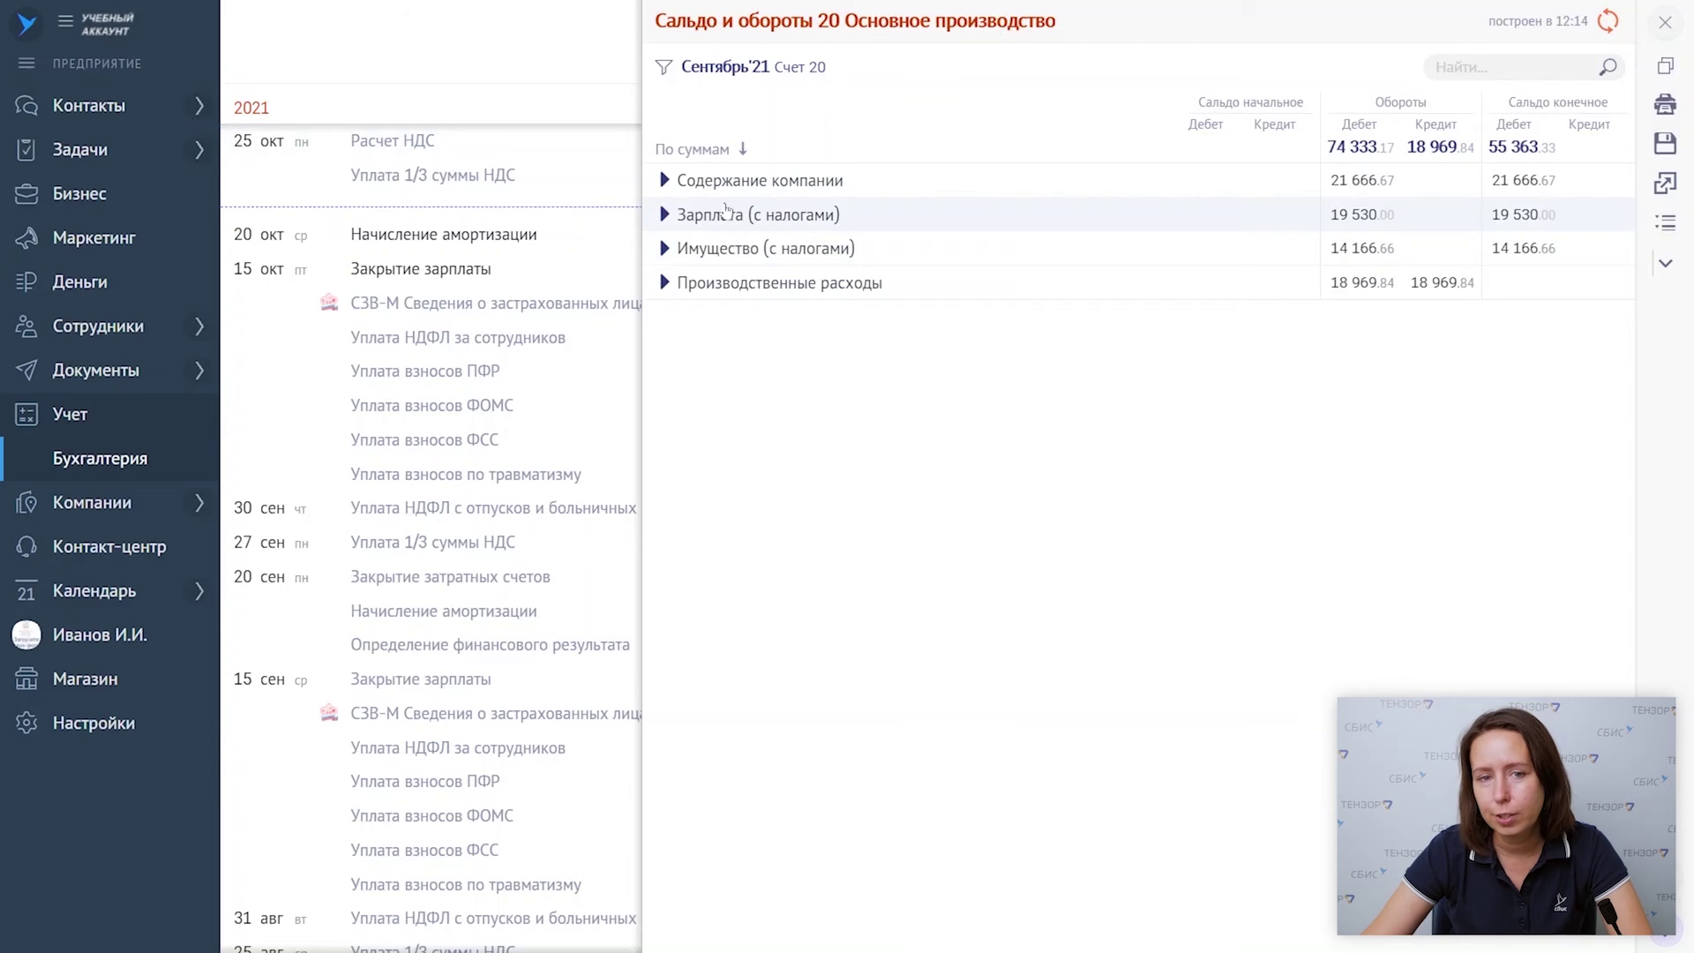
- Examine the detail of all four cost groups in the account 20 report, from Содержание компании to Производственные расходы, and close it
left_click(664, 182)
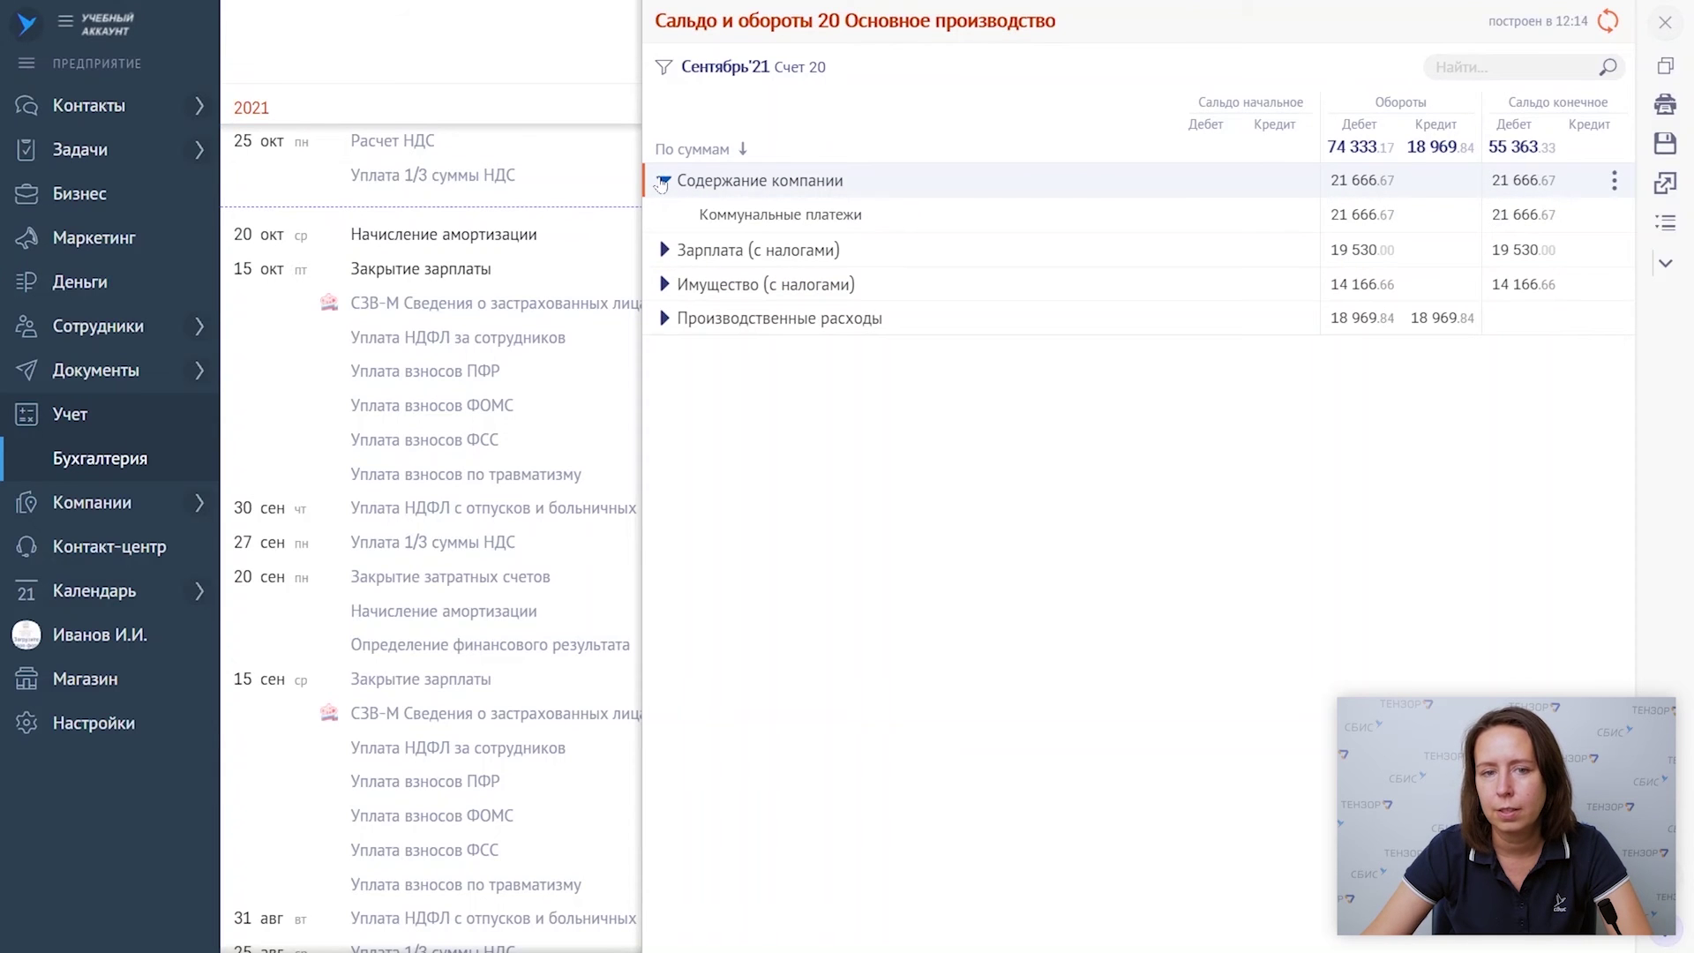
left_click(666, 250)
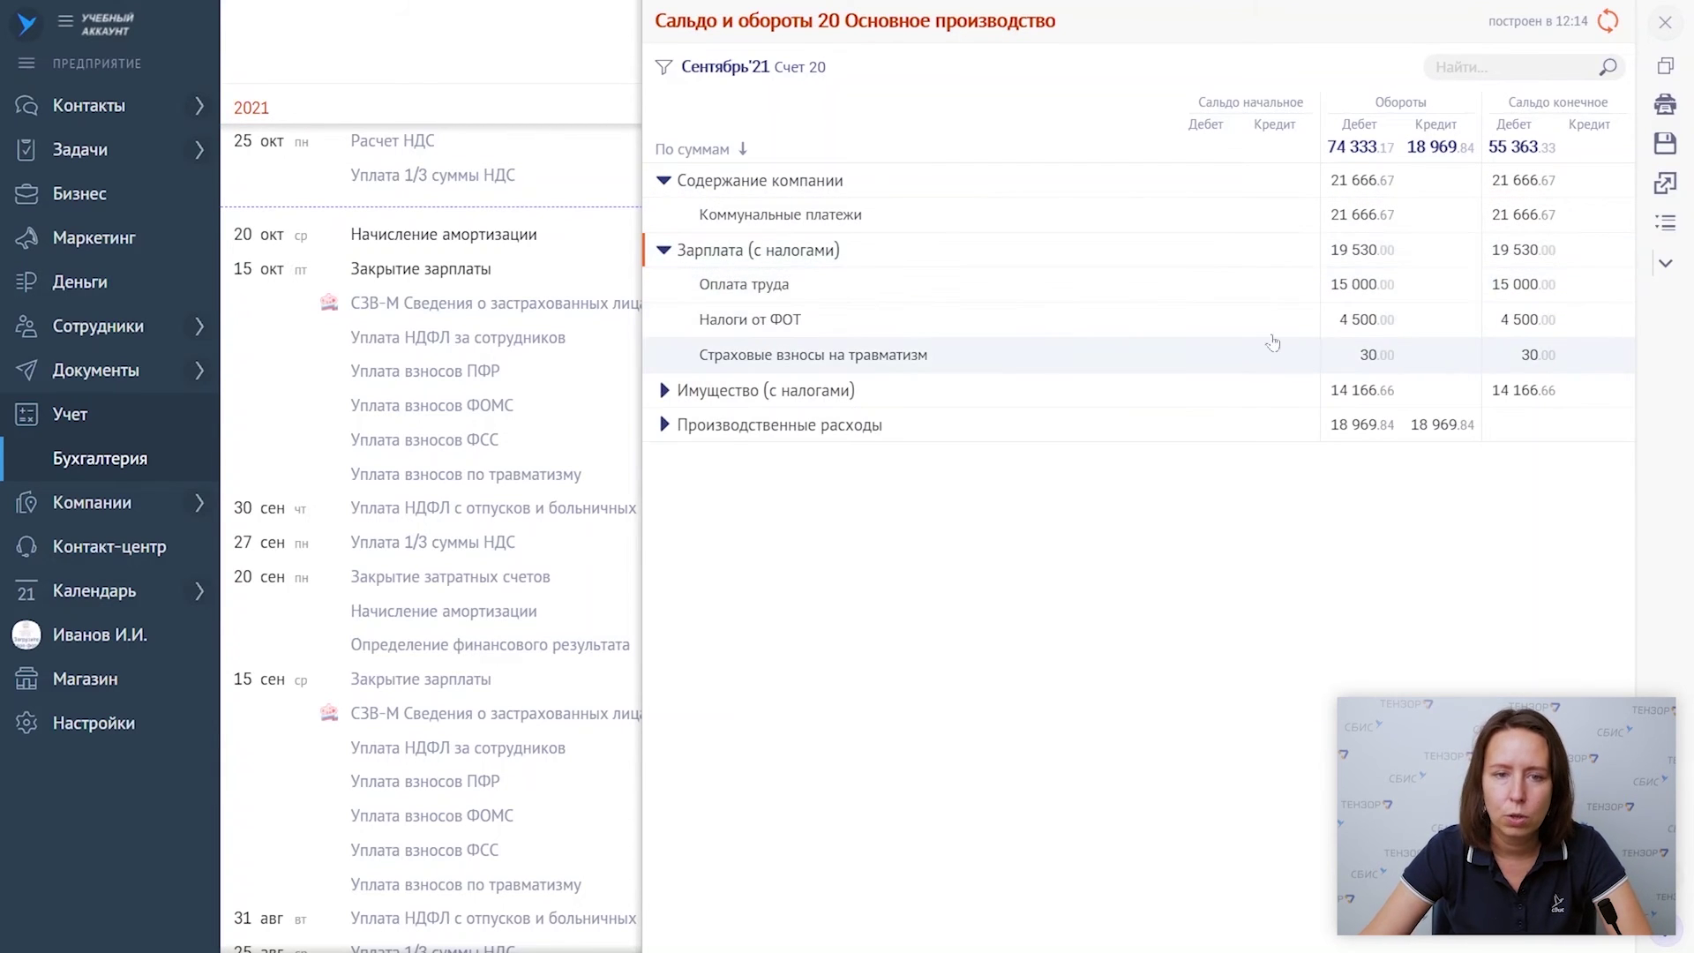
left_click(663, 390)
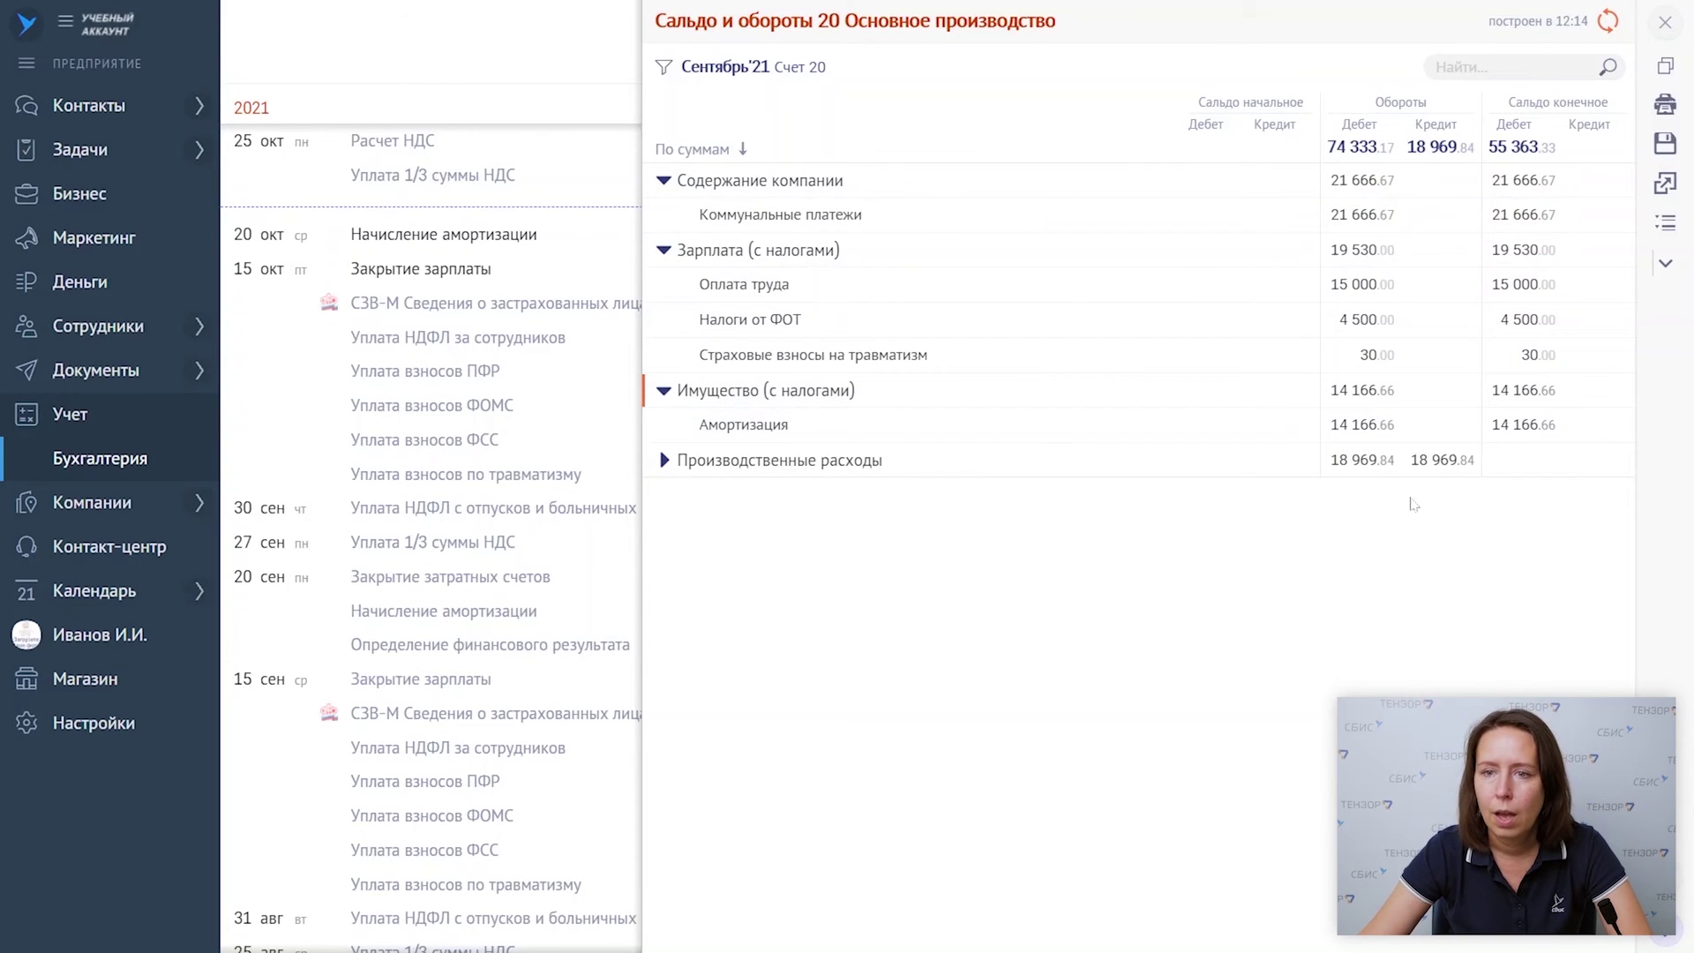
left_click(665, 460)
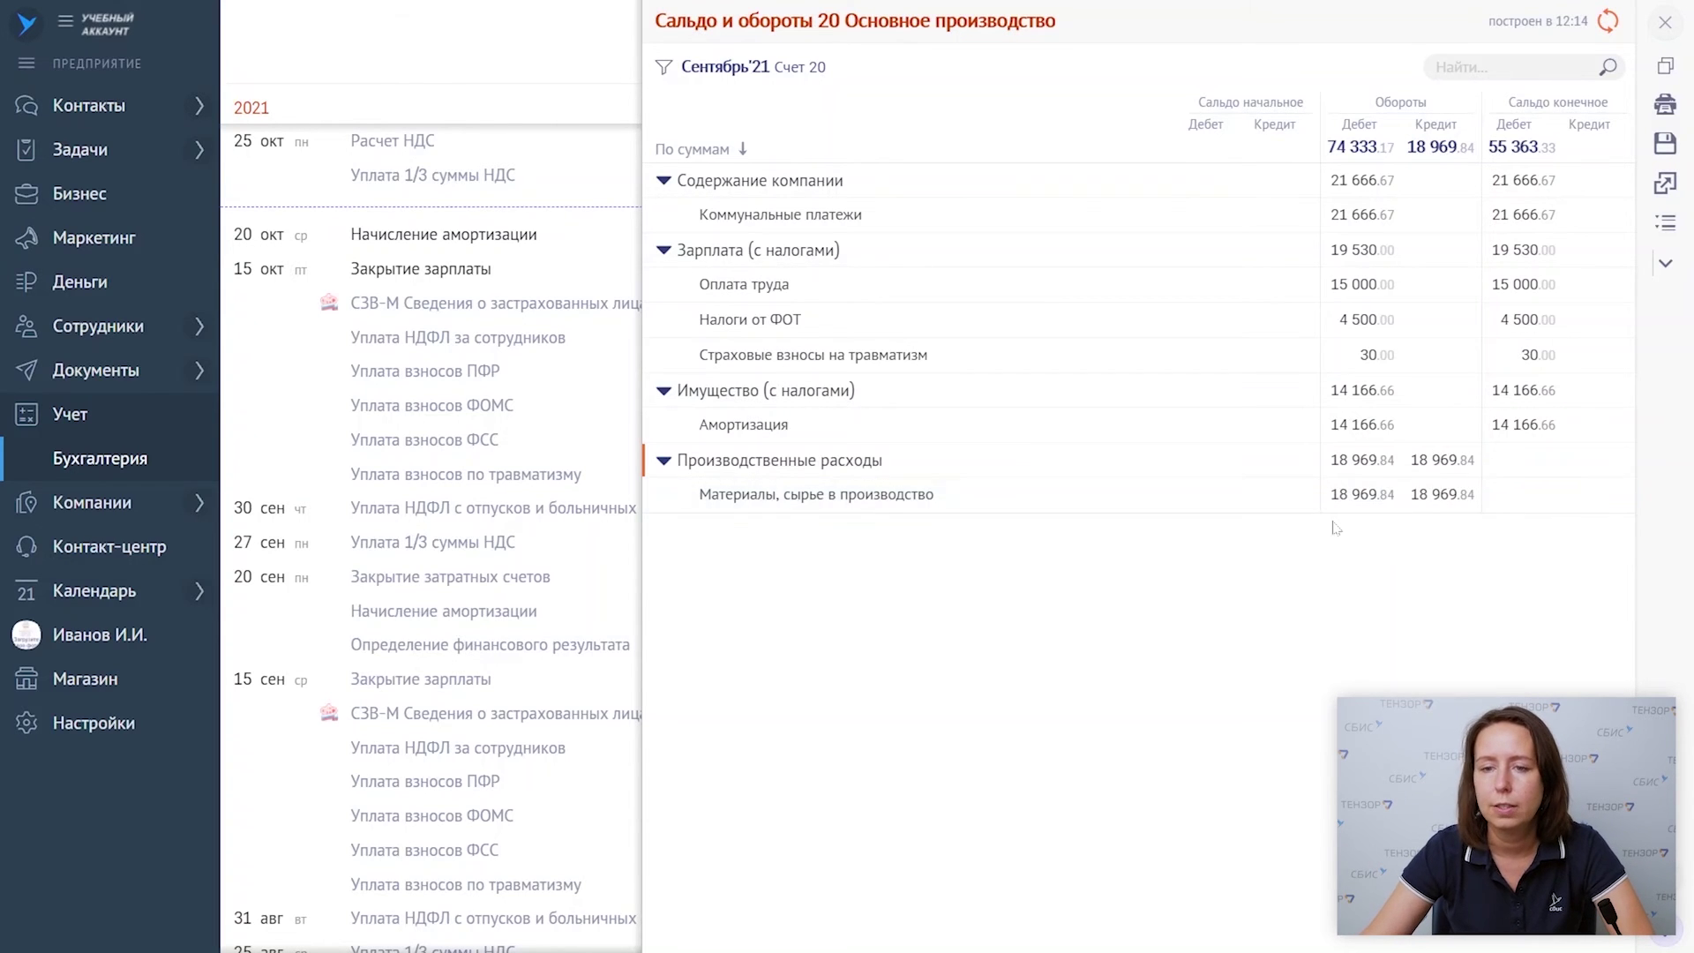
left_click(1666, 25)
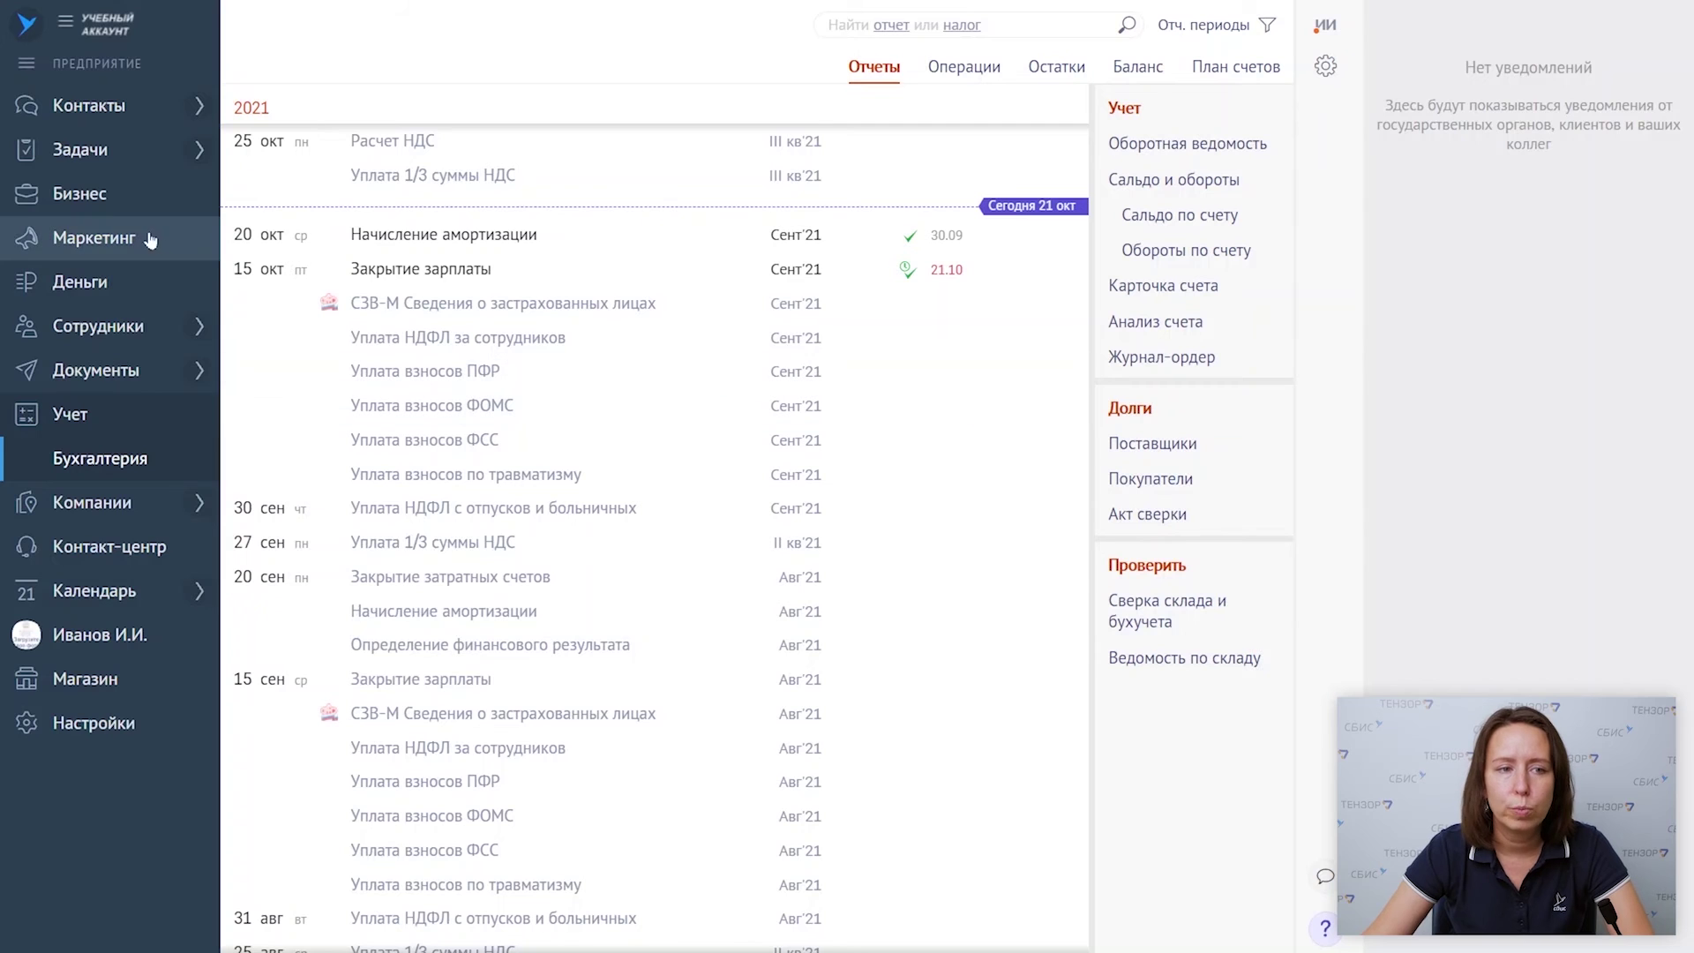
- Create a Распределение затрат document in the Производство section
mouse_move(98, 200)
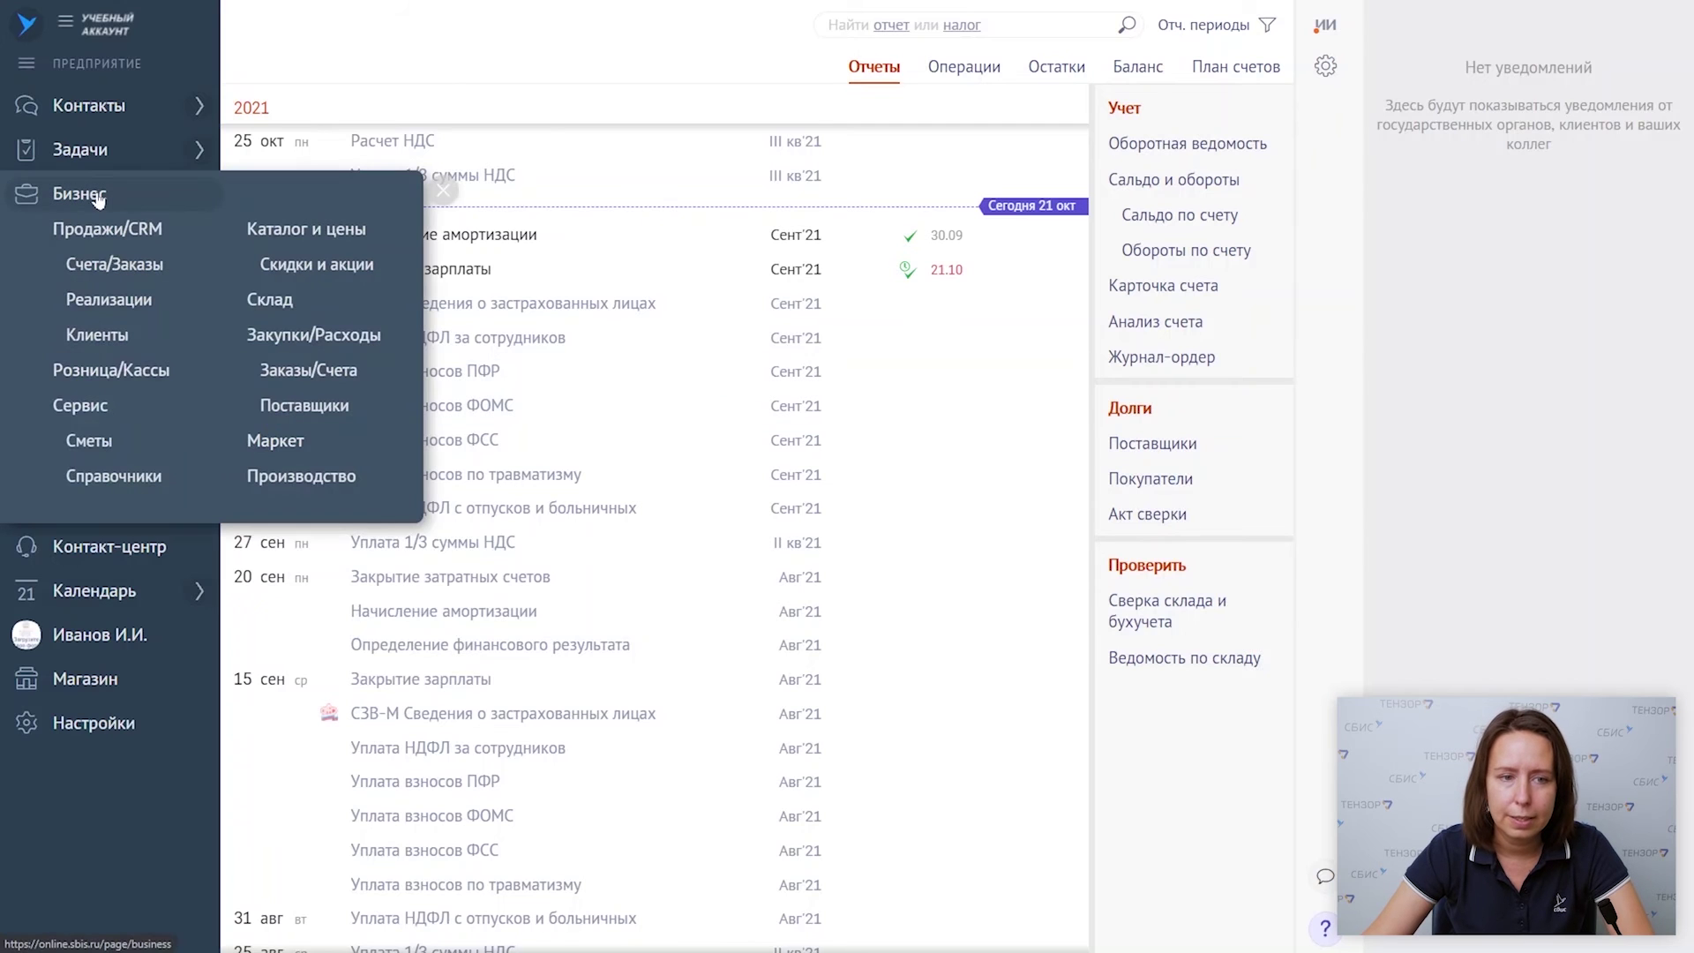
left_click(294, 477)
left_click(313, 176)
left_click(251, 24)
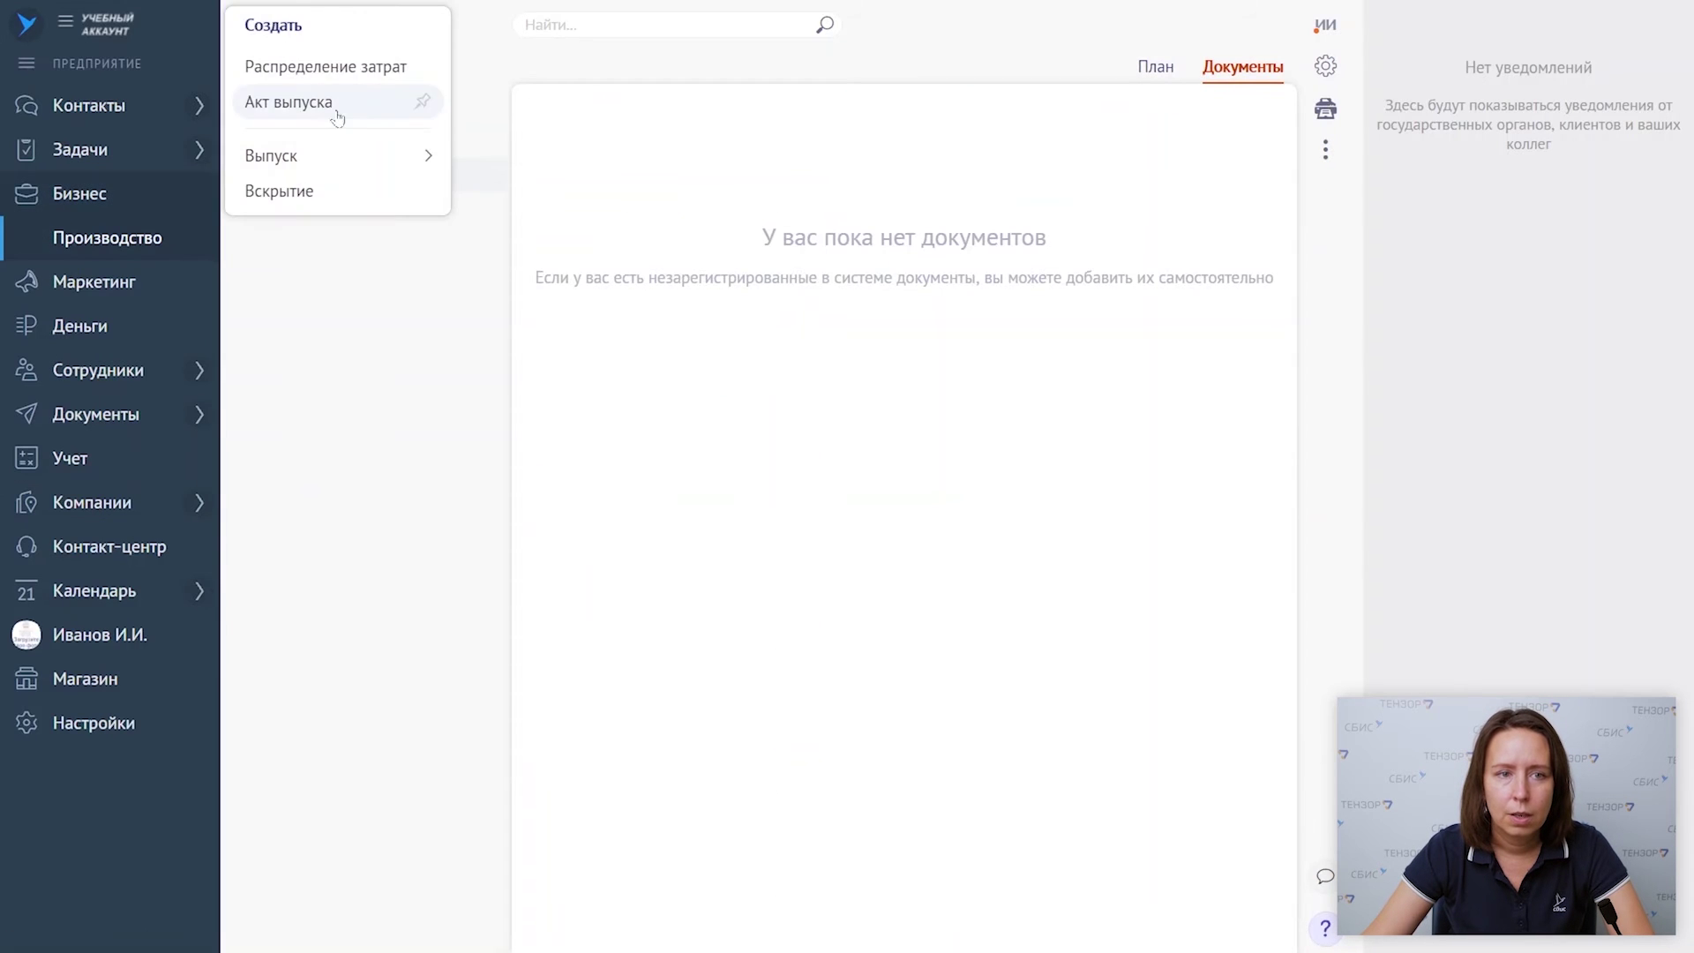
left_click(324, 69)
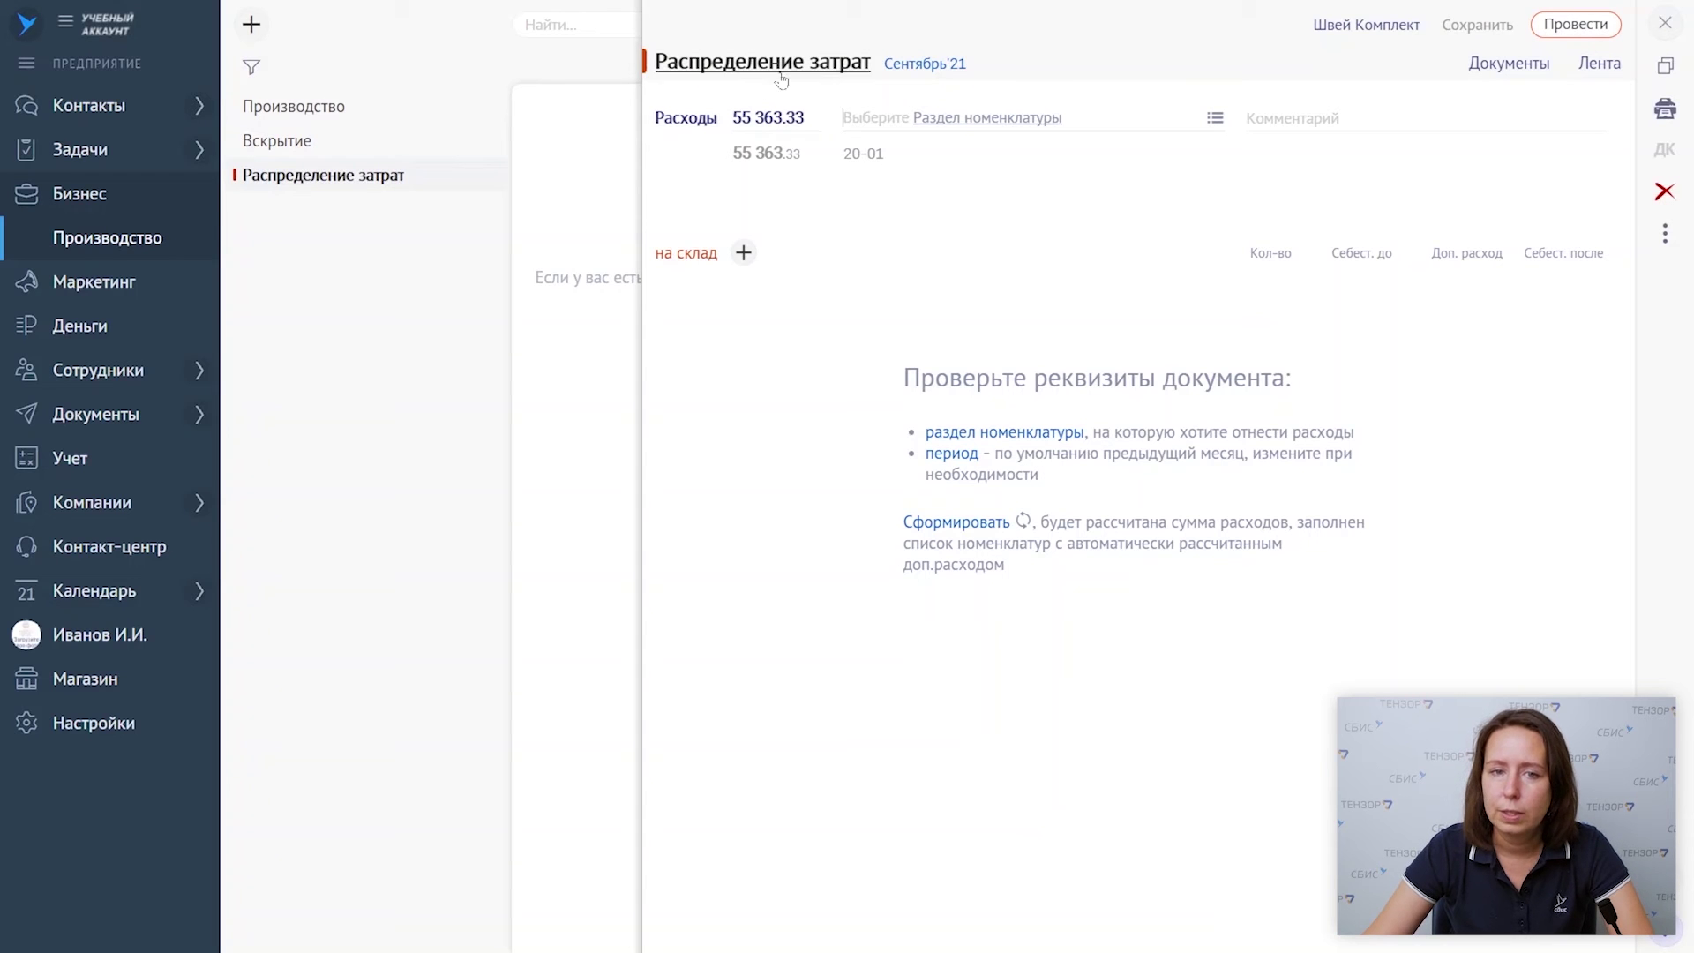
- Allocate the Сентябрь'21 expenses to the Продукция nomenclature section and post the cost allocation document
left_click_drag(733, 118, 805, 117)
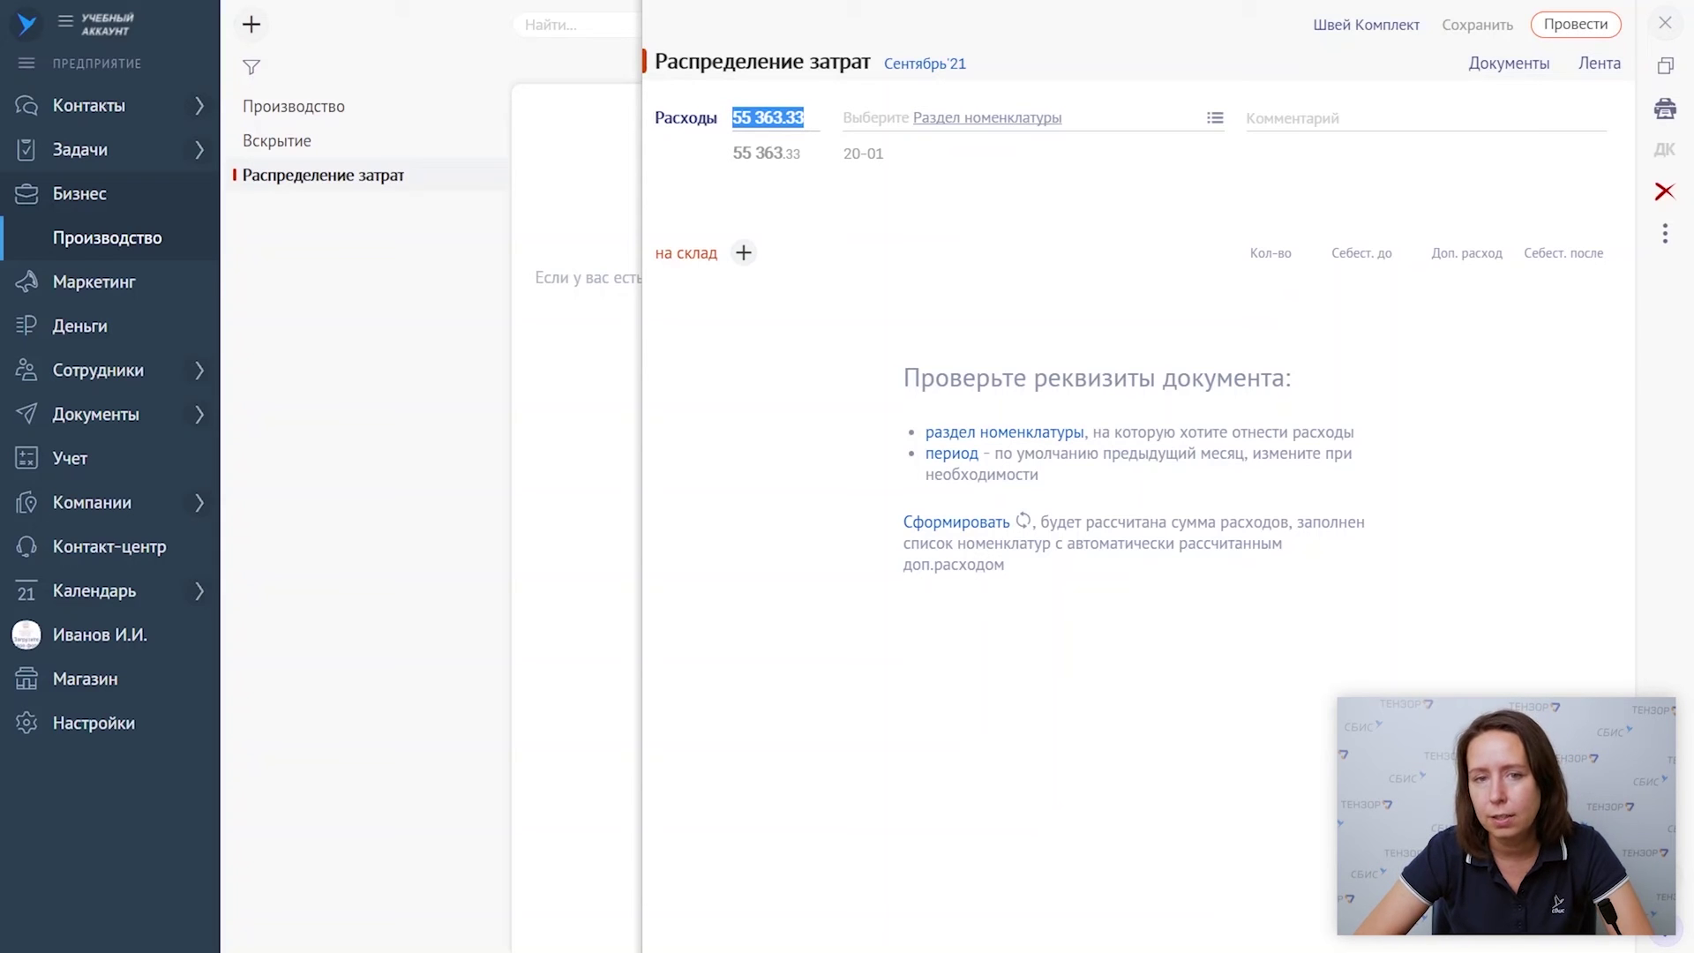
left_click(1215, 118)
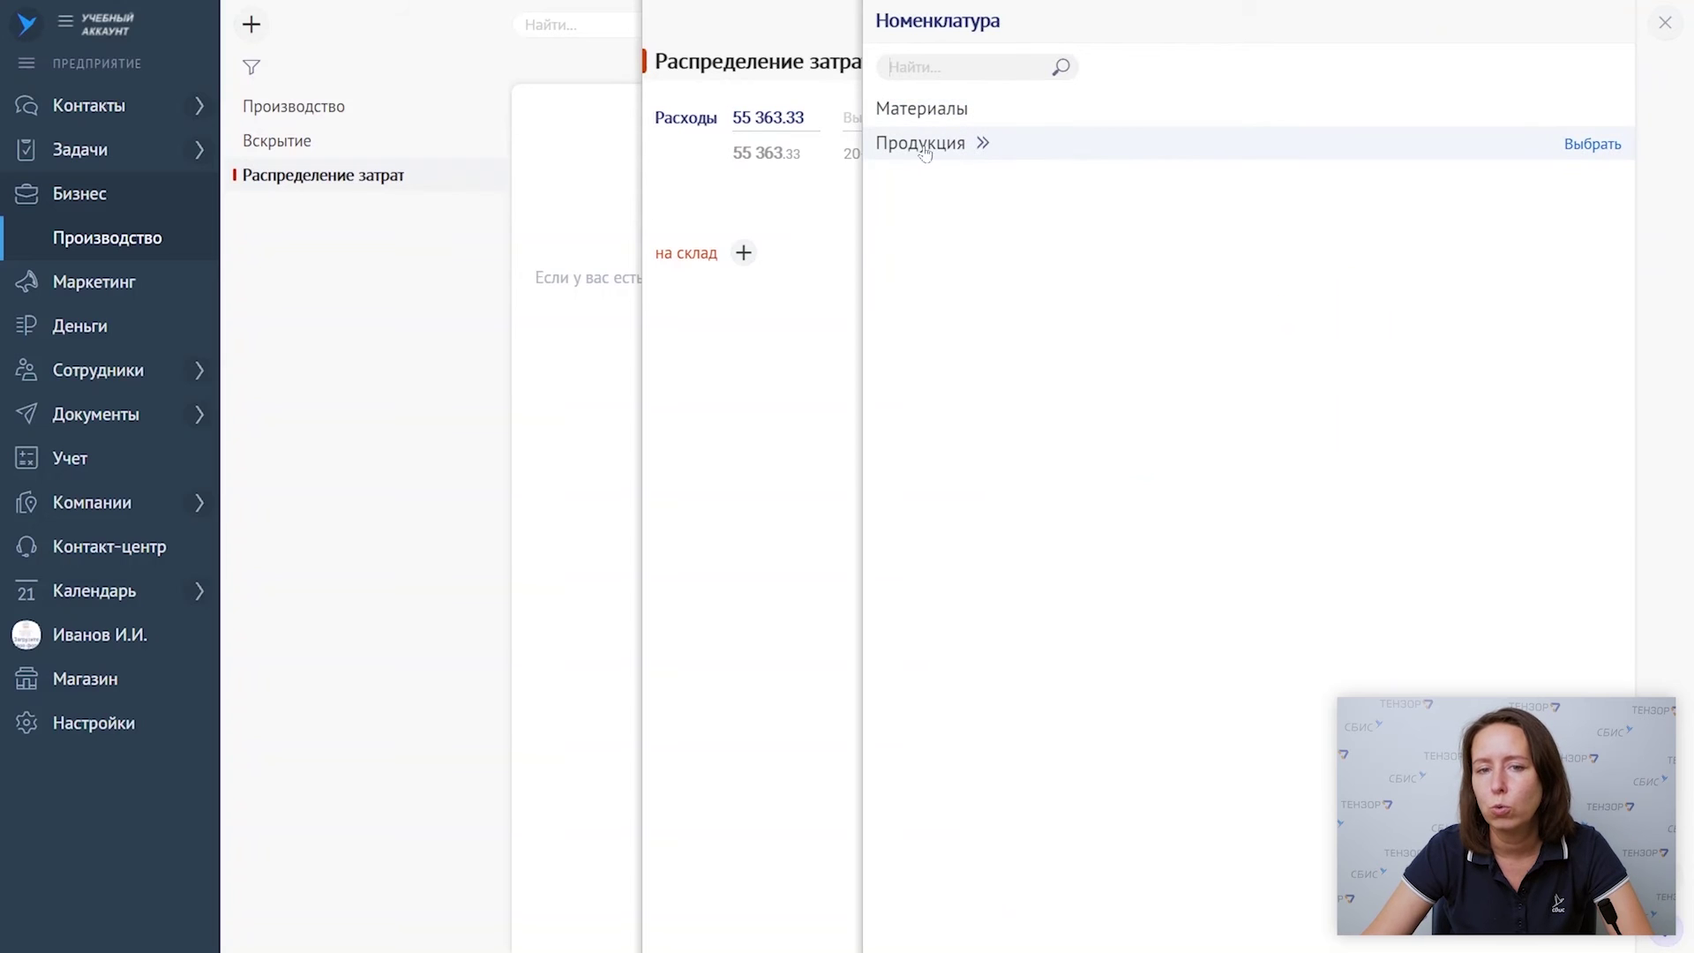
left_click(1593, 145)
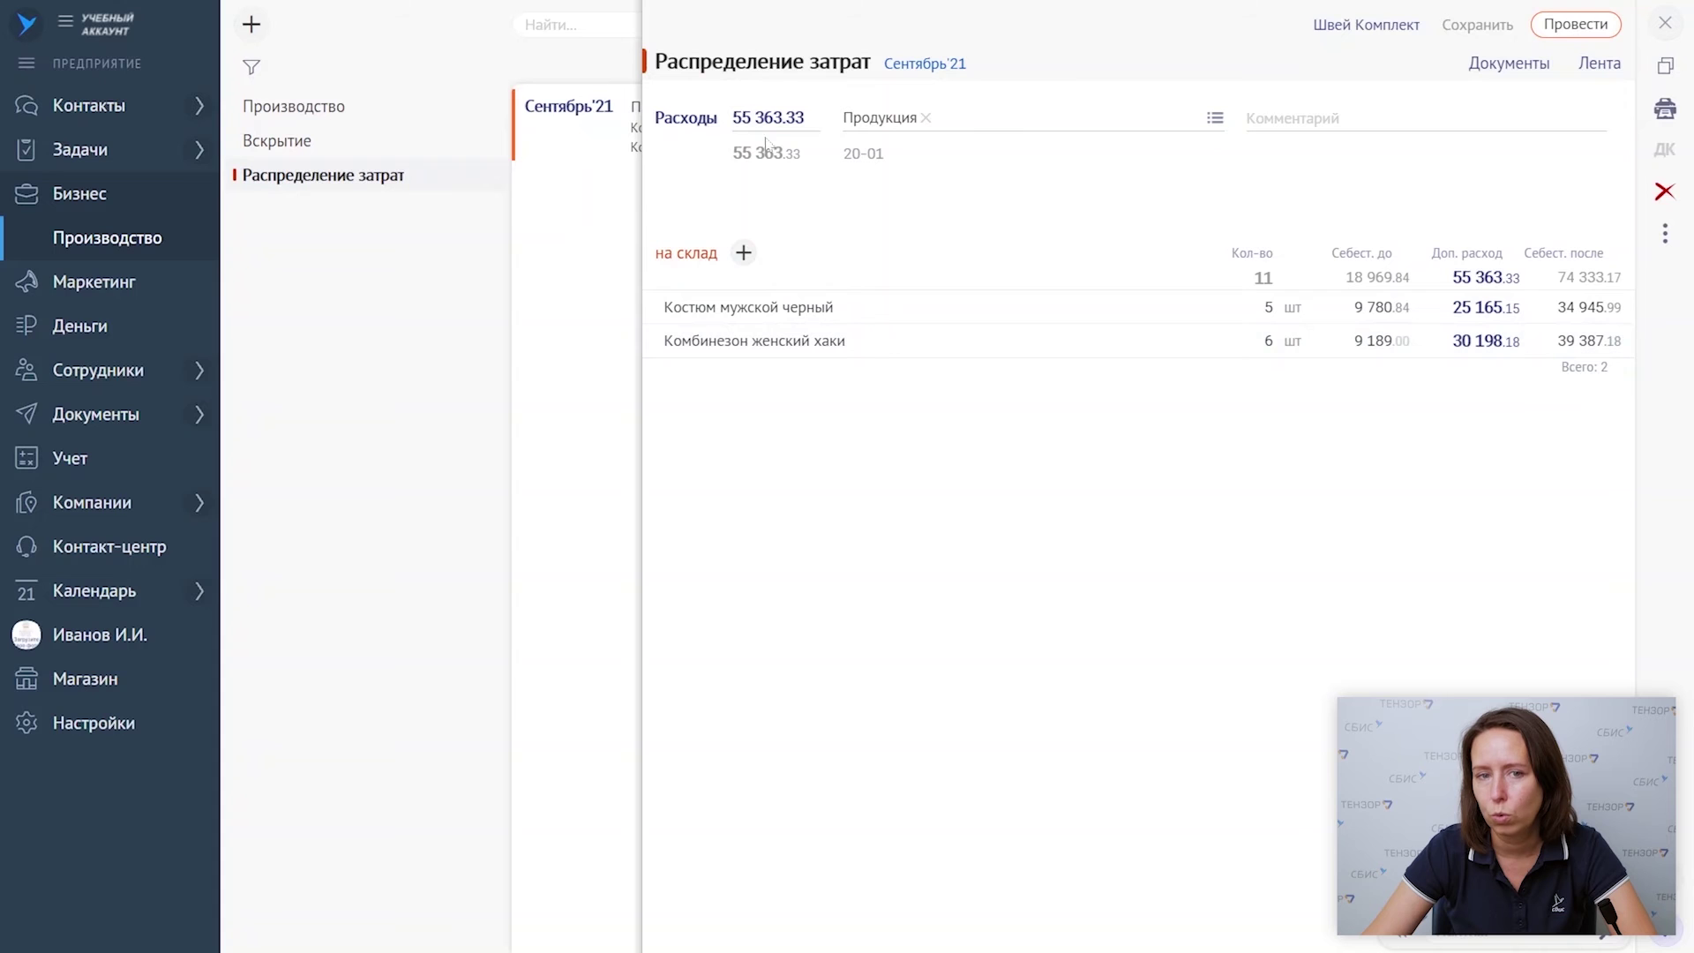
left_click_drag(732, 117, 807, 119)
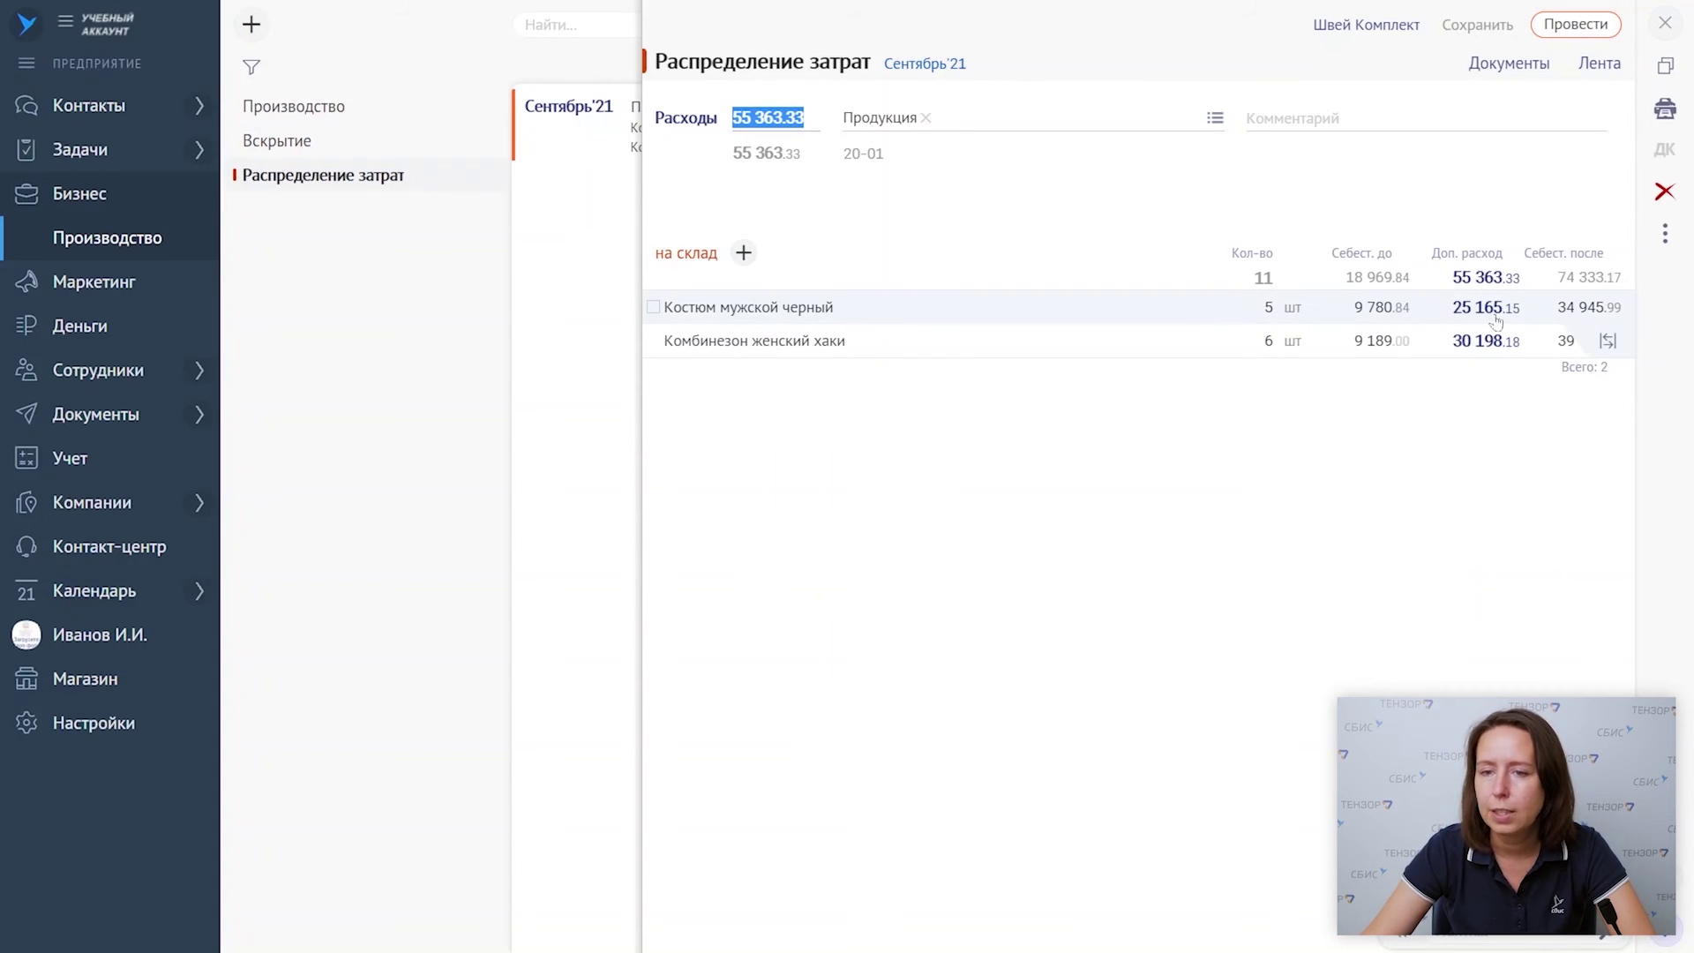
left_click(1580, 25)
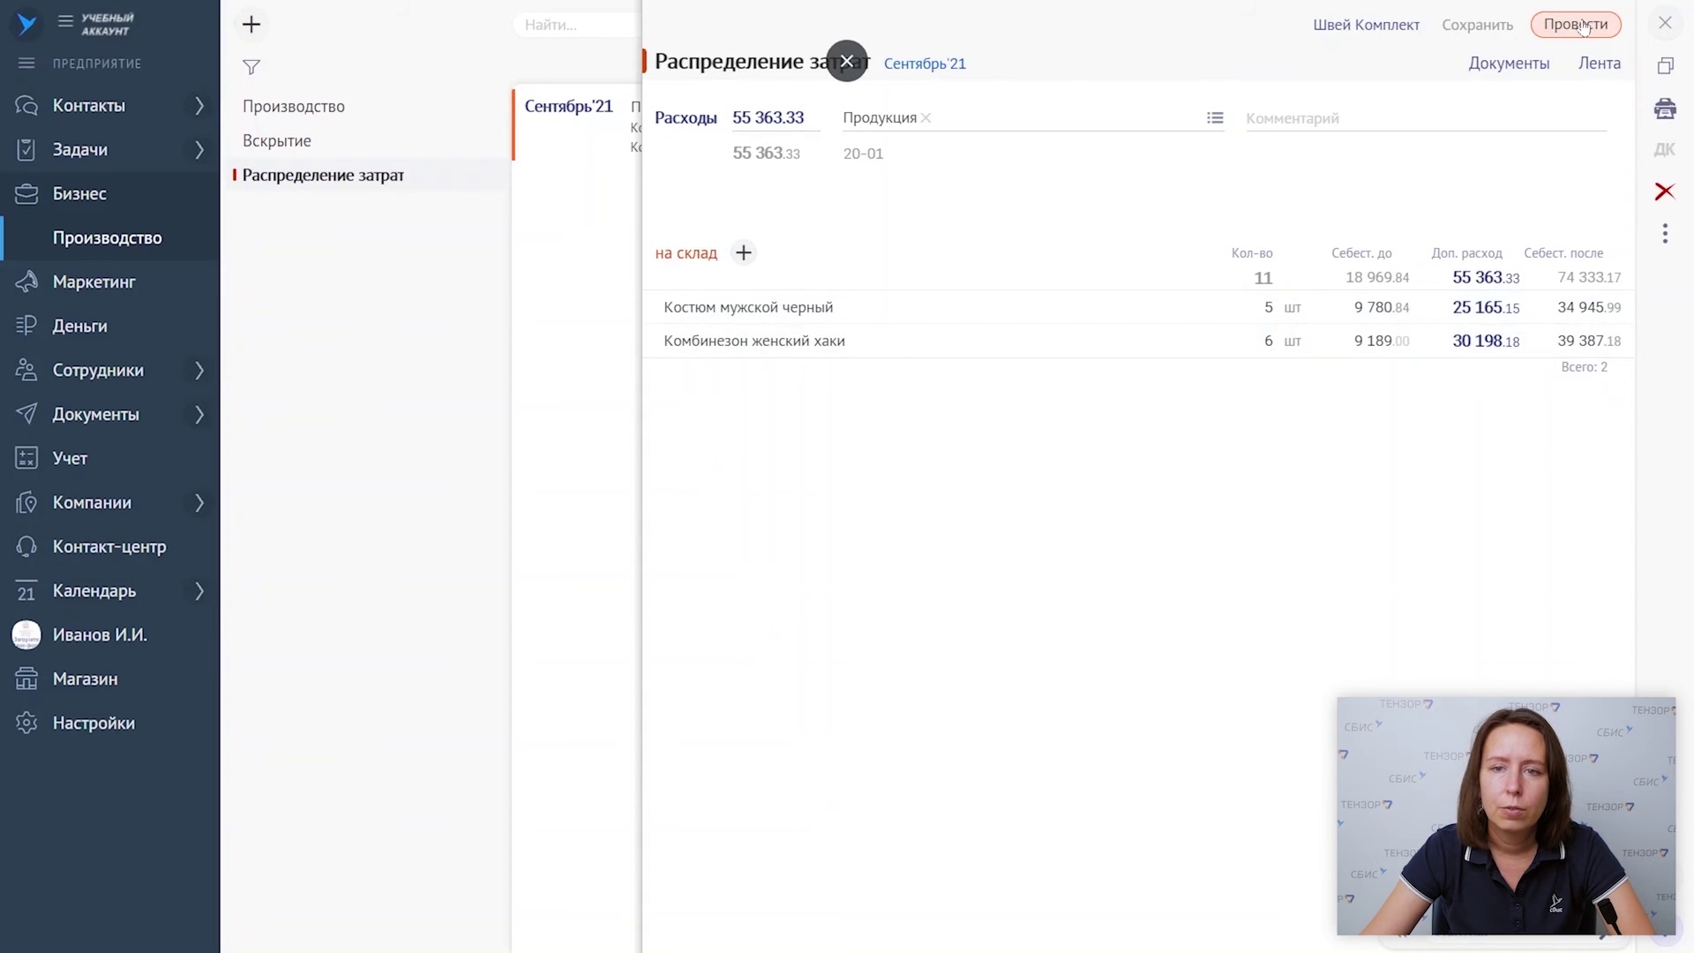
- Review the proportional allocation options of the Распределение затрат operation in the production settings and leave without saving
left_click(1326, 66)
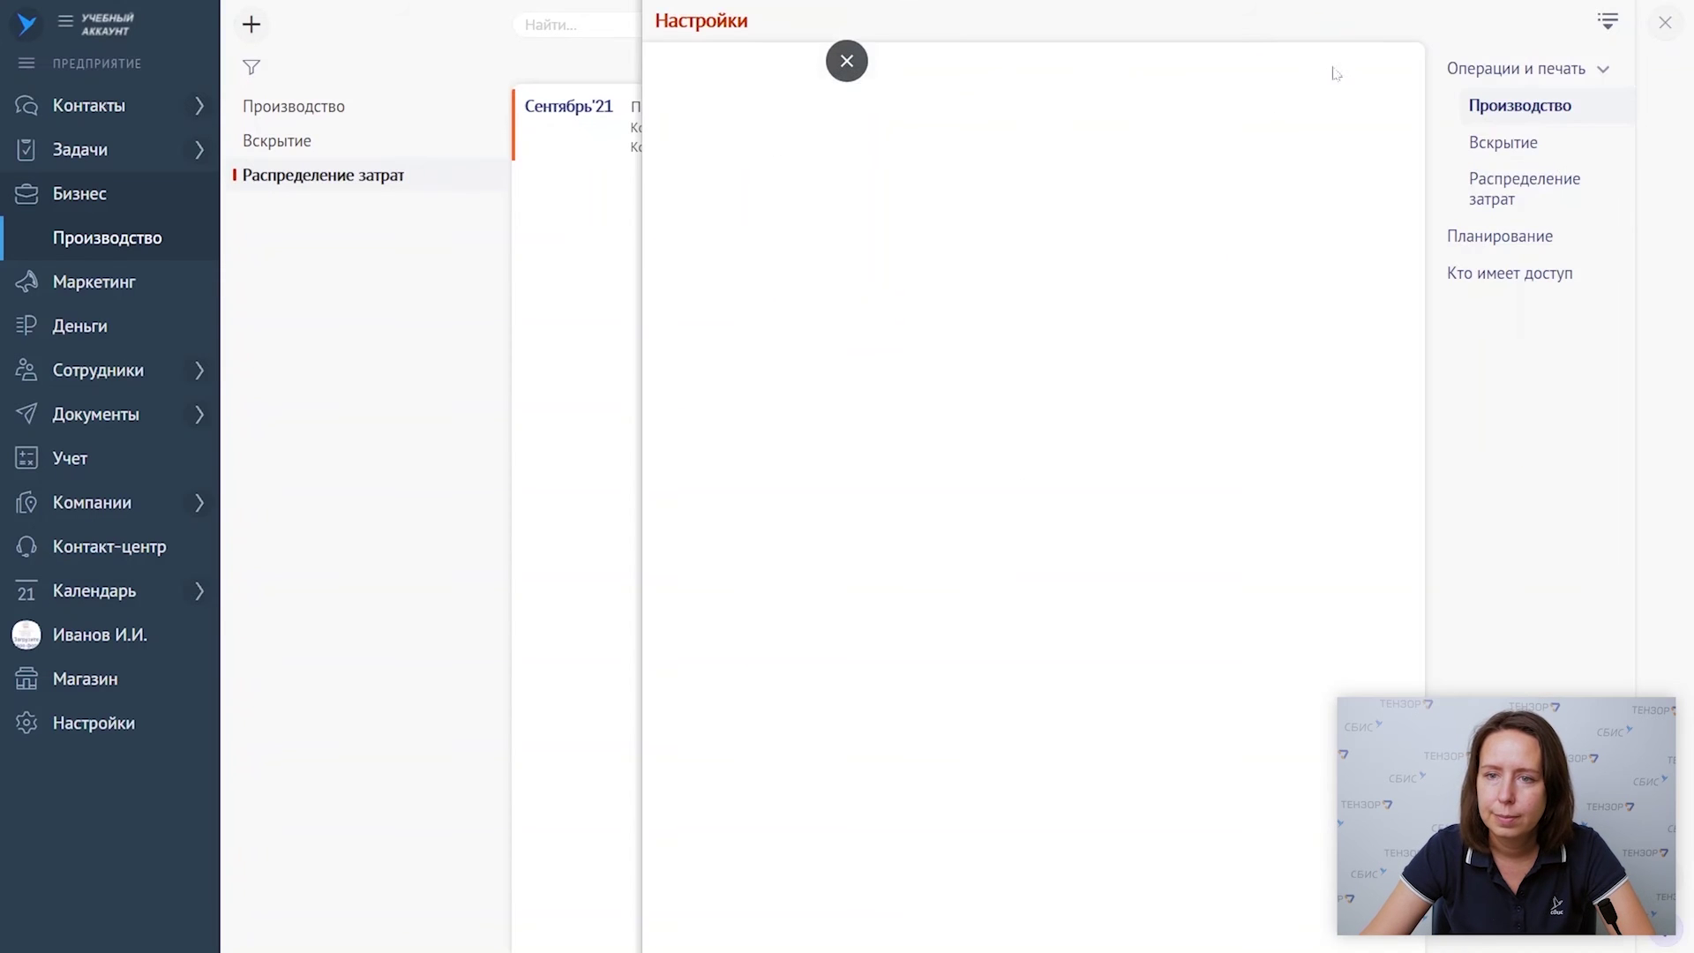
left_click(1518, 181)
left_click(878, 175)
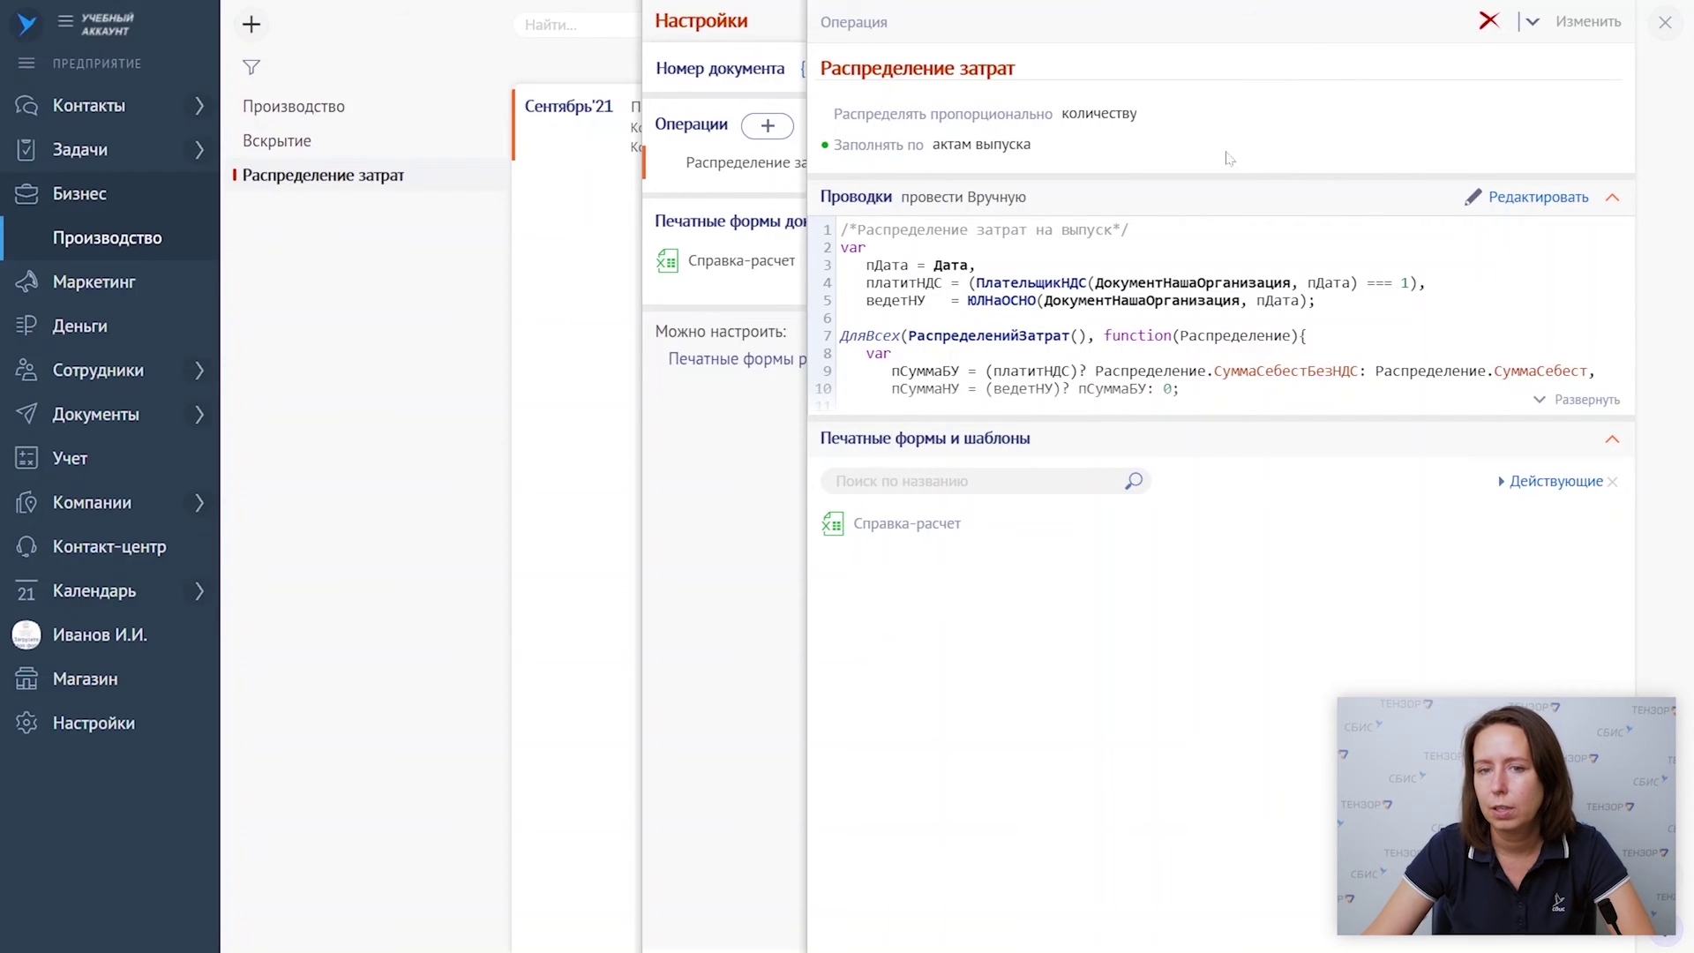
left_click(1609, 26)
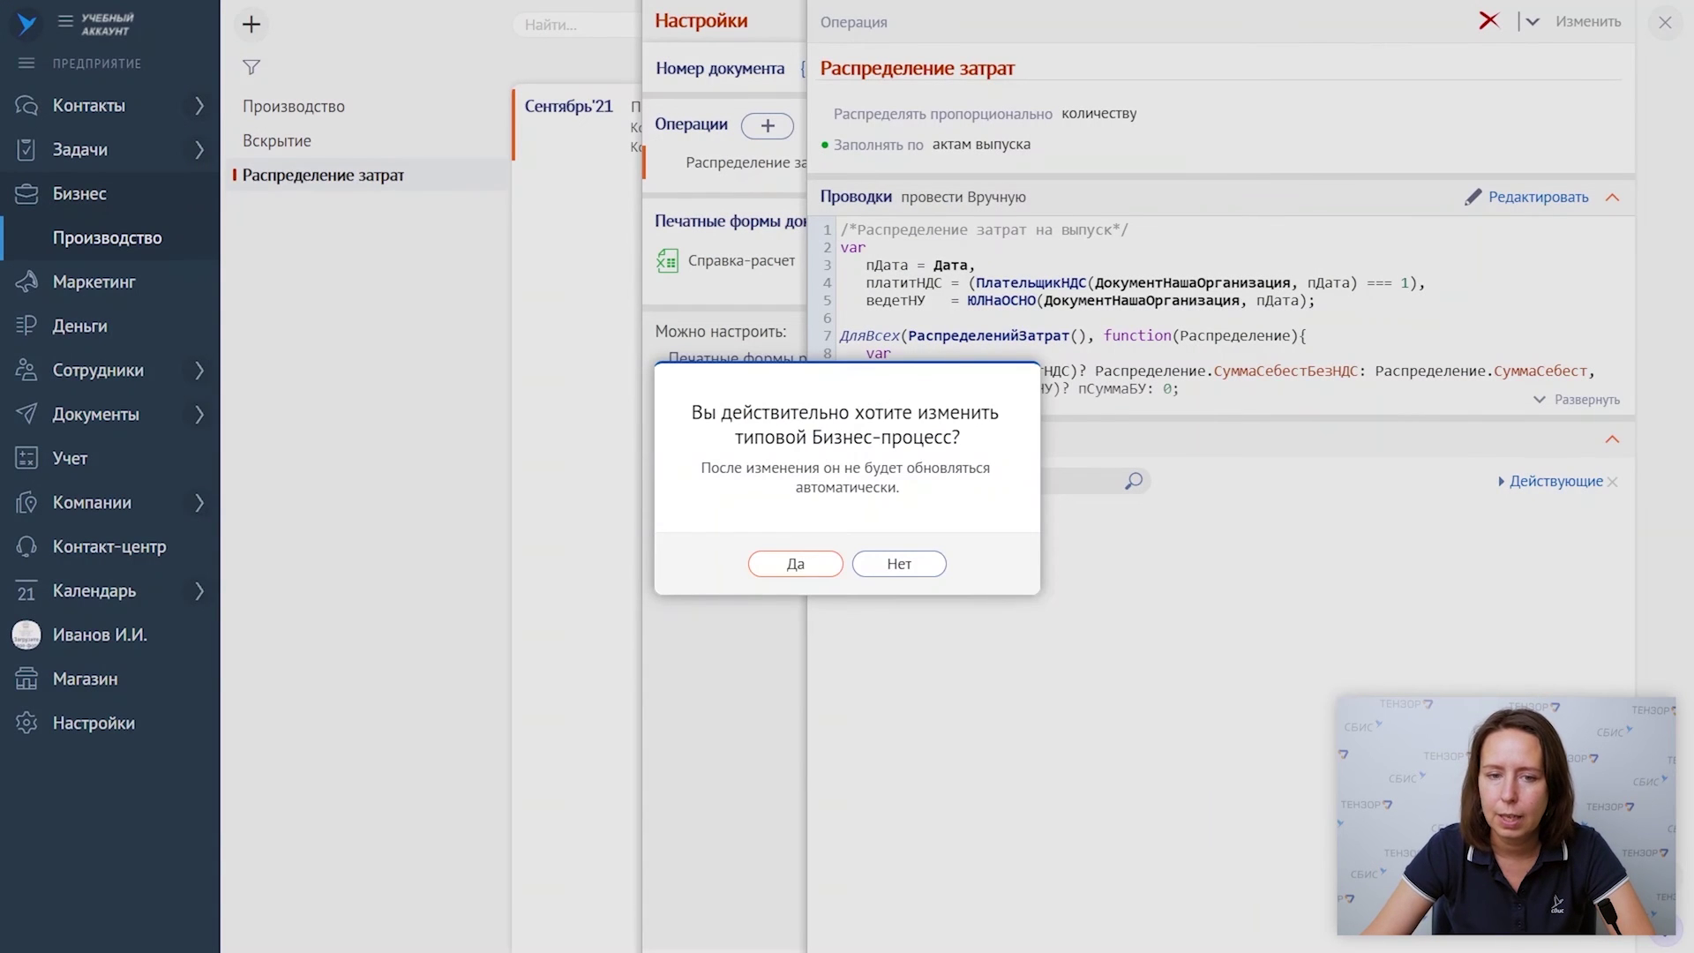
left_click(787, 560)
left_click(1098, 118)
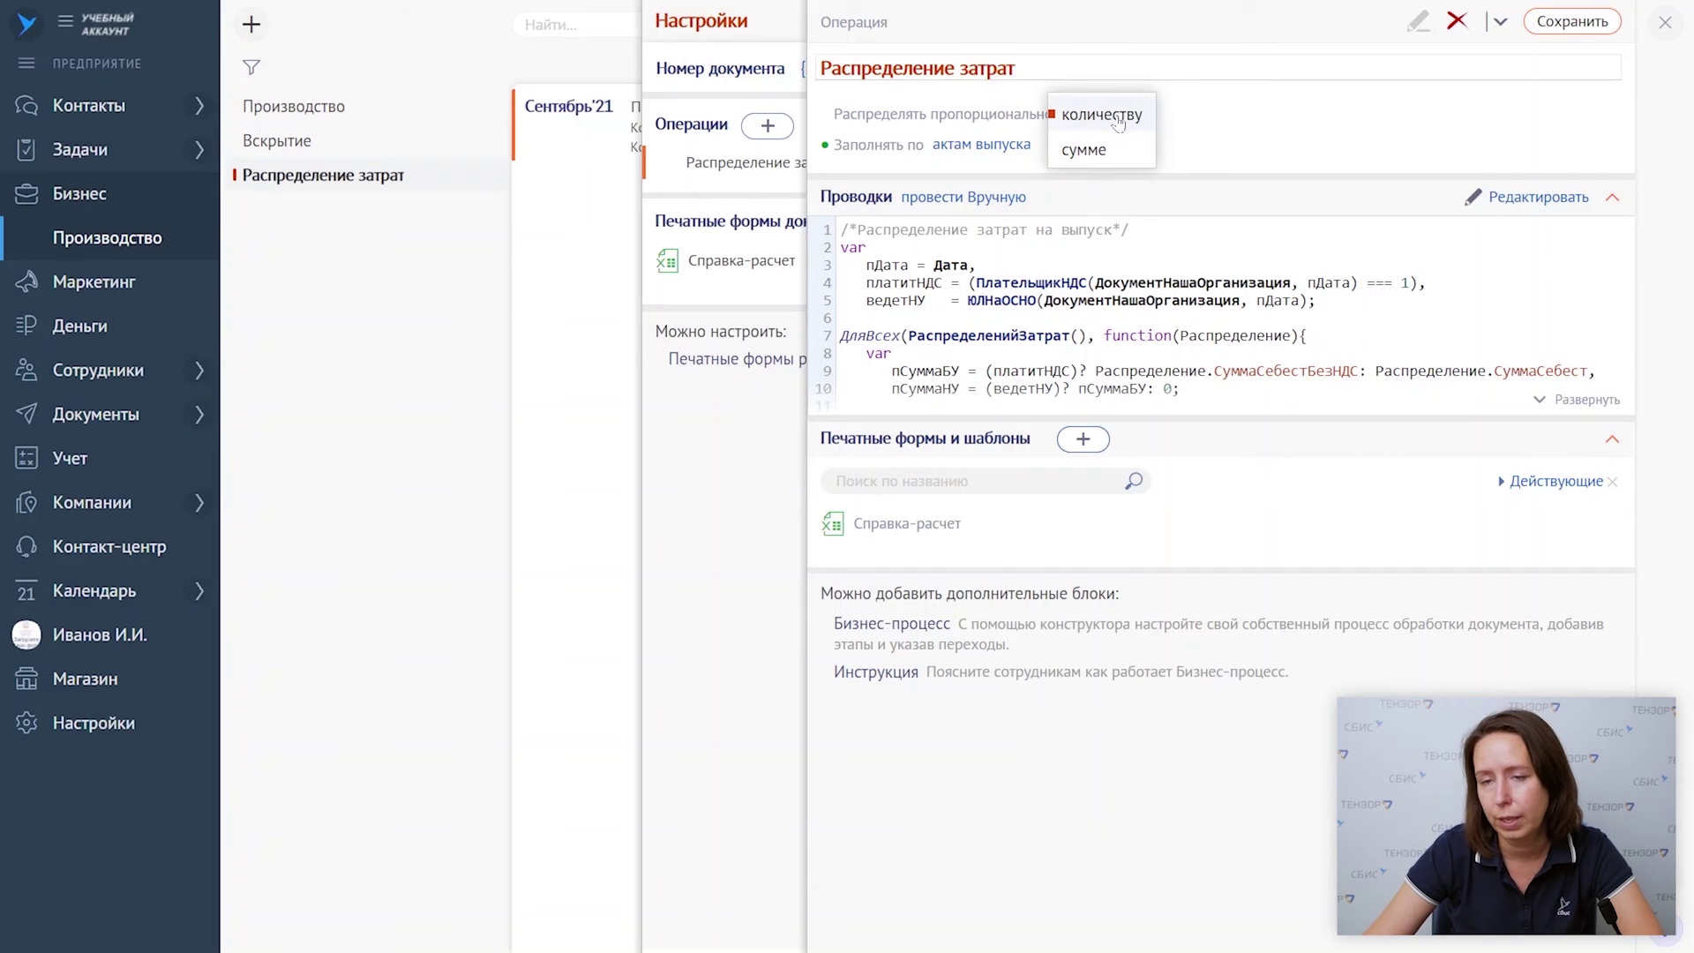
left_click(1665, 22)
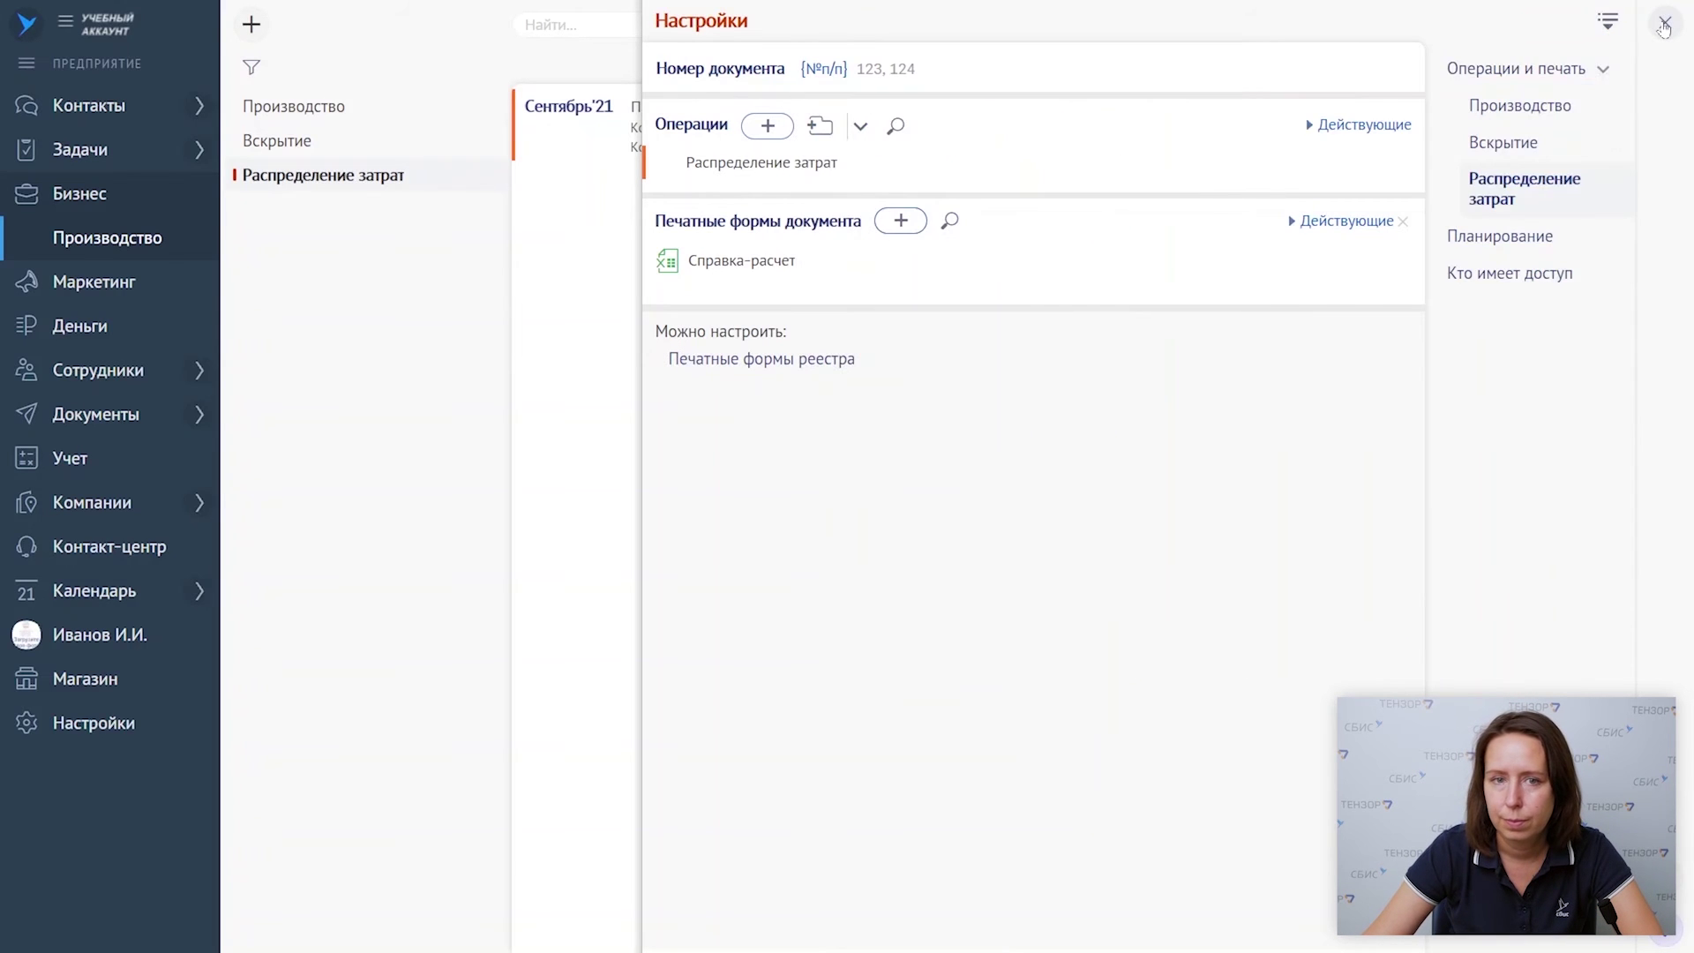
left_click(1666, 22)
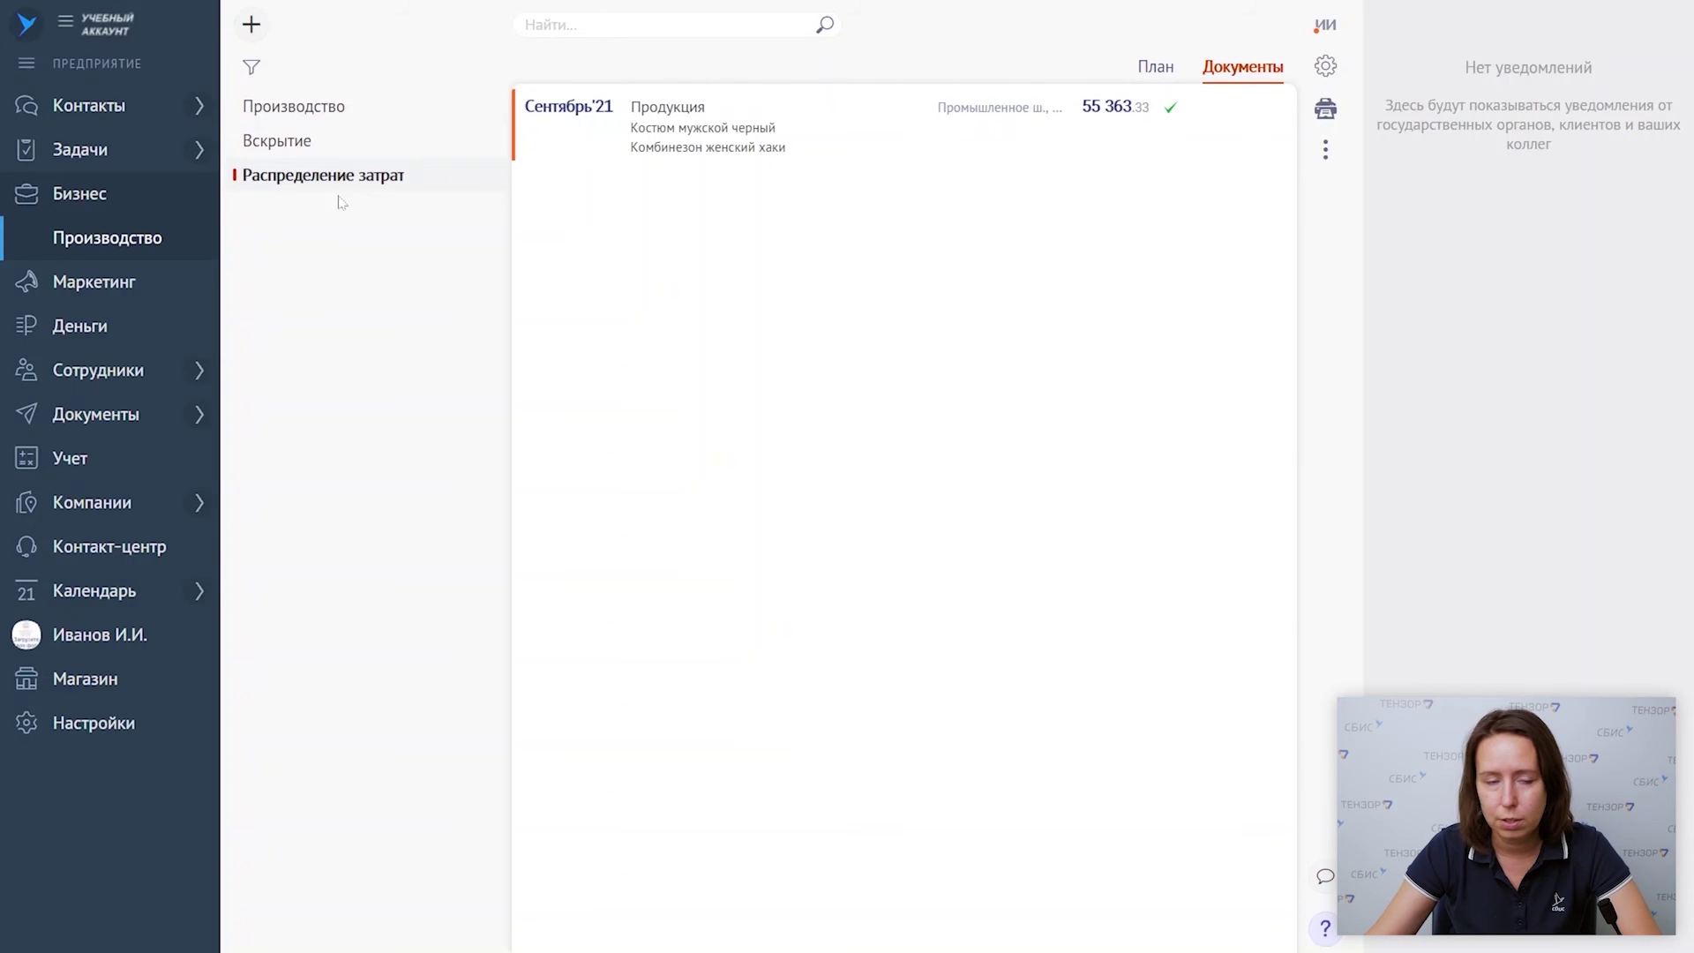
- Create a Реализация document for the buyer Газпром, ПАО and date it 15.09.21
mouse_move(129, 208)
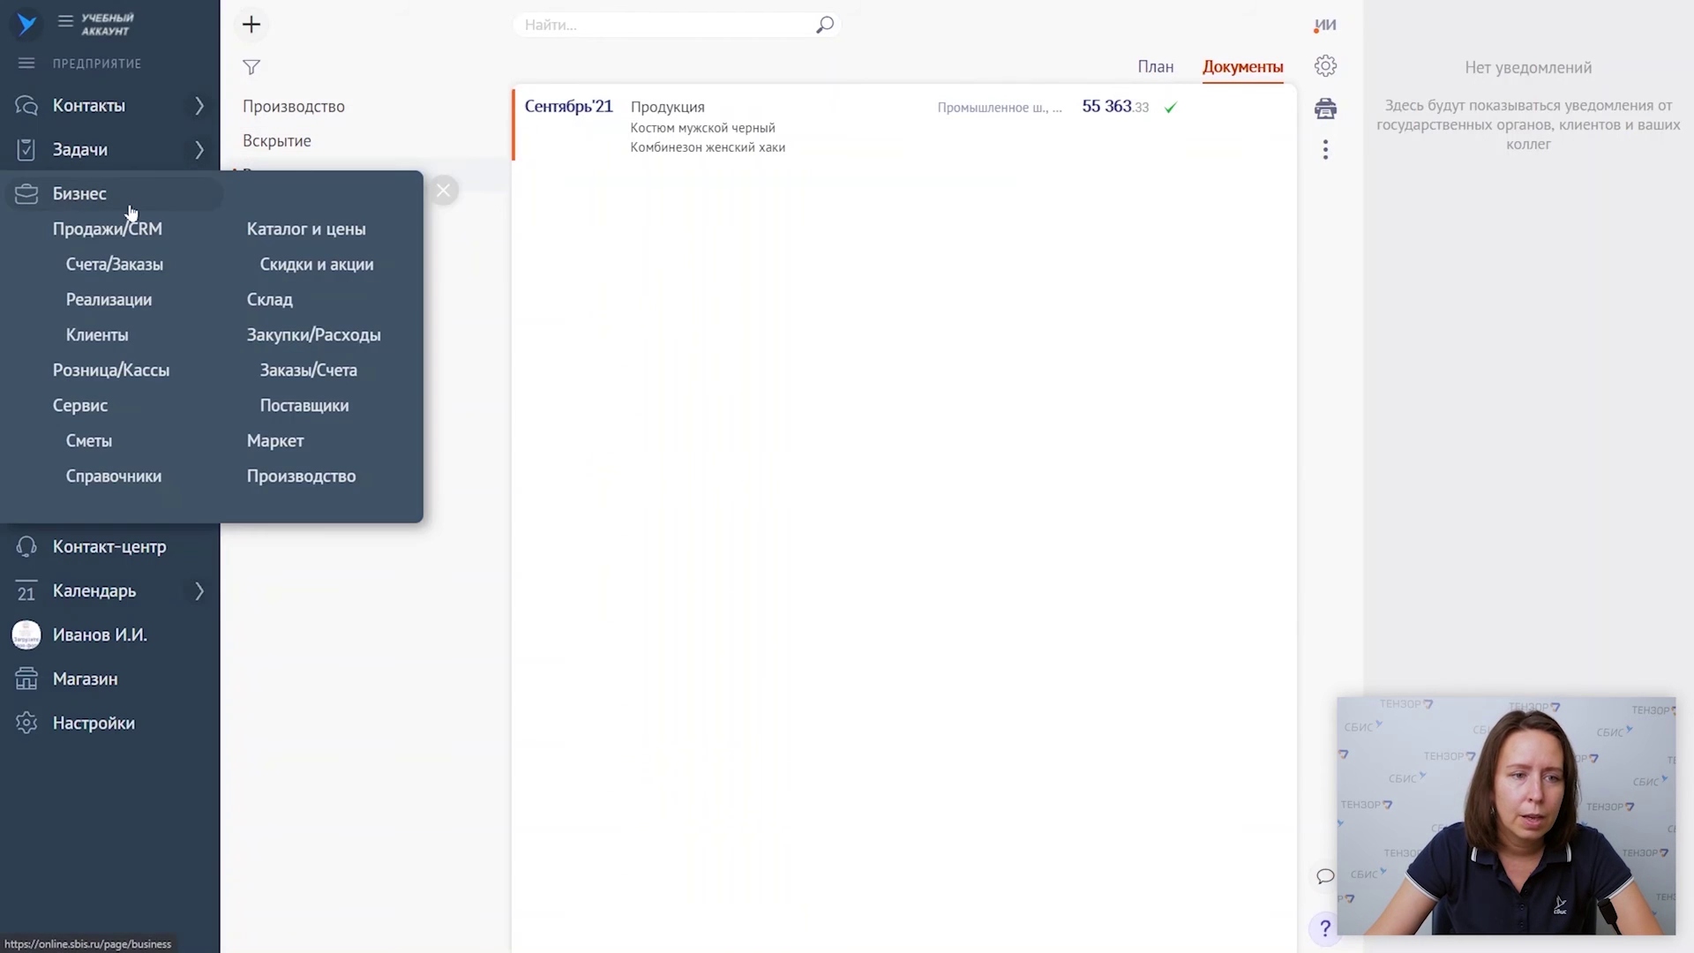
left_click(139, 301)
left_click(251, 25)
left_click(353, 71)
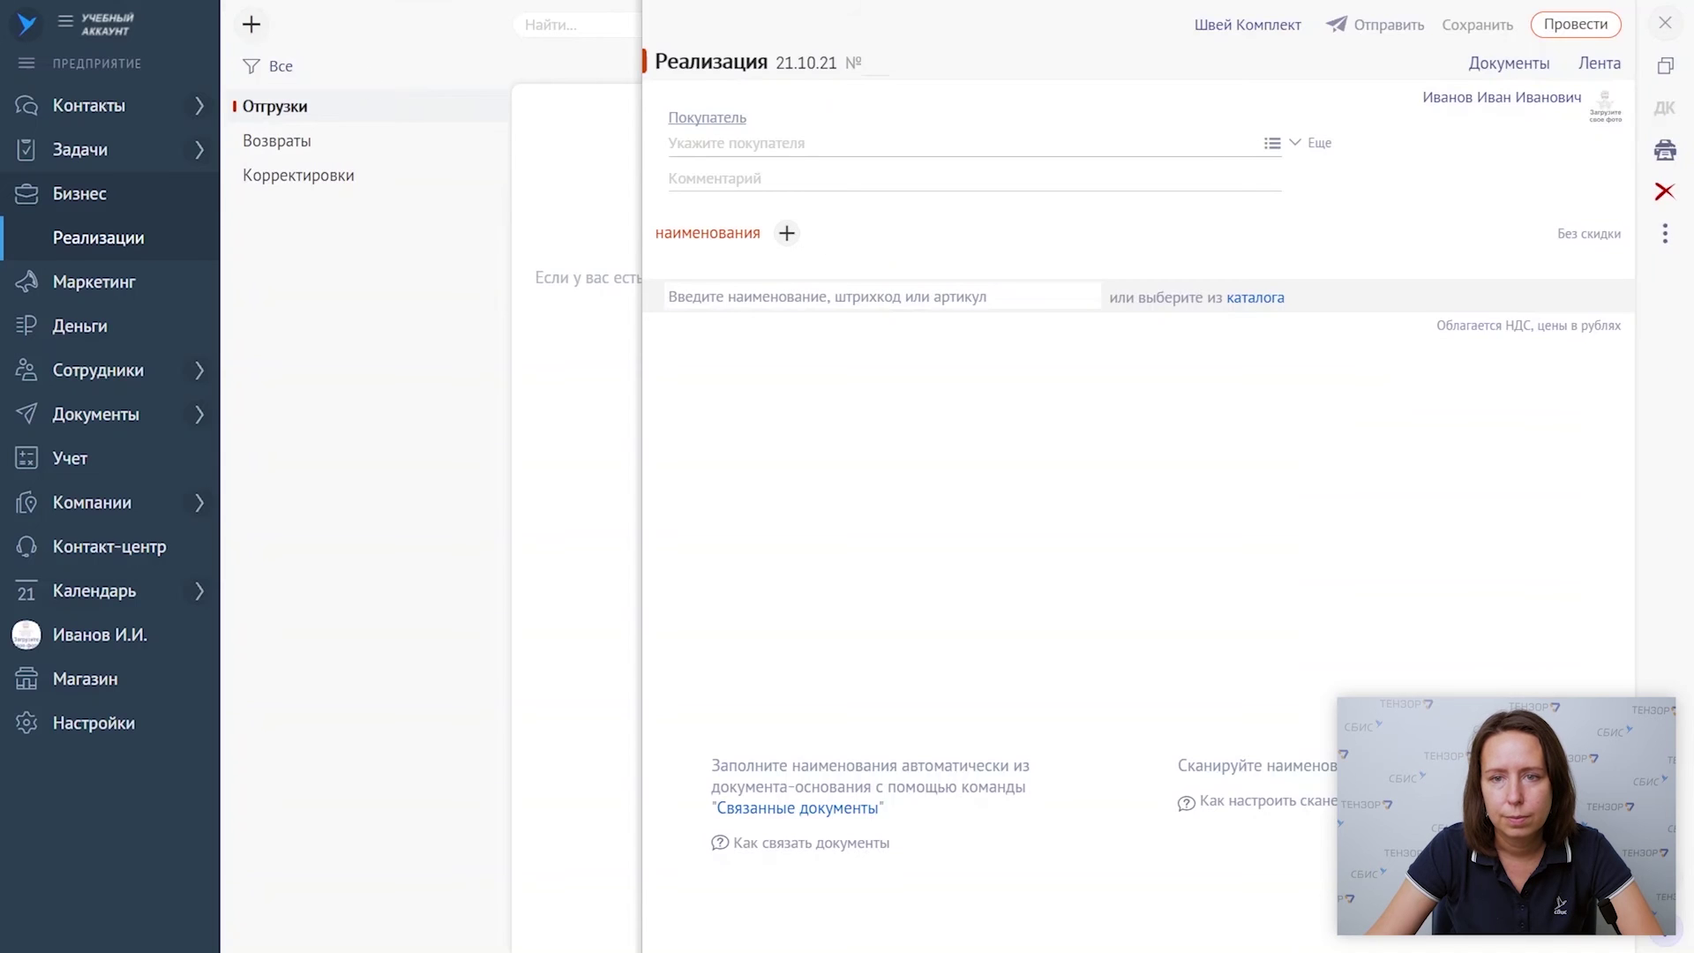
left_click(1272, 143)
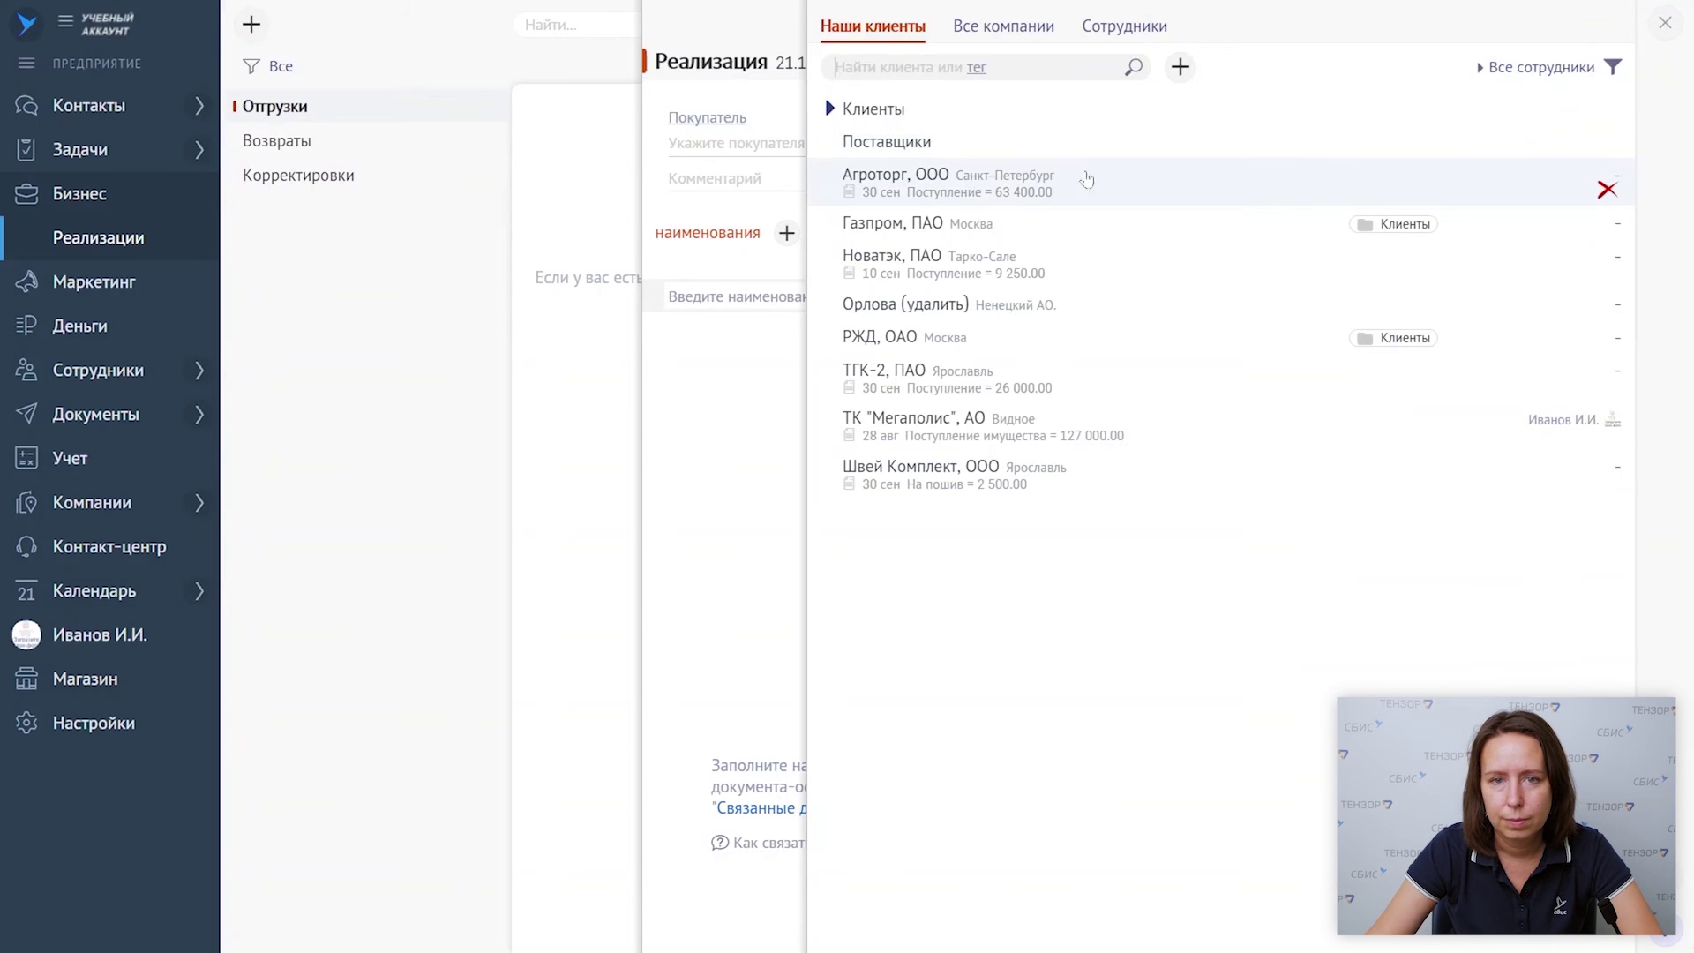
left_click(1012, 39)
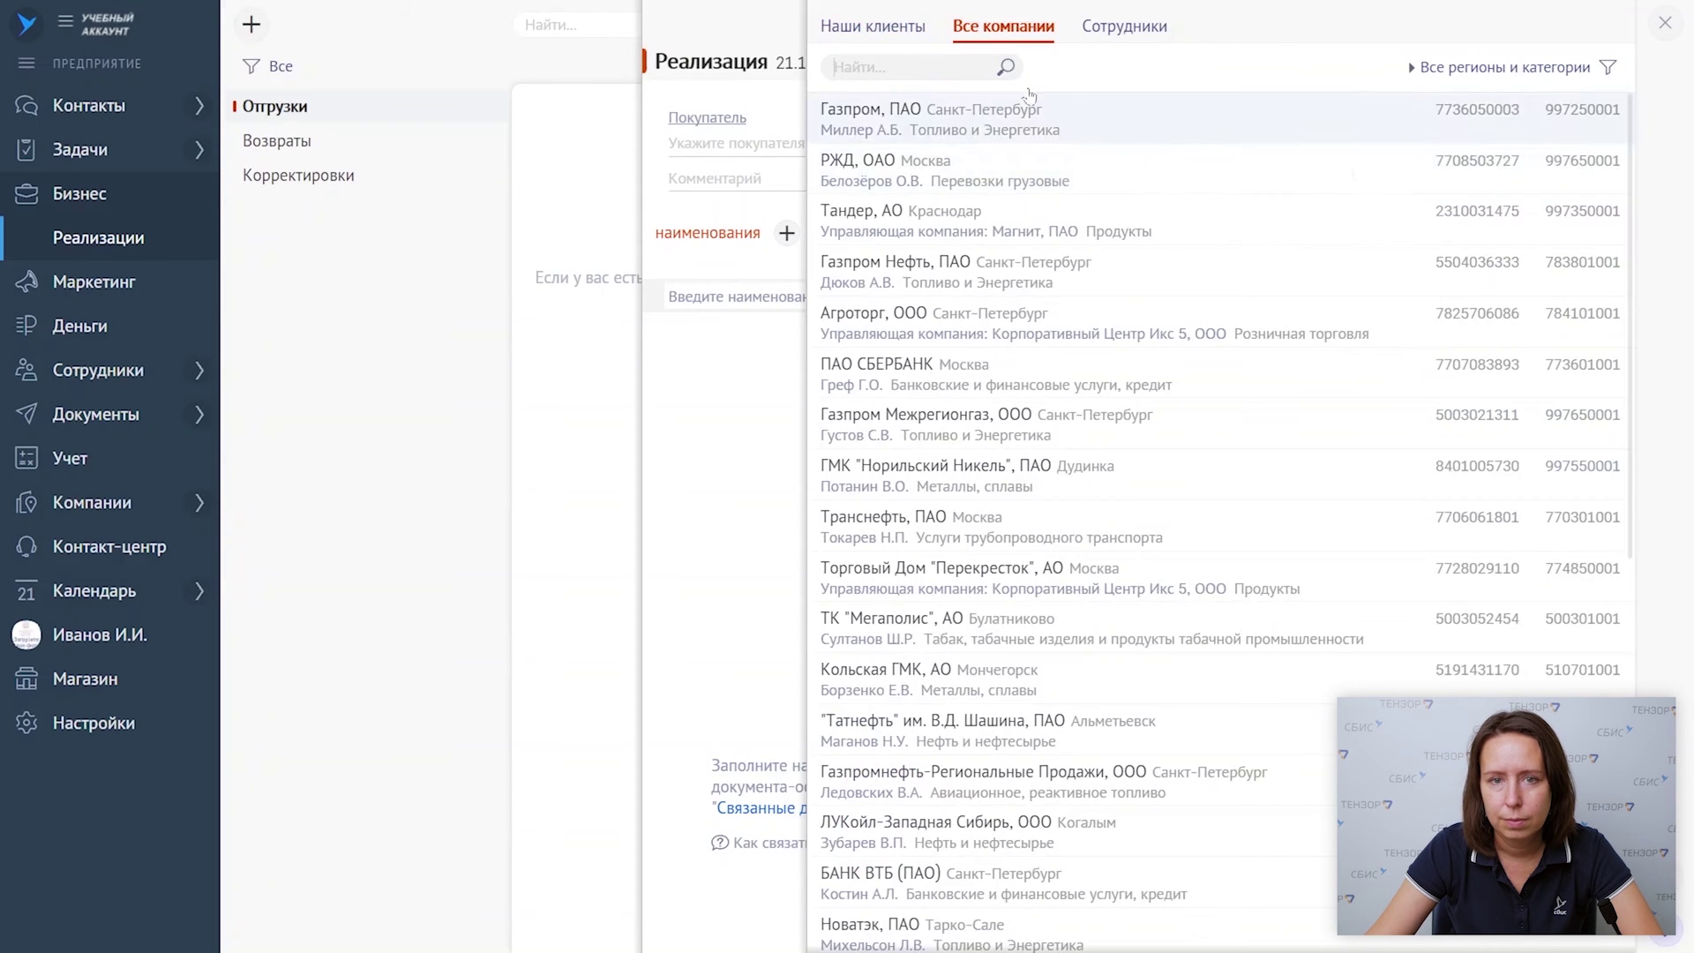
left_click(1184, 130)
left_click(780, 63)
type("15.")
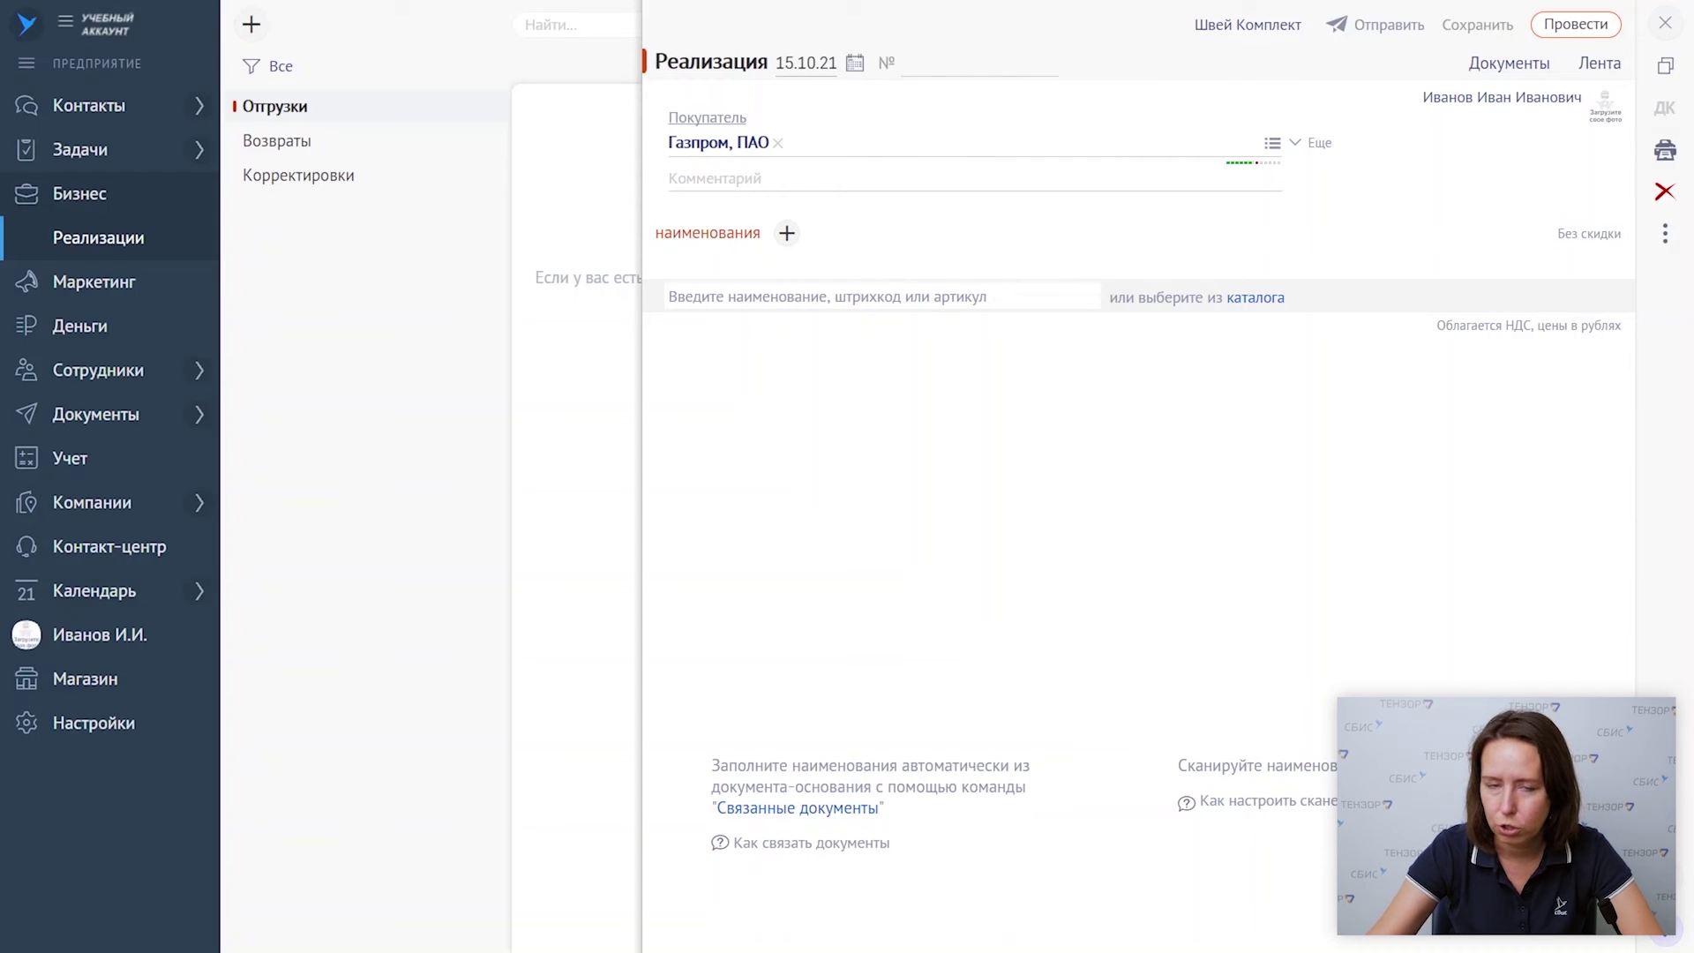
type("09")
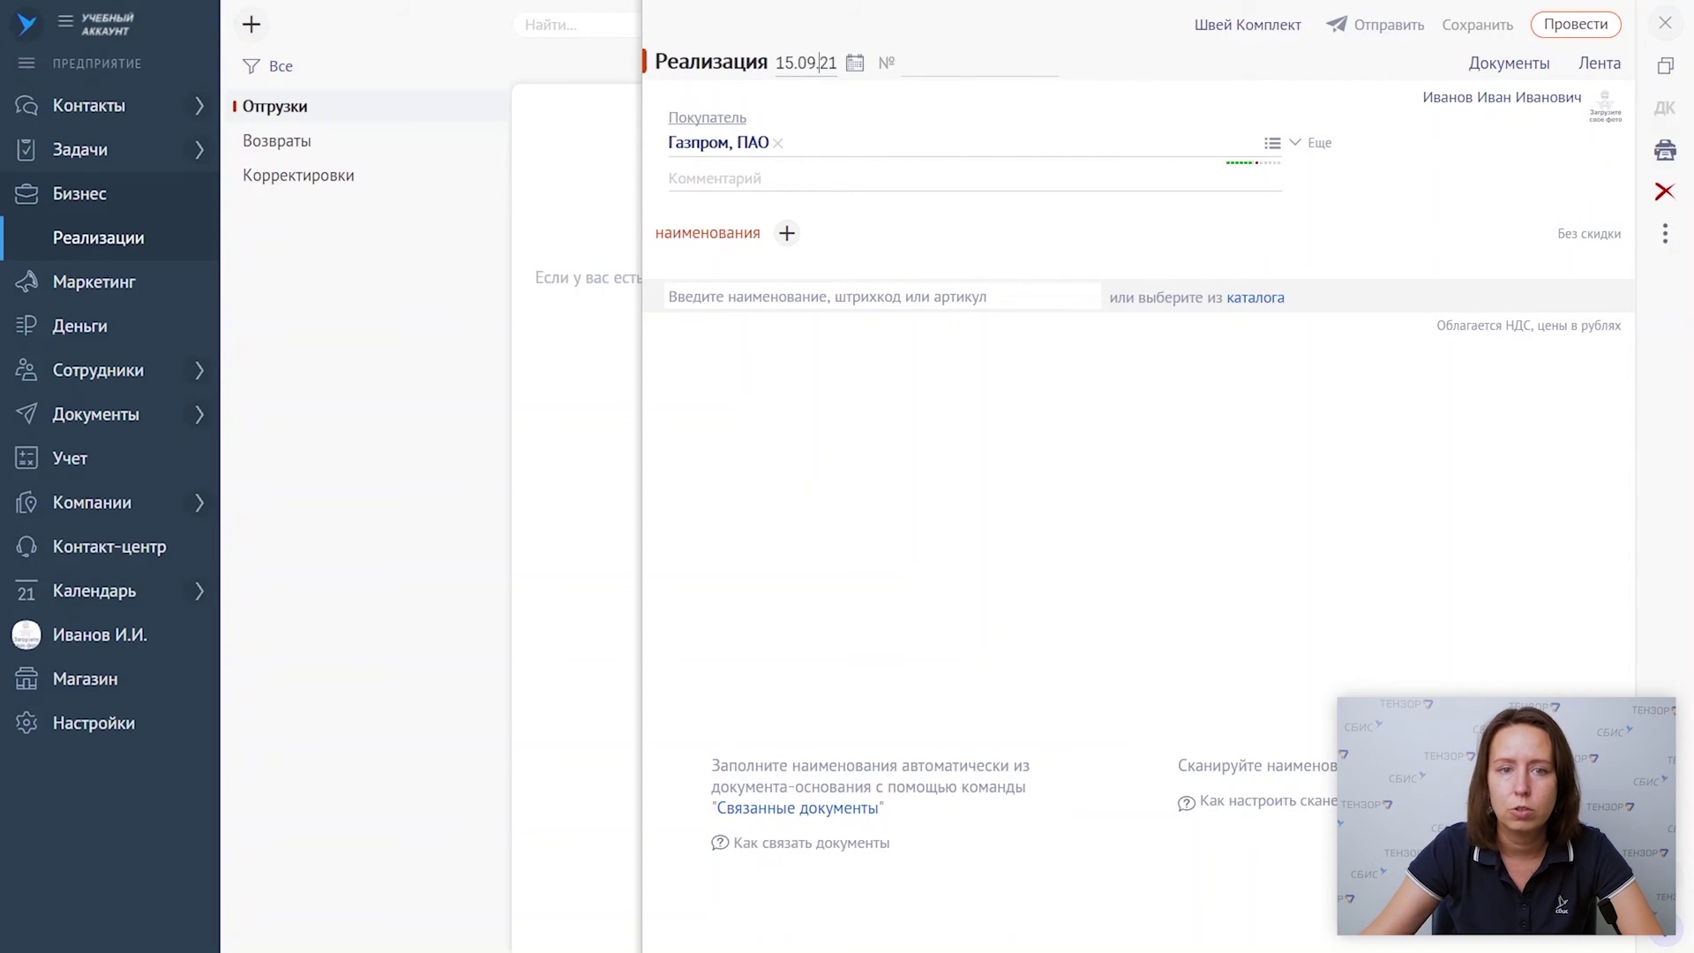
- Add one Комбинезон женский хаки at 7 500 and one Костюм мужской черный at 8 000 from the catalog, and post the sale
left_click(1265, 297)
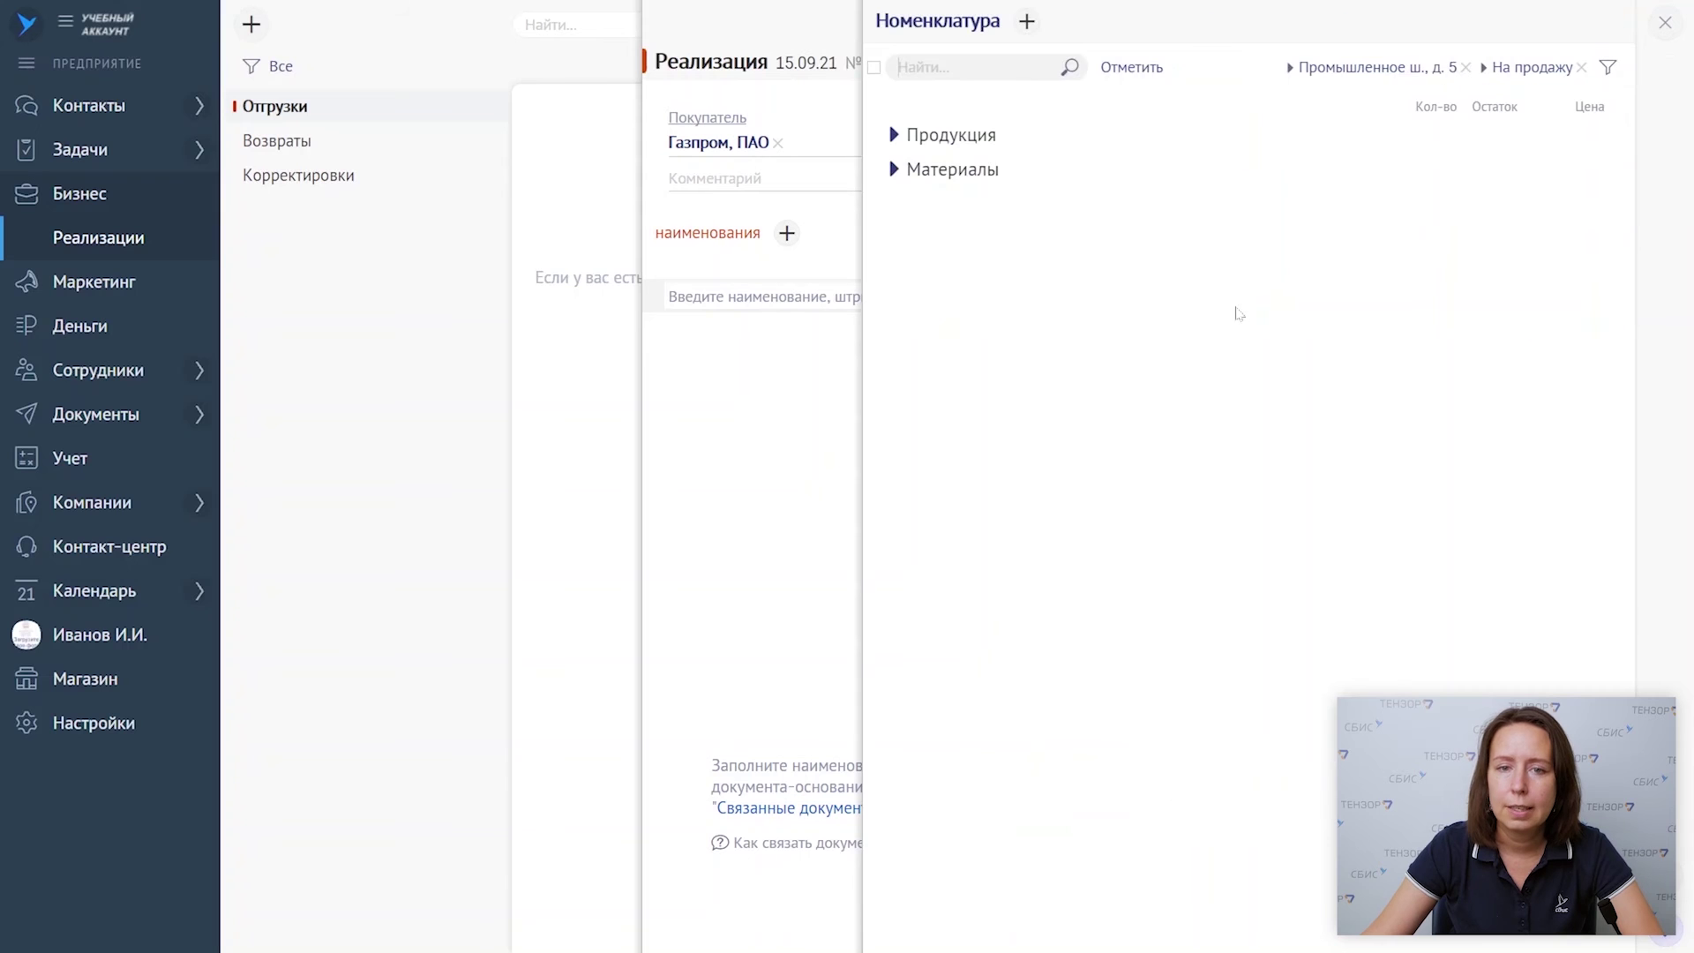
left_click(893, 134)
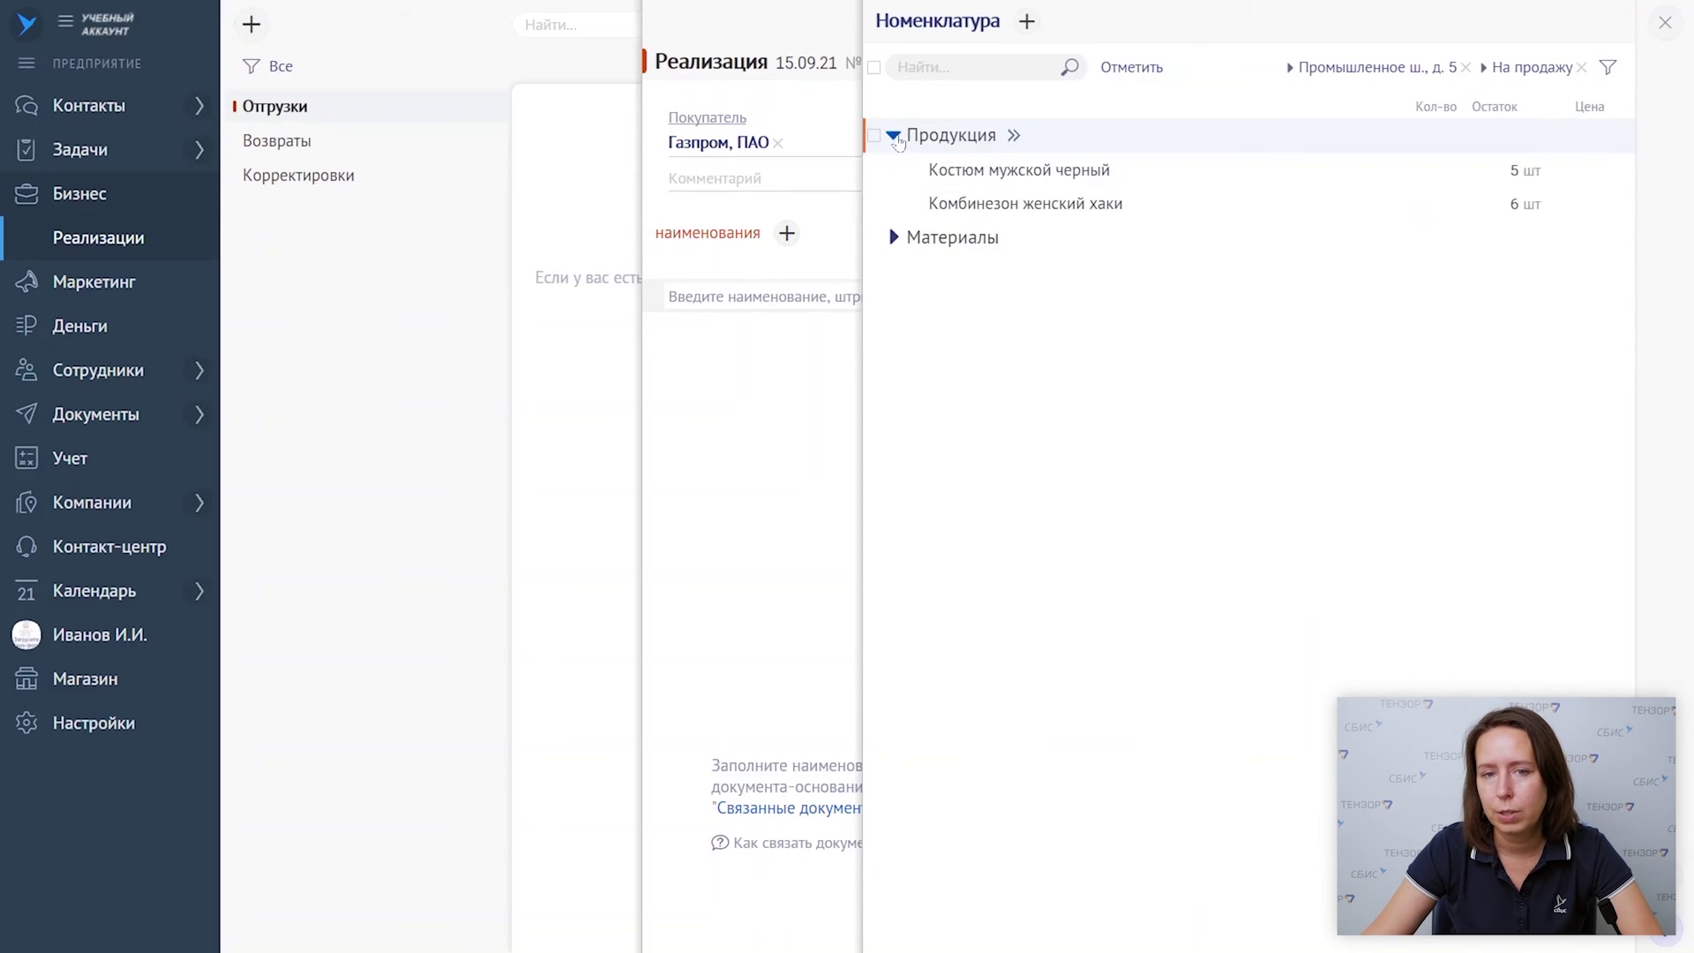
left_click(874, 170)
left_click(875, 206)
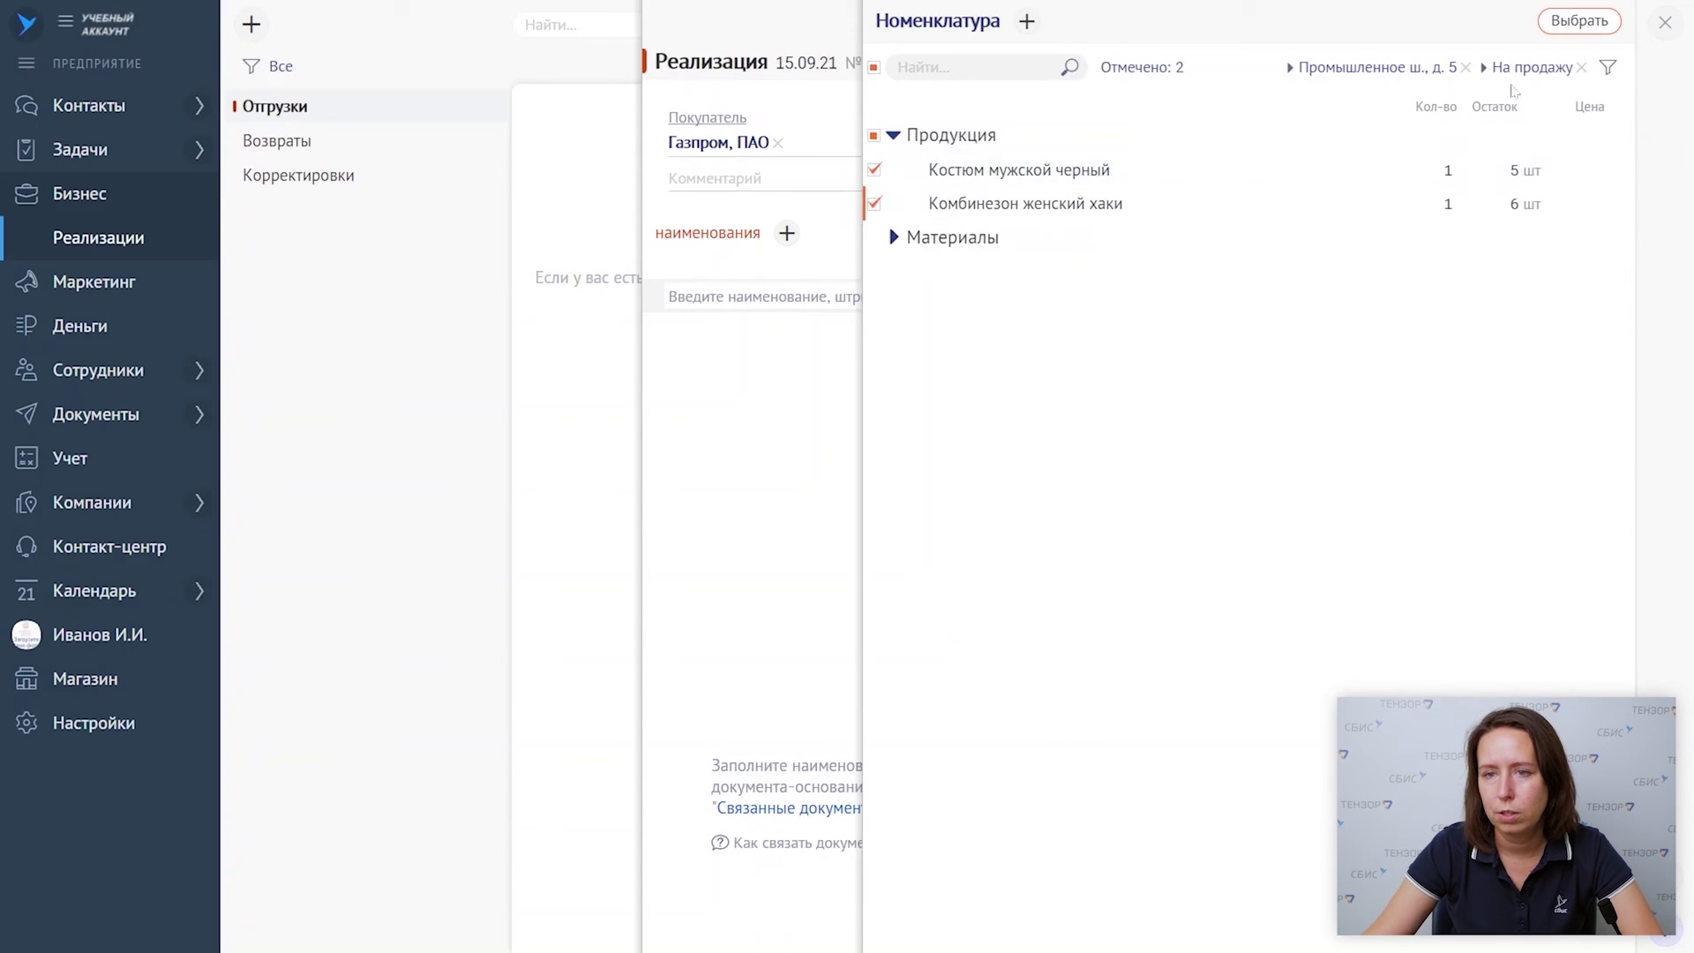
left_click(1579, 21)
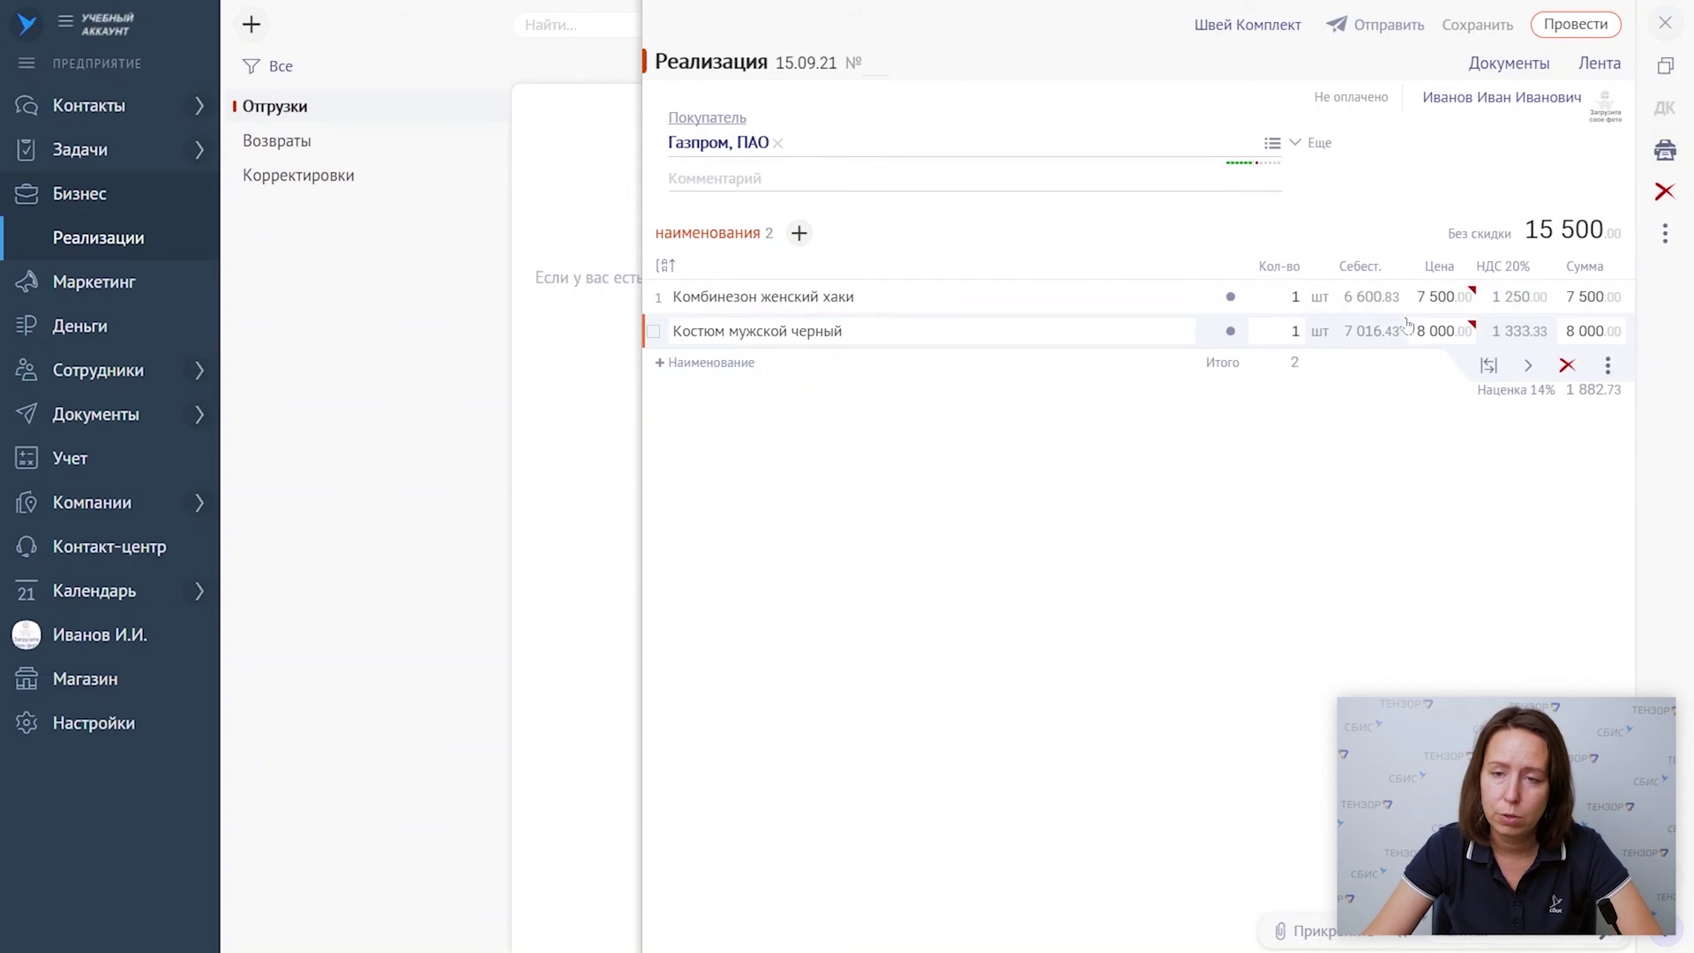
left_click(1563, 27)
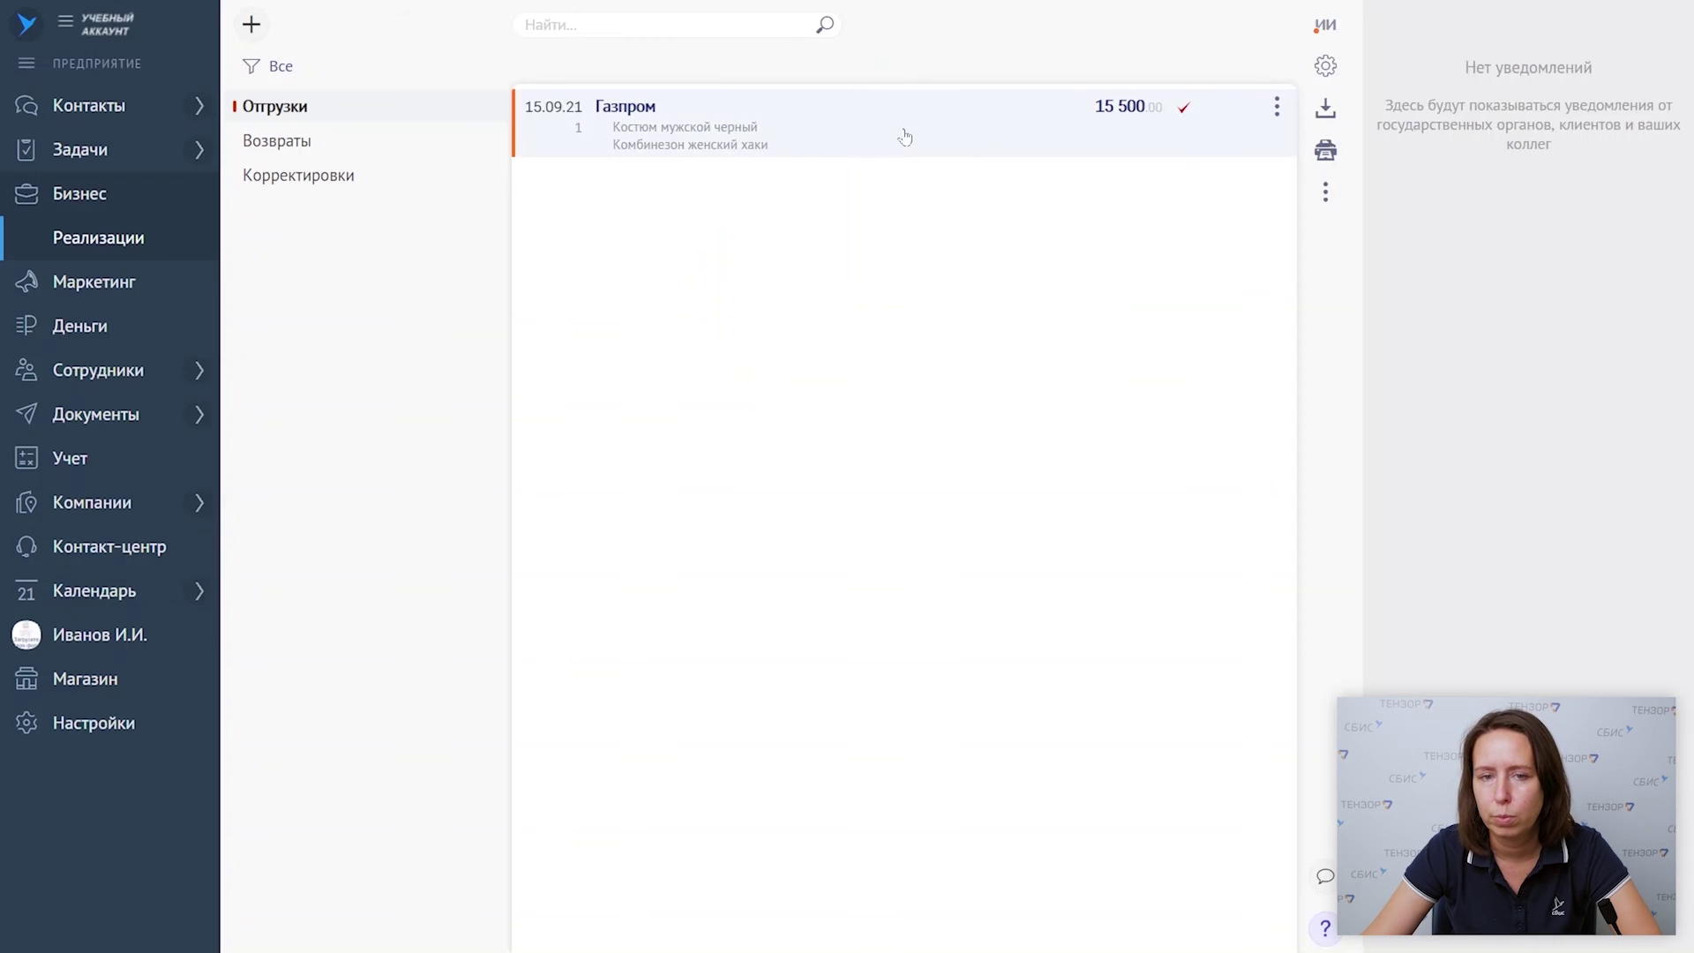
- Reopen the posted Газпром sale and examine the cost price breakdown of Комбинезон женский хаки
left_click(942, 139)
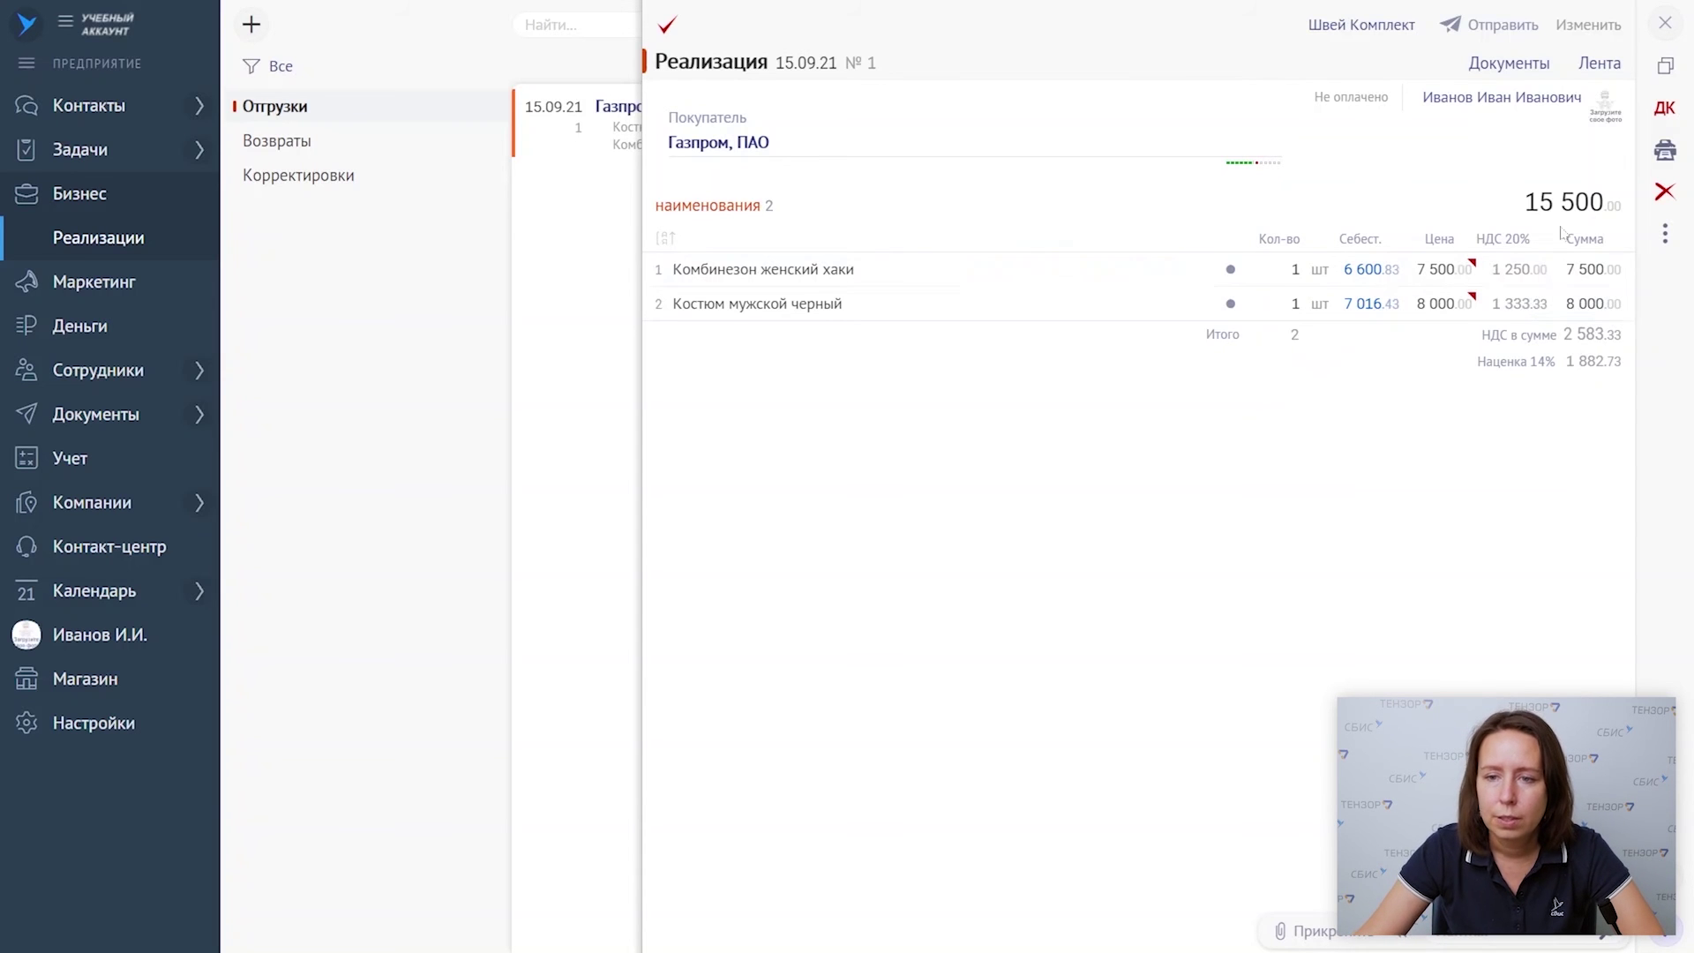
left_click(1529, 306)
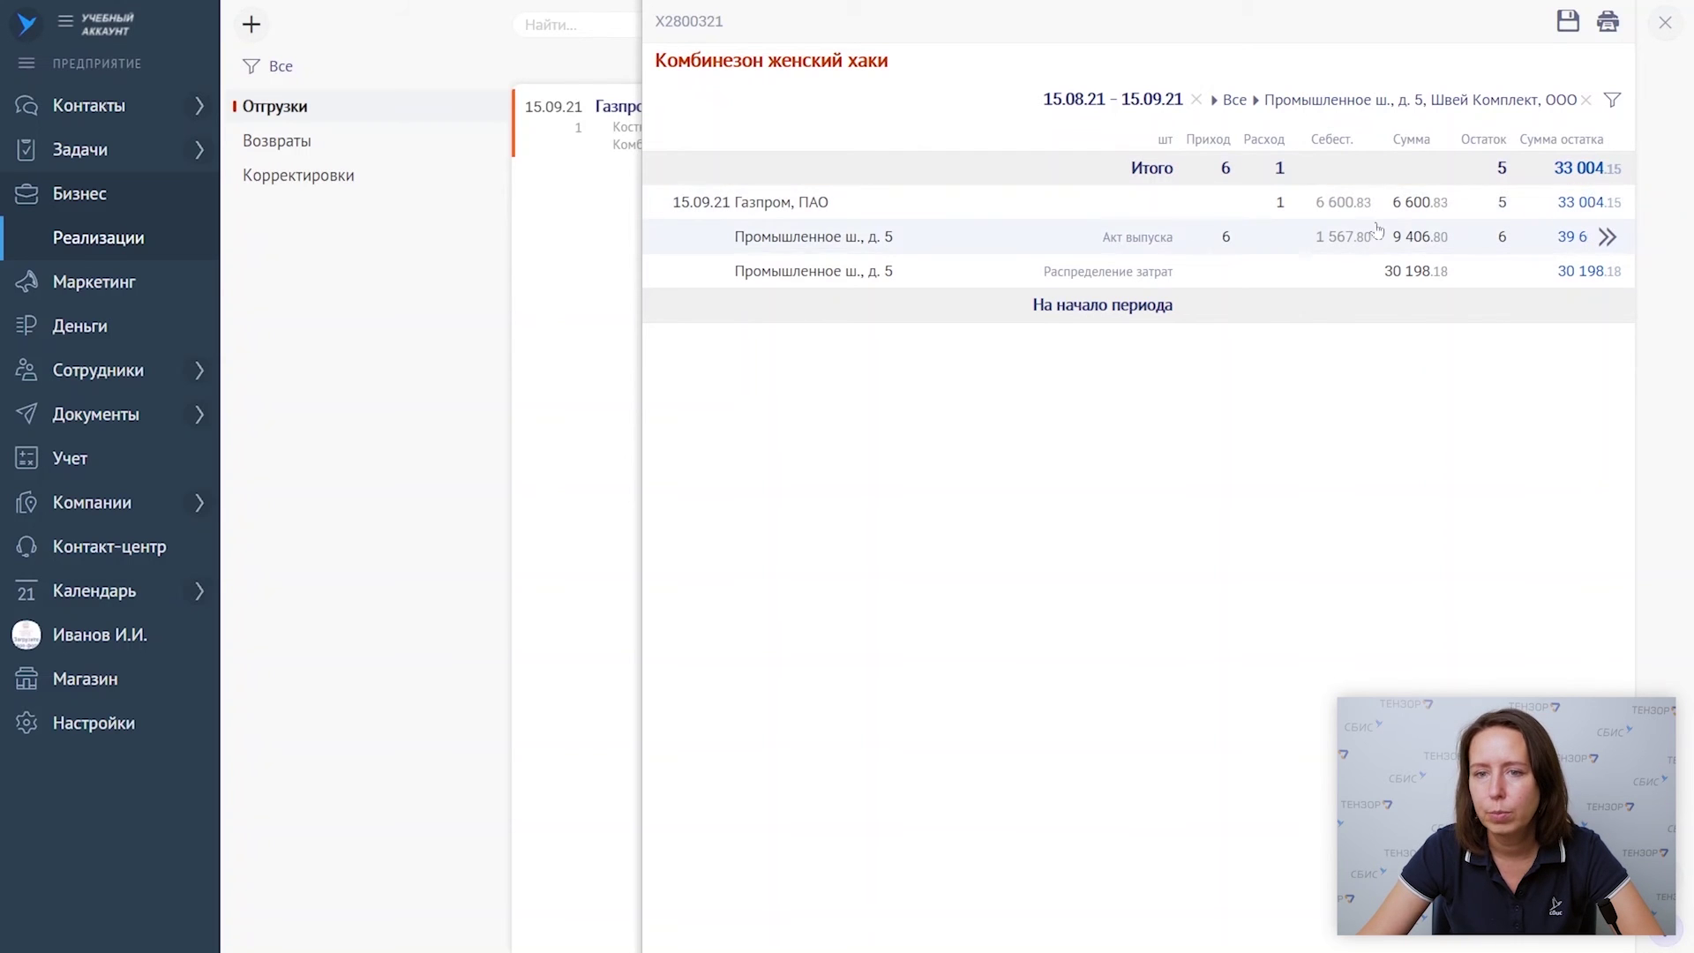
- Check the unit cost of Комбинезон женский хаки in the Газпром sale row and close the cost breakdown and the sale
left_click_drag(1314, 207, 1383, 217)
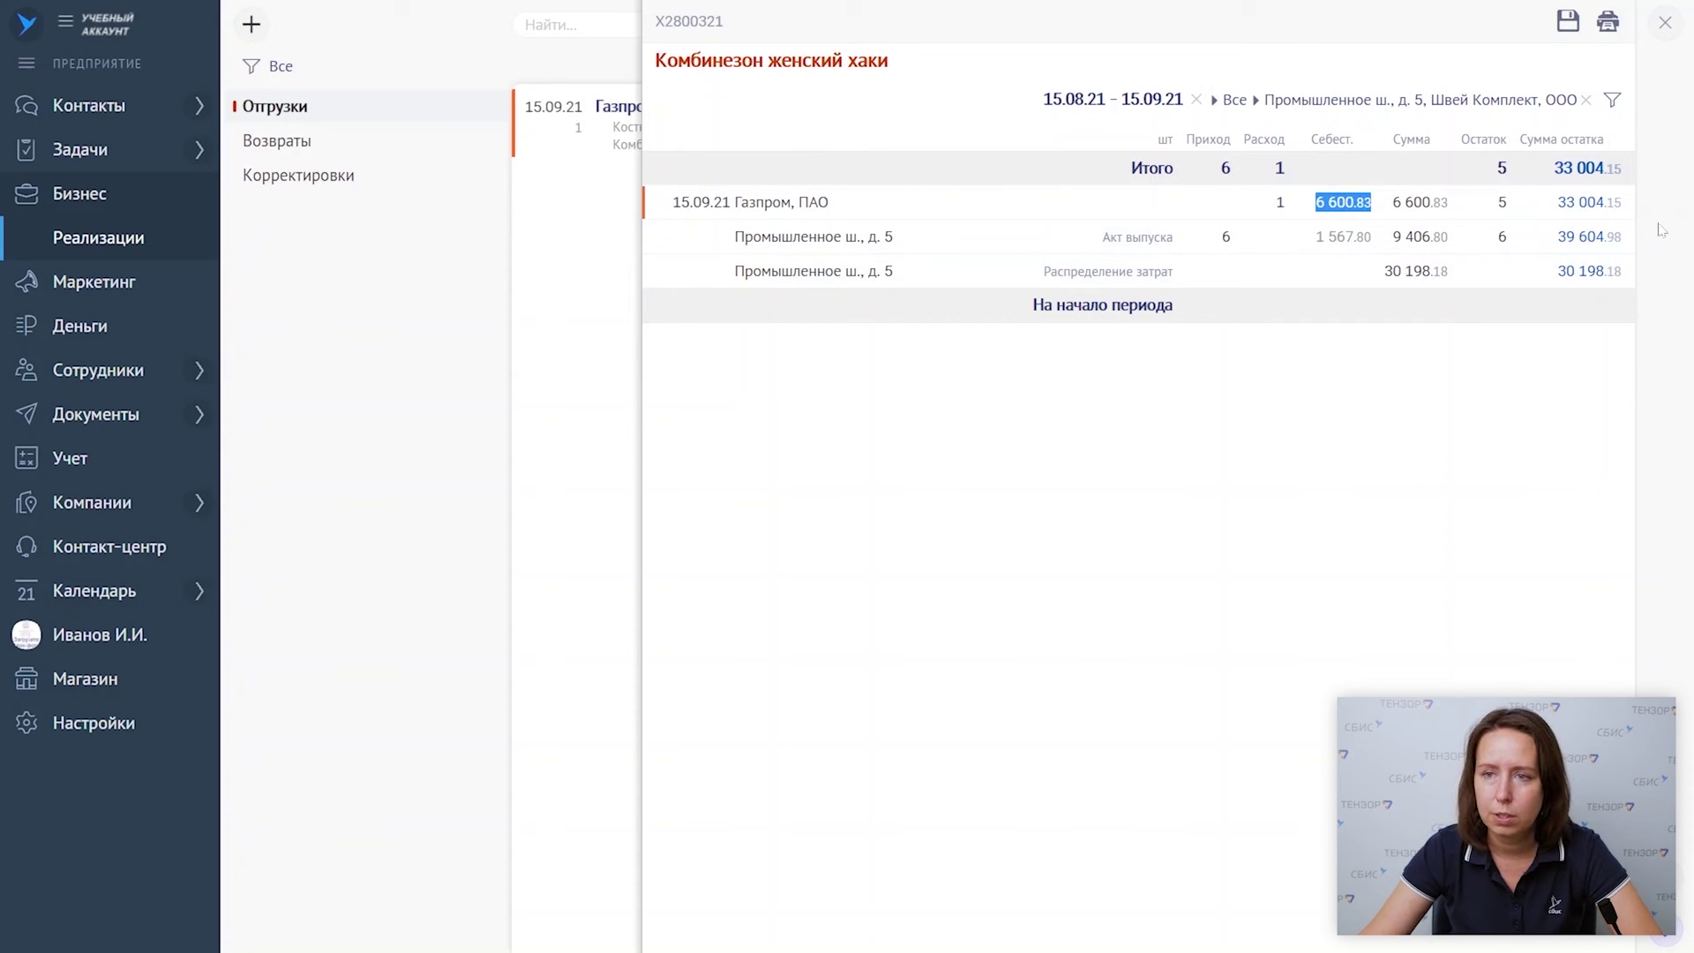
left_click(1669, 30)
left_click(1671, 31)
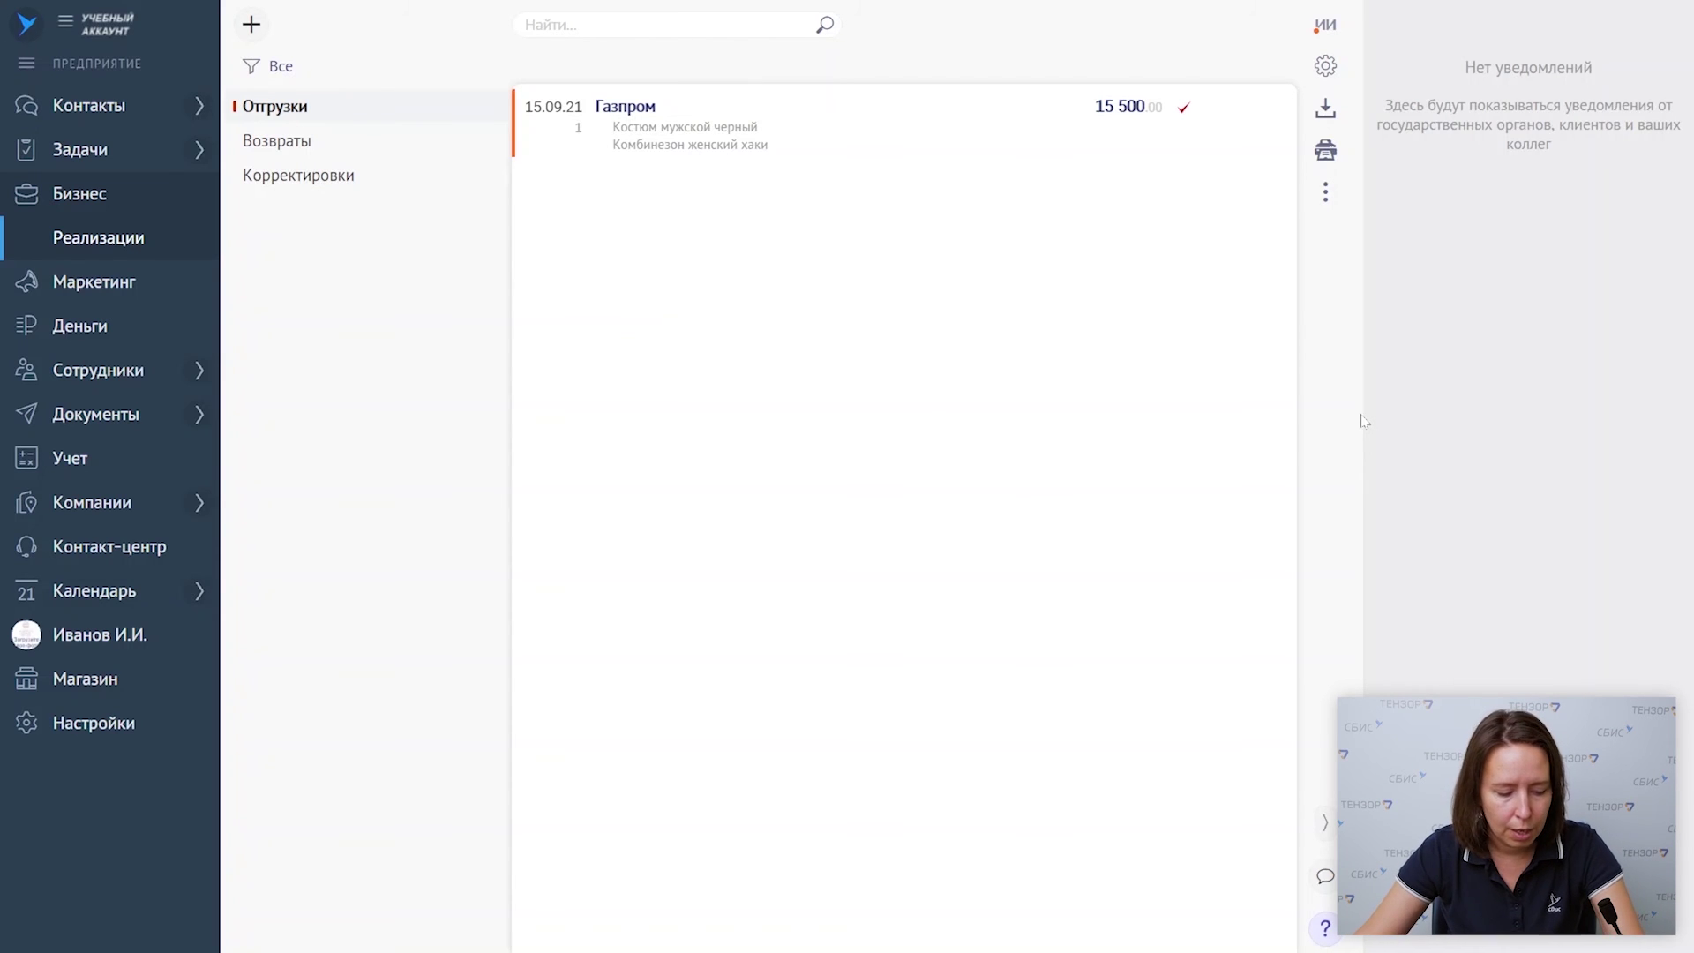
key("alt+Tab")
key("alt+Tab")
key("alt+Tab")
key("alt+shift+Tab")
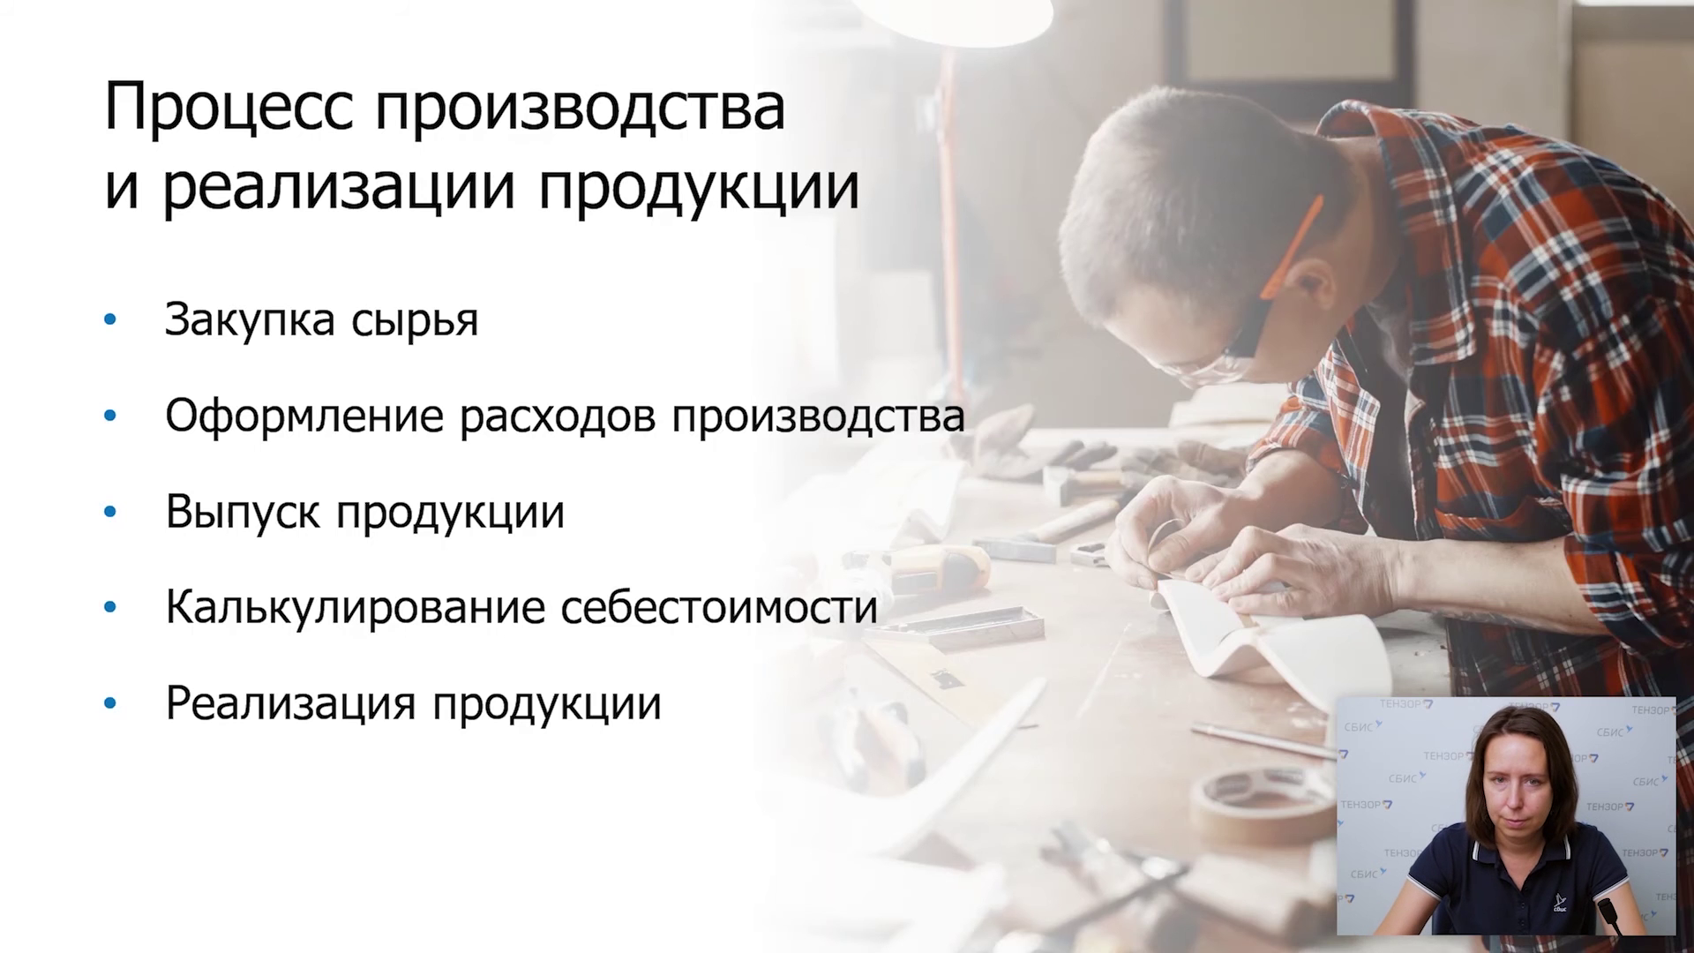
key("Right")
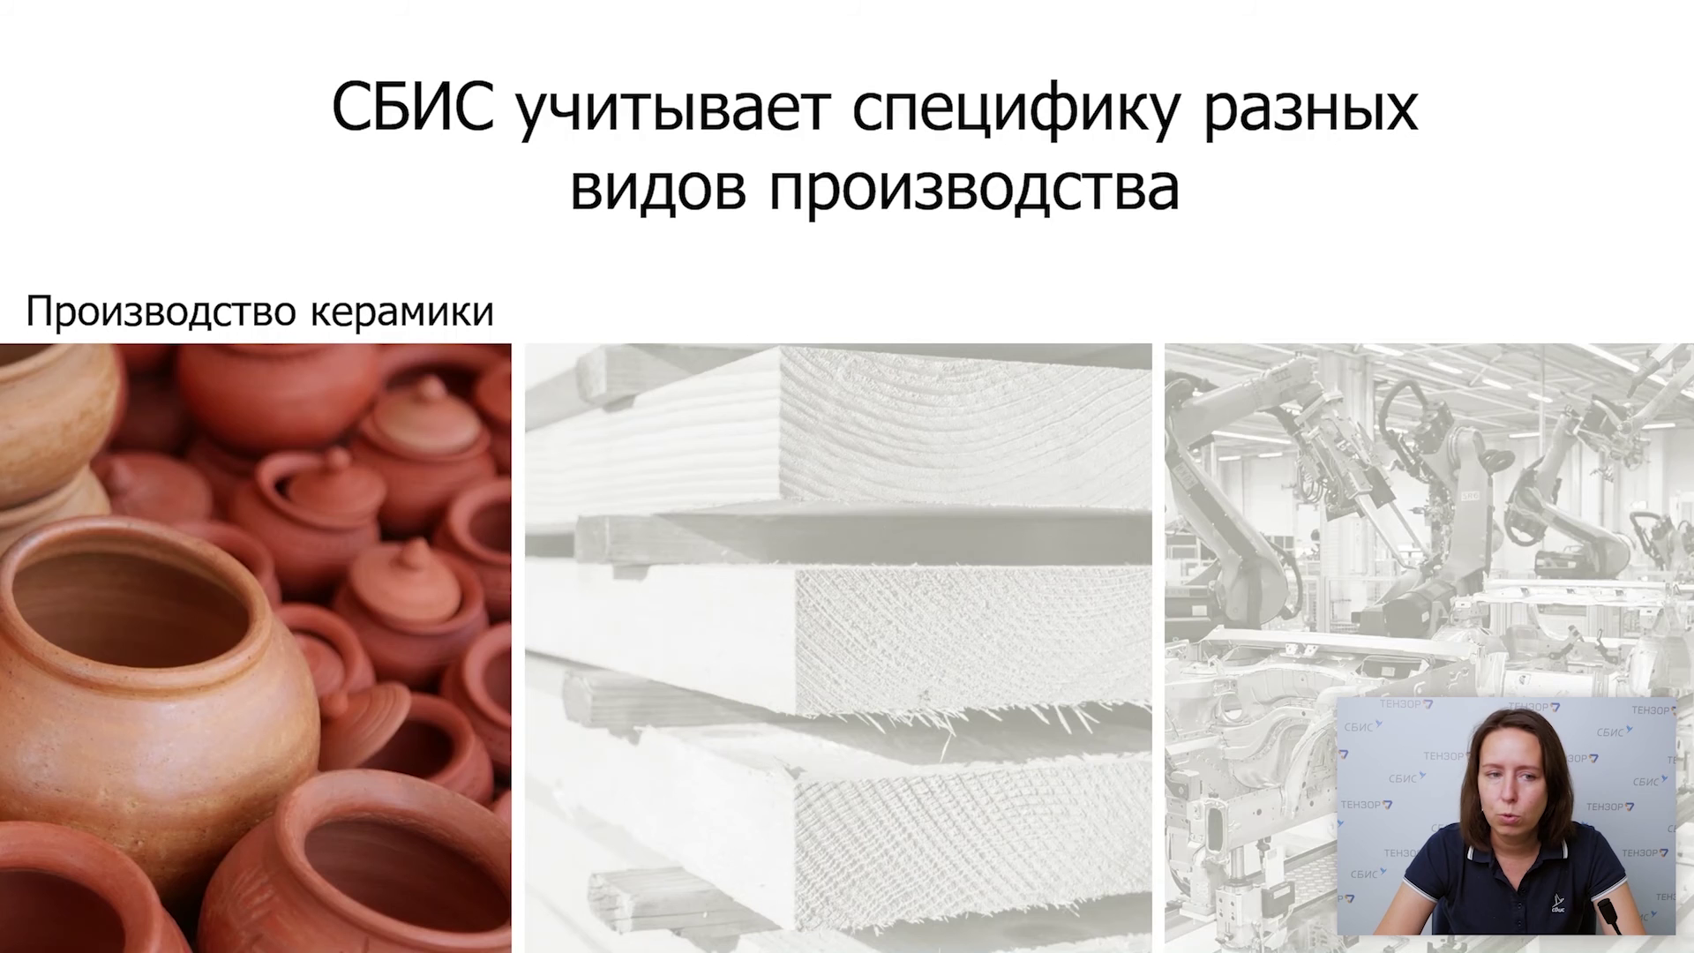
key("Right")
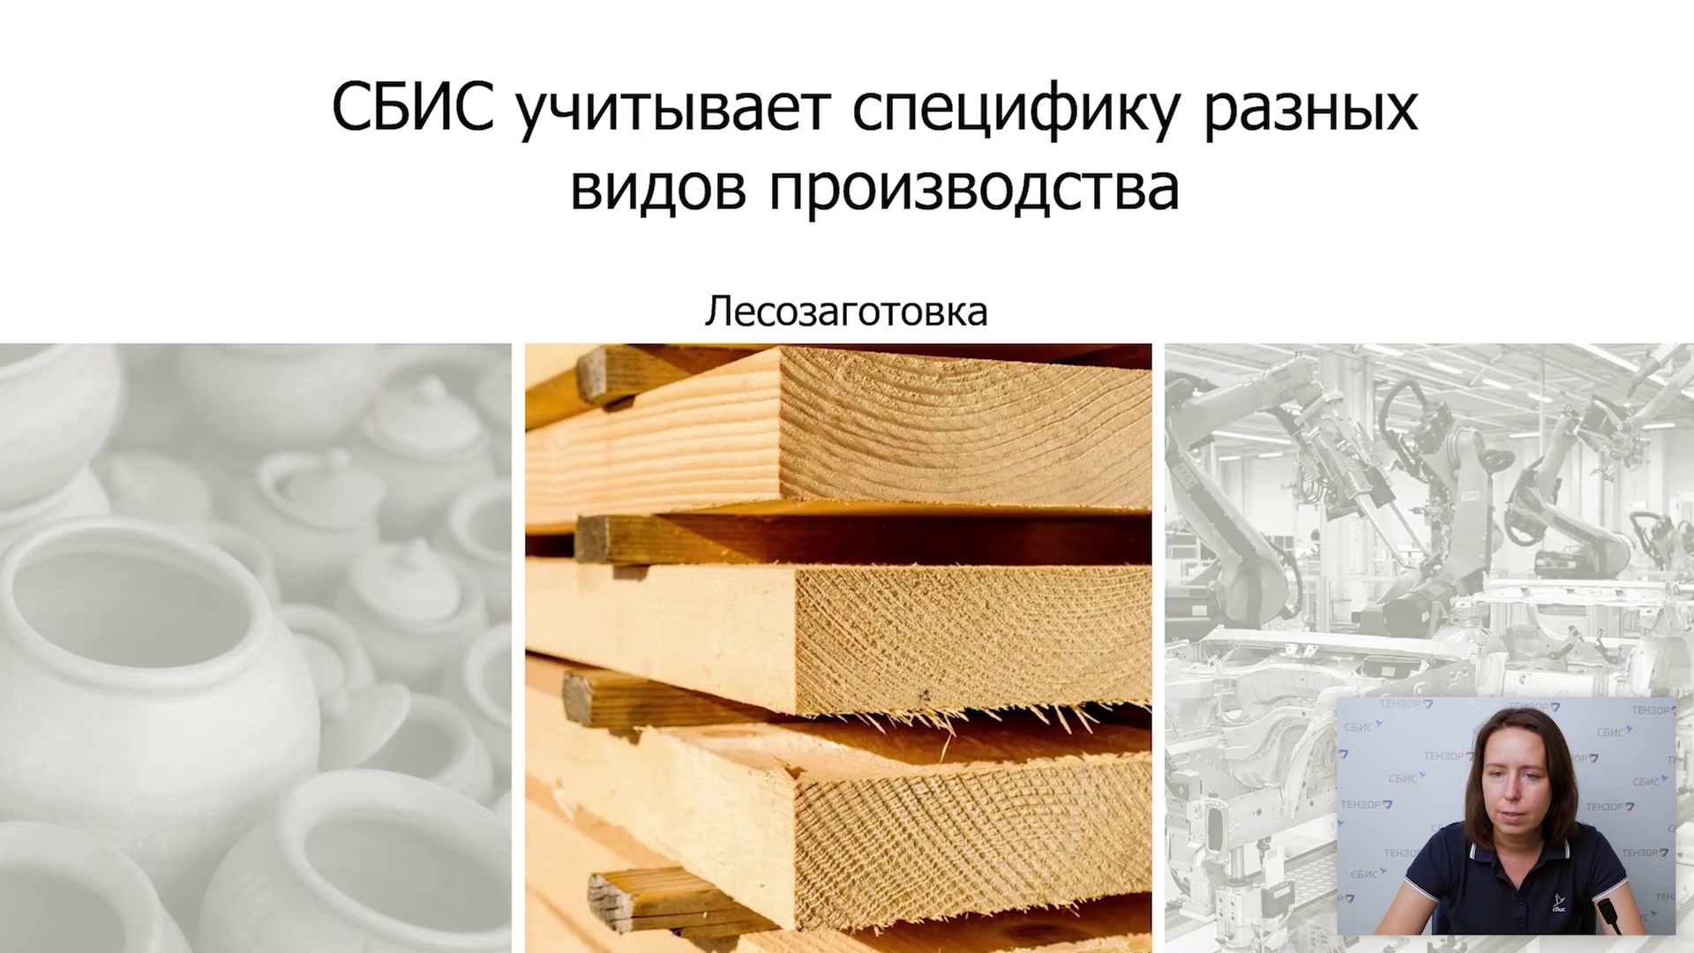
key("Right")
key("Right")
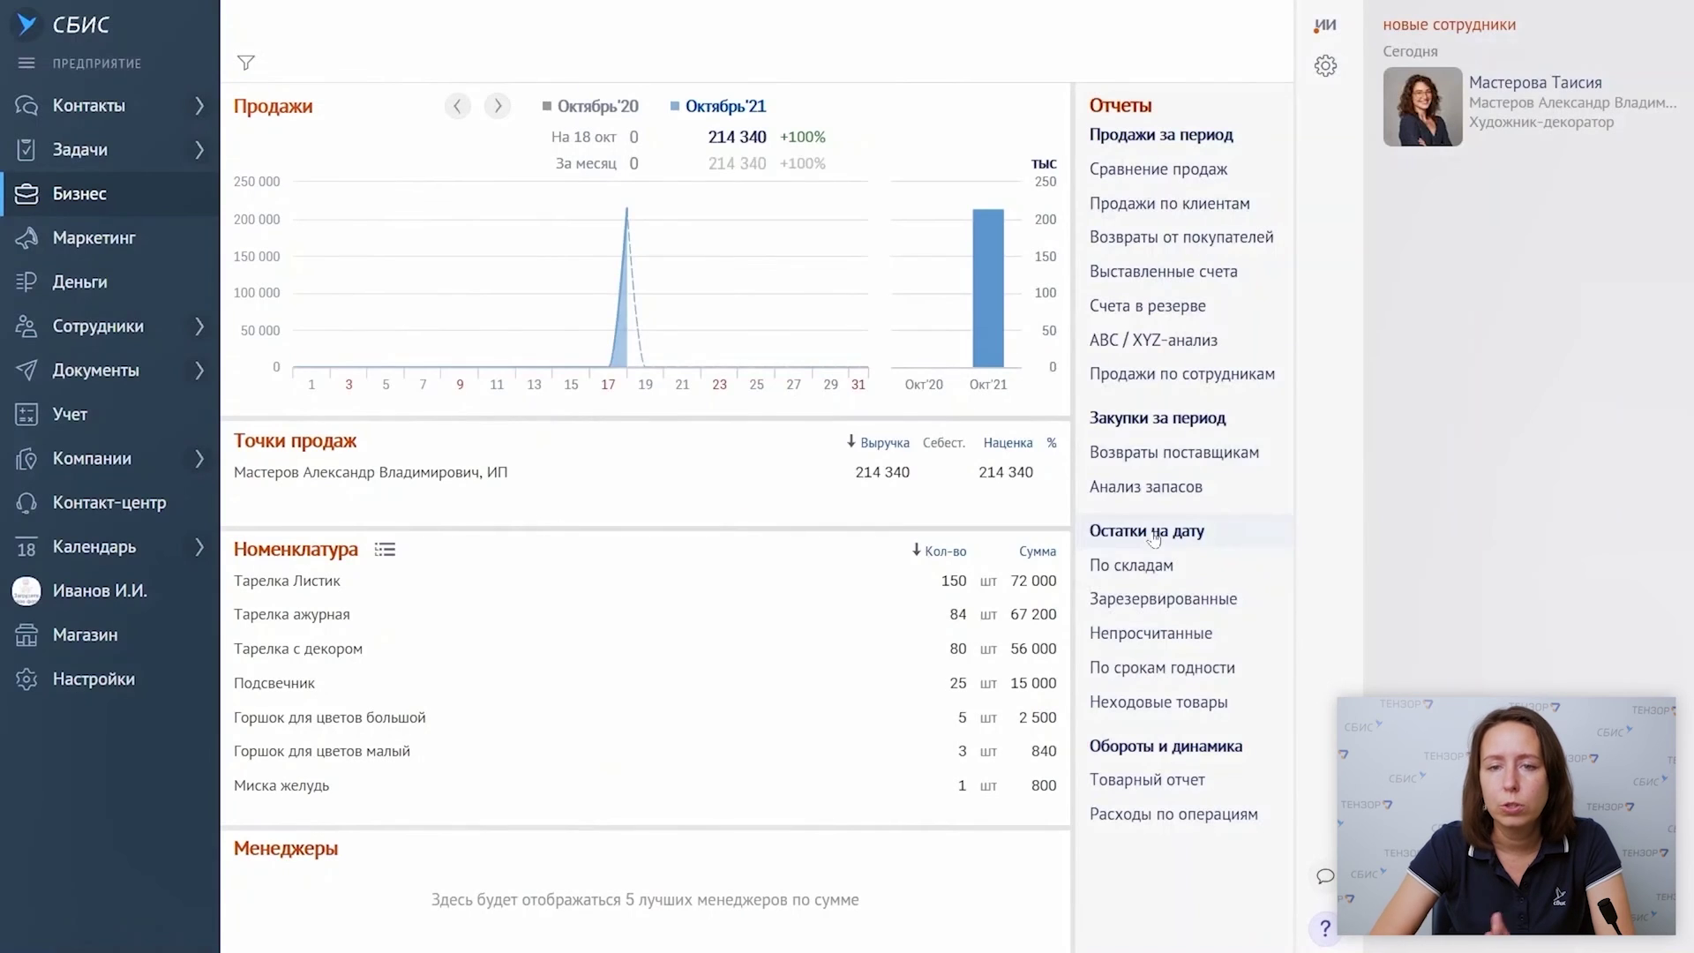
- Build the Остатки на дату report with the earlier selection 31 октября'21, С отрицательным остатком, and expand Продукция
left_click(1152, 534)
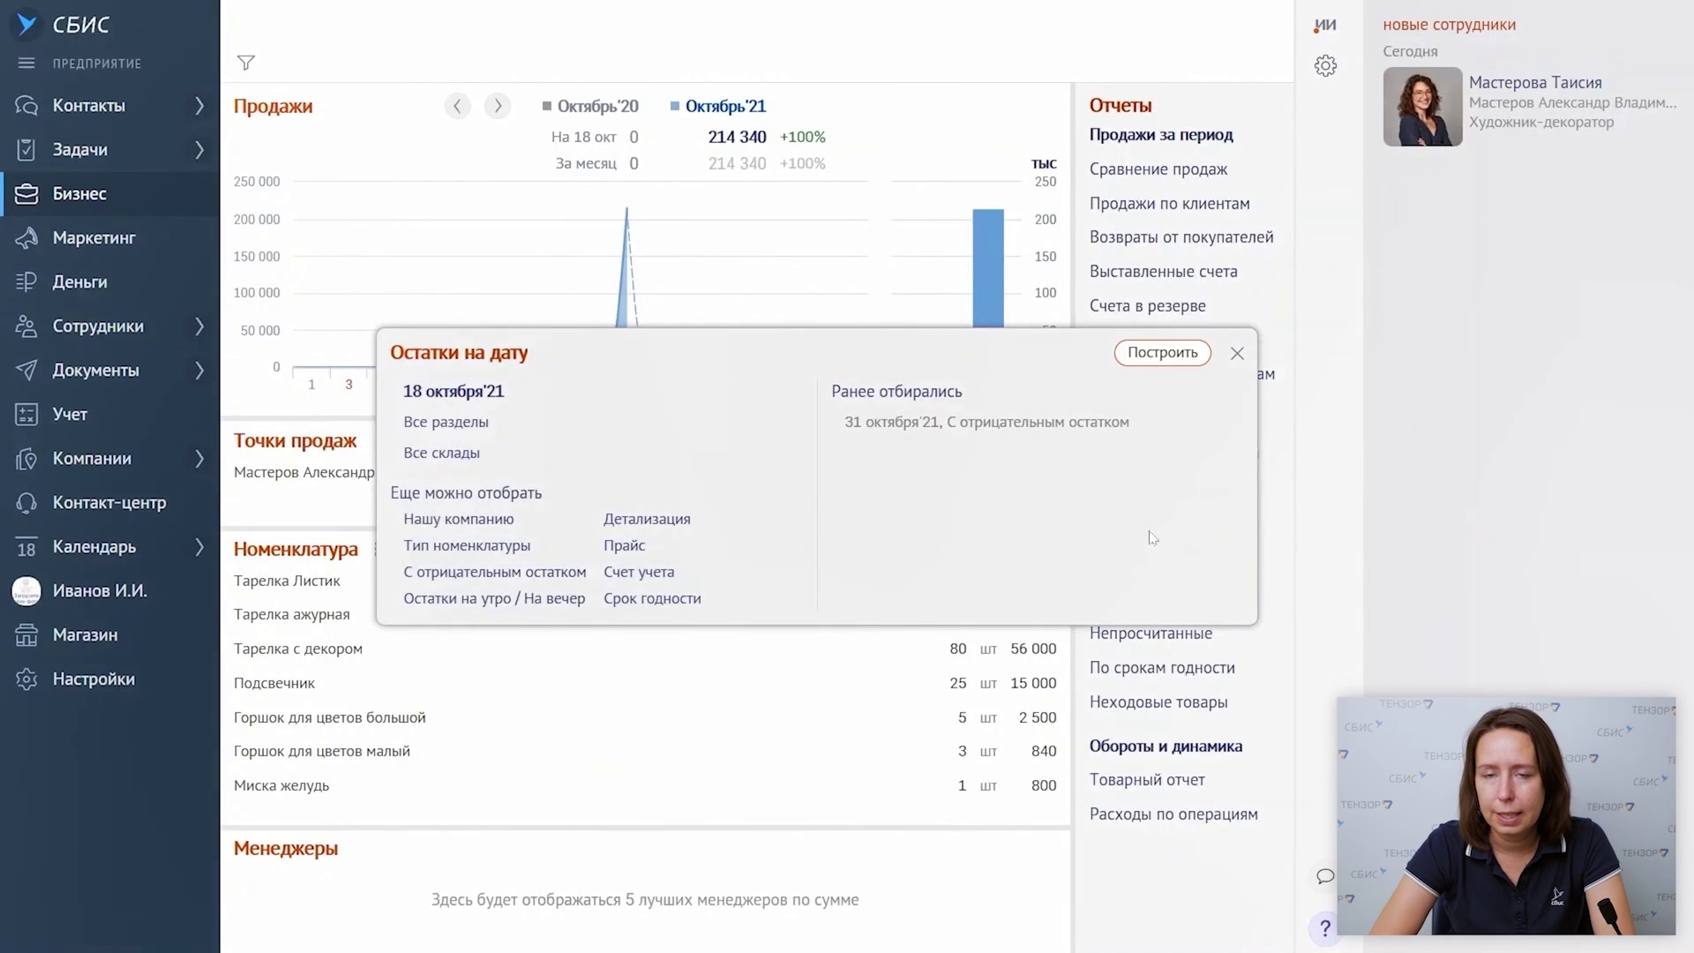
left_click(869, 420)
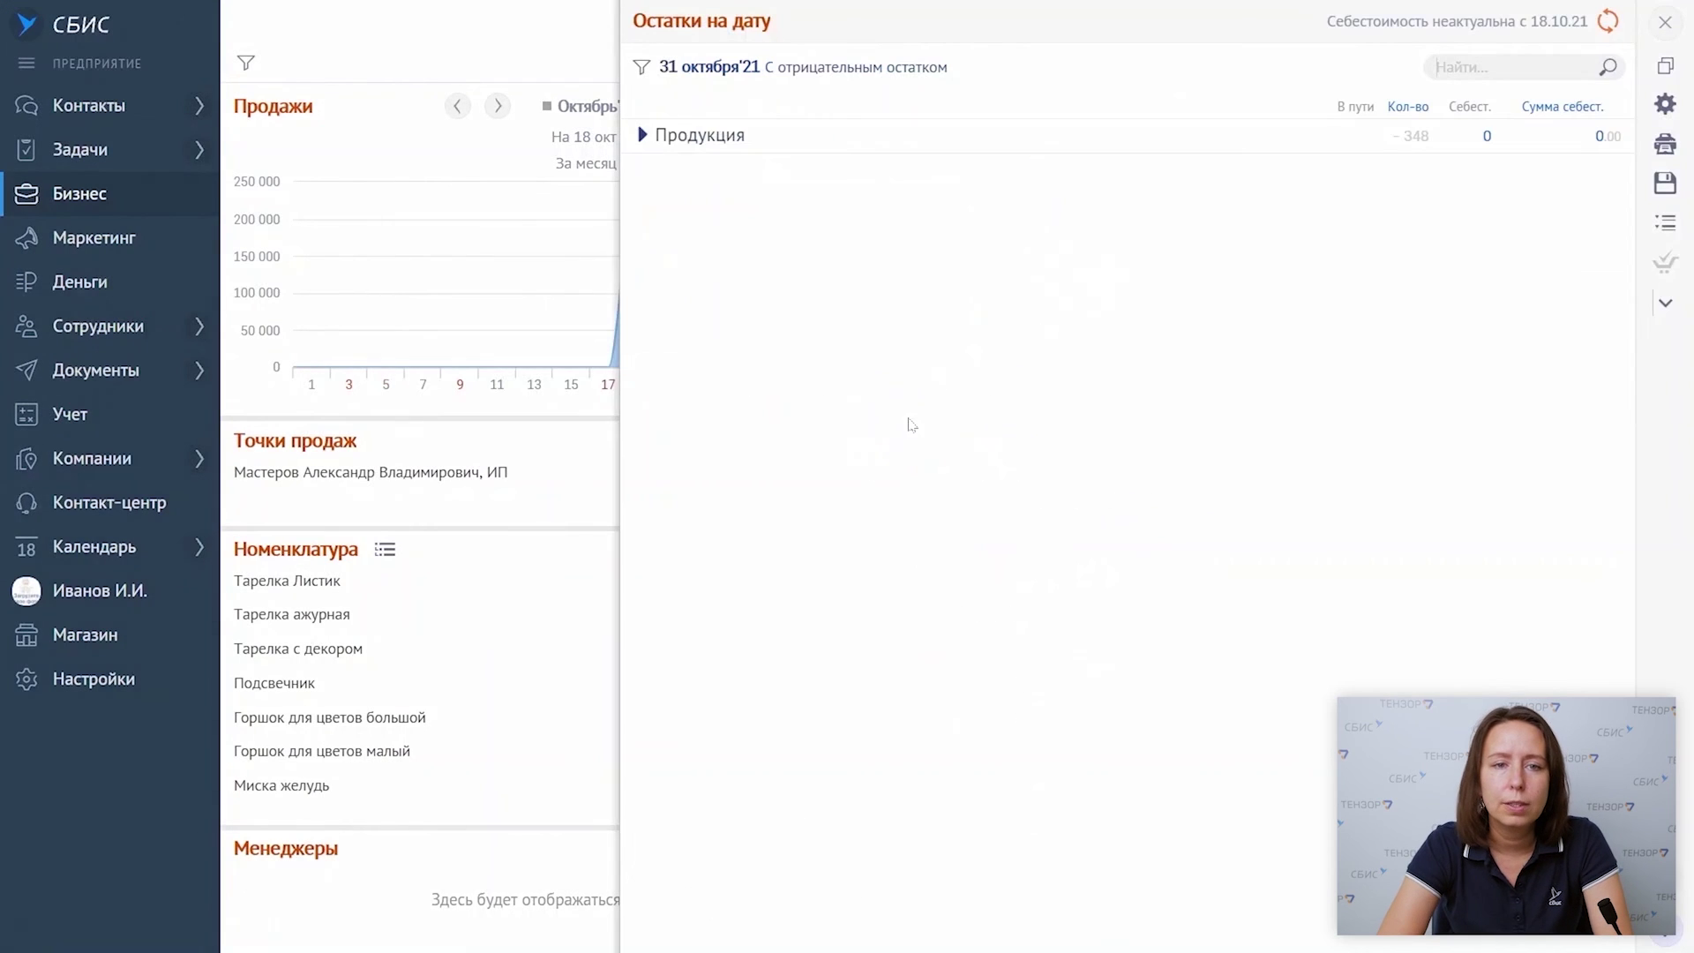
left_click(643, 137)
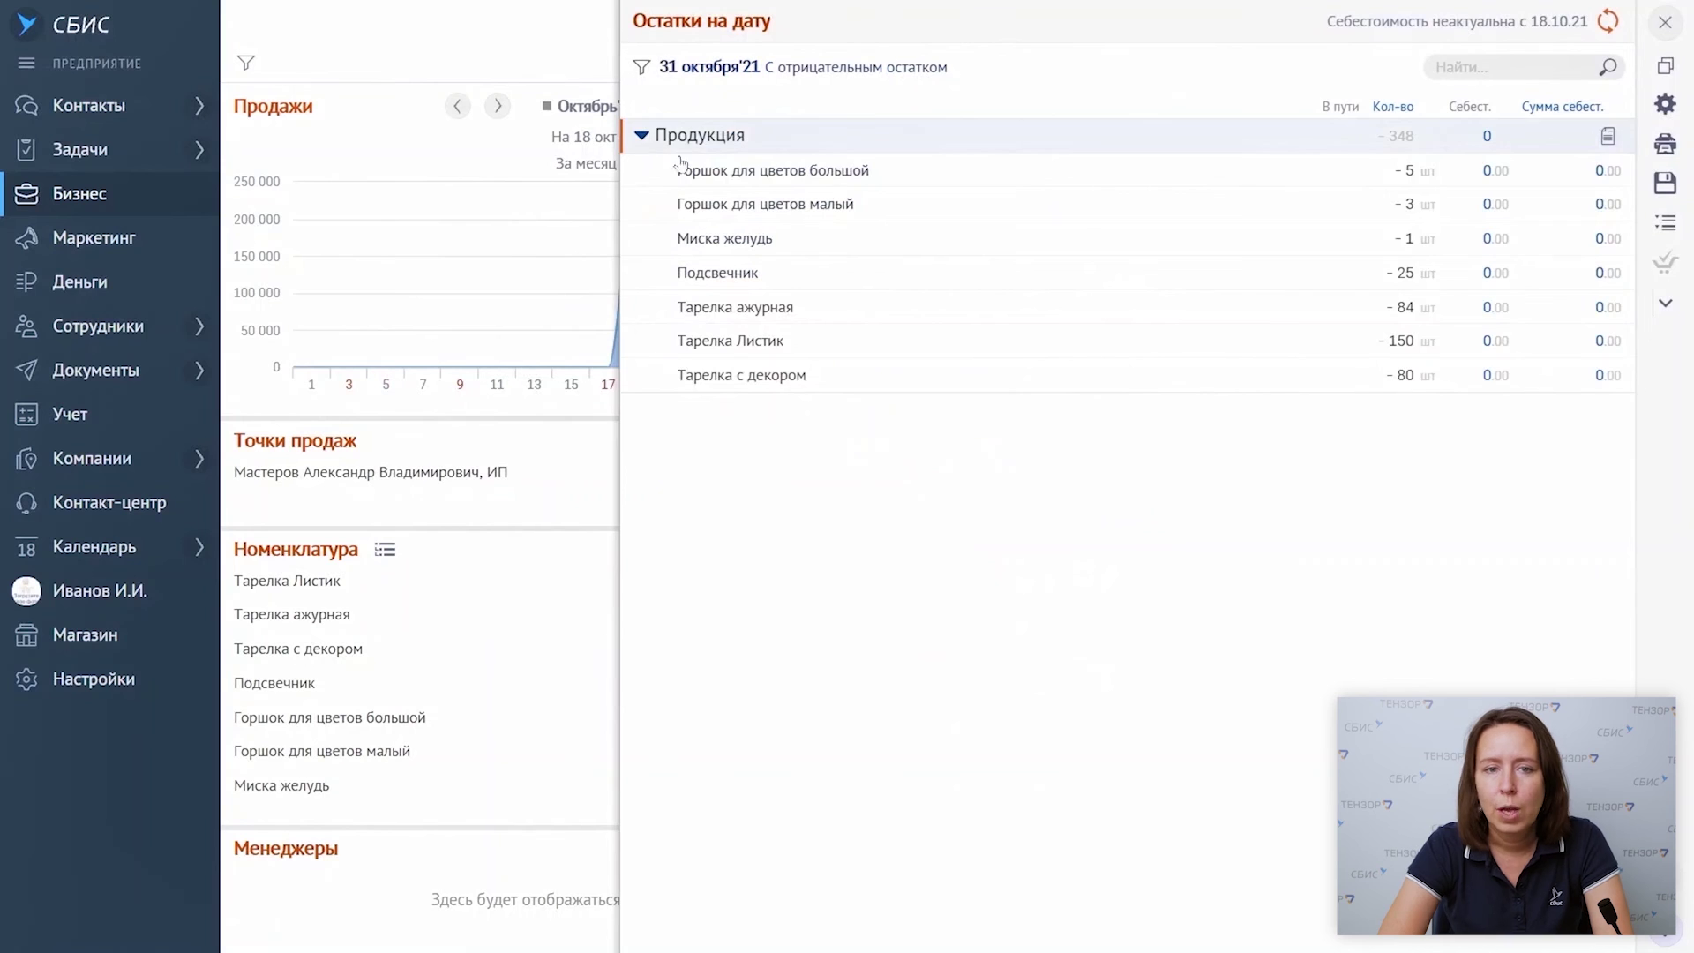
- Select all the products with negative balances in the report and add them to the cart
left_click(1665, 303)
left_click(631, 60)
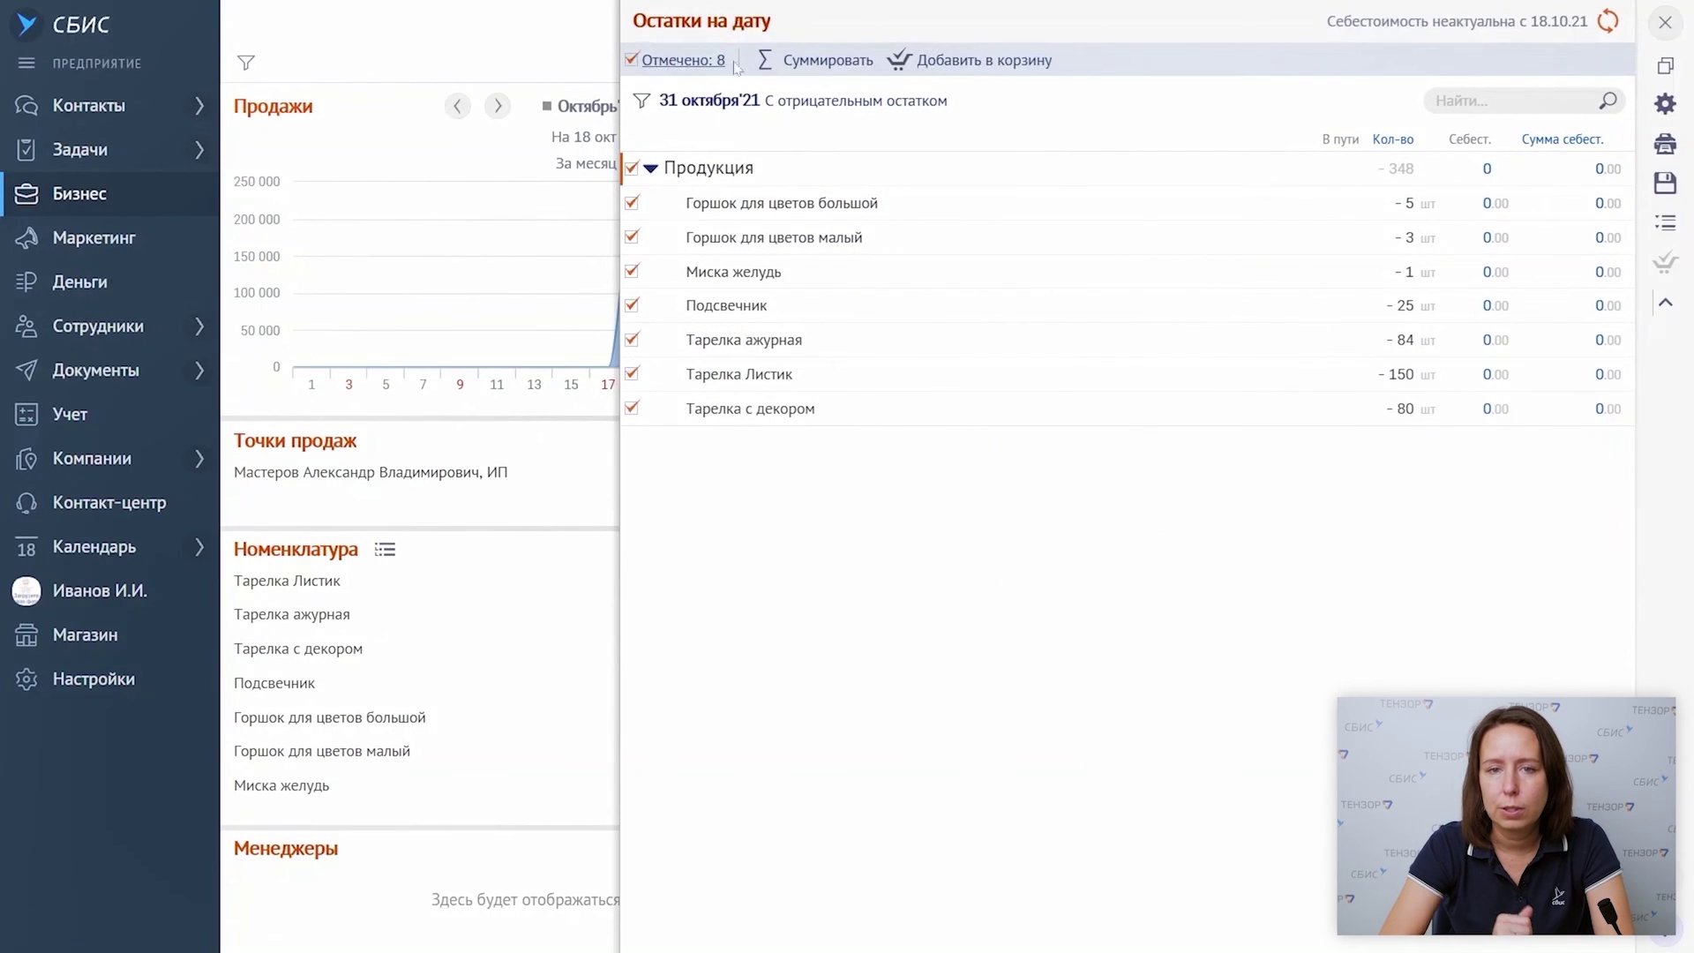
left_click(973, 61)
left_click(768, 540)
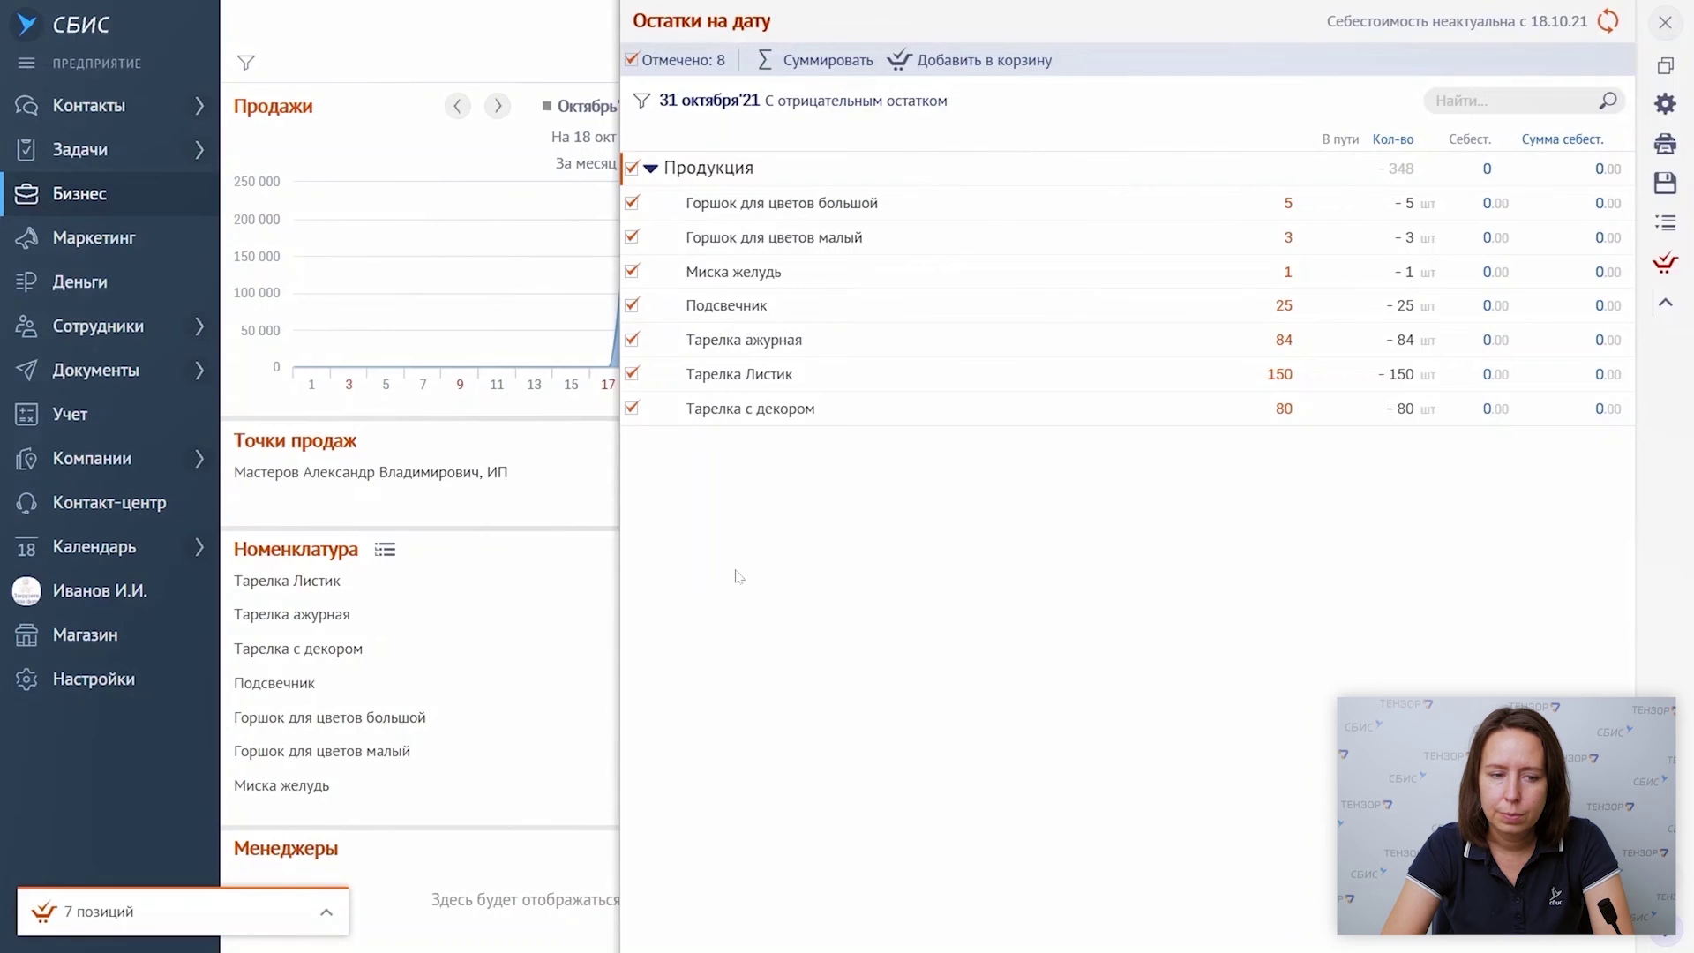
- Create an Акт выпуска from the products in the cart
left_click(201, 913)
left_click(1574, 21)
left_click(1579, 395)
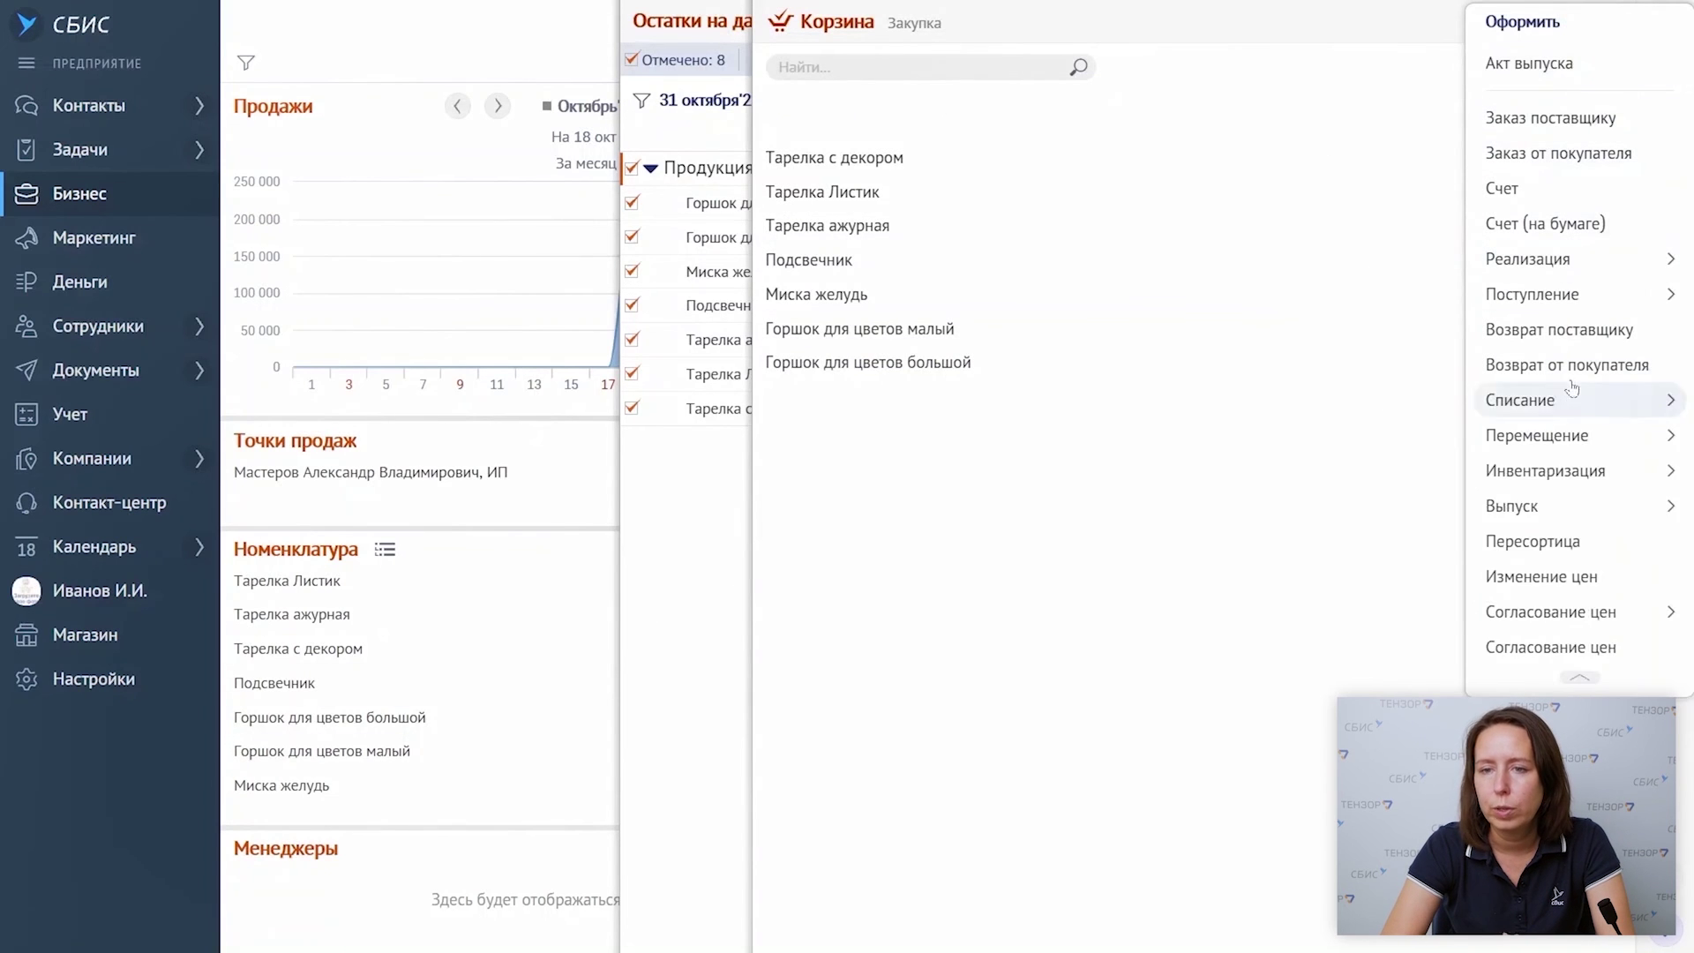
mouse_move(1548, 522)
left_click(1293, 503)
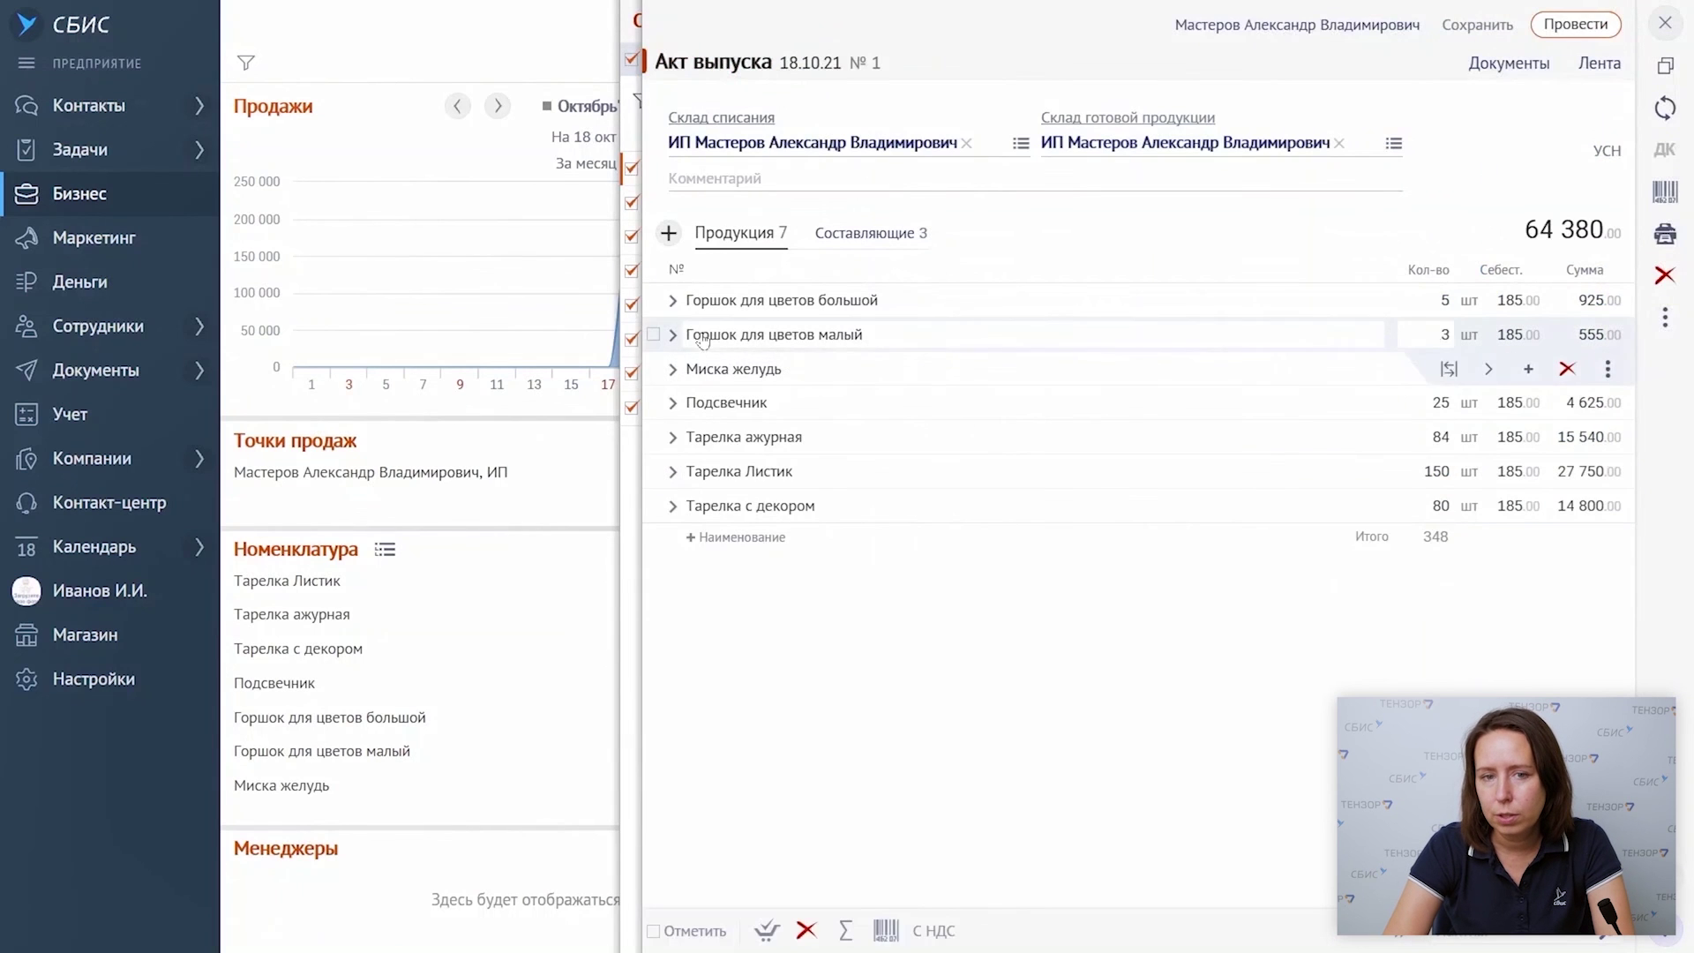
- Check the components of both Горшок для цветов products and post the Акт выпуска, refreshing the balances report before closing it
left_click(673, 301)
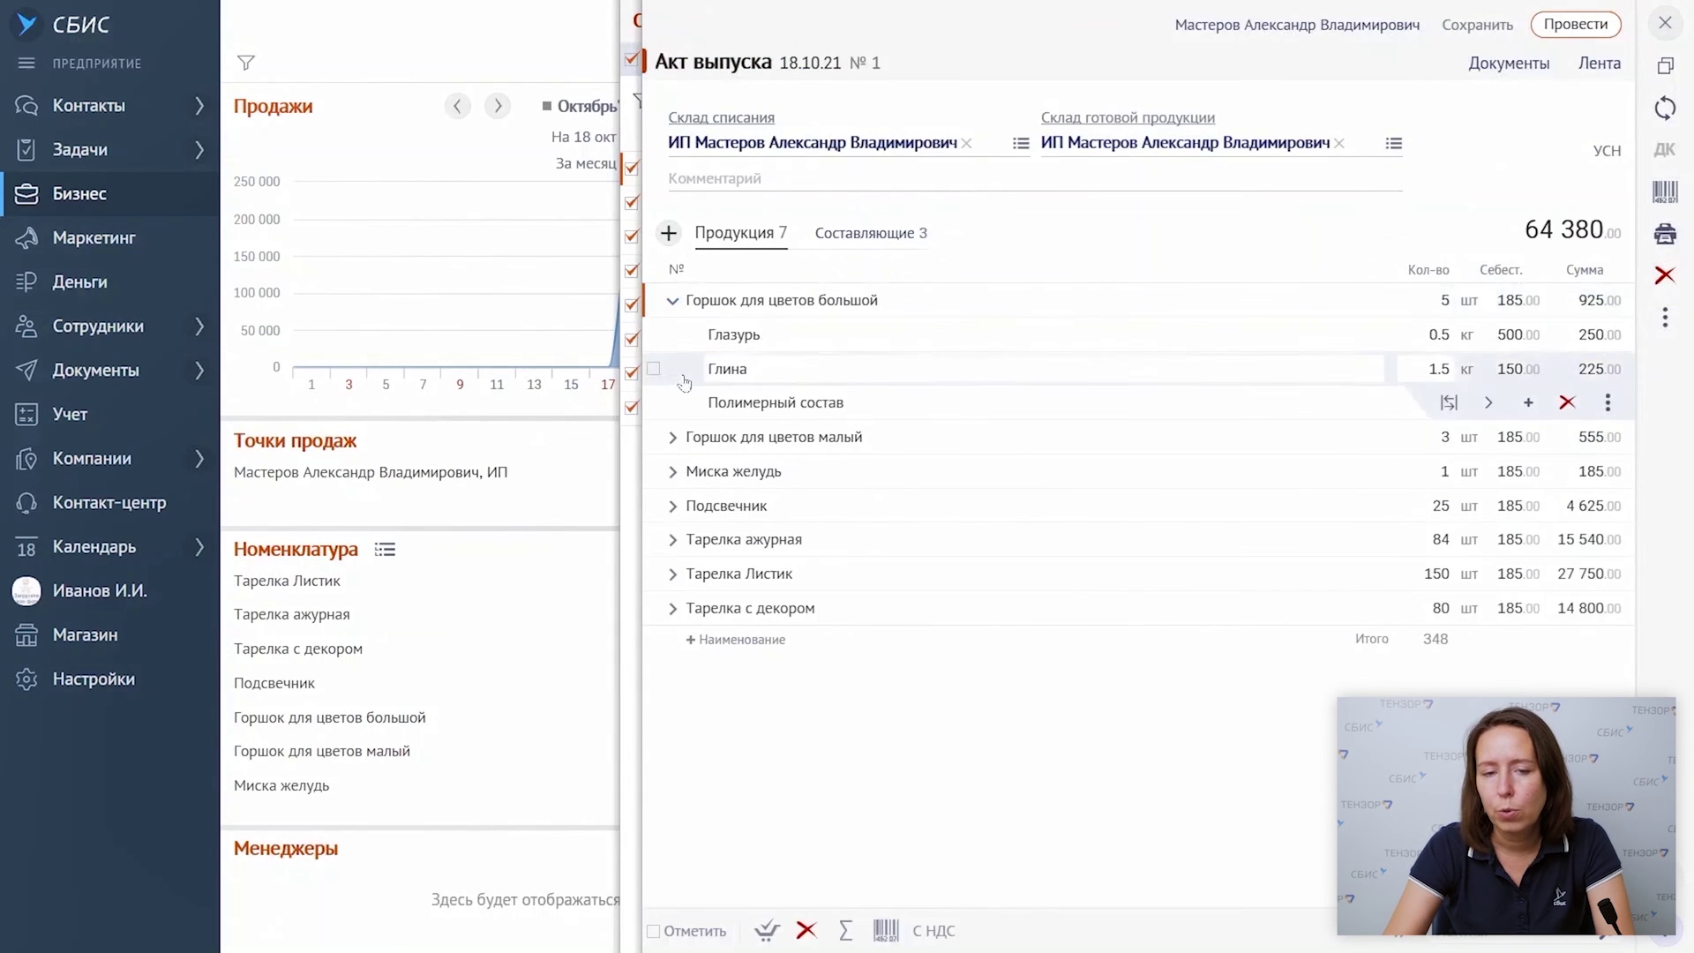
left_click(673, 436)
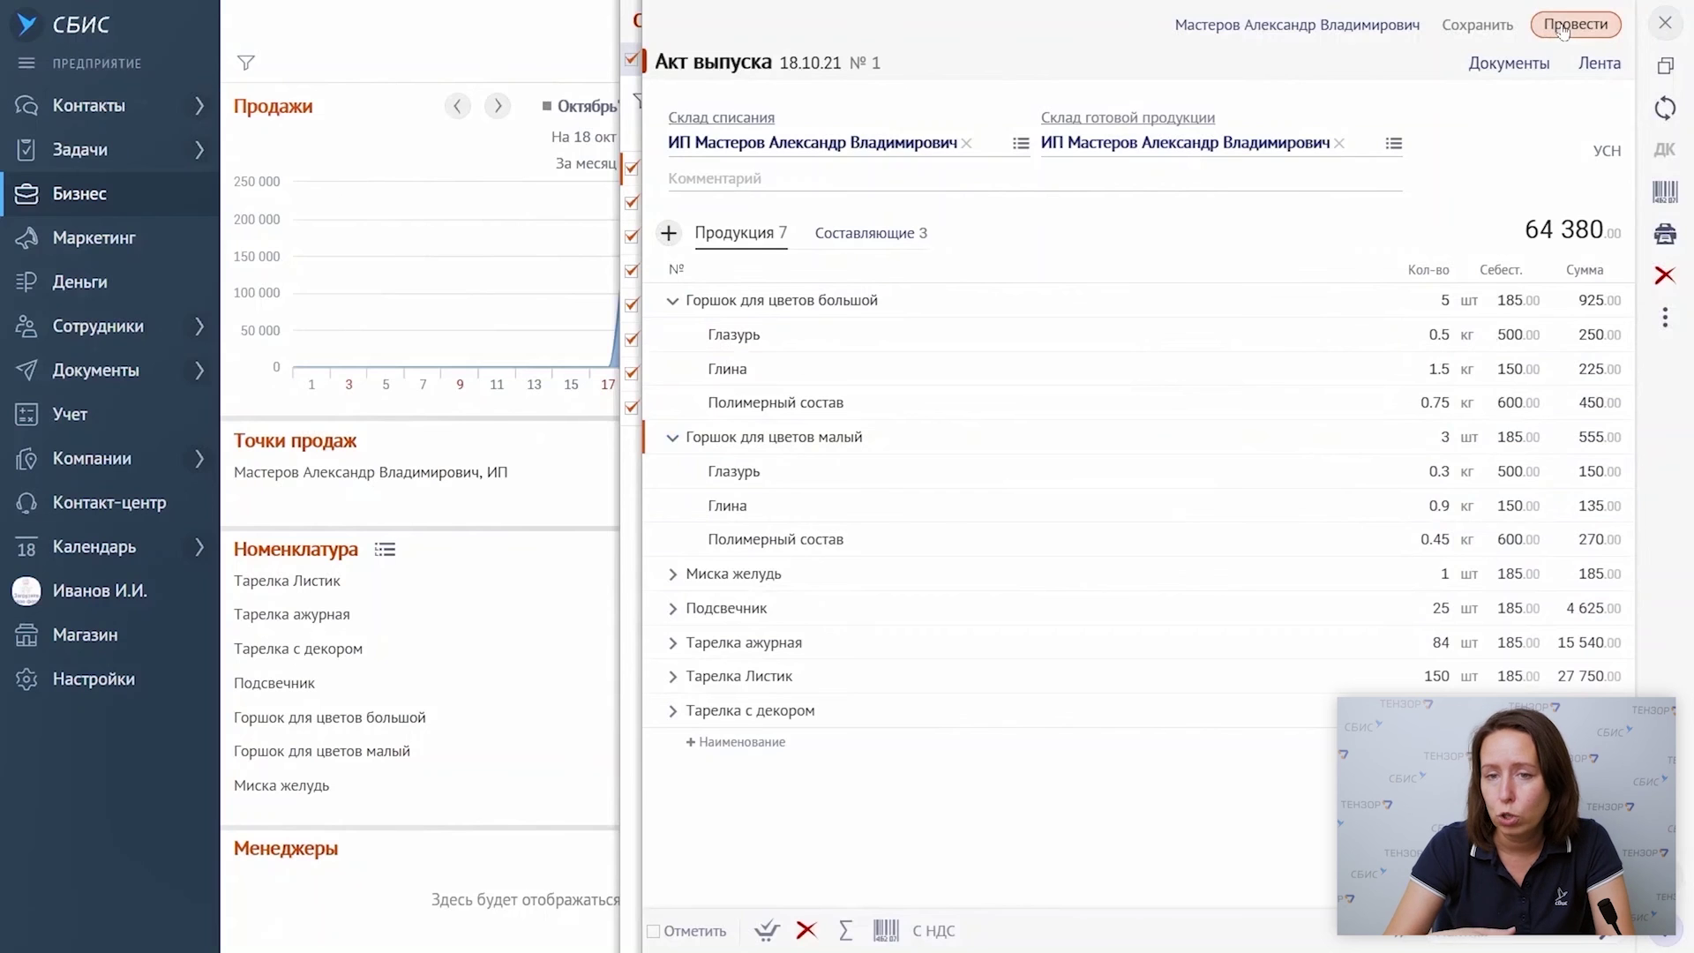
left_click(1562, 26)
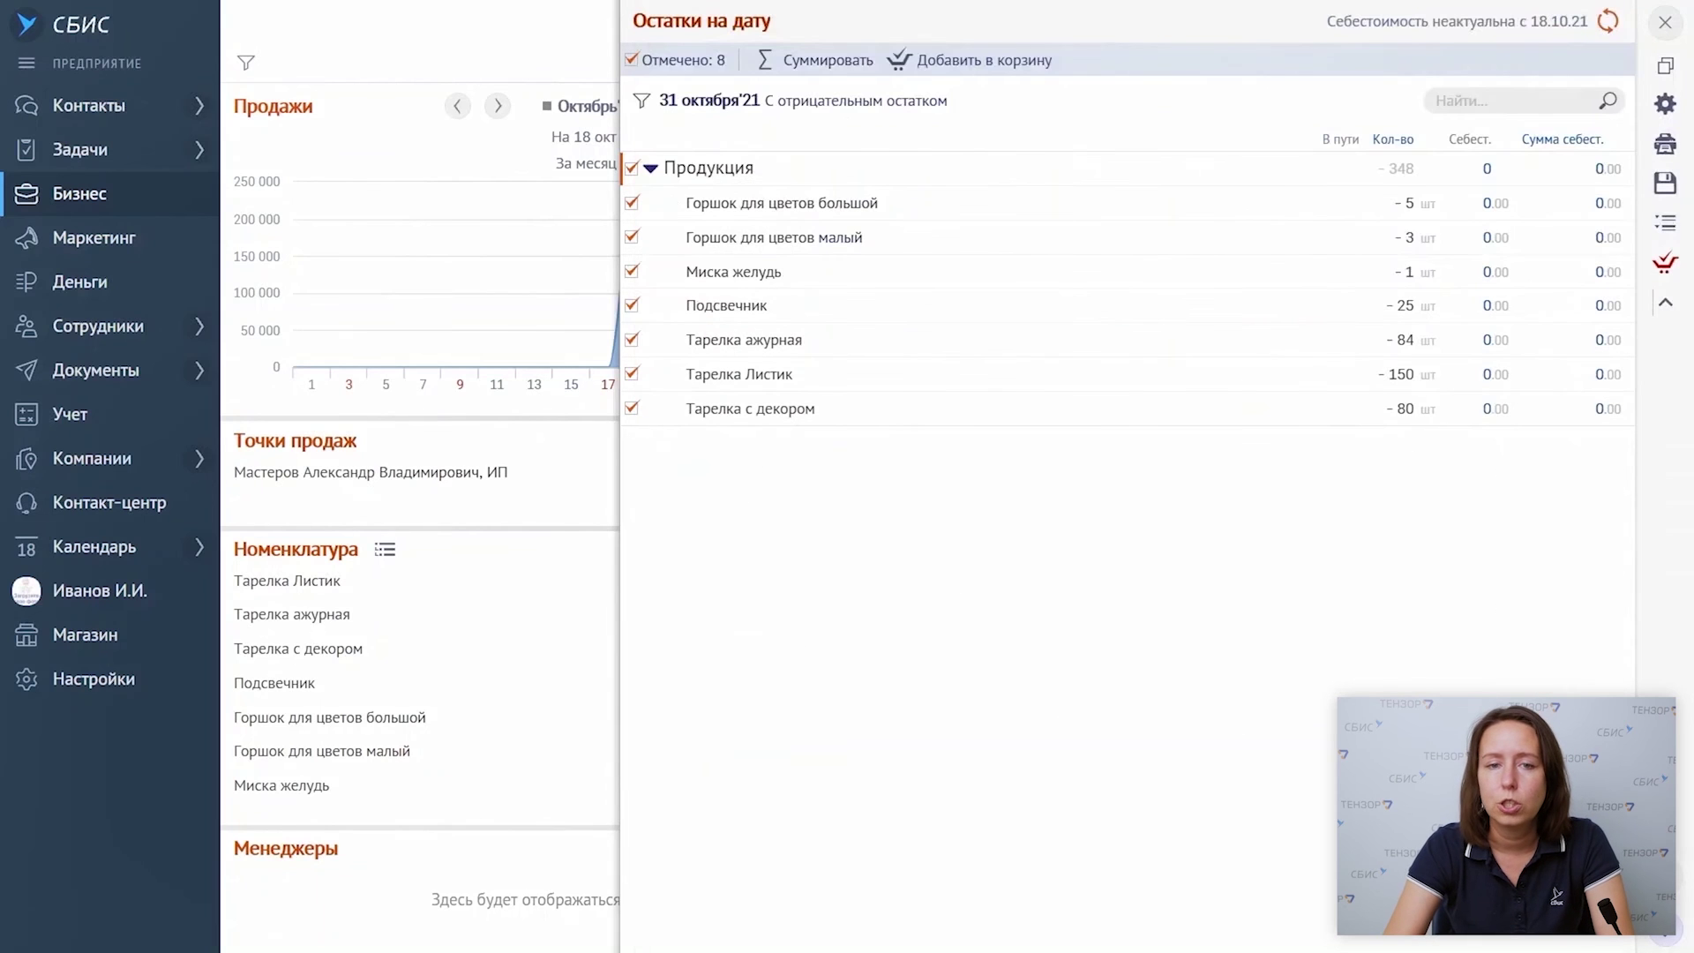
left_click(1605, 25)
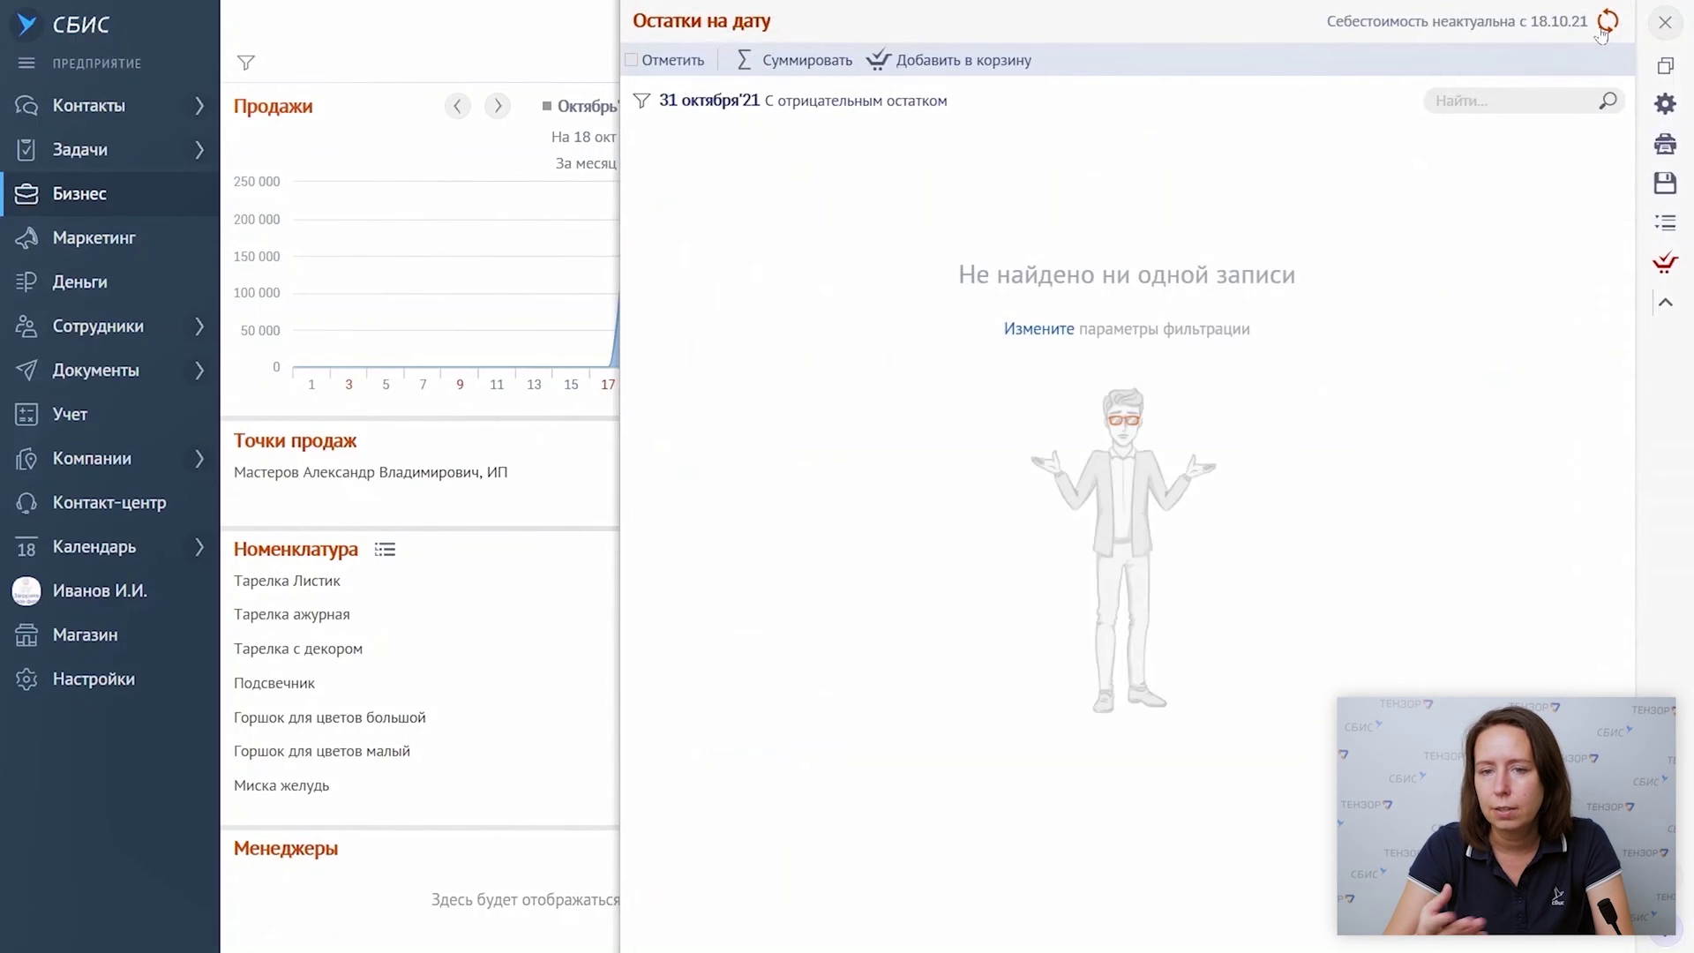
left_click(1666, 23)
- Open the potter's (Гончар) Октябрь'21 salary card in Зарплата and switch it to Управленческий учет
mouse_move(70, 332)
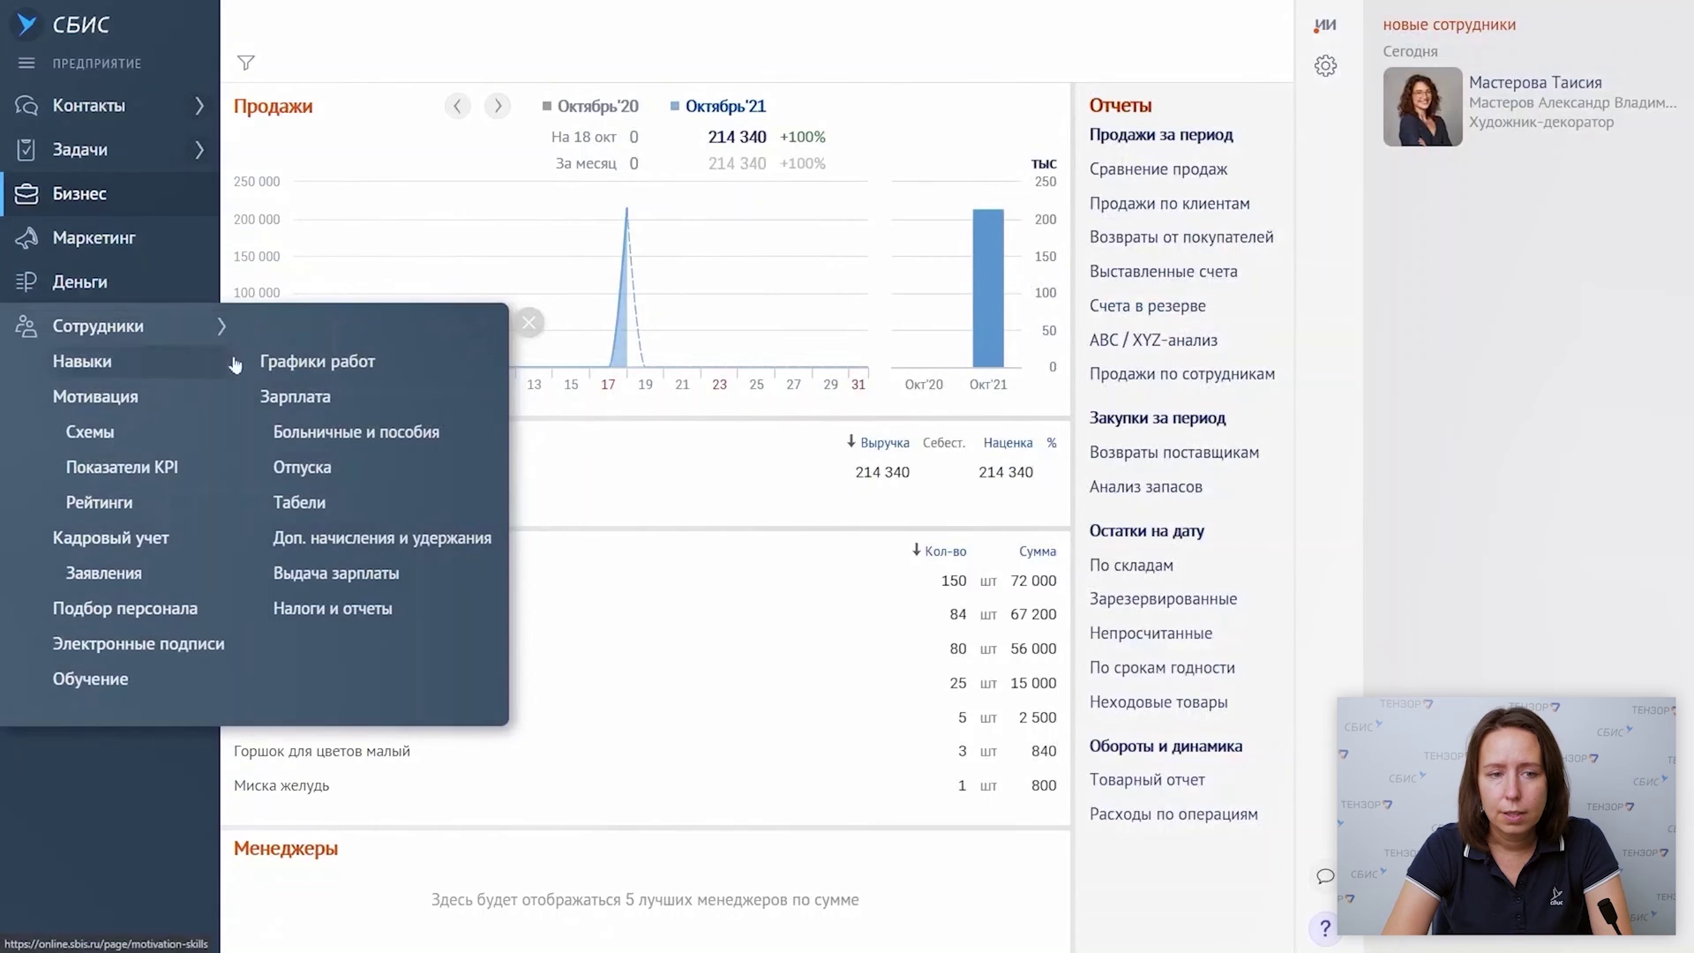
left_click(287, 398)
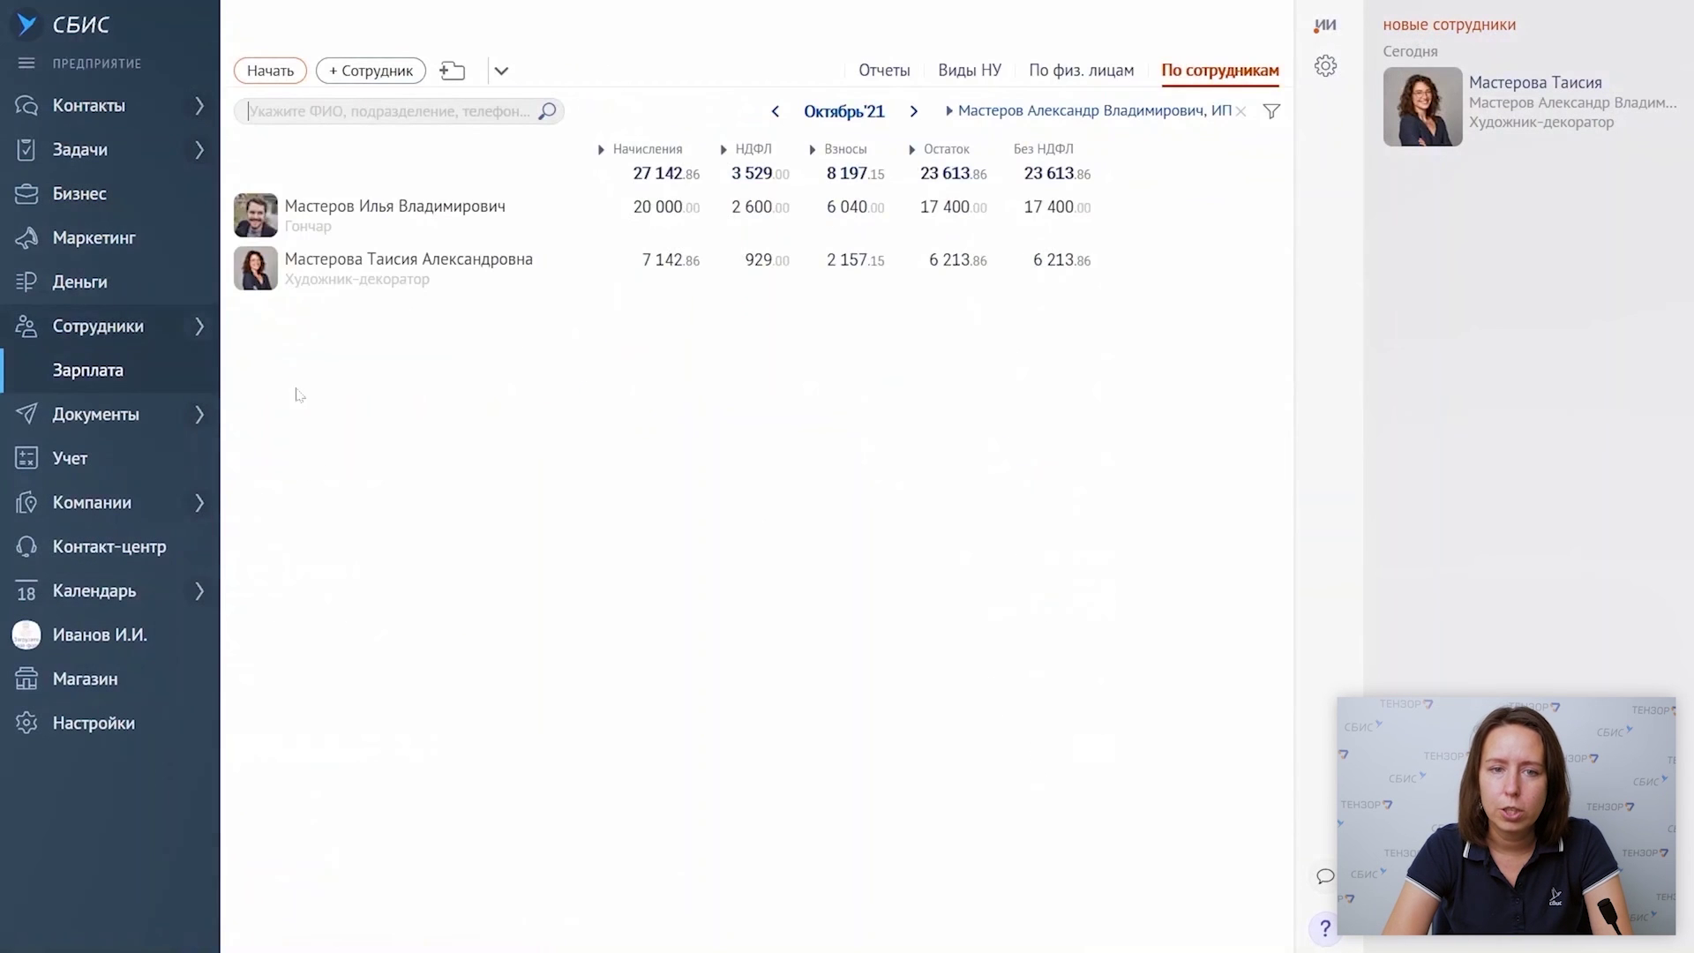
left_click(591, 223)
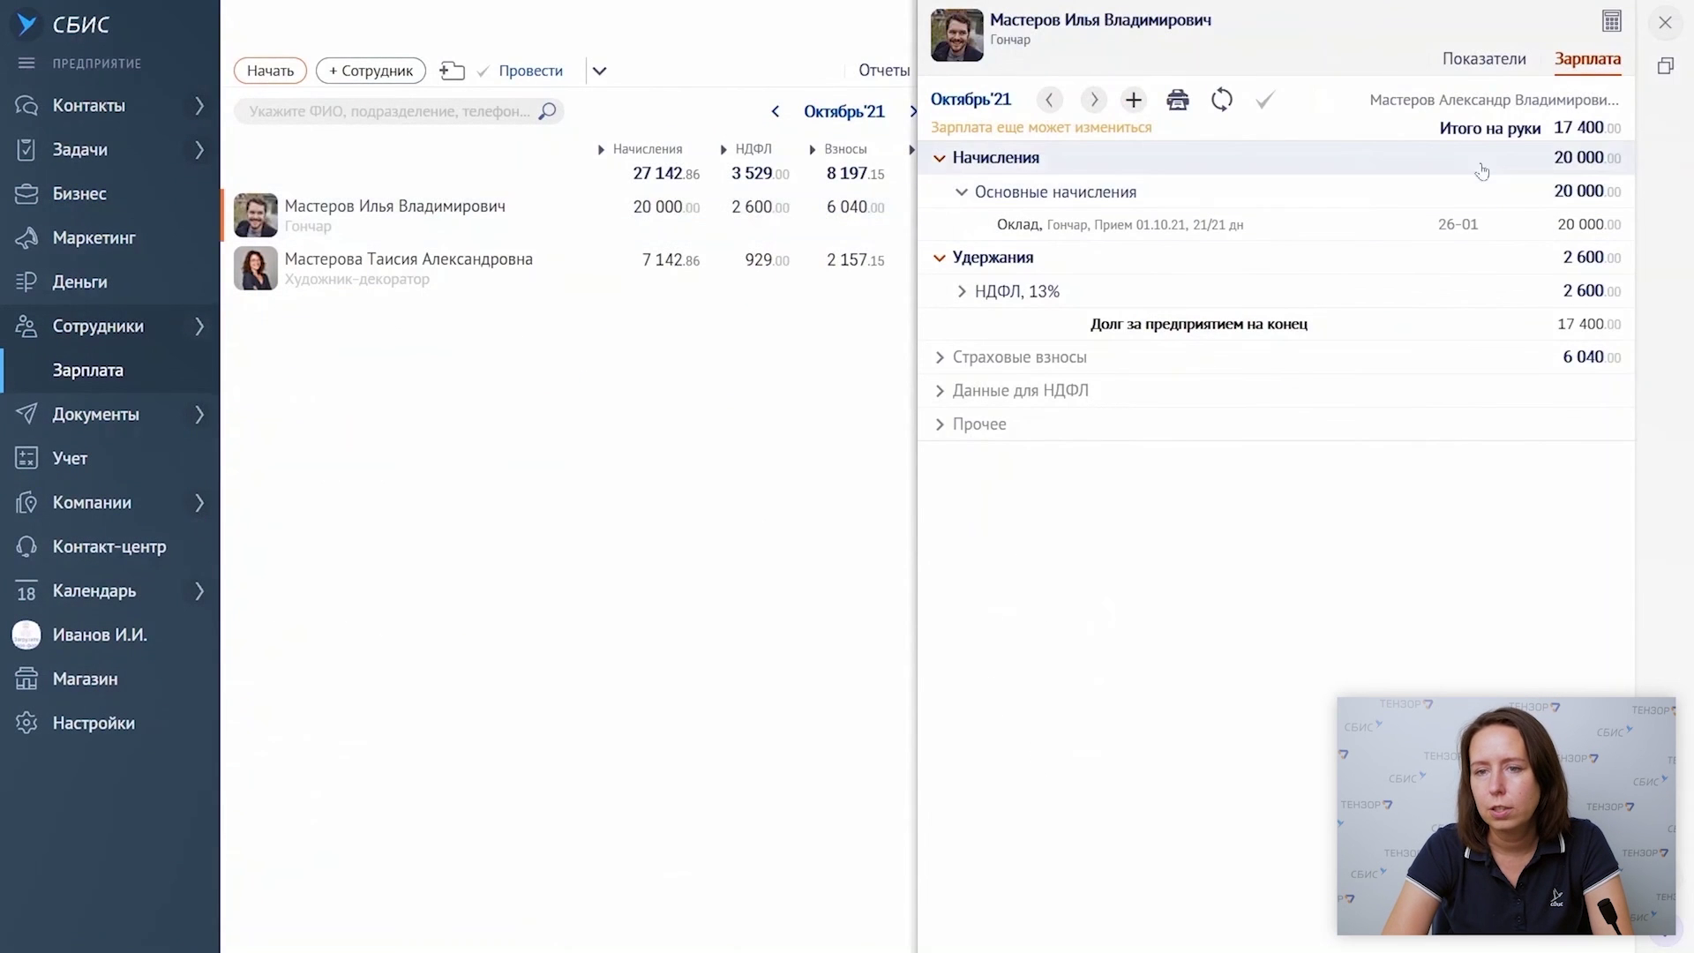
left_click(1486, 107)
left_click(1467, 191)
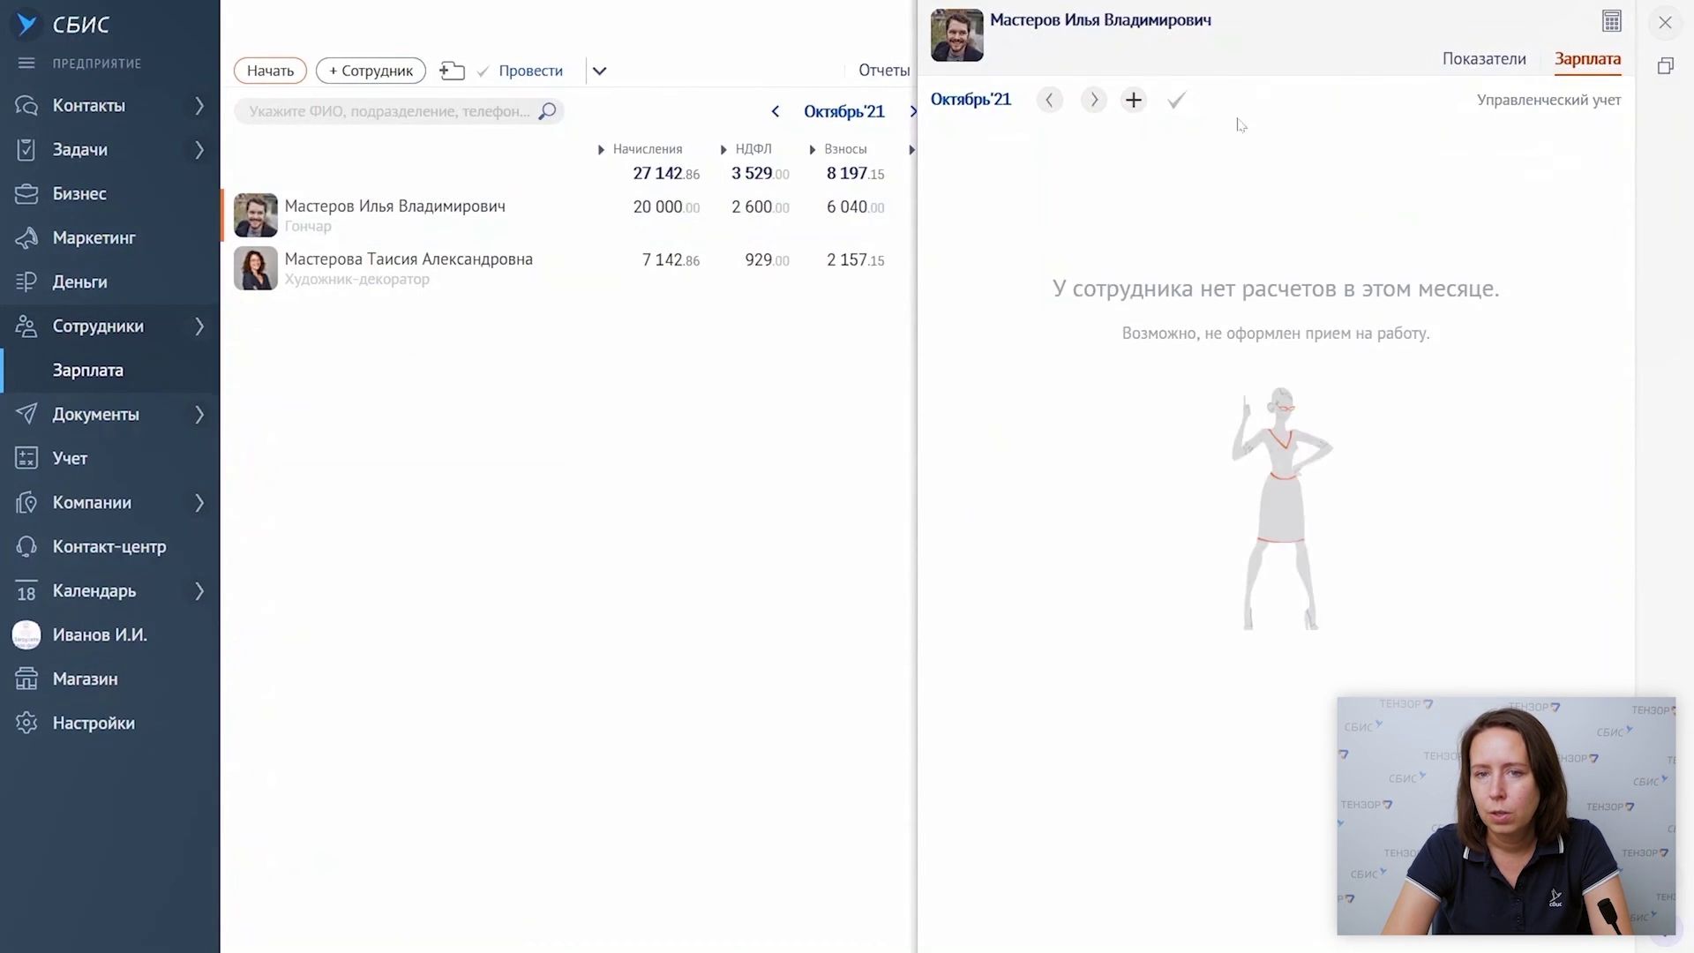
- Add a Премия суммой of 10 000 to the potter's management accounting pay
left_click(1134, 100)
left_click(1153, 160)
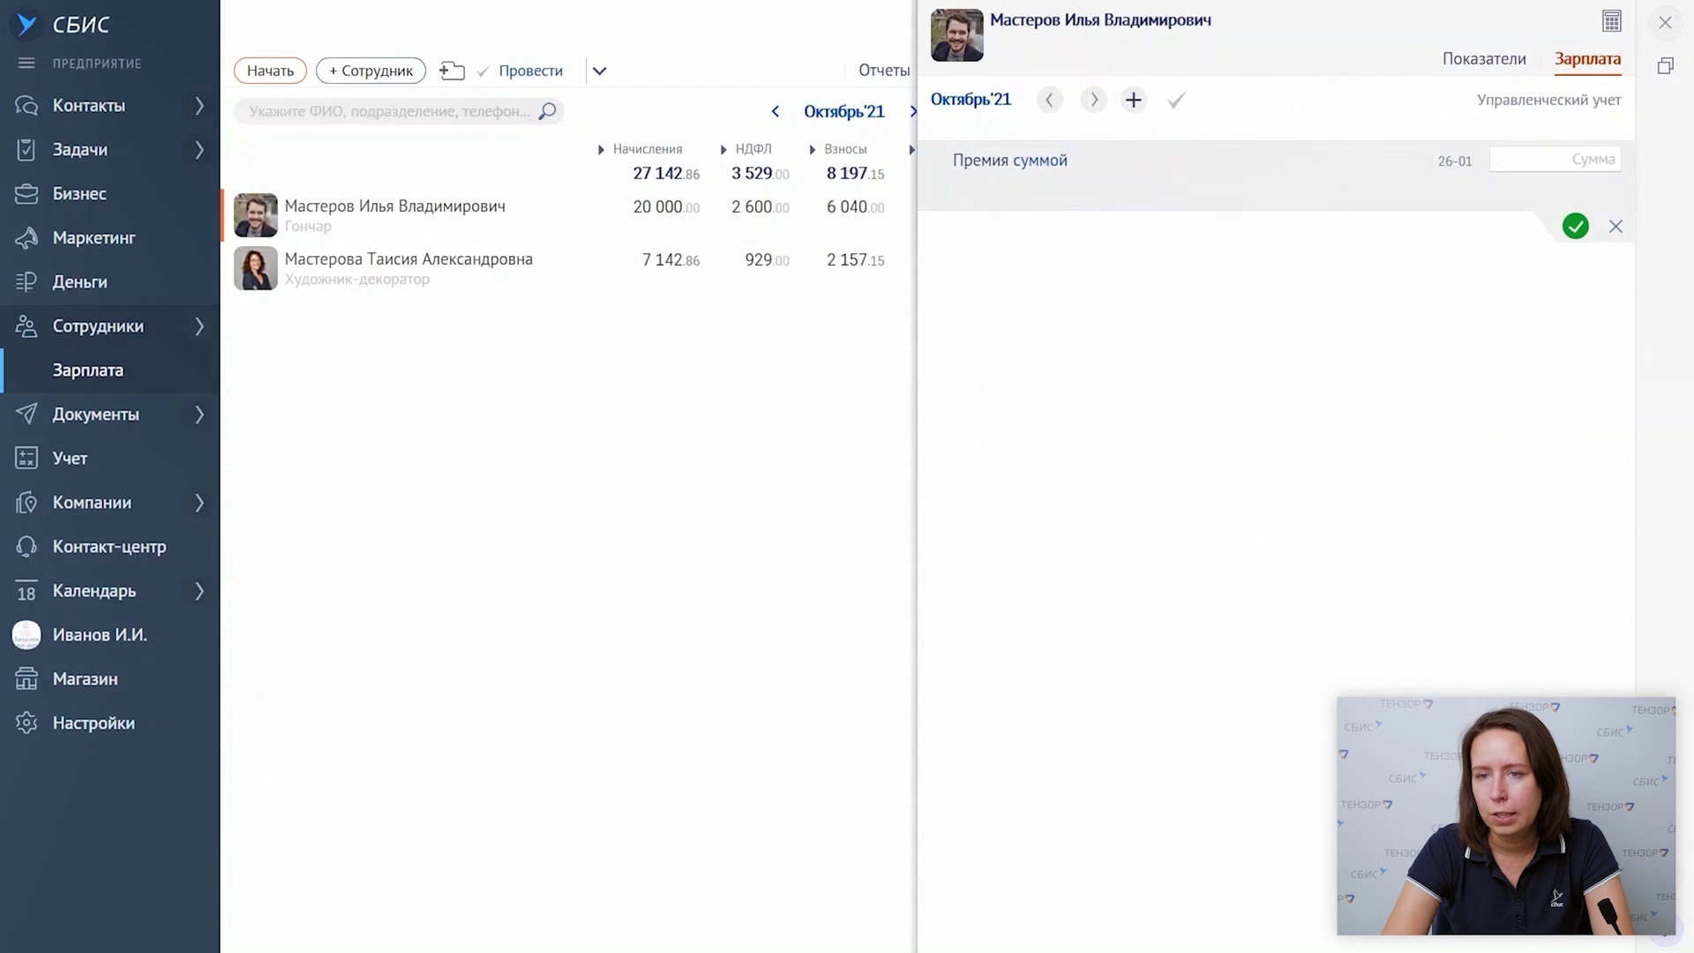
type("10 000.00")
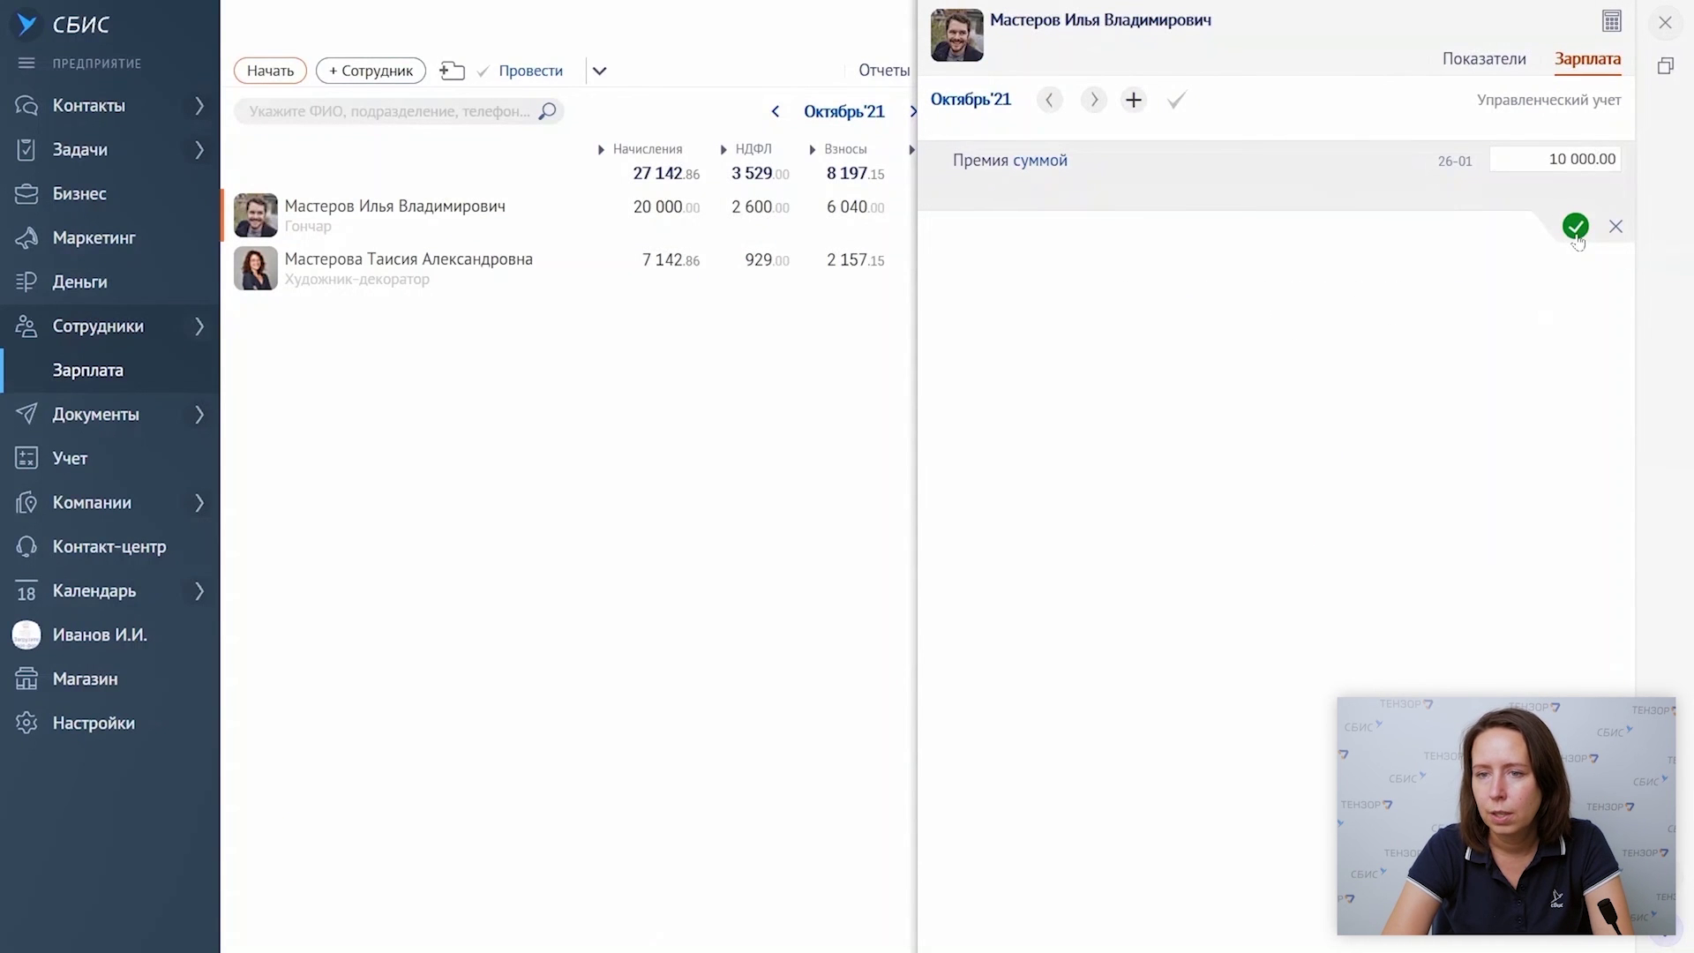
left_click(1576, 231)
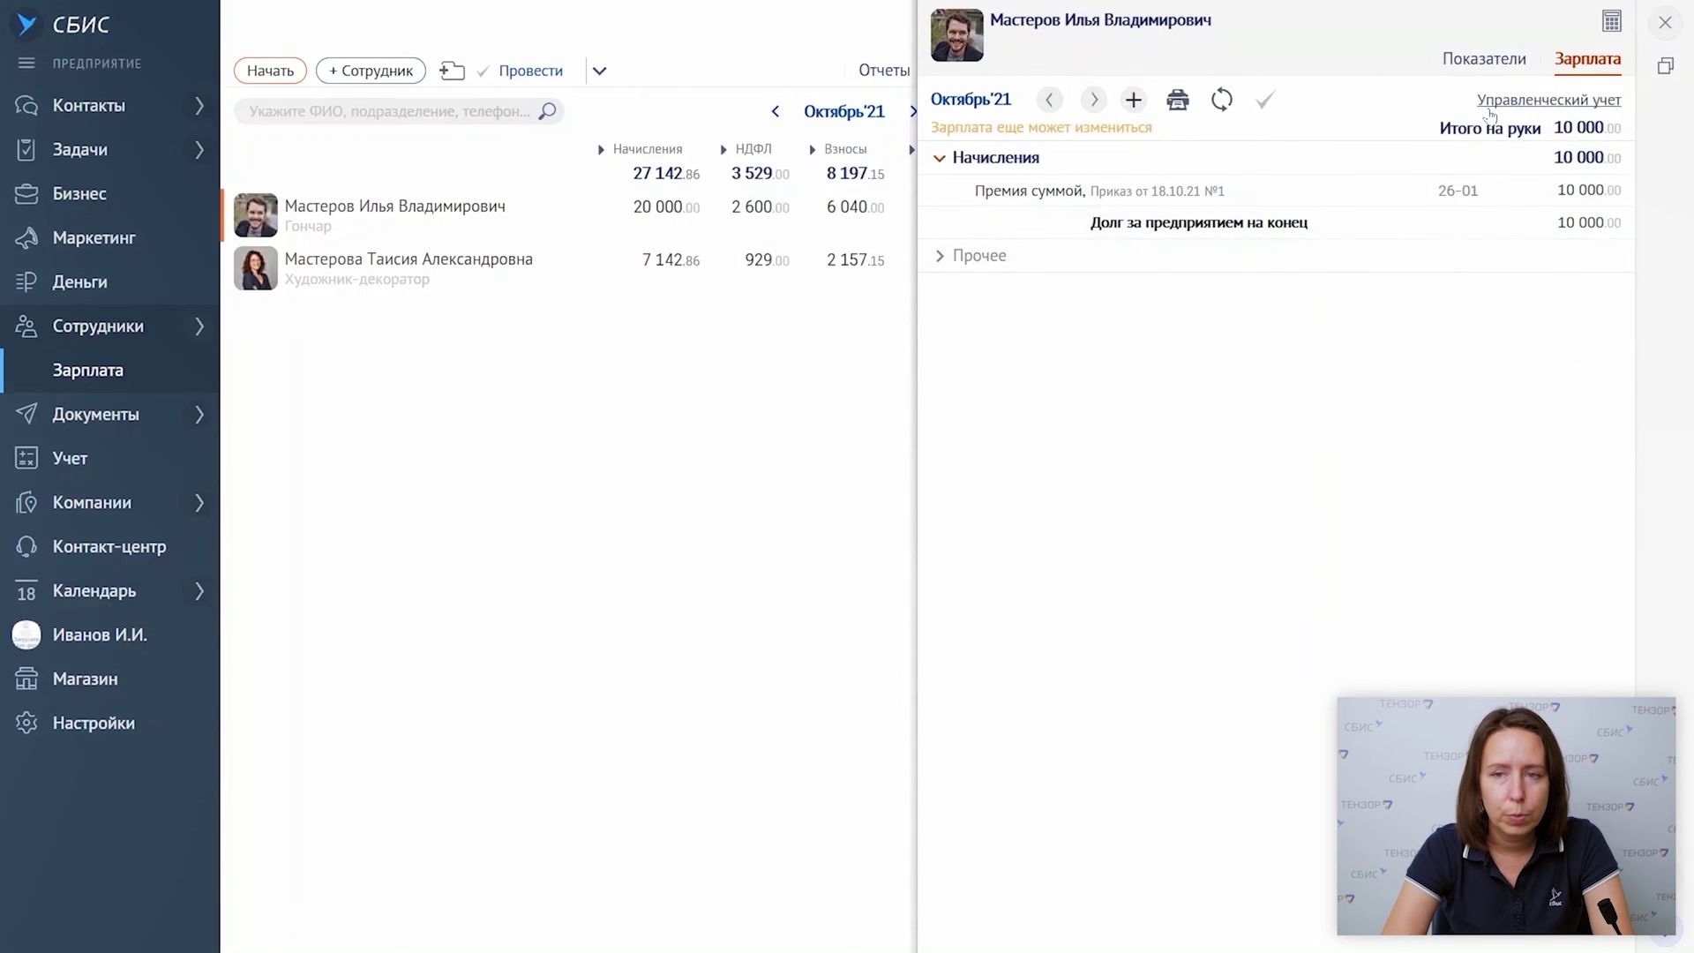
- Review the potter's combined accruals and deductions under Наша компания and close the salary card
left_click(1489, 113)
left_click(1410, 228)
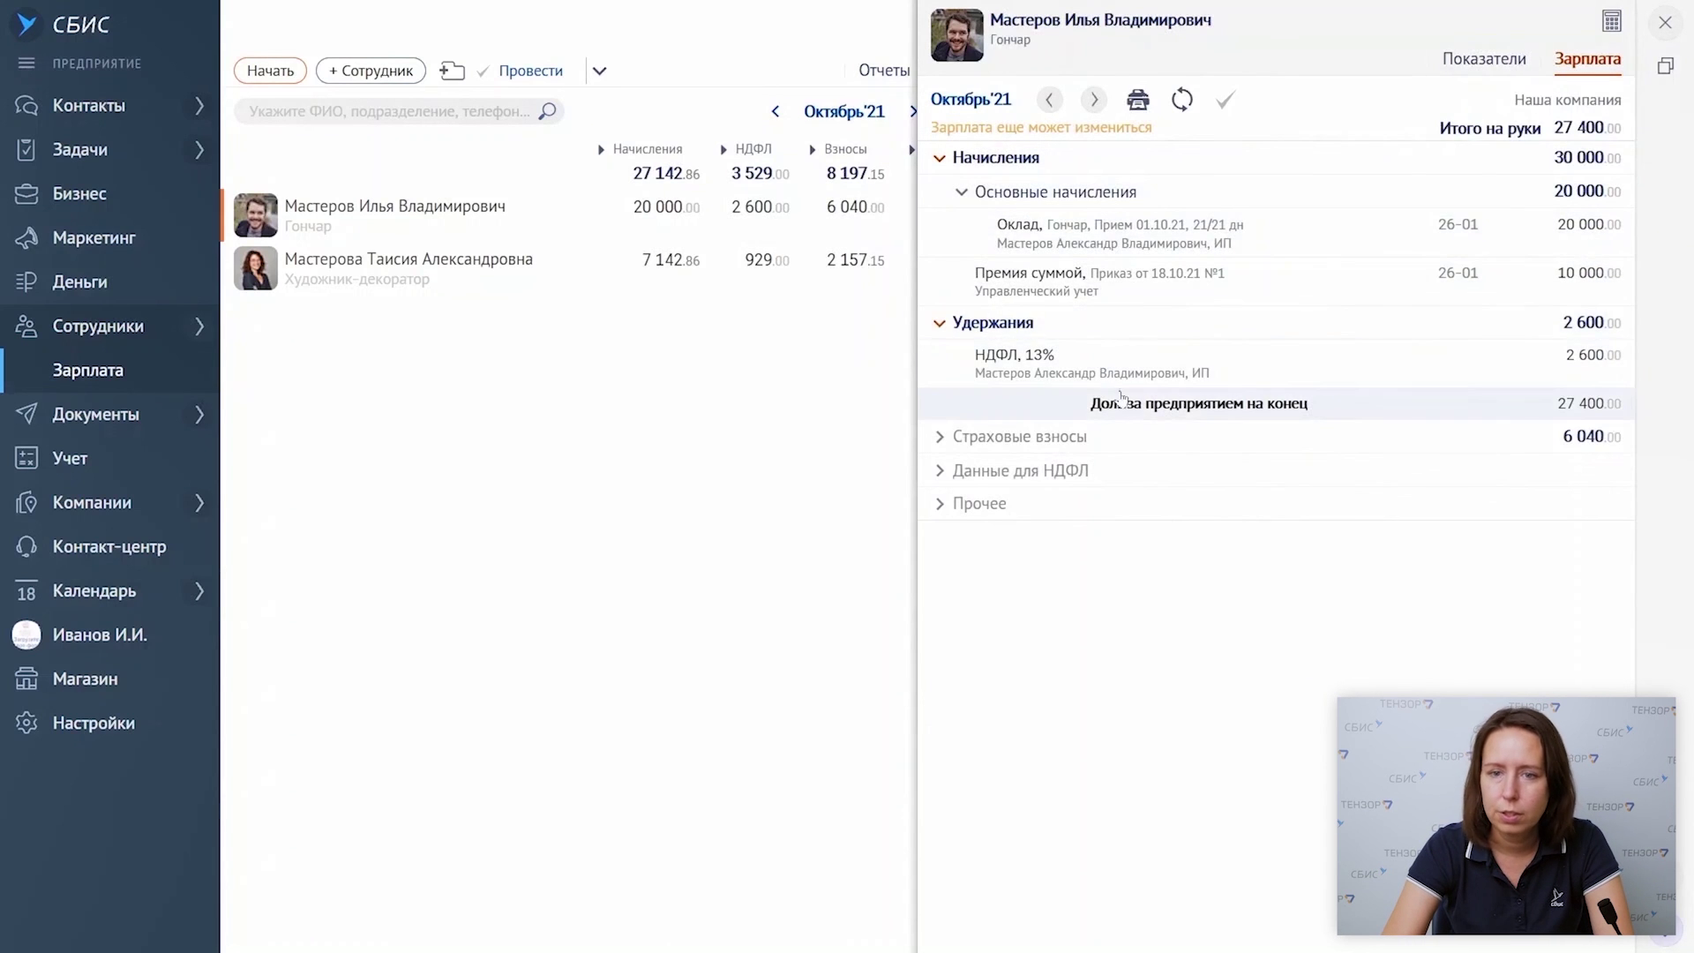
left_click(1665, 22)
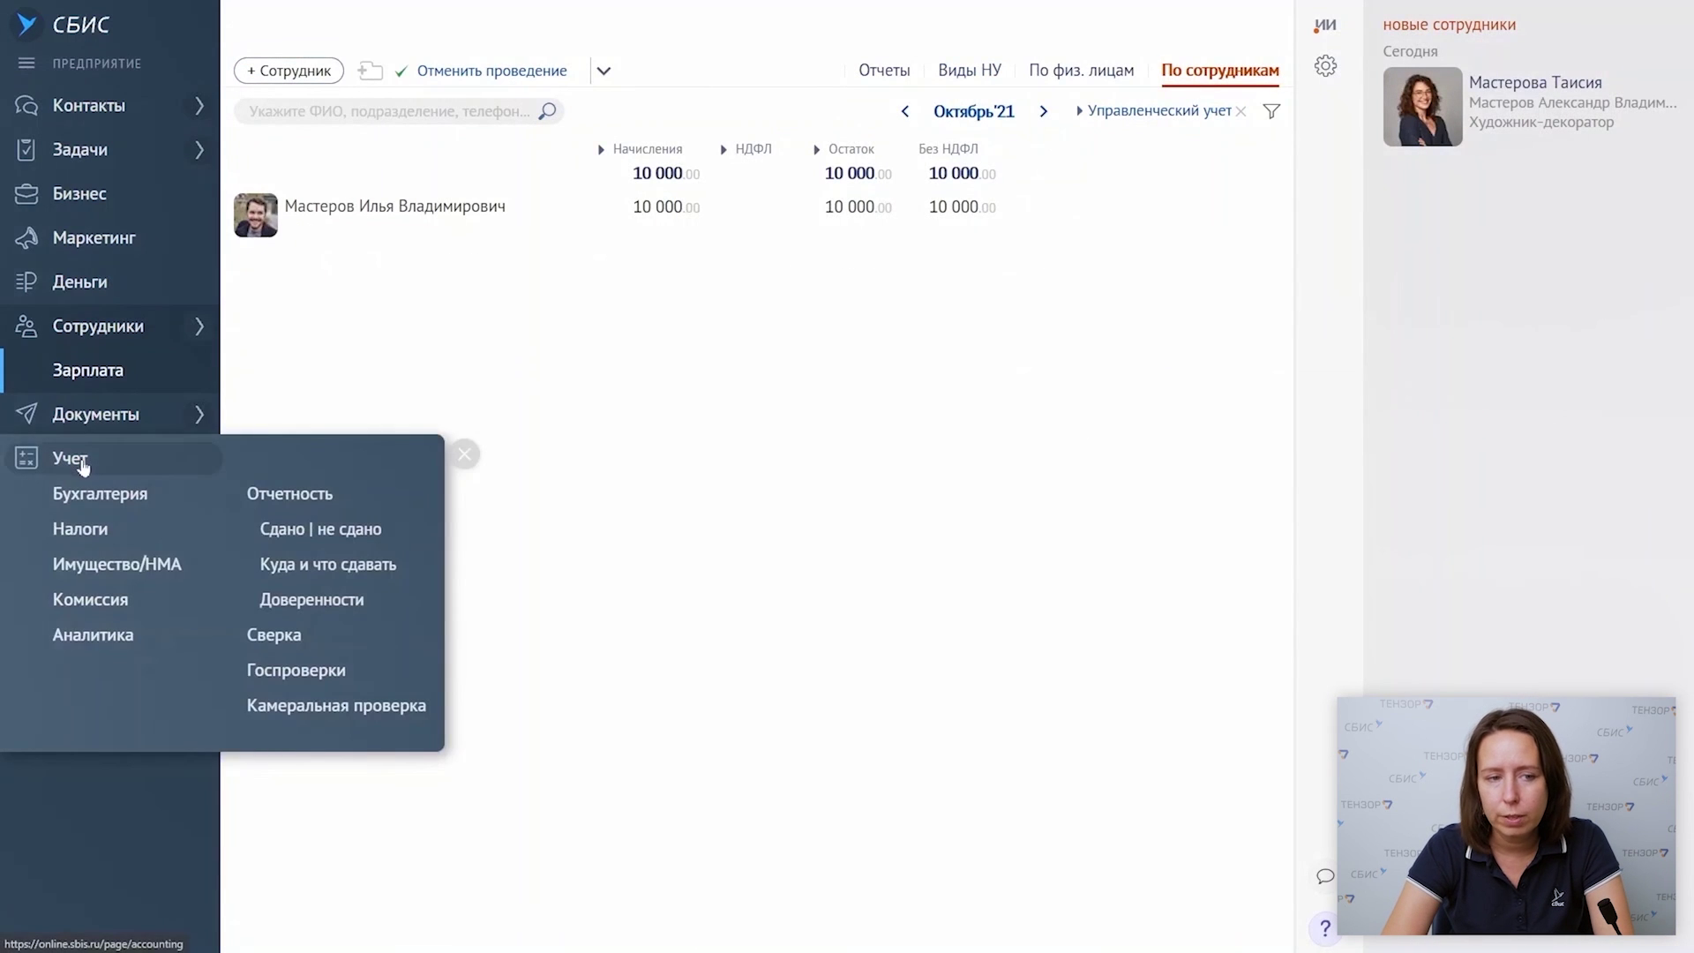
- Open the 2021 income and expense summary in Учет and examine the Зарплата (с налогами) breakdown and the Управленческий учет line
left_click(82, 466)
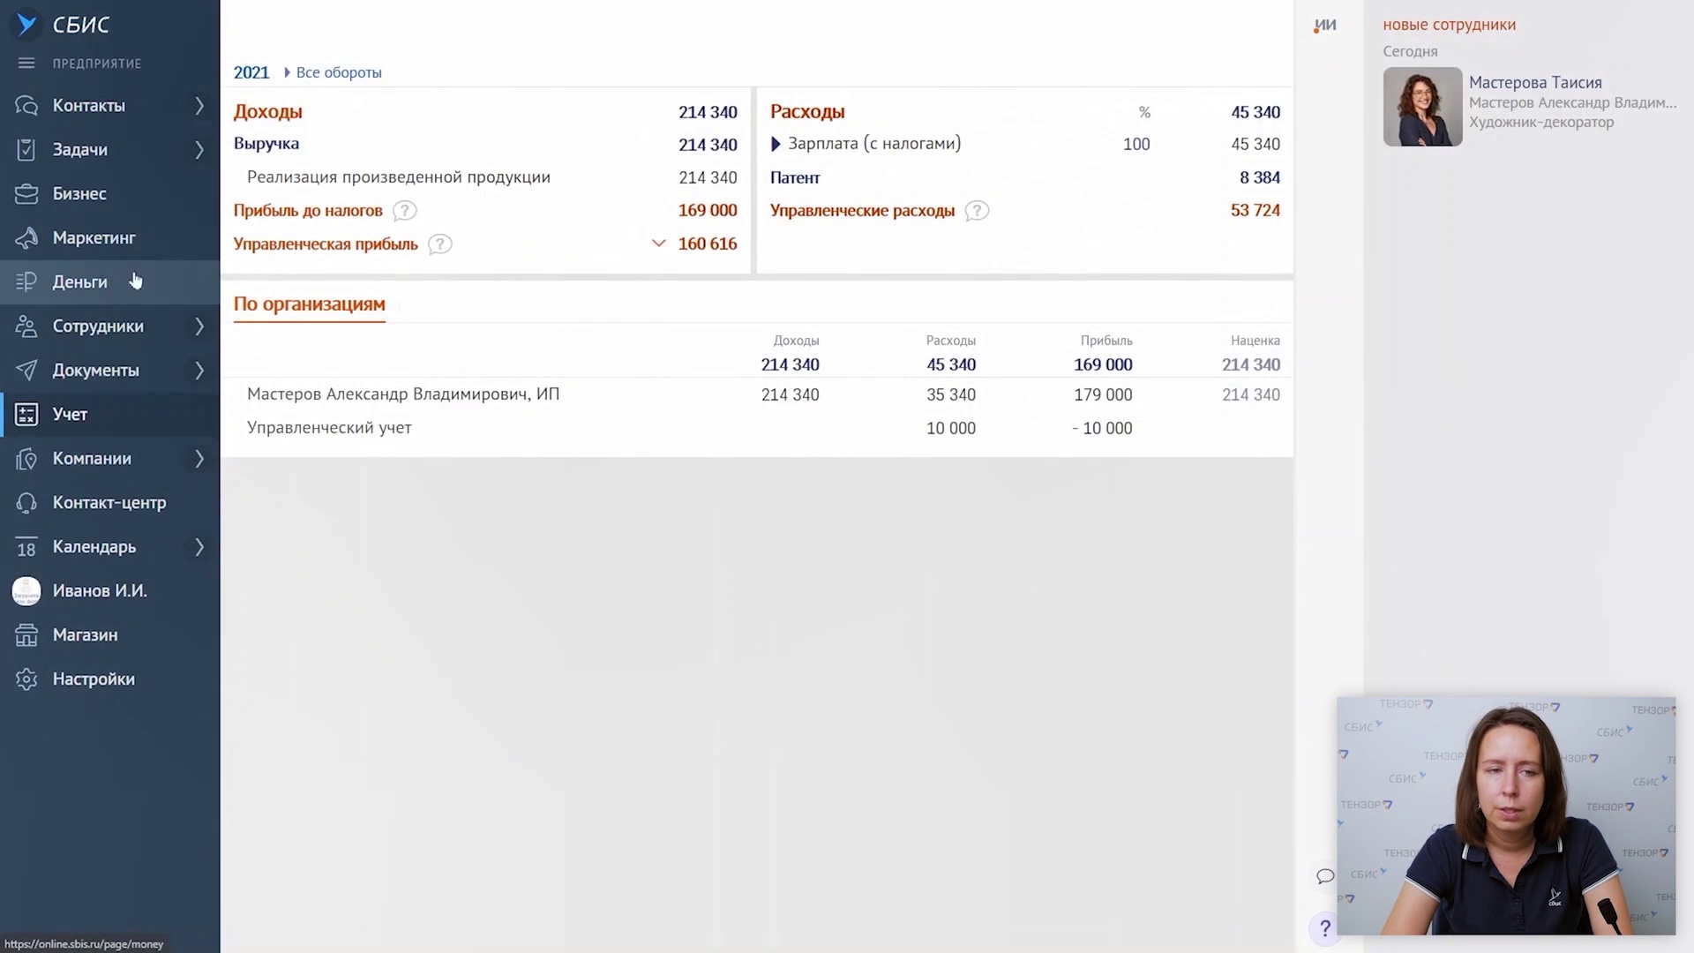
left_click(803, 148)
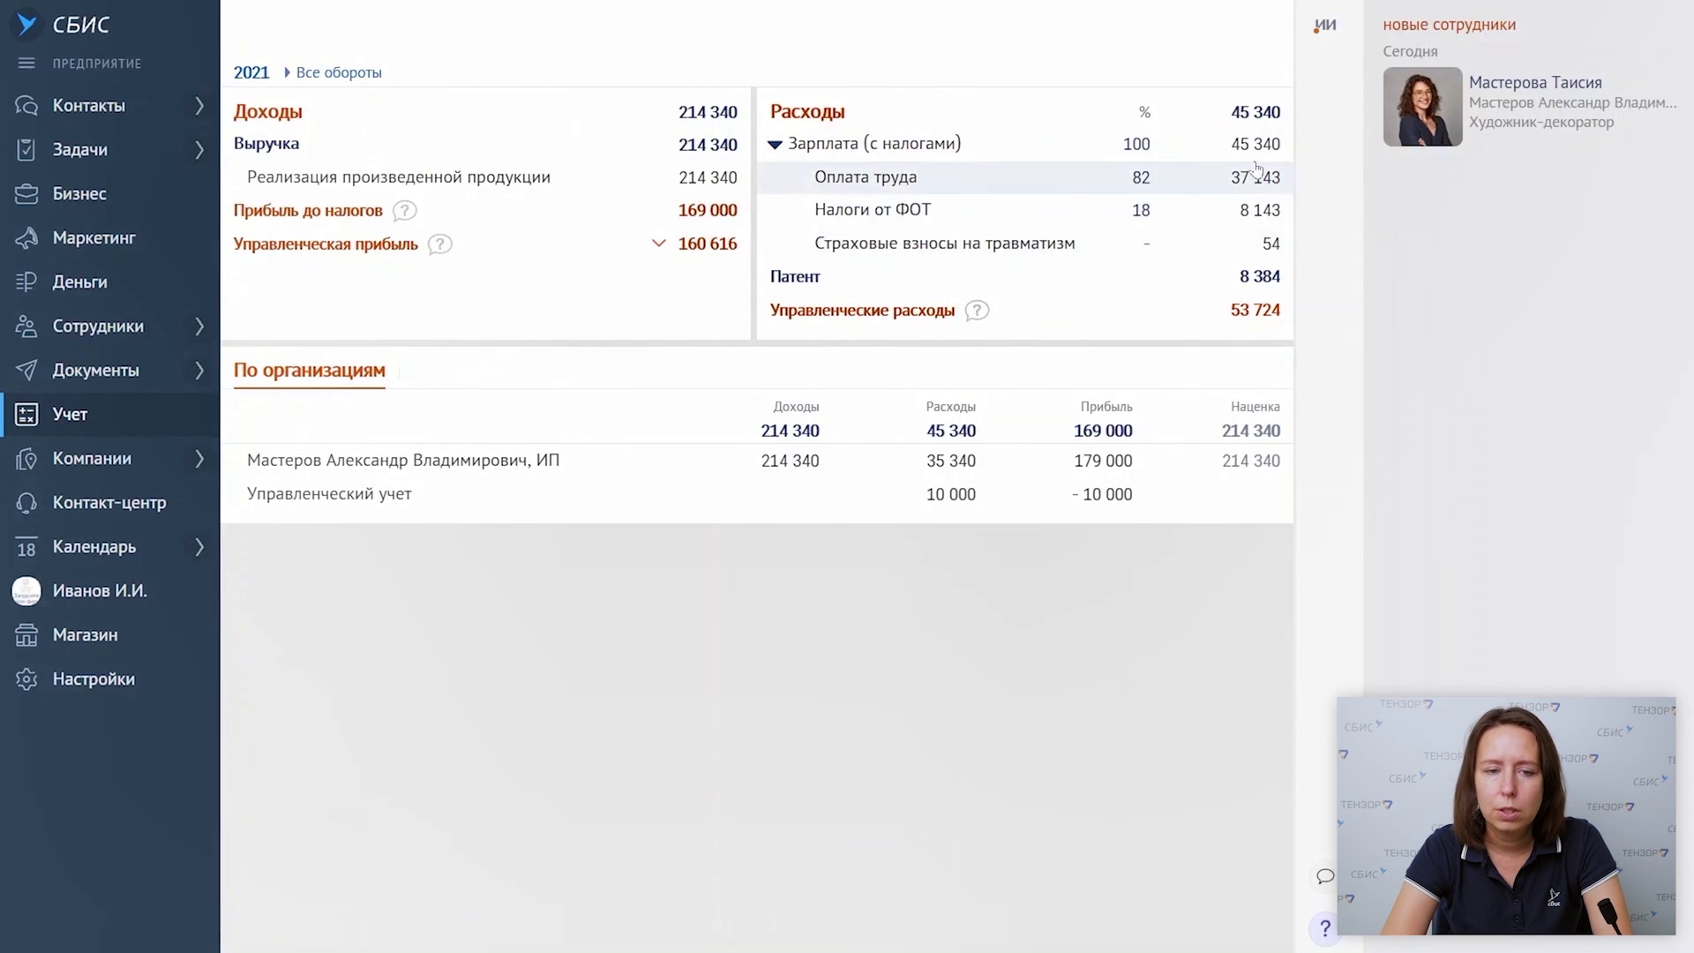
left_click(388, 500)
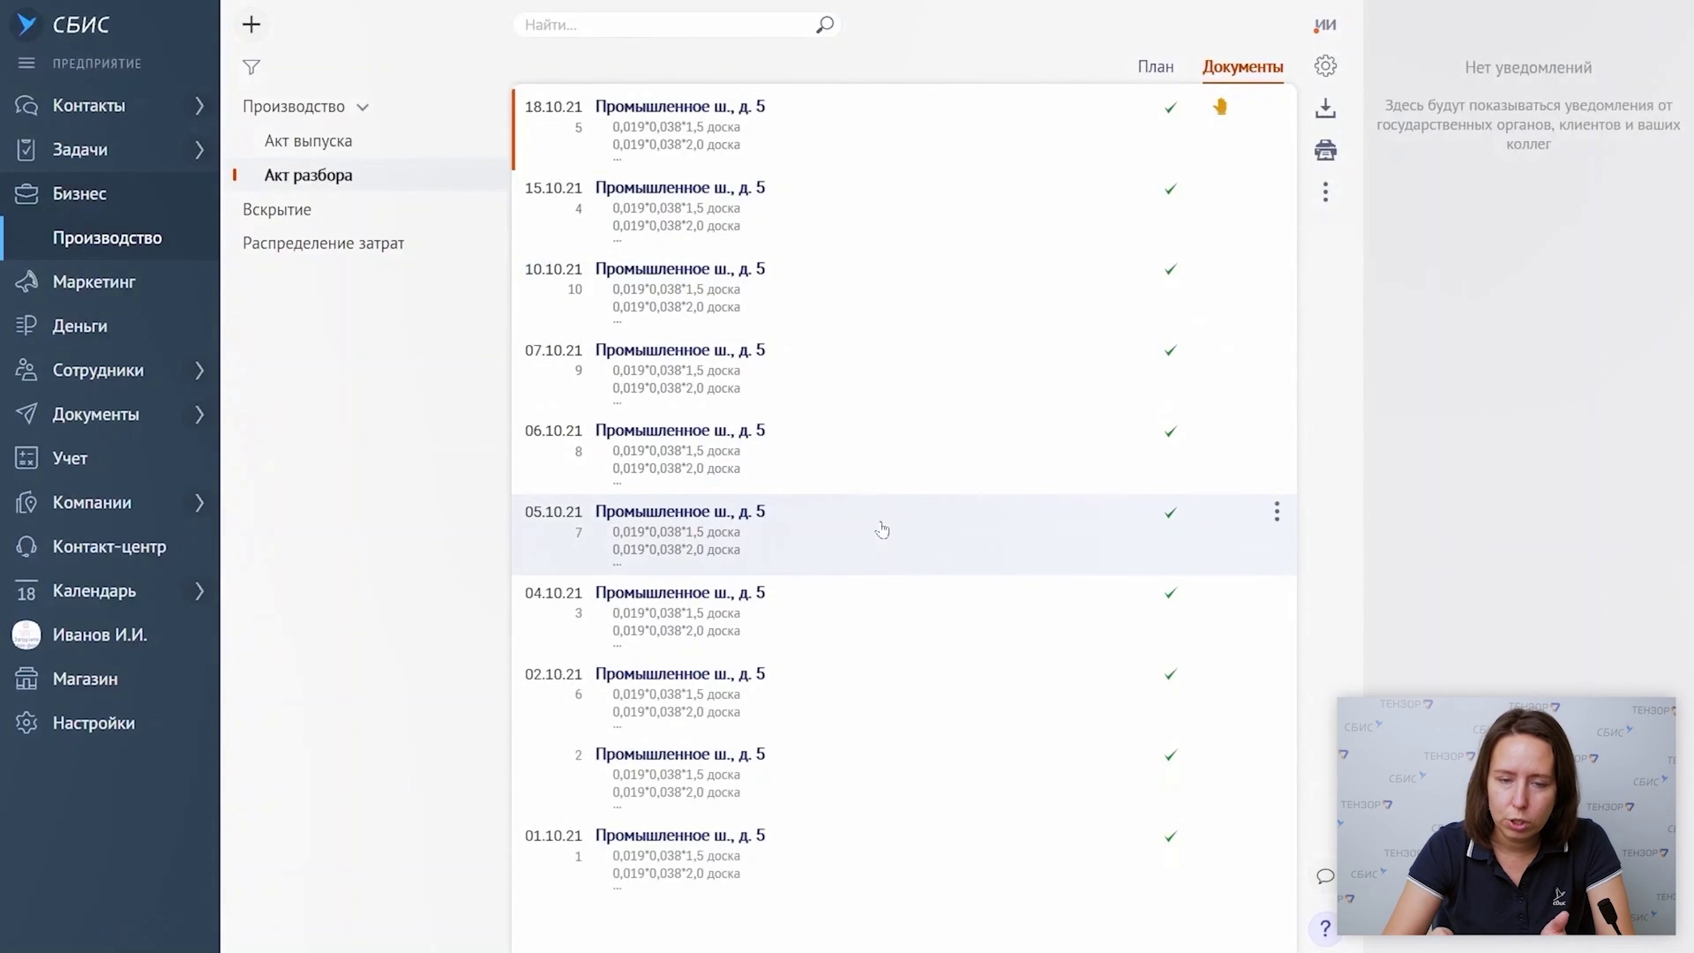
- Examine the composition of Бревна березовые in the Акт разбора dated 05.10.21 and close the document
left_click(881, 529)
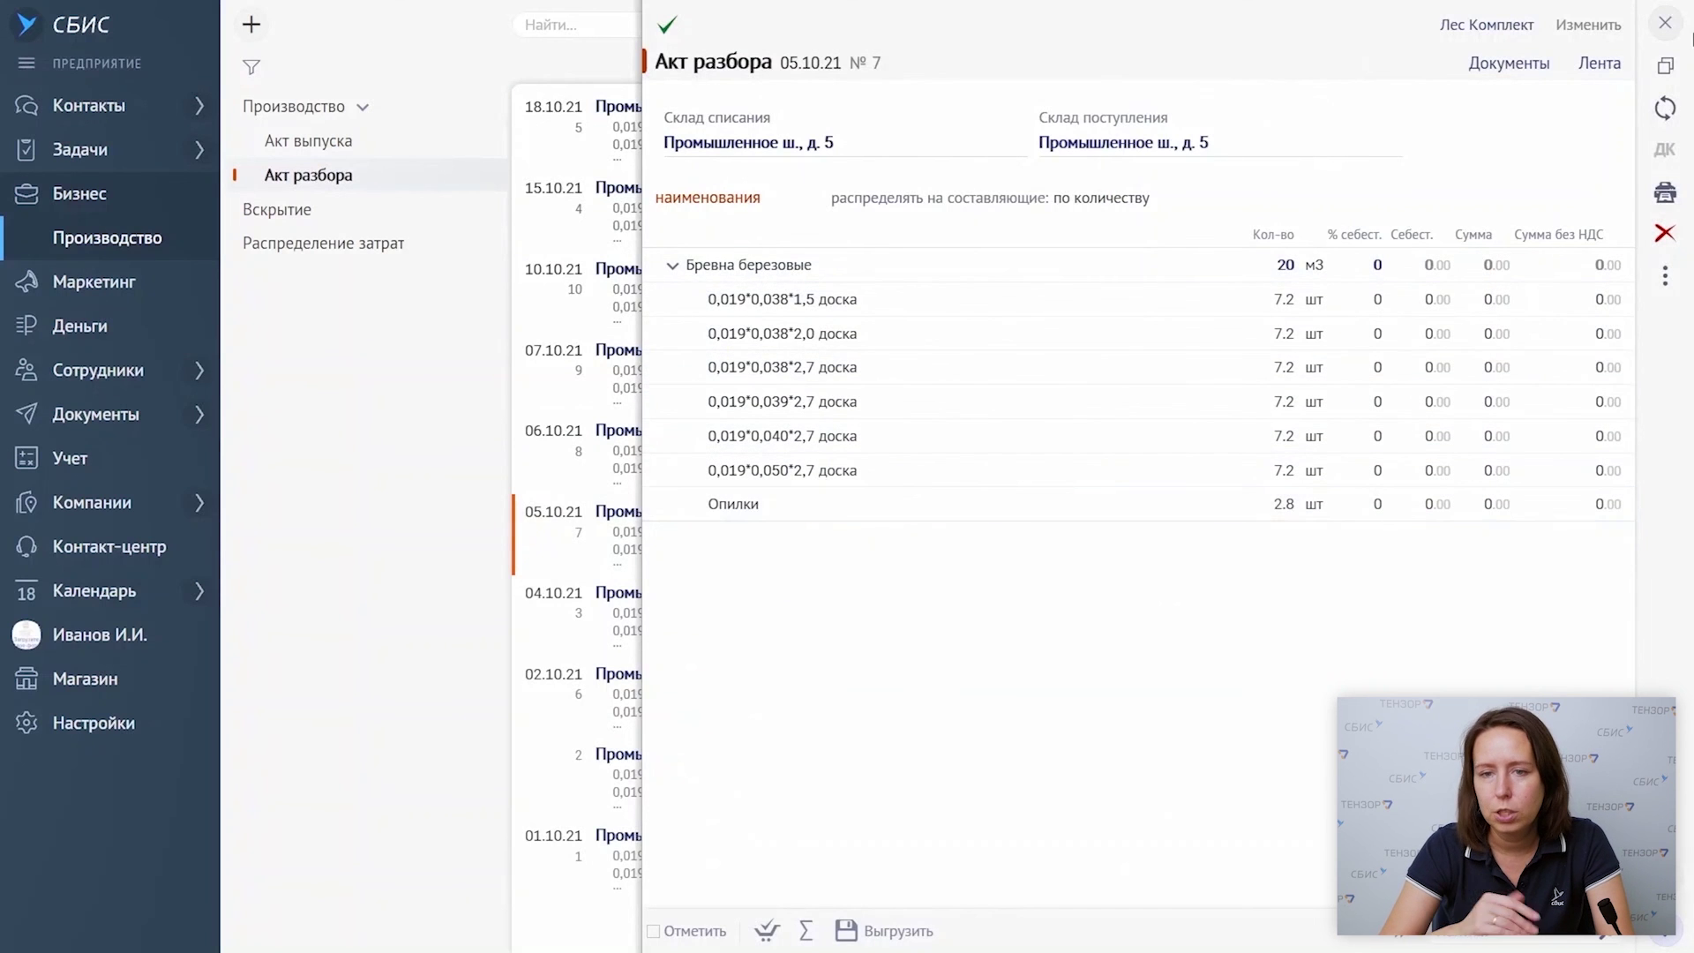
left_click(845, 263)
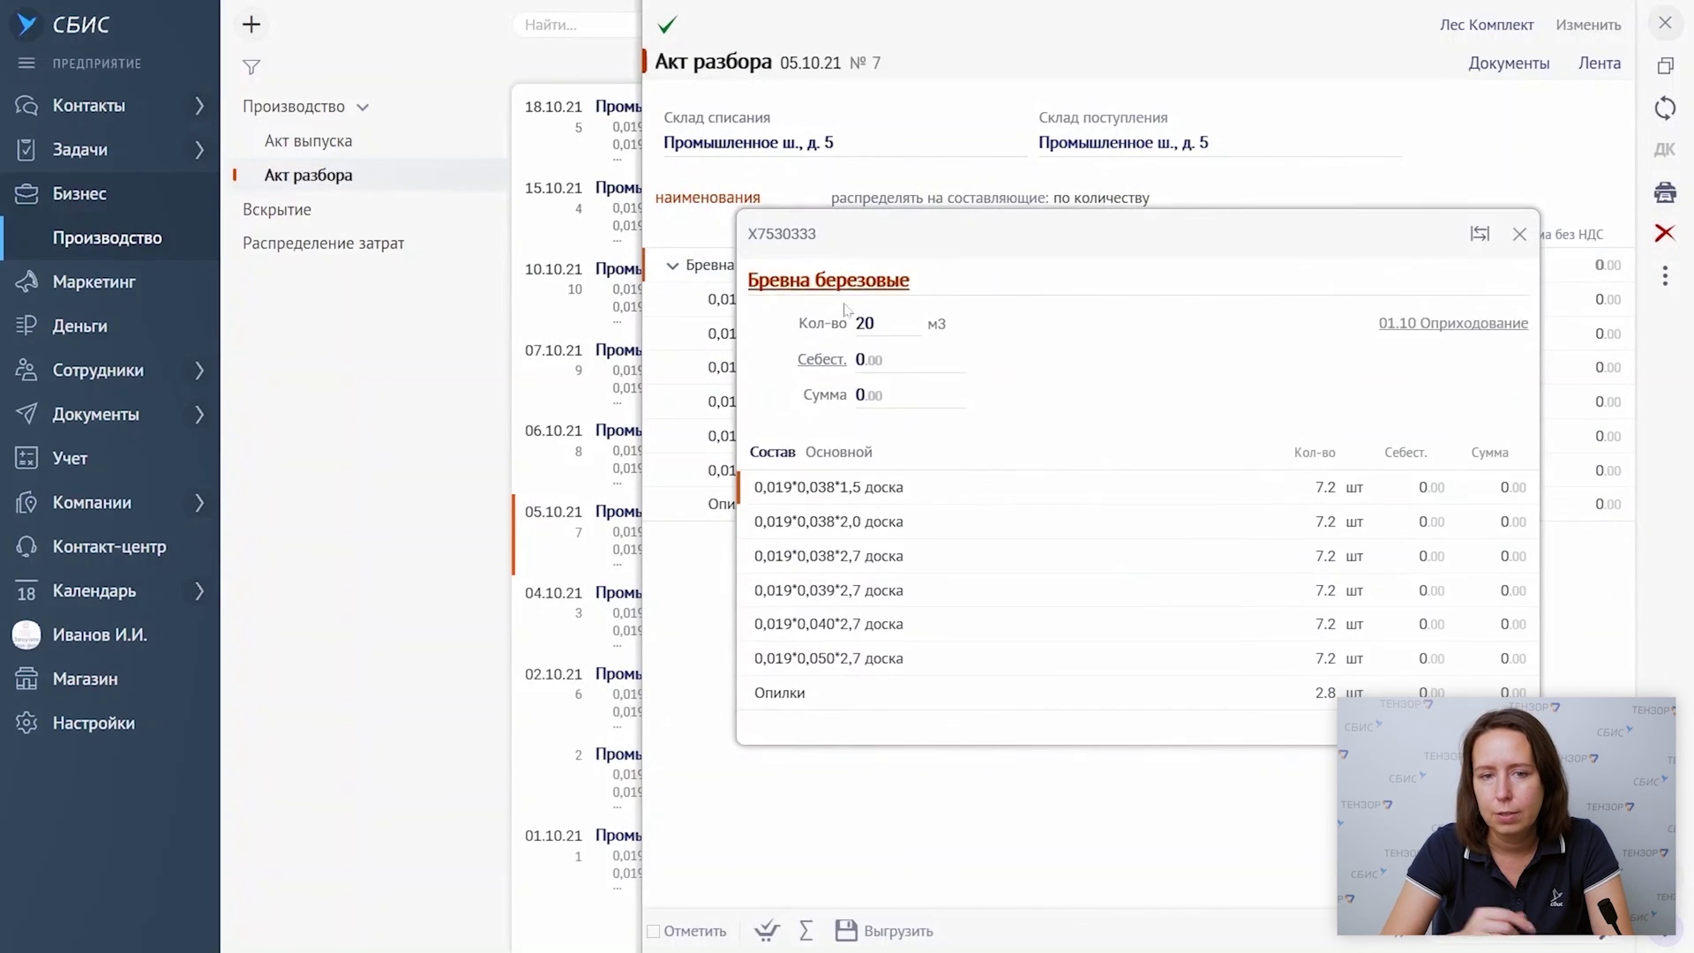
left_click(1522, 234)
left_click(1665, 23)
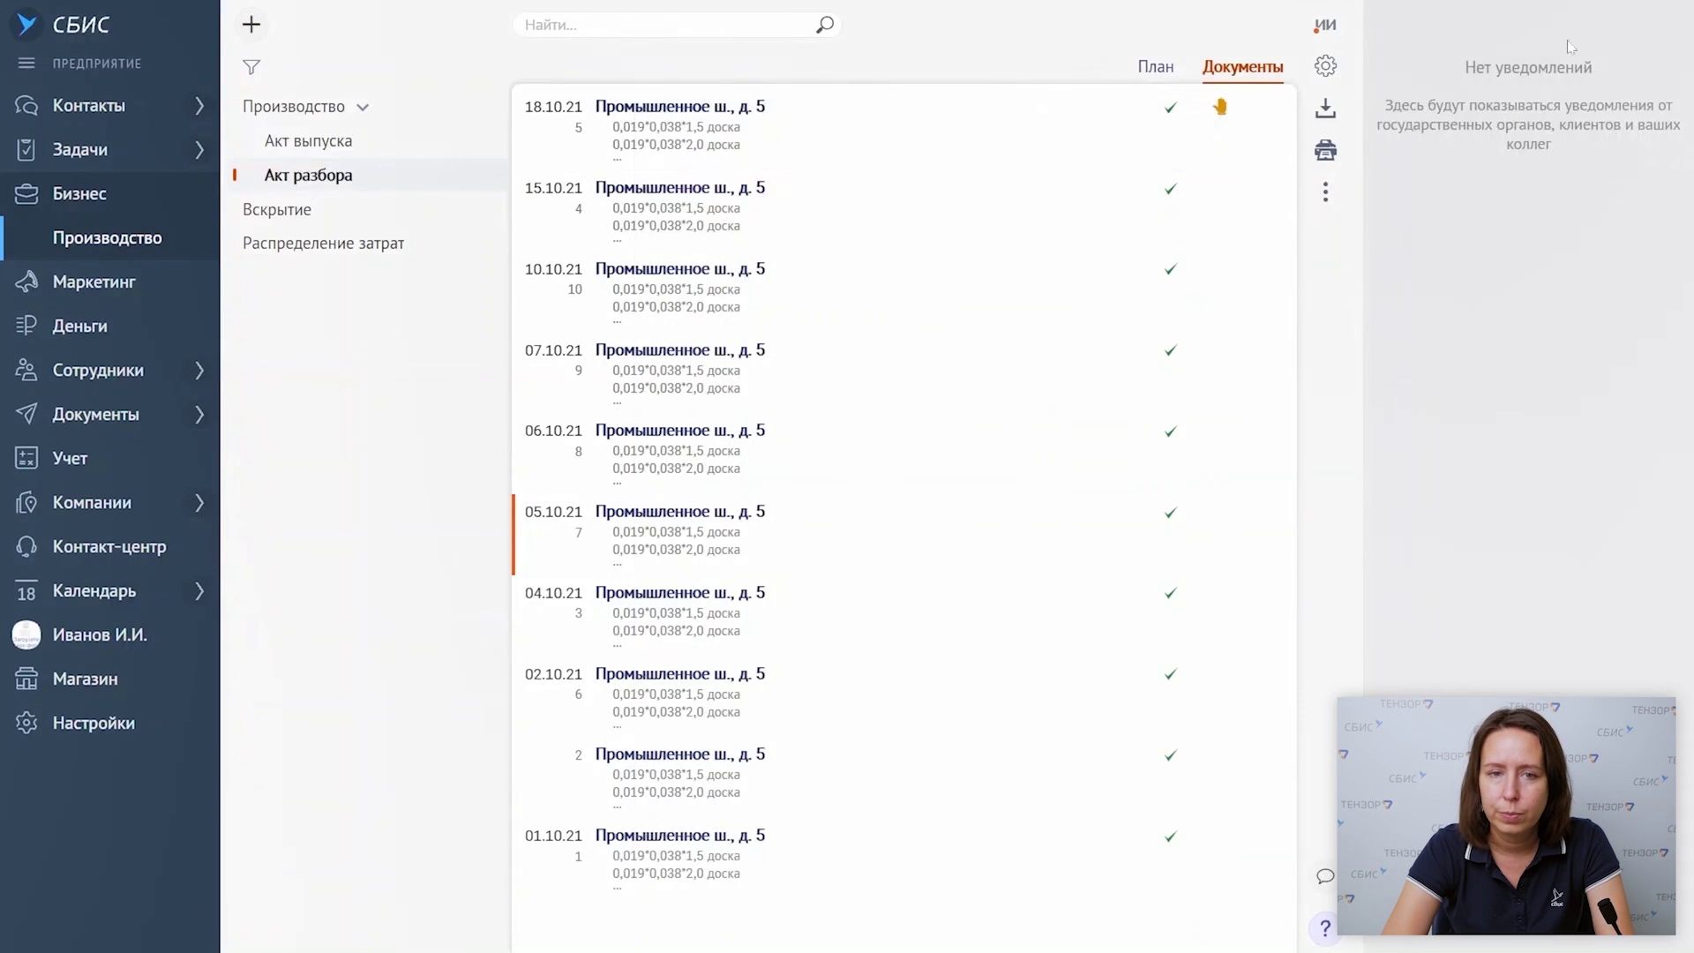
- Open the Акт выпуска of 18.10.21 for Панель МДФ and expand the product's components
left_click(368, 145)
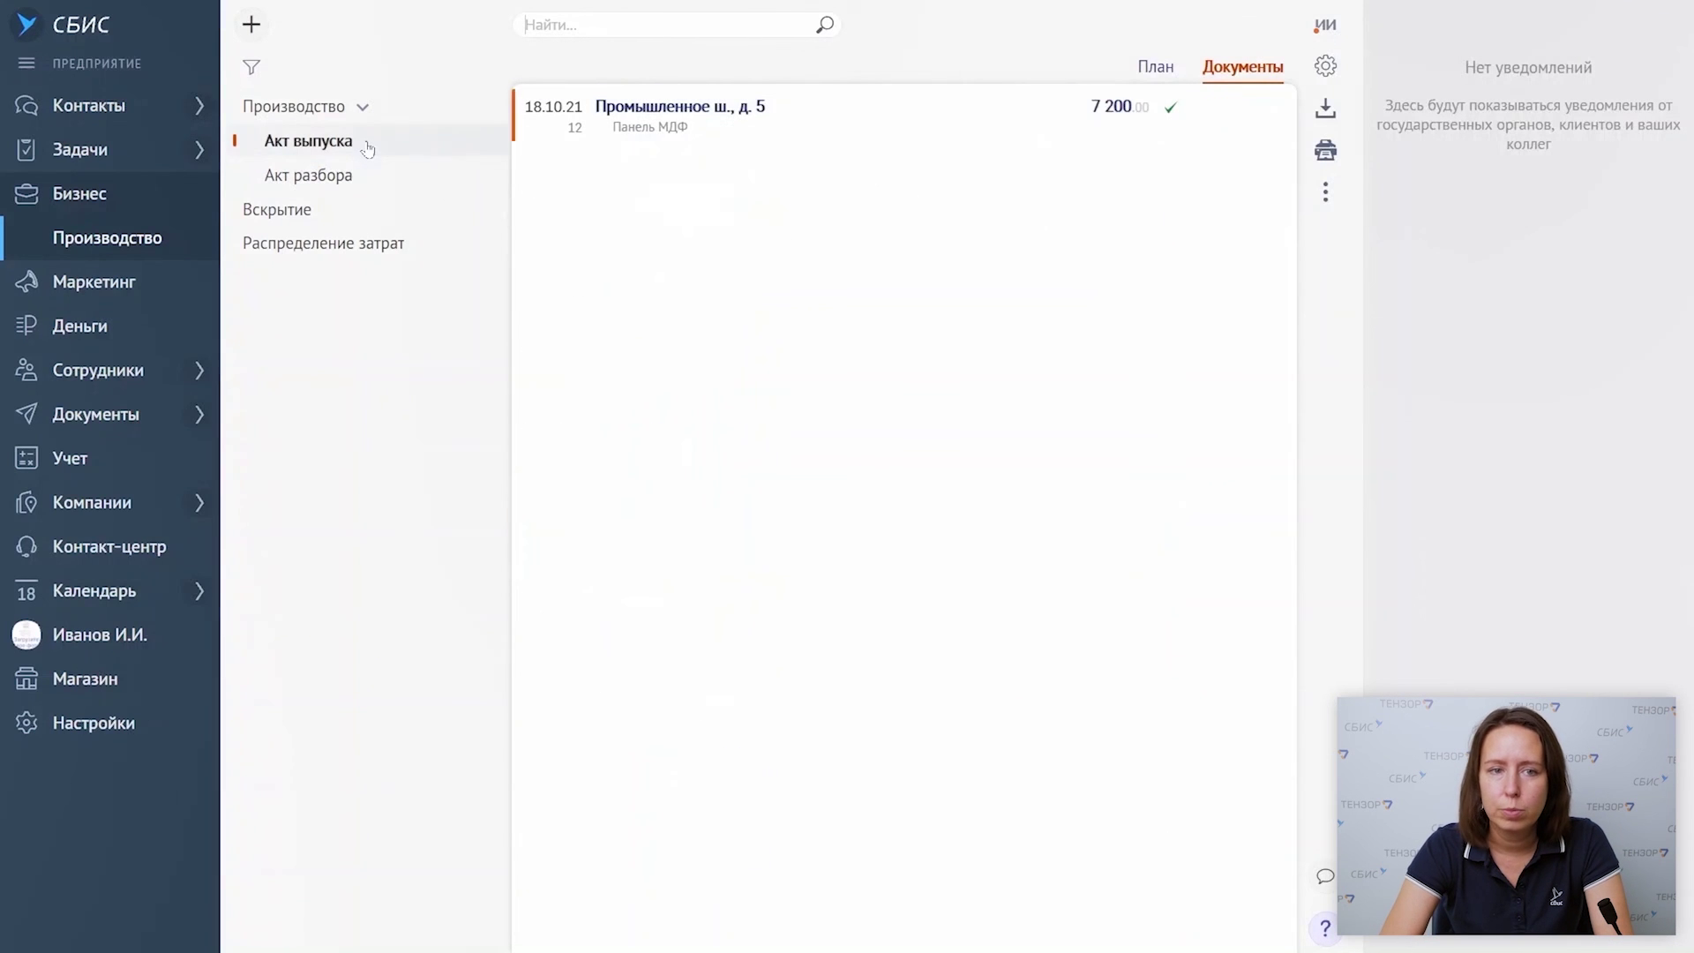
left_click(771, 141)
left_click(672, 265)
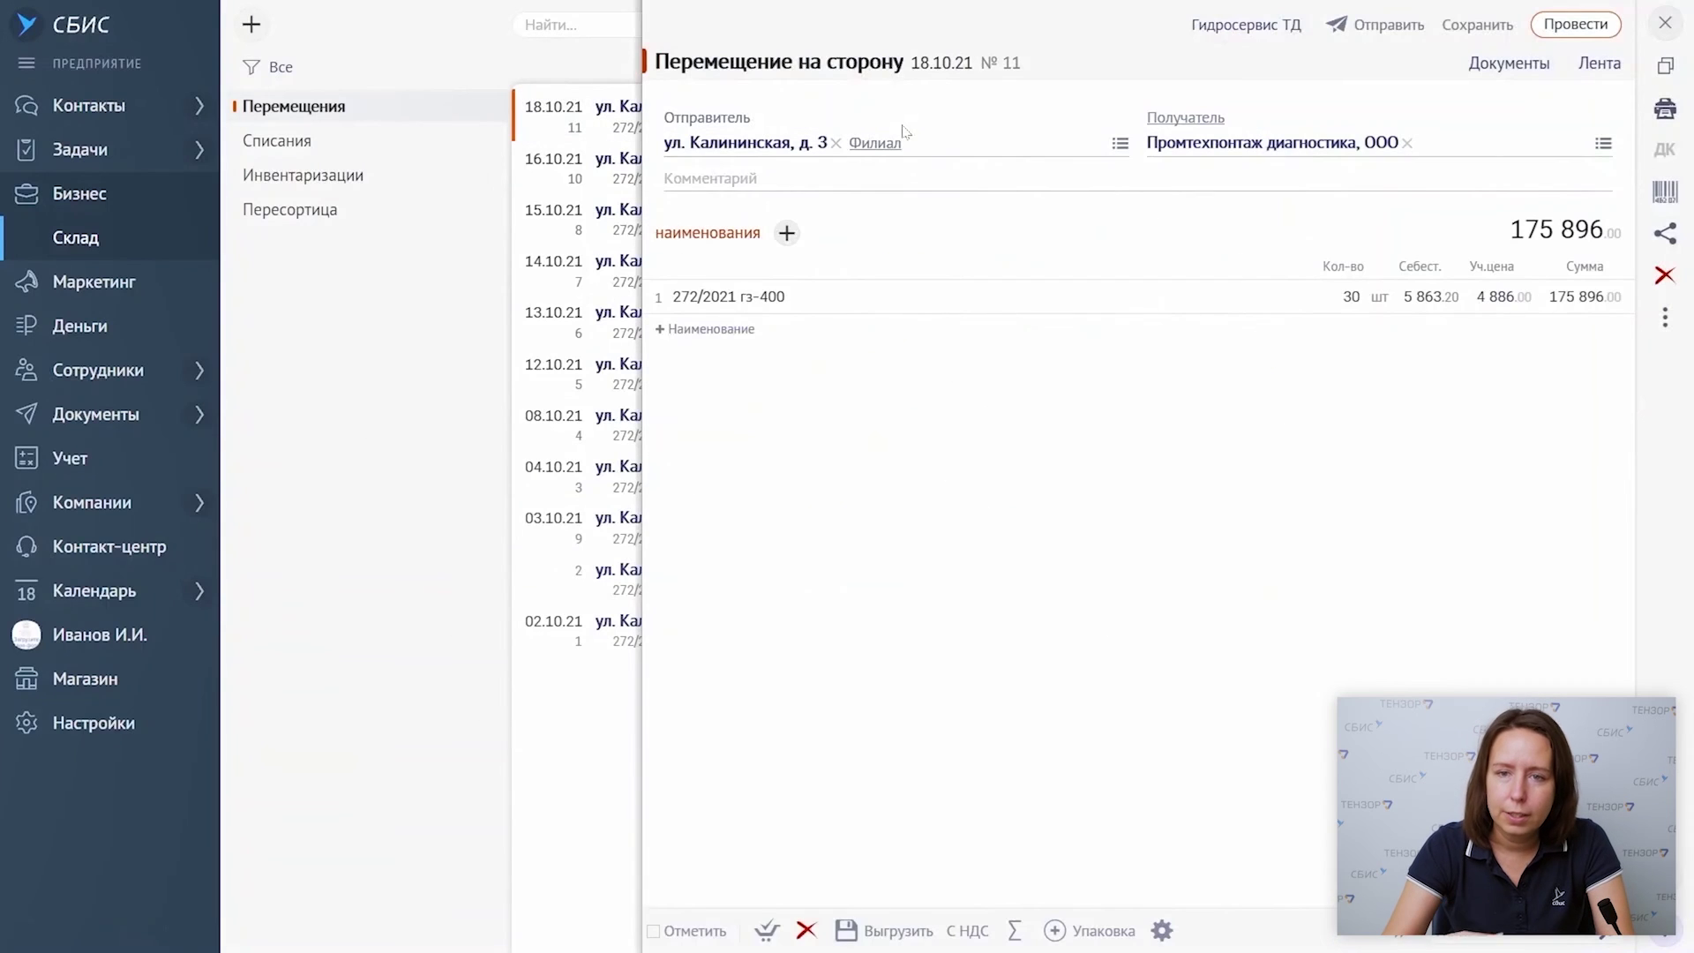
- Post the 18.10.21 Перемещение на сторону to Промтехпонтаж диагностика, ООО and open its accounting entries
left_click(1665, 149)
left_click(1534, 32)
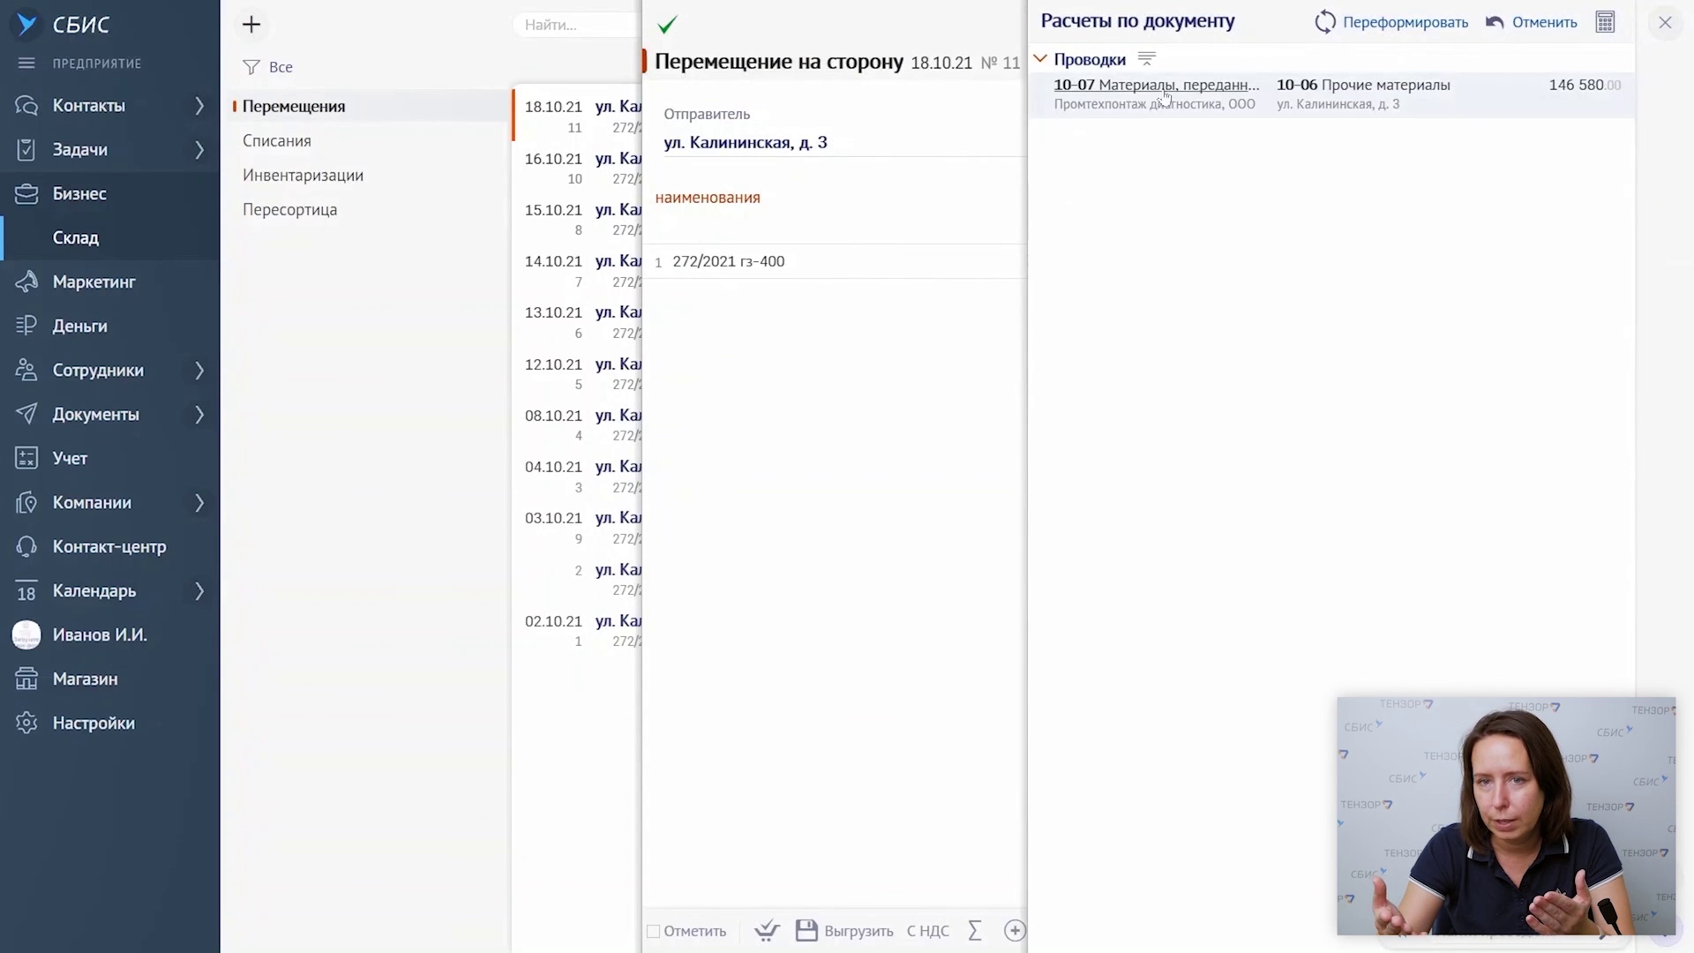
- Create a Поступление based on the 18.10.21 Перемещение на сторону and set its receiving warehouse to Давальческое сырье
left_click(1665, 22)
left_click(1666, 233)
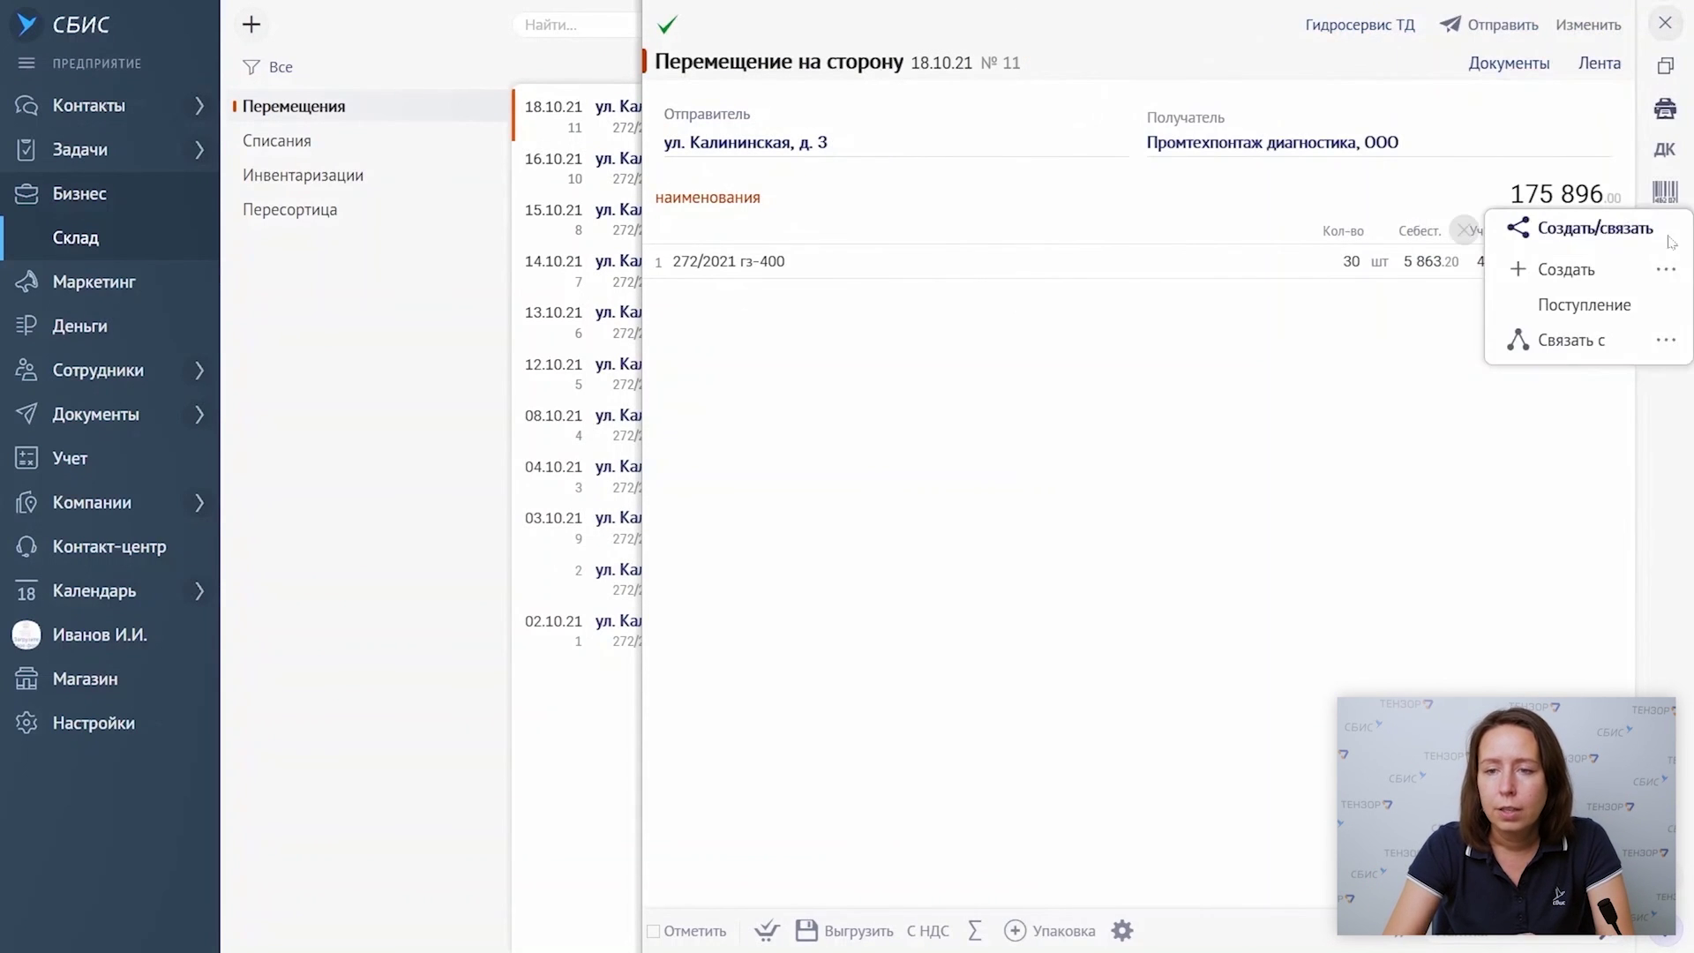
left_click(1599, 306)
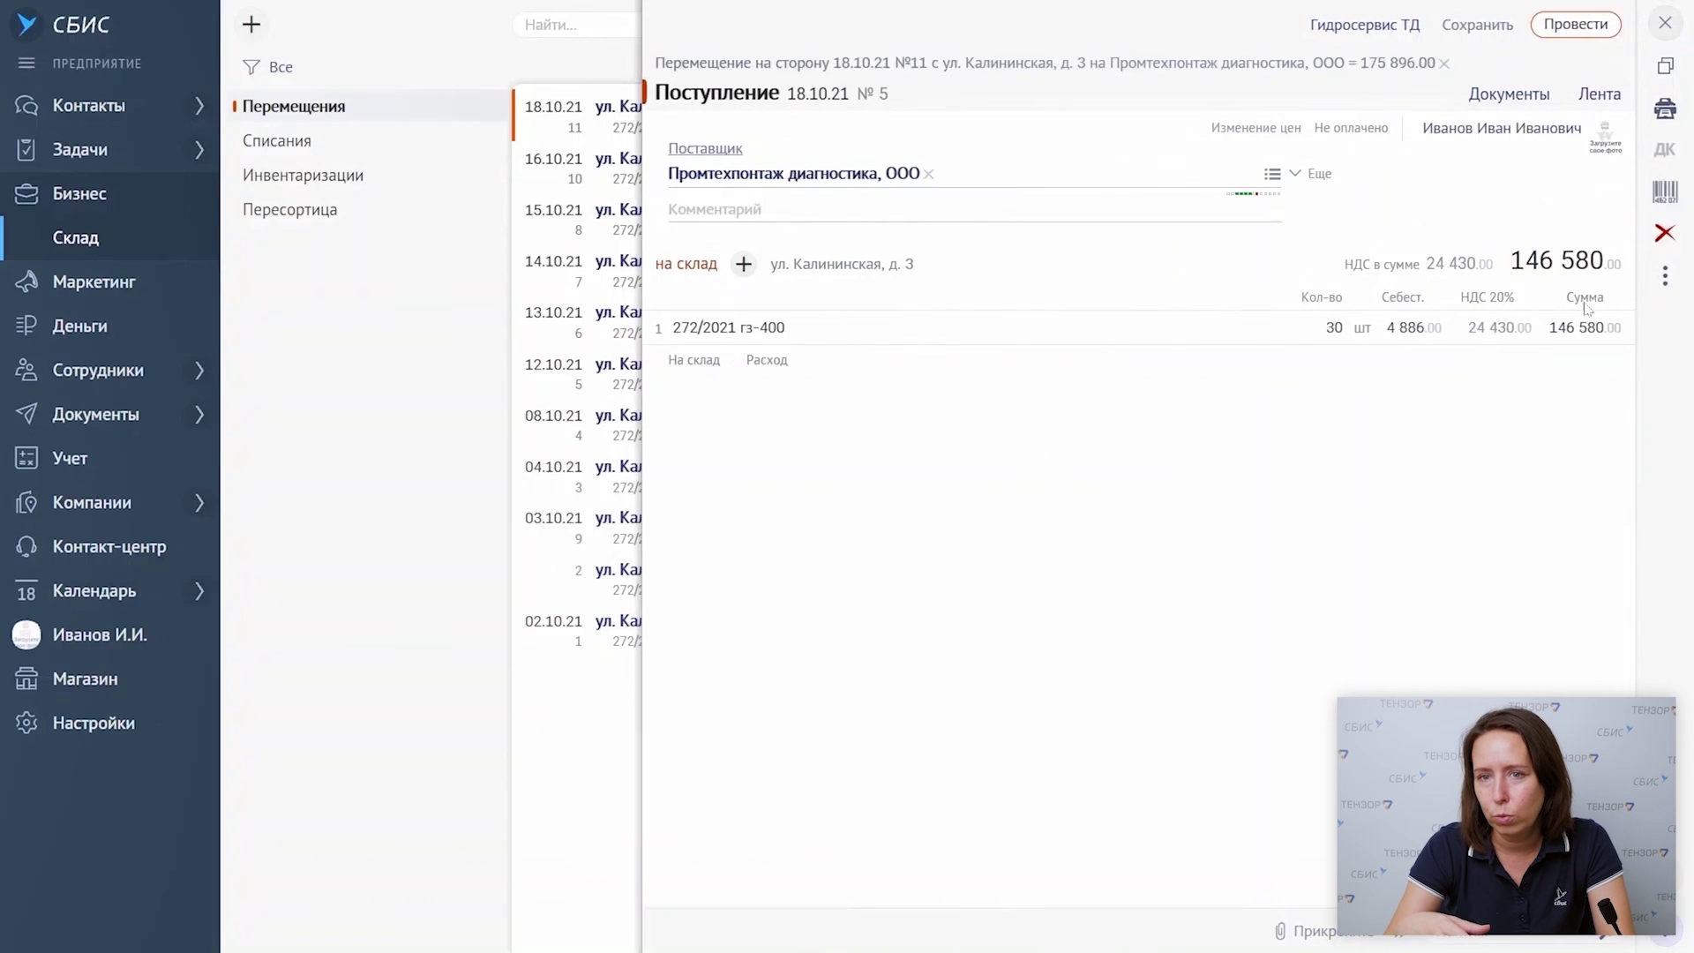
left_click(918, 263)
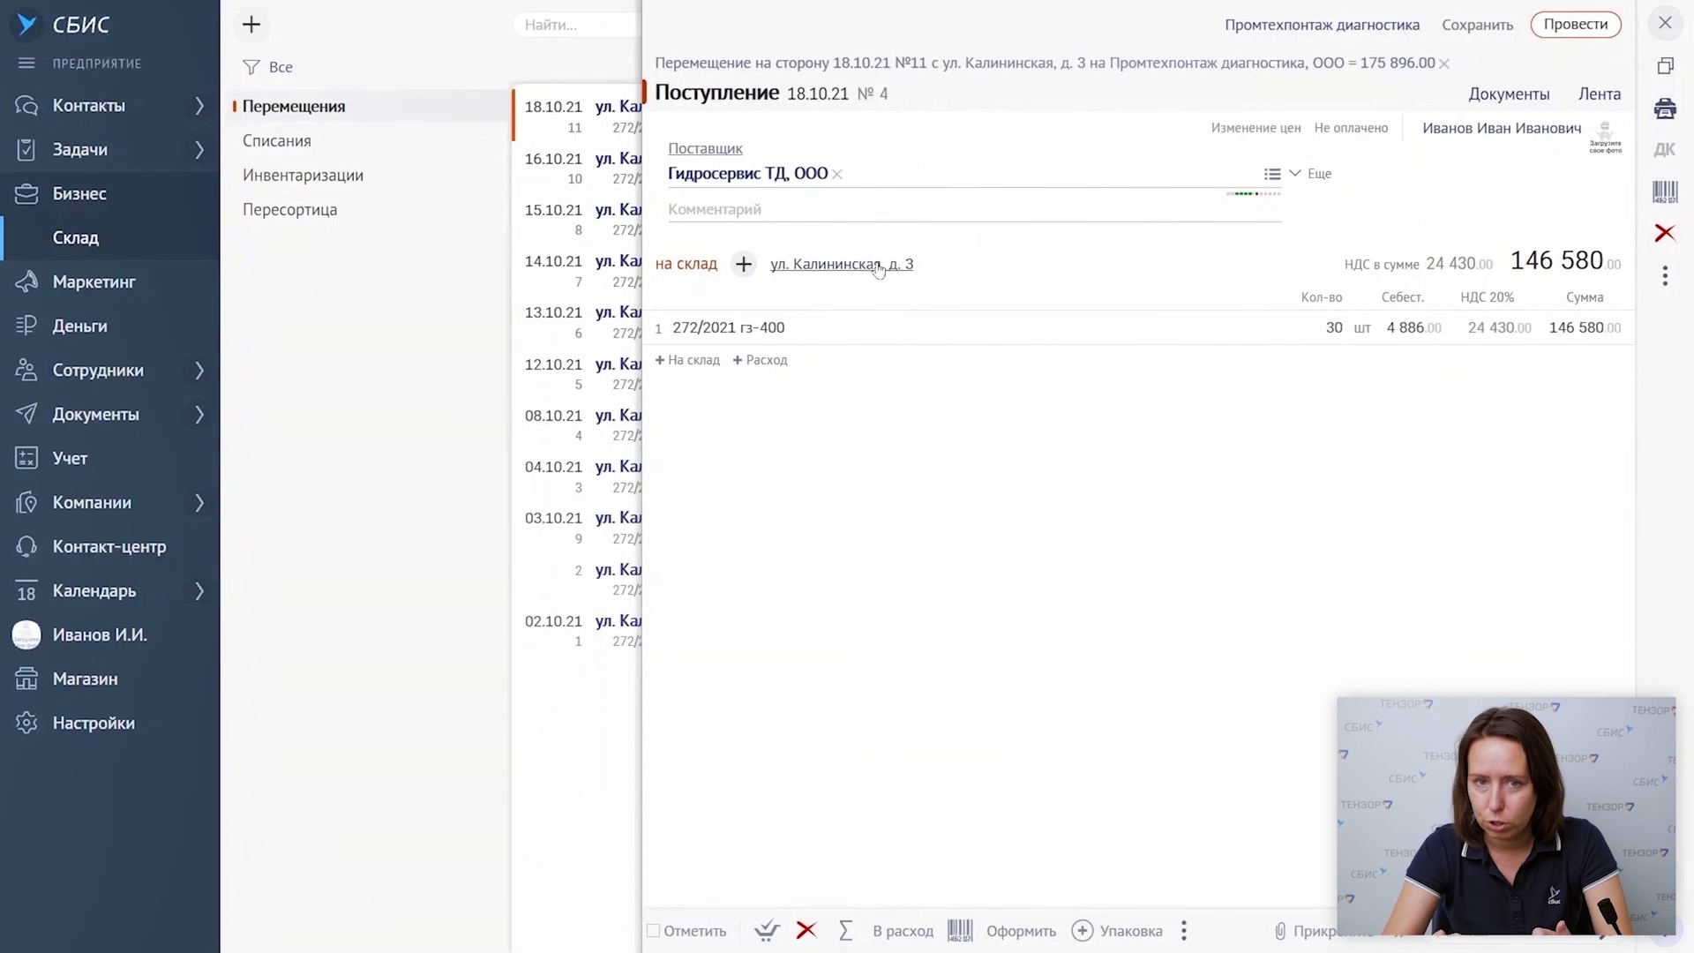
left_click(1319, 146)
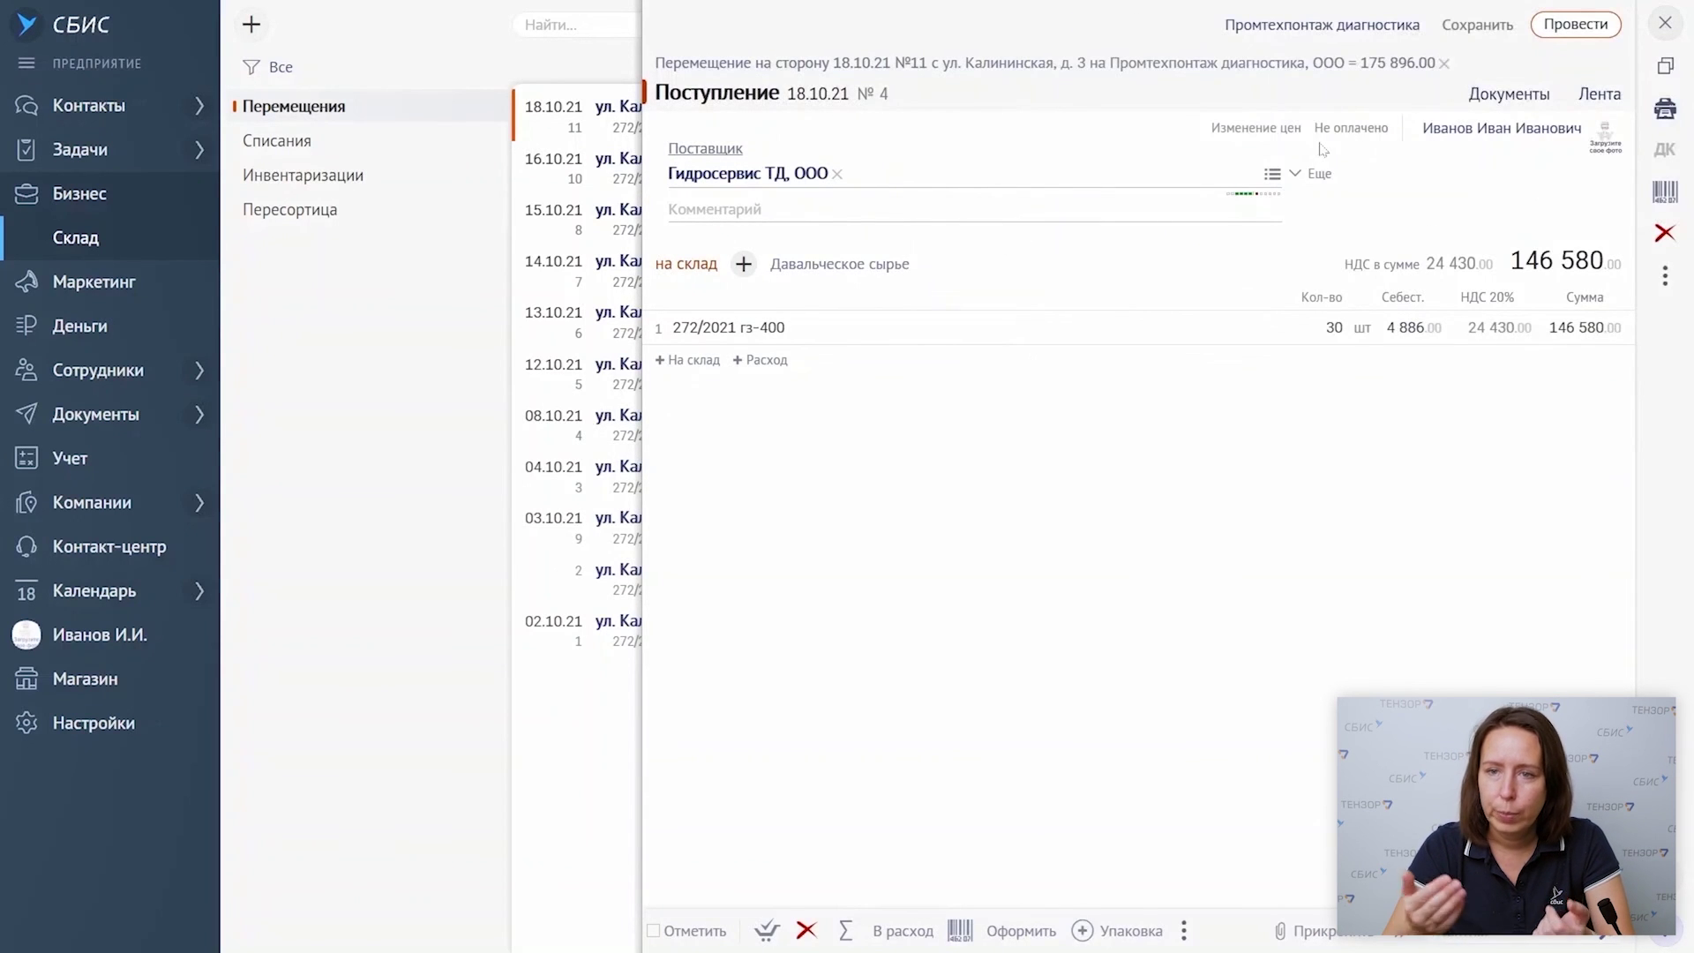
- Post the 18.10.21 Поступление from Гидросервис ТД, ООО, check its accounting entries and close the document
left_click(1659, 147)
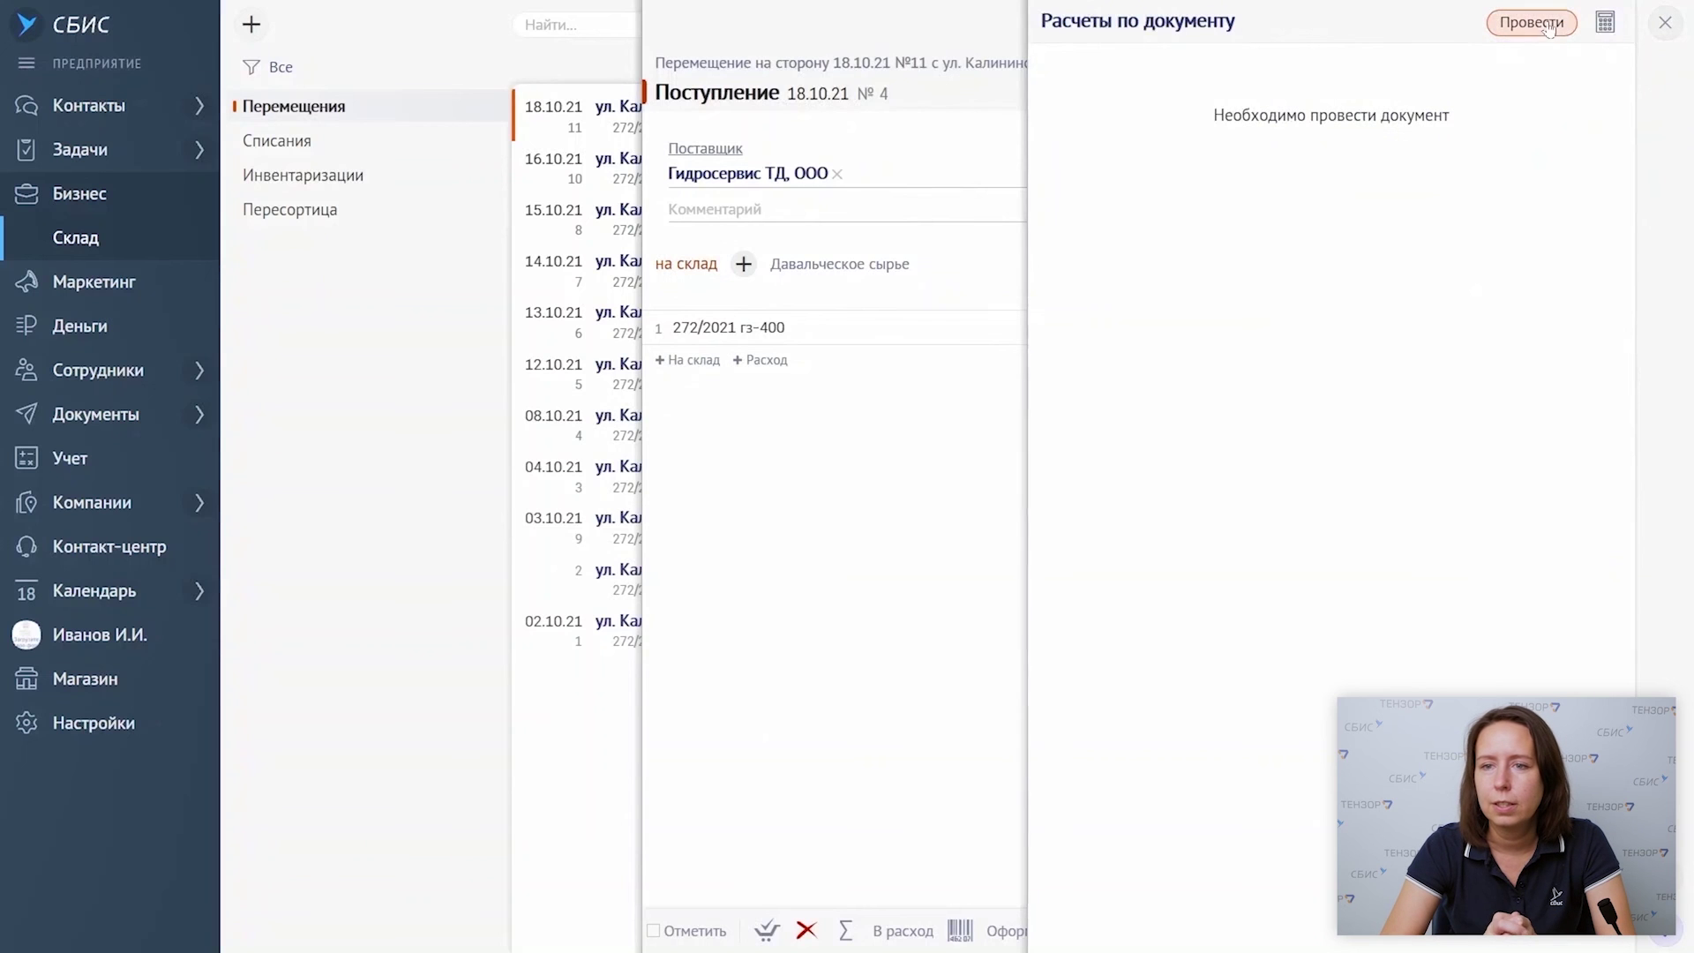
left_click(1546, 29)
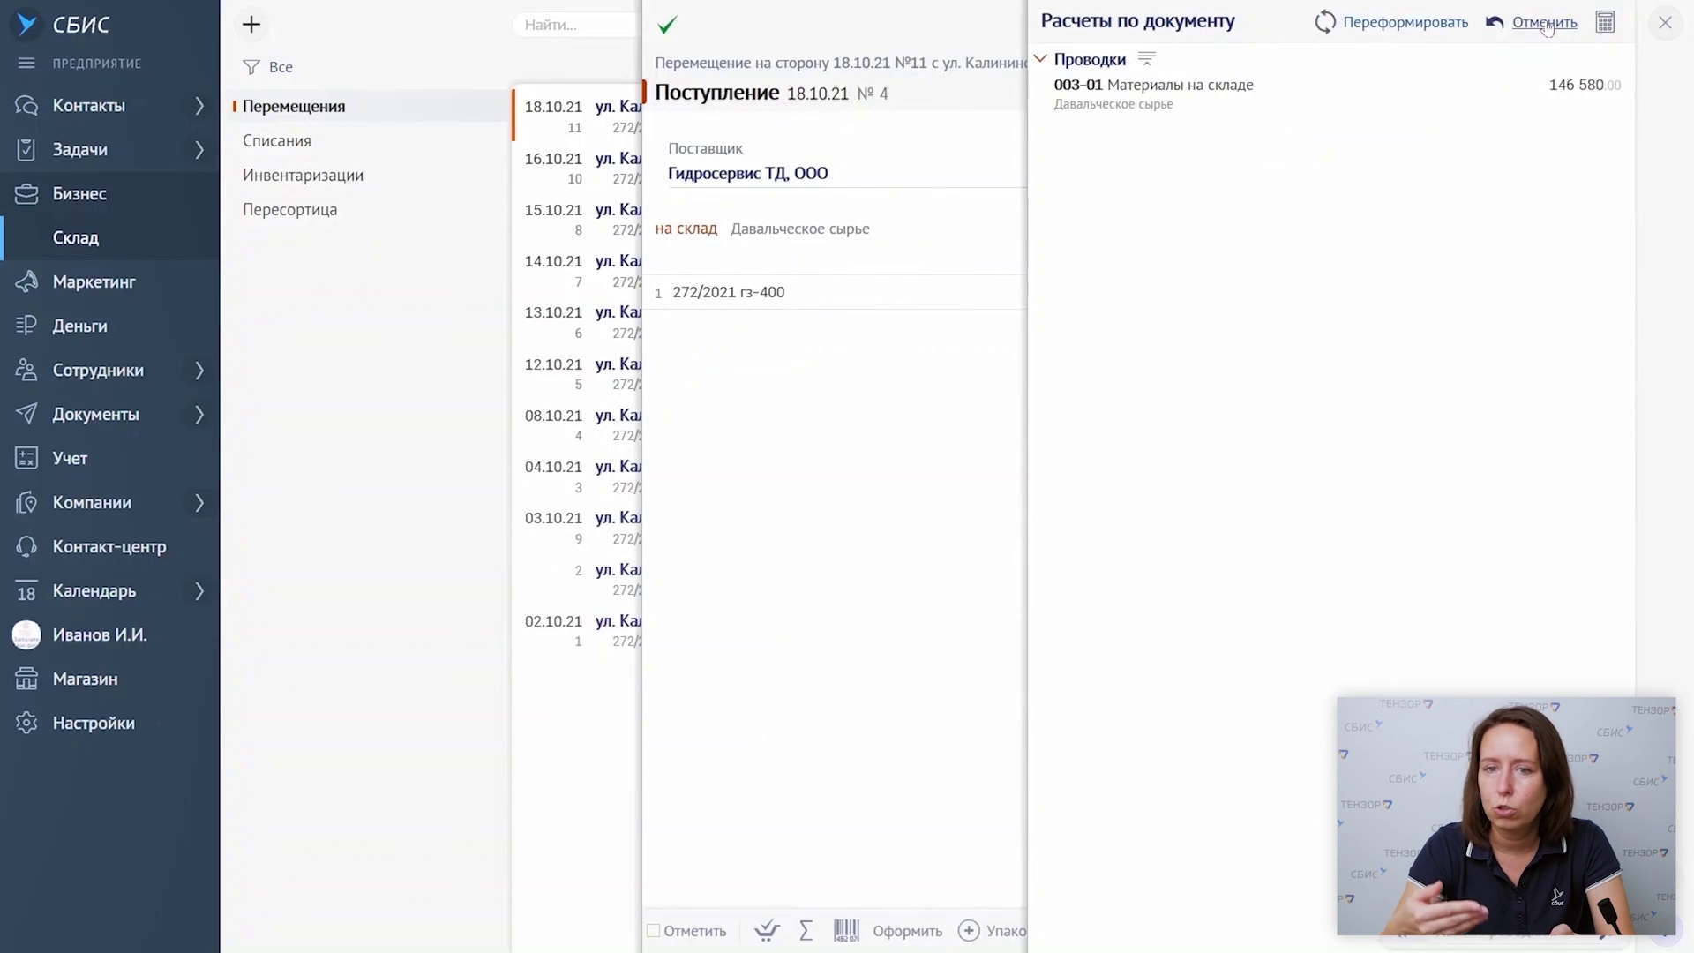
left_click(1665, 22)
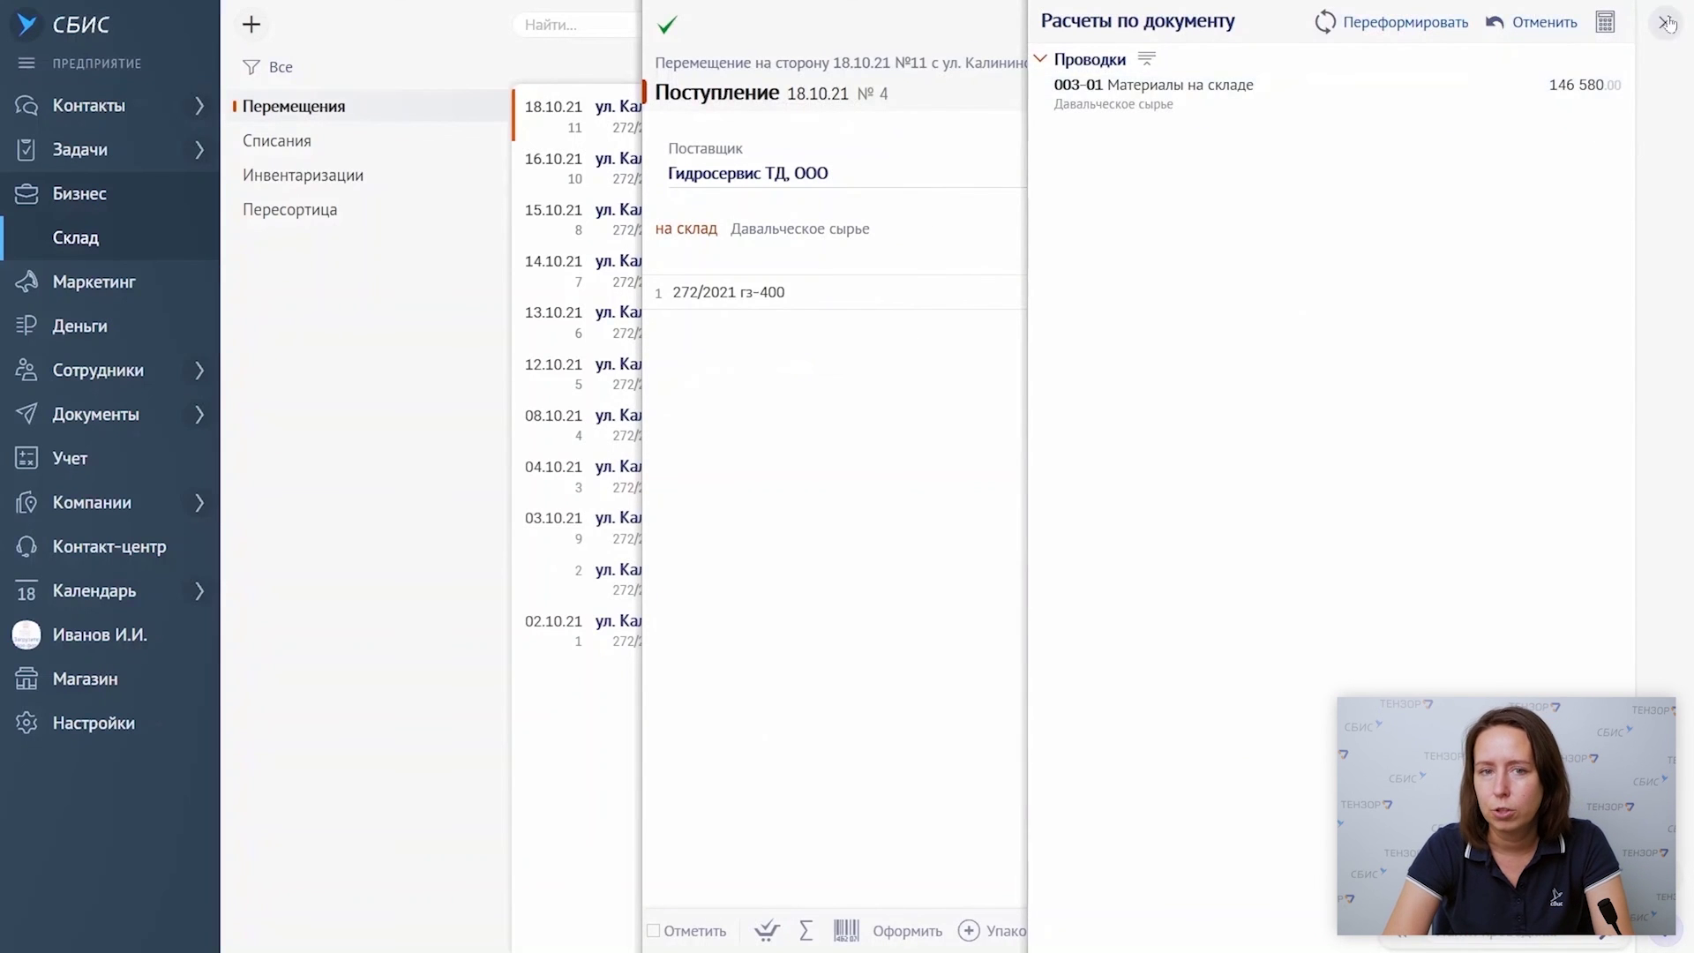
left_click(1666, 23)
- Open Акт выпуска № 1 of 18.10.21 for Установка для резки свай in Производство and view its accounting entries
left_click(86, 201)
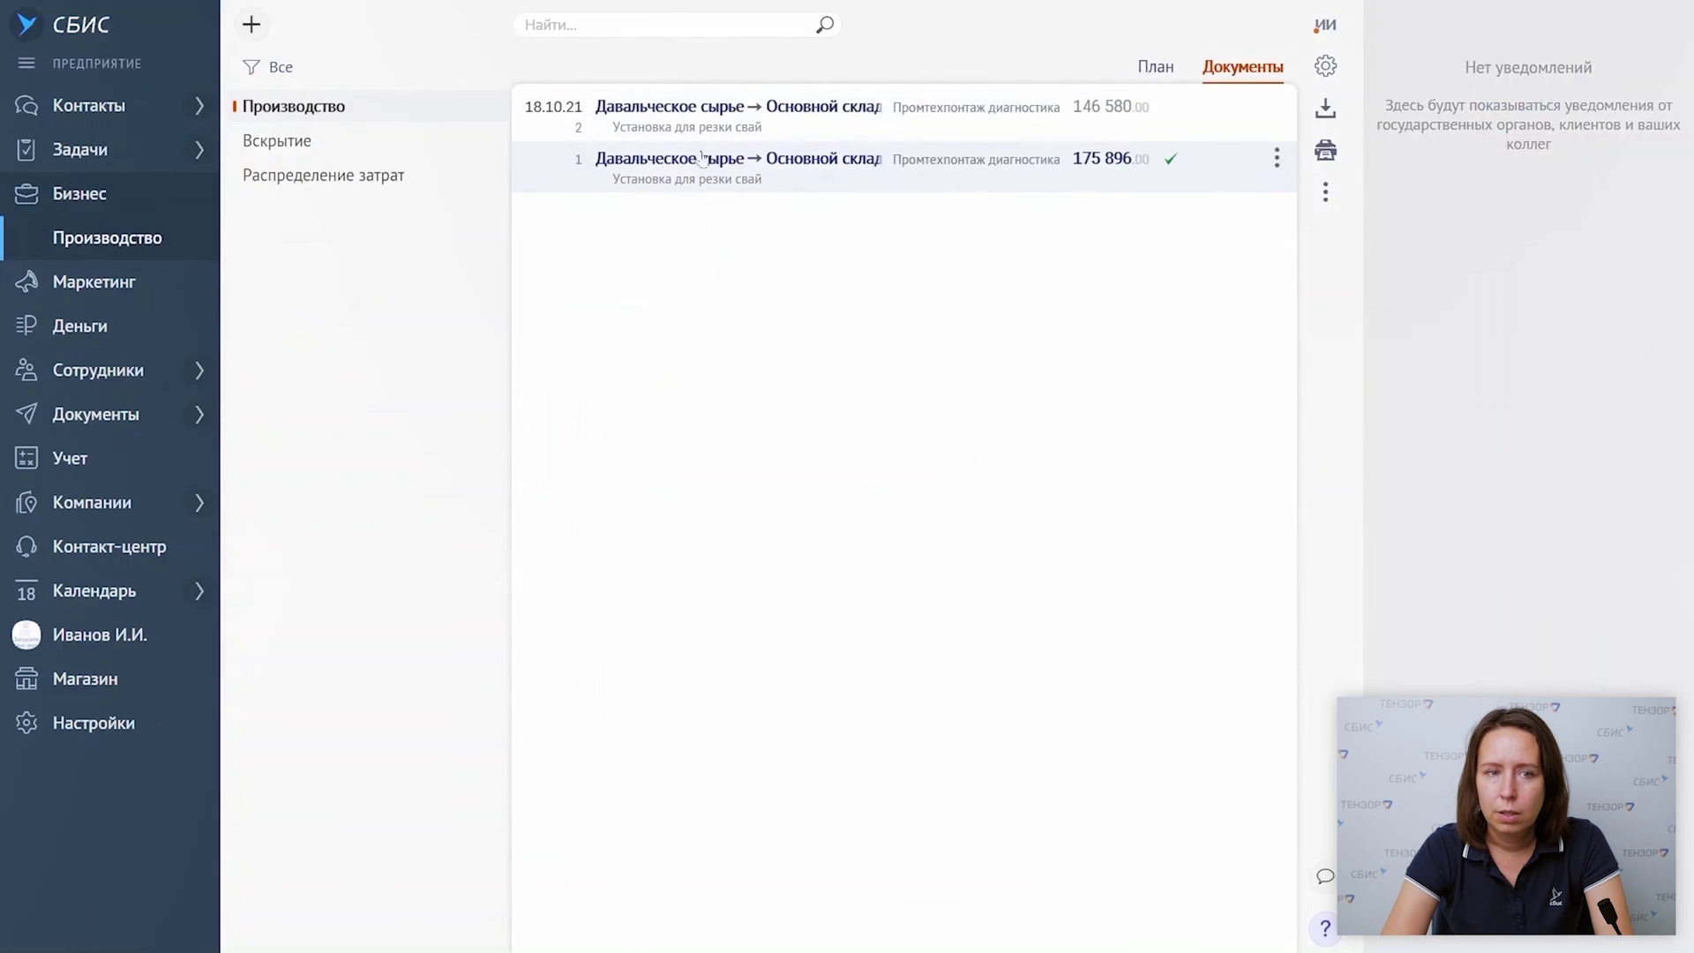
left_click(934, 181)
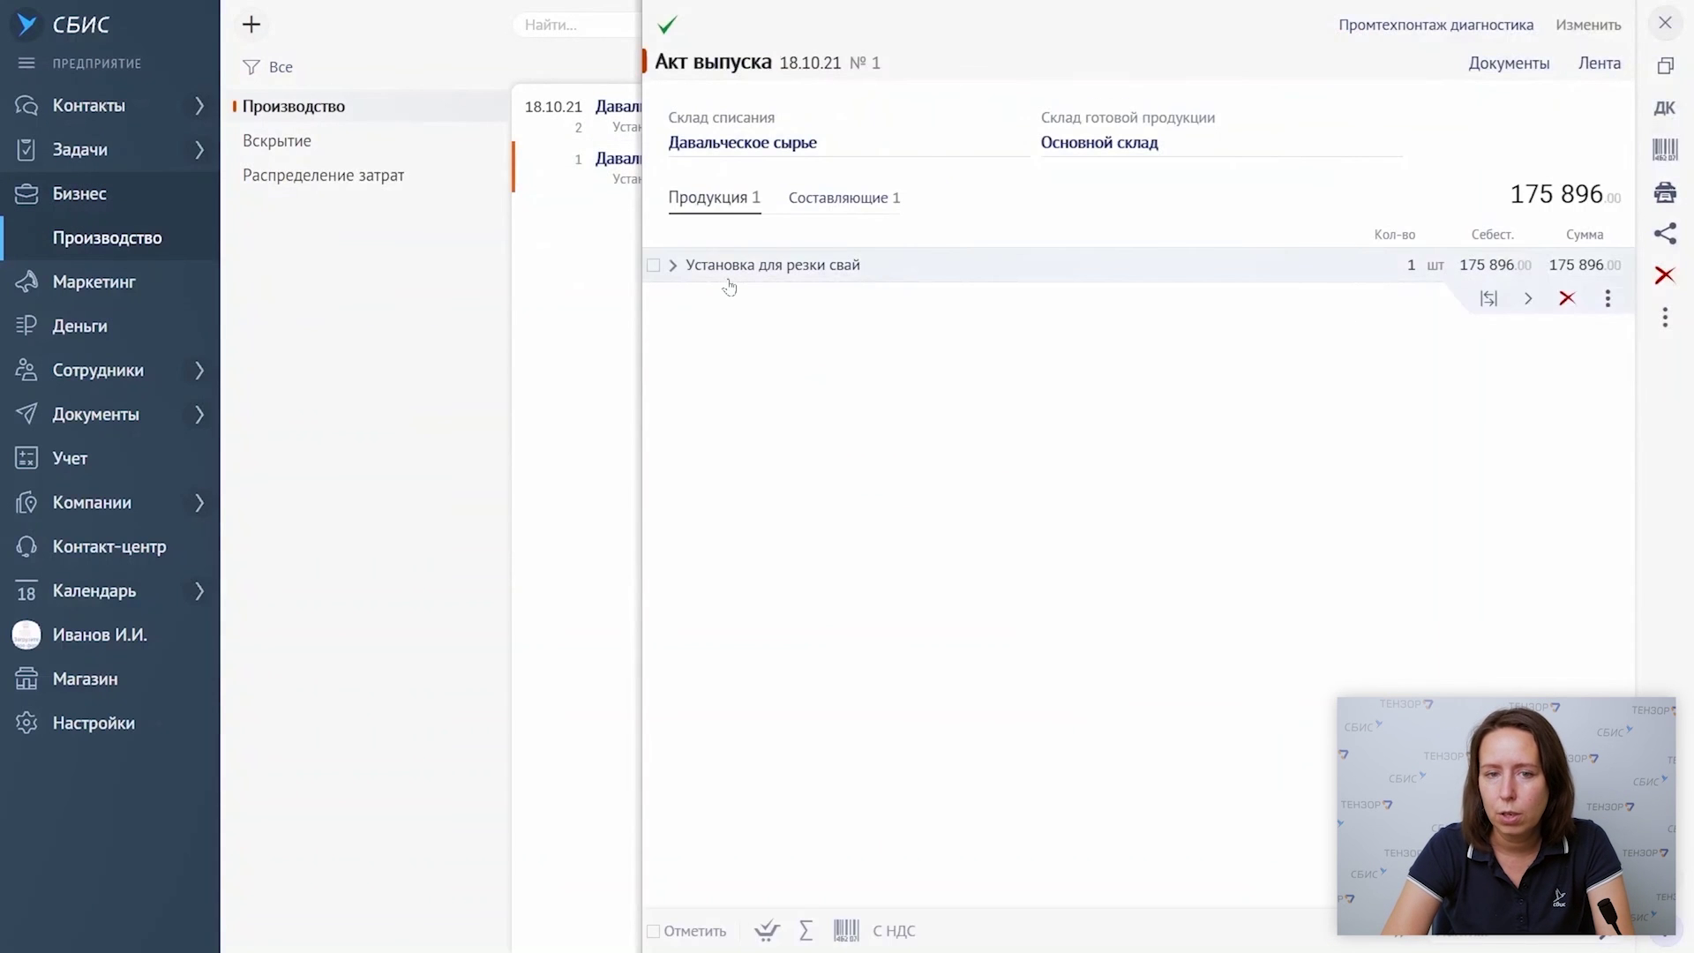
left_click(1671, 111)
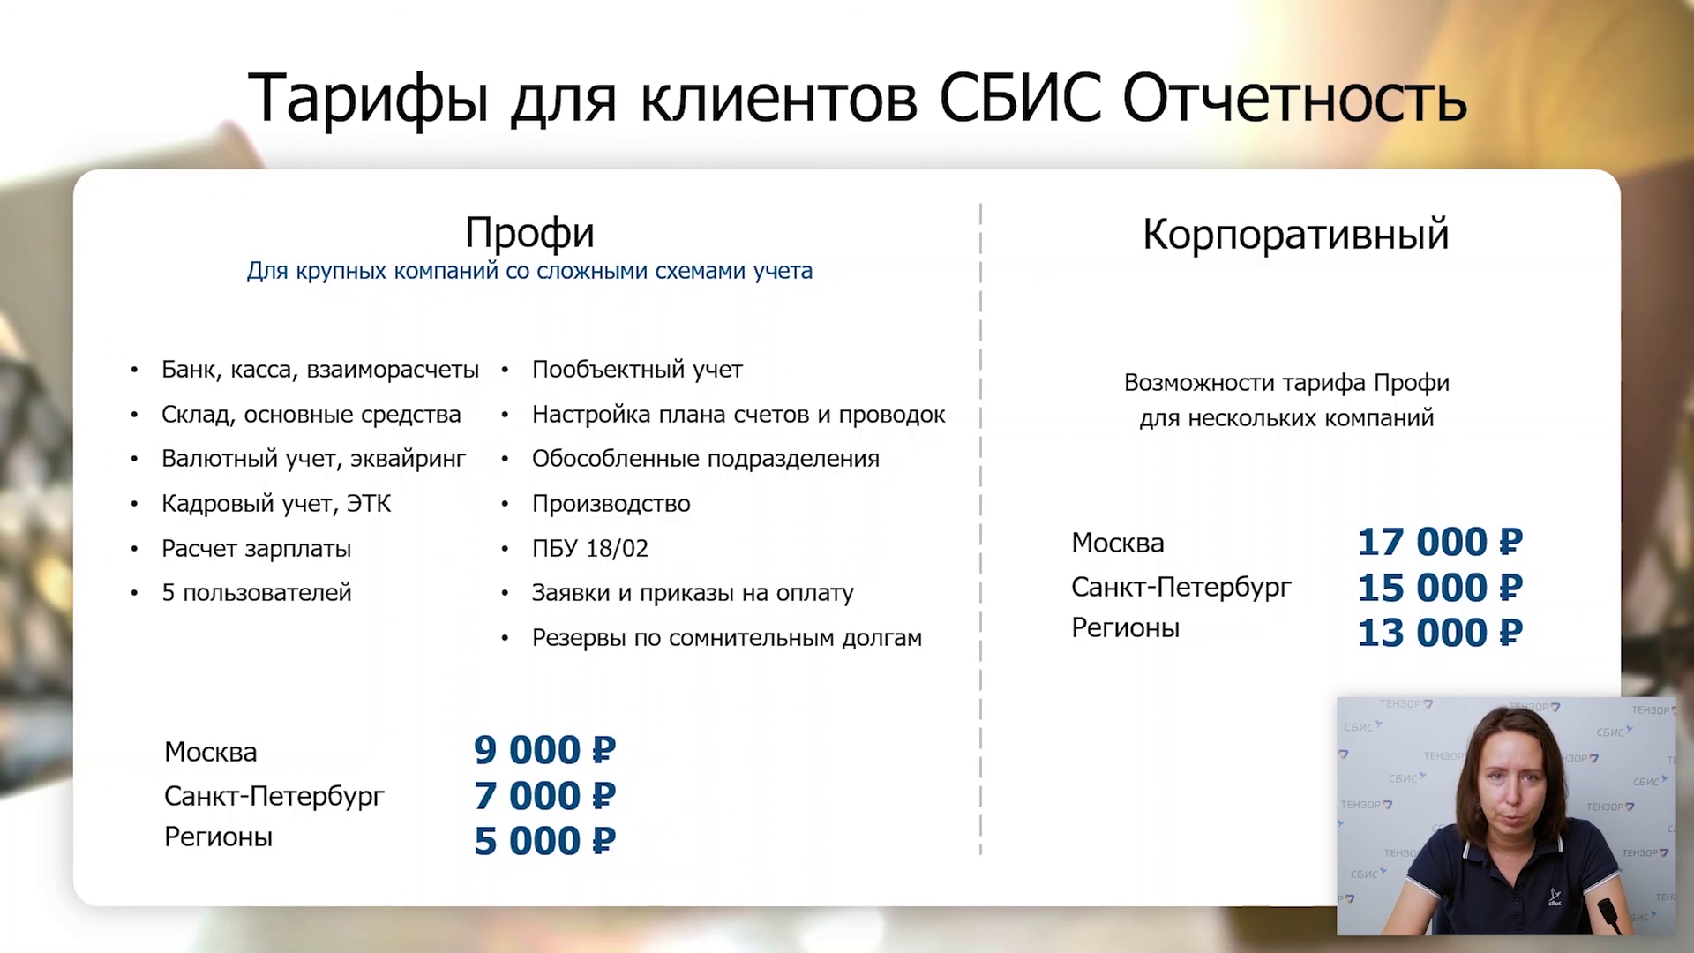
key("Right")
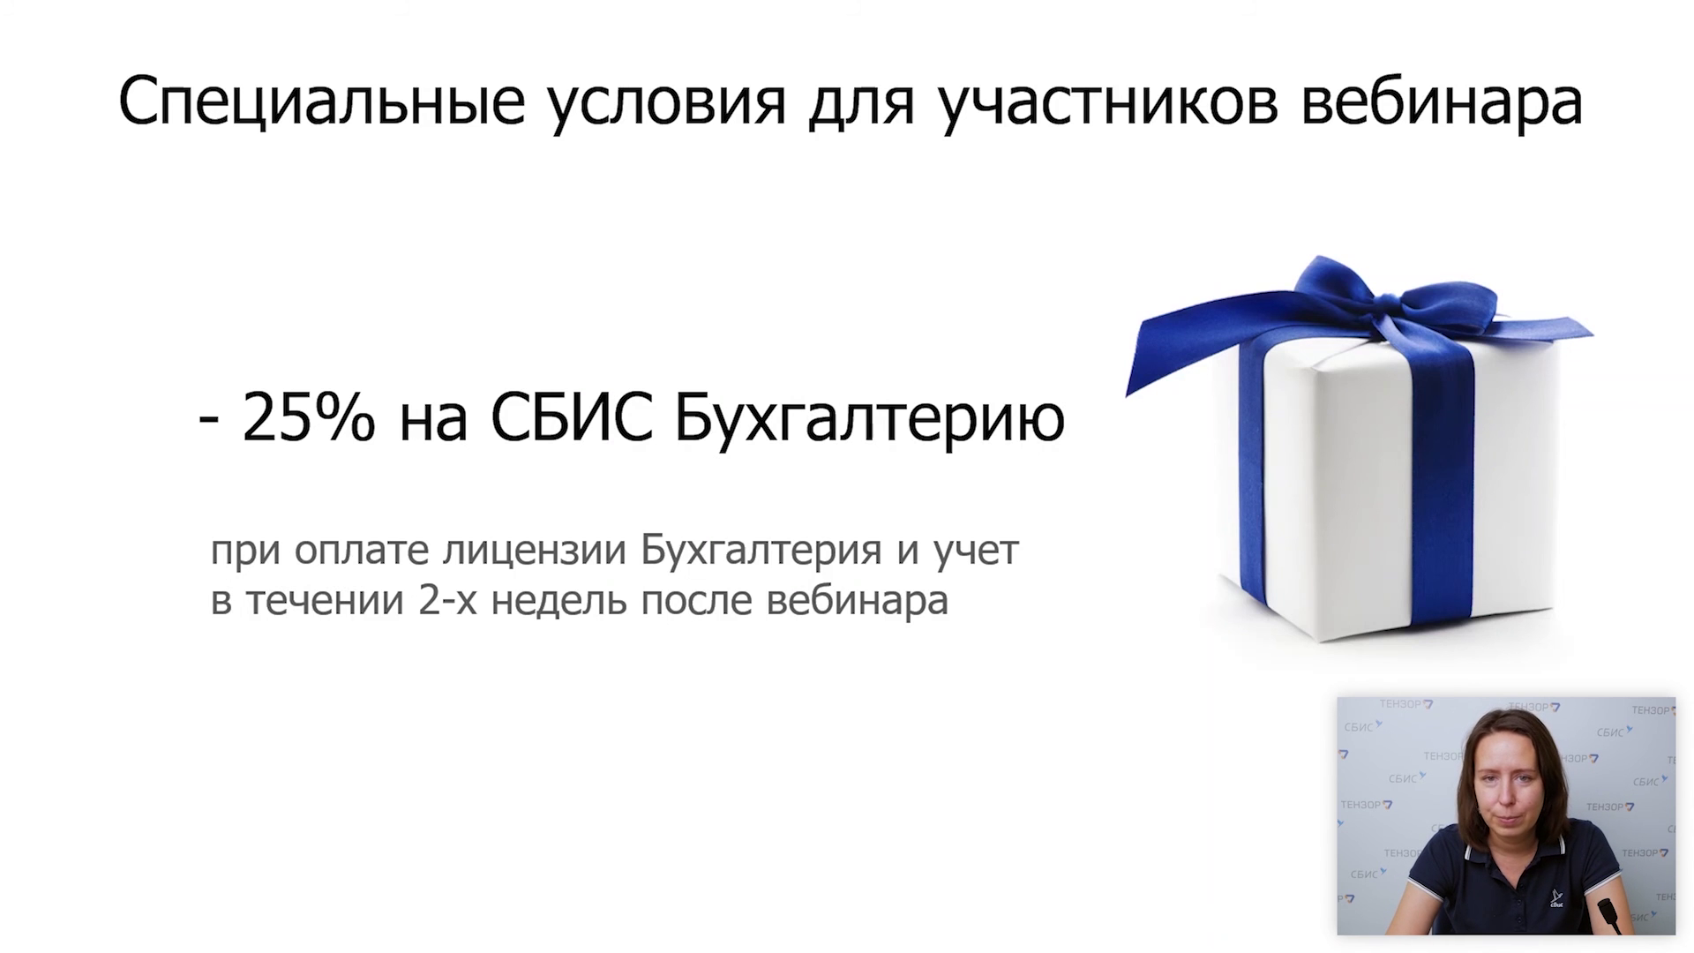
key("Right")
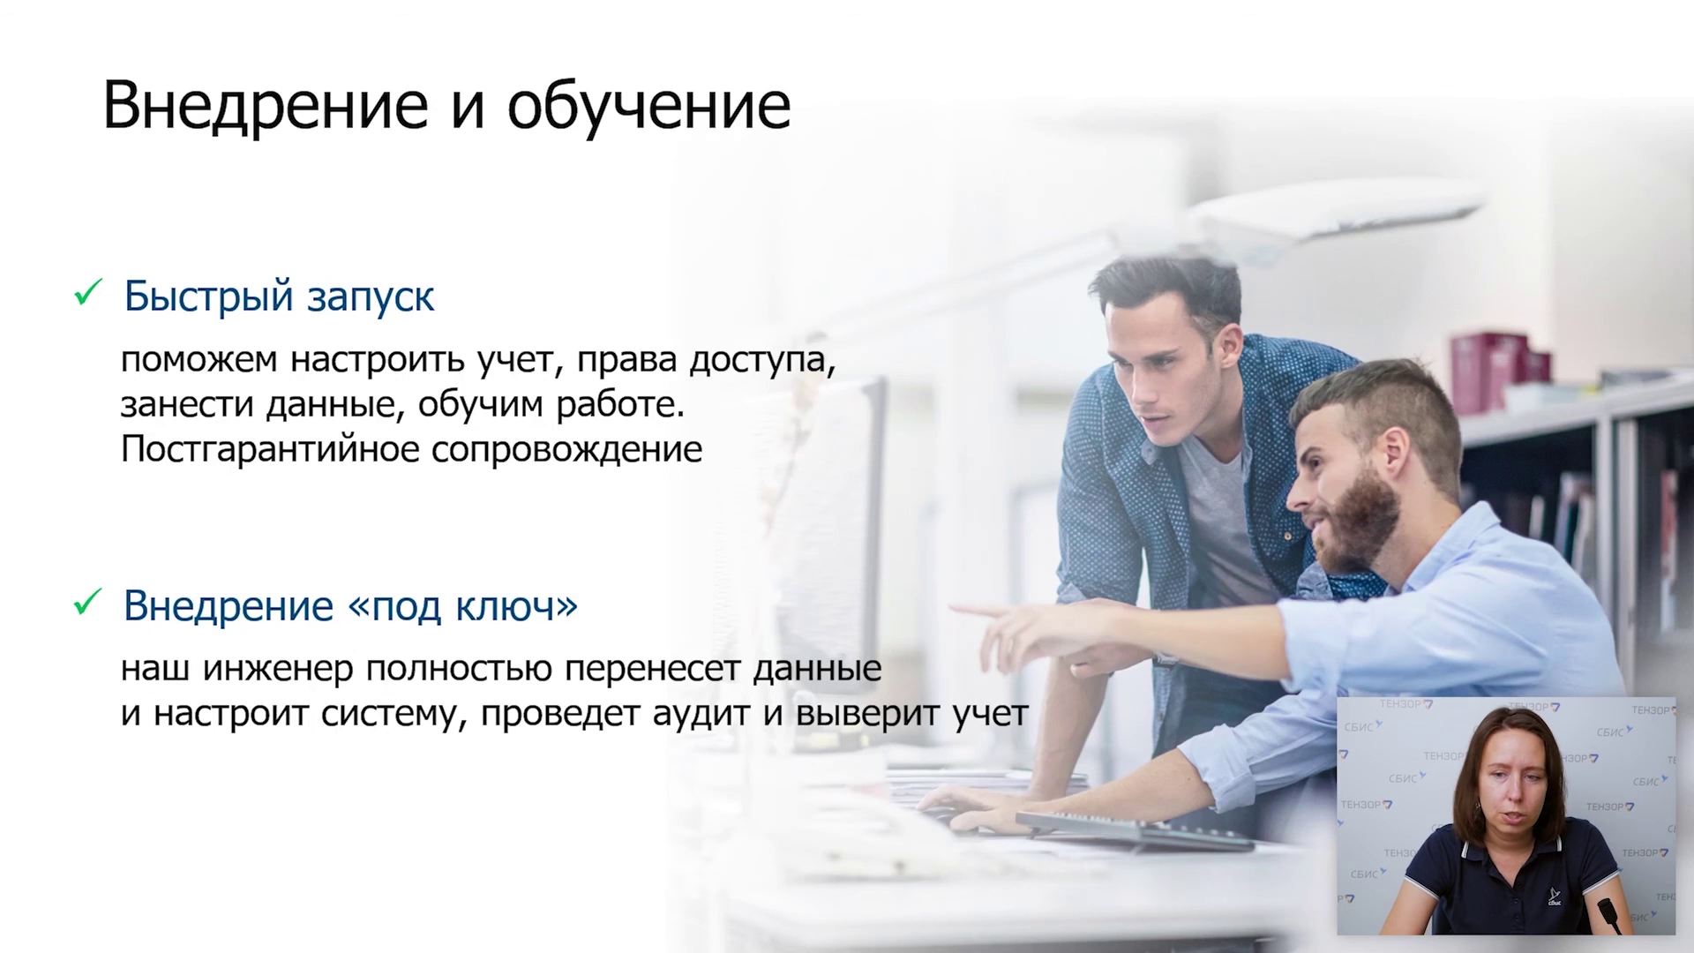